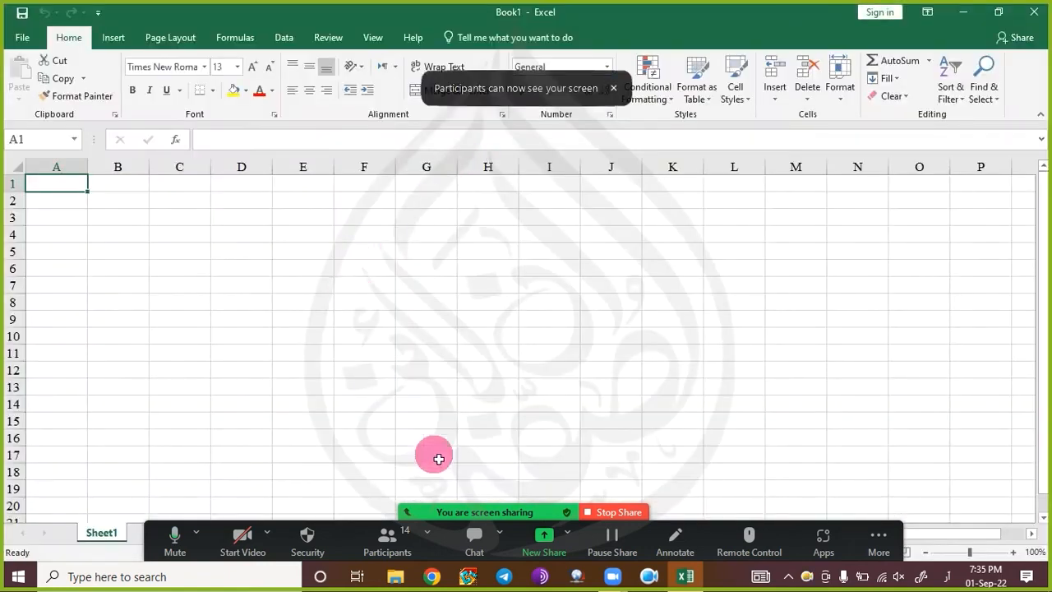
click(613, 87)
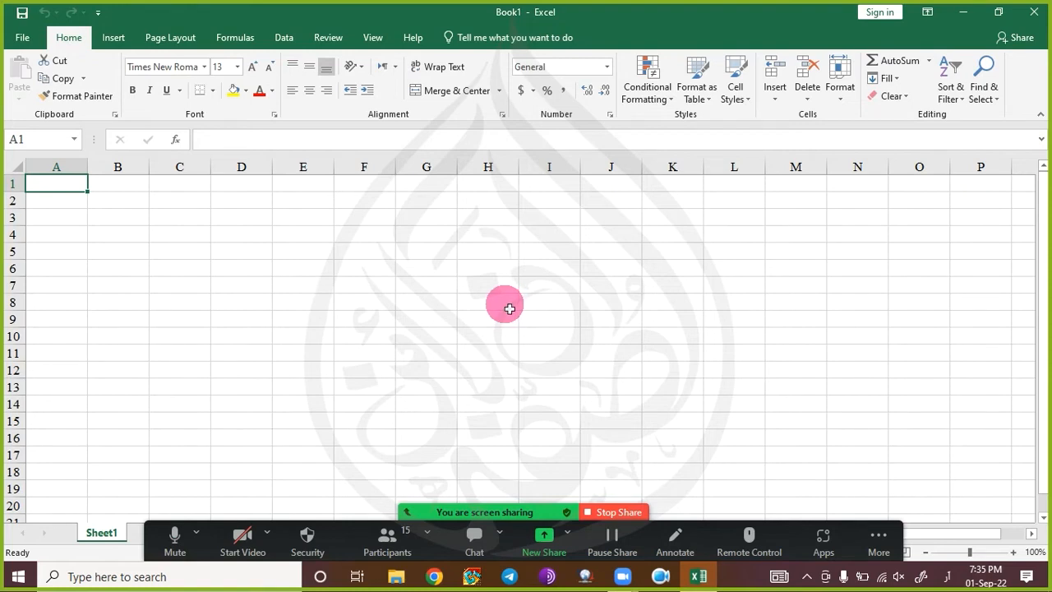
right_click(499, 321)
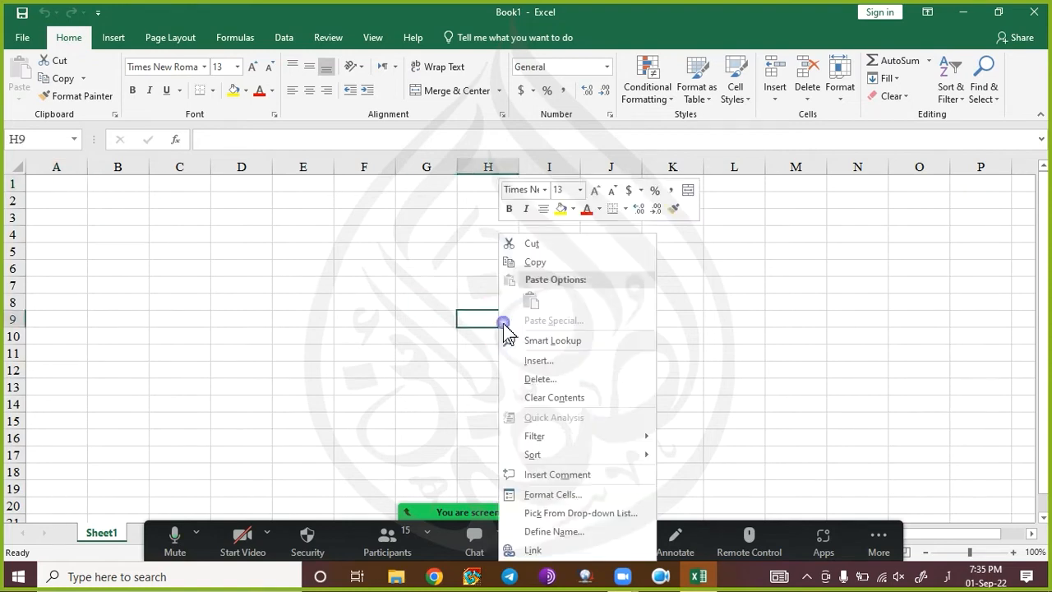
click(338, 287)
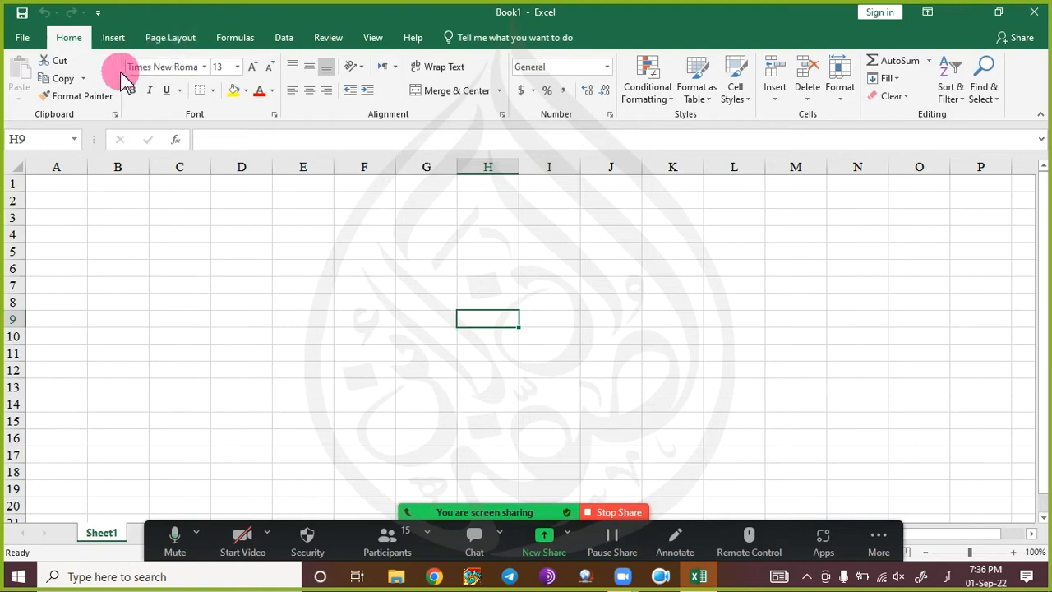
- Open the first recent workbook listed under Yesterday, switch to its ASD sheet and select cell D5
key(ctrl+o)
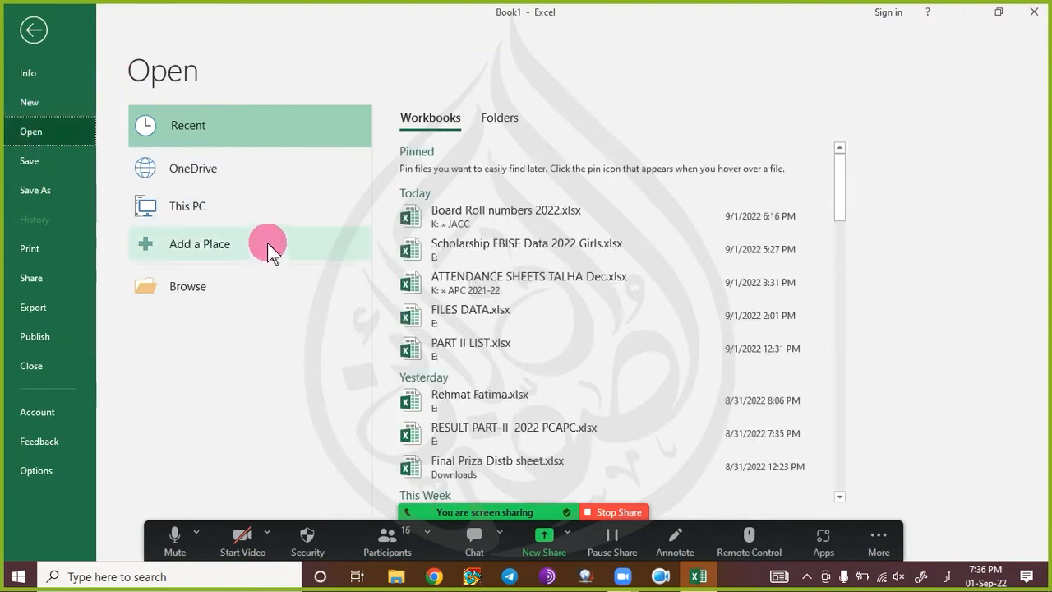
click(490, 398)
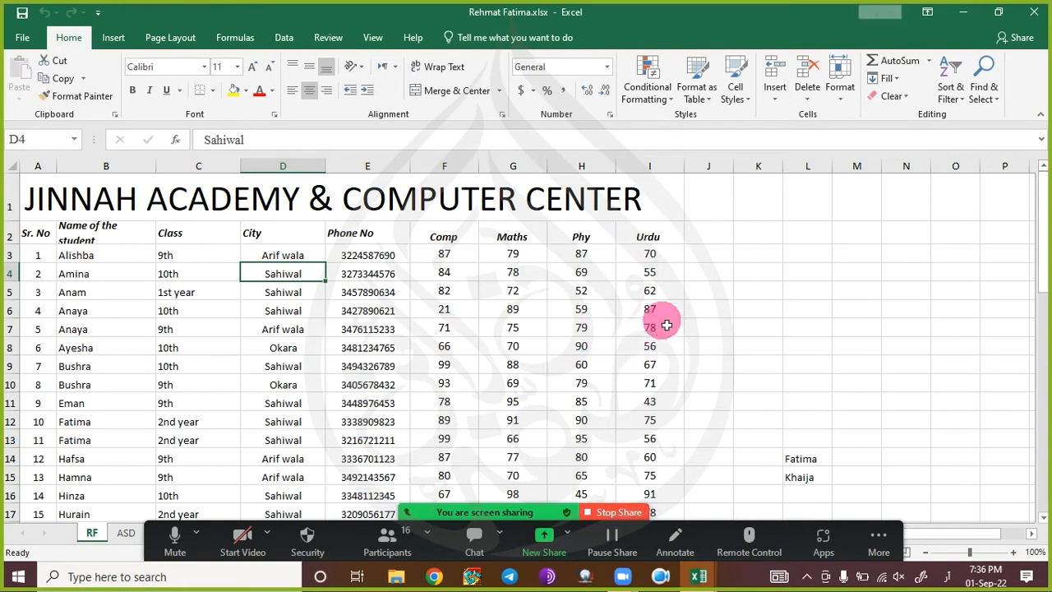
click(698, 259)
drag(443, 253, 682, 254)
click(721, 258)
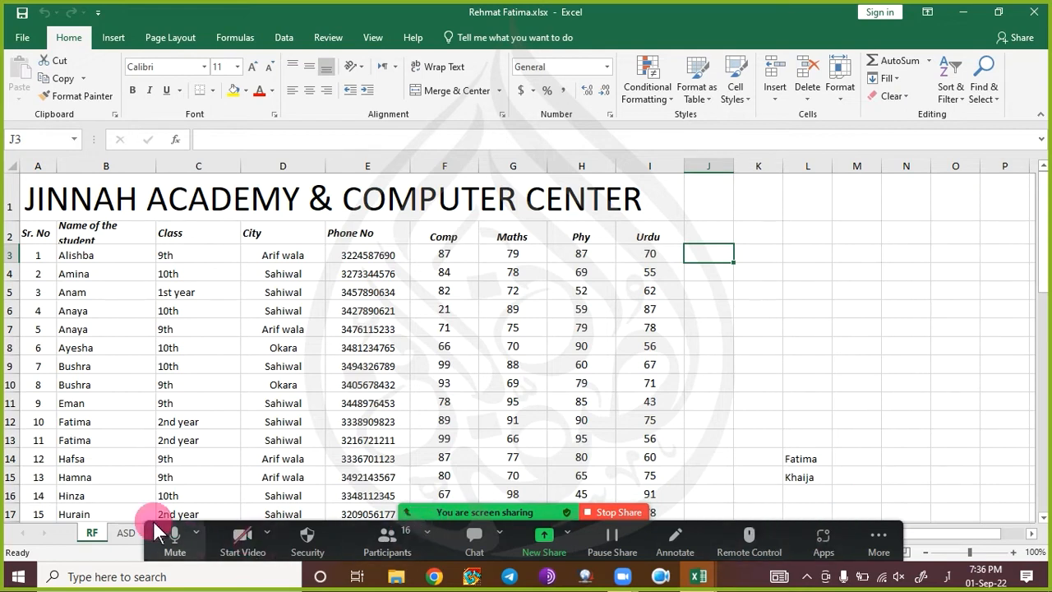
click(127, 533)
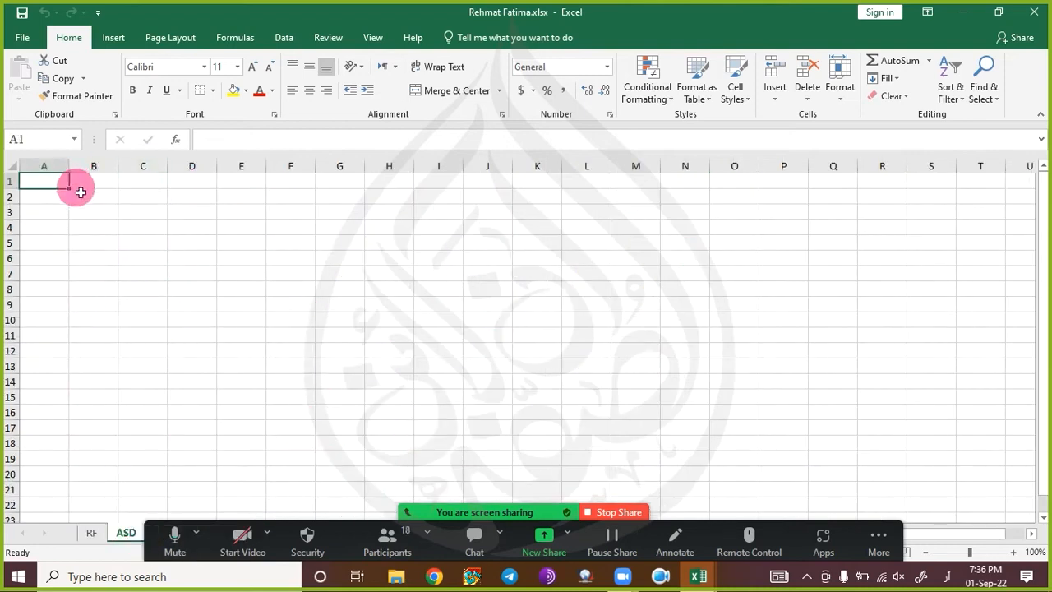
click(181, 240)
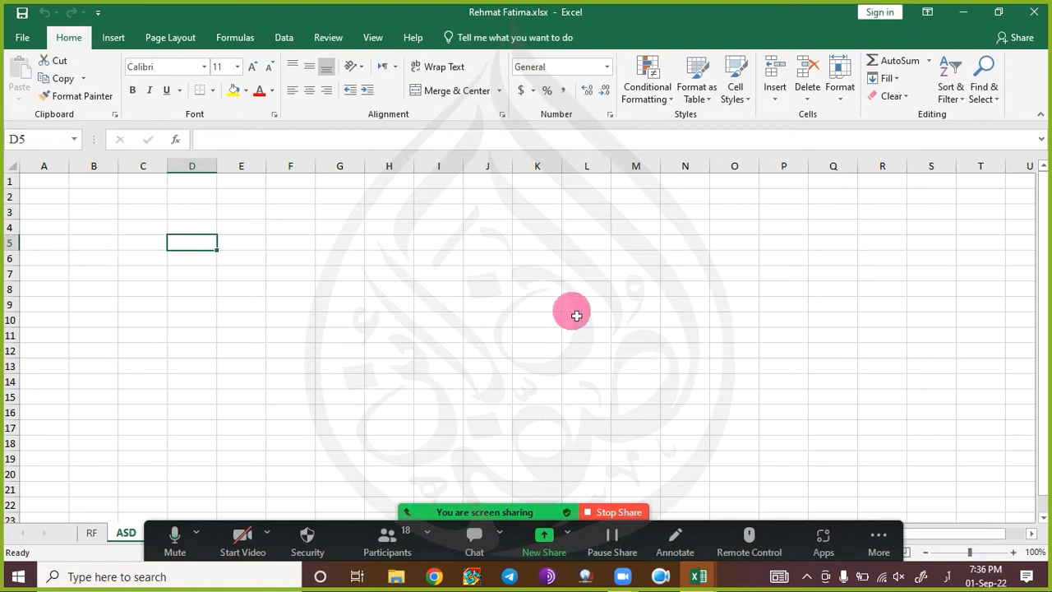
- Launch the Windows Calculator, calculate 12+12 and close it again
key(super+r)
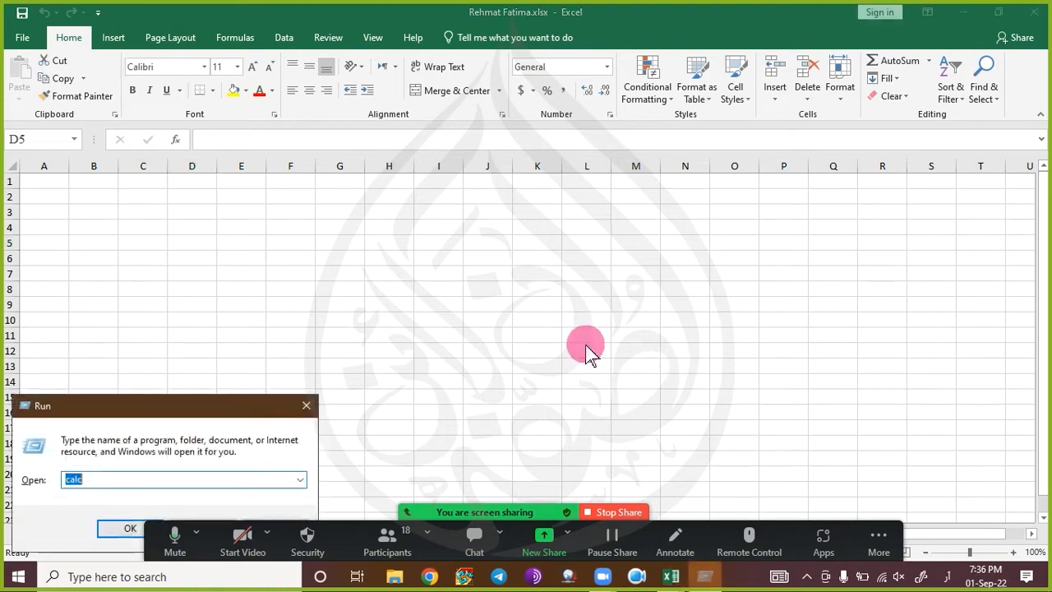
key(Return)
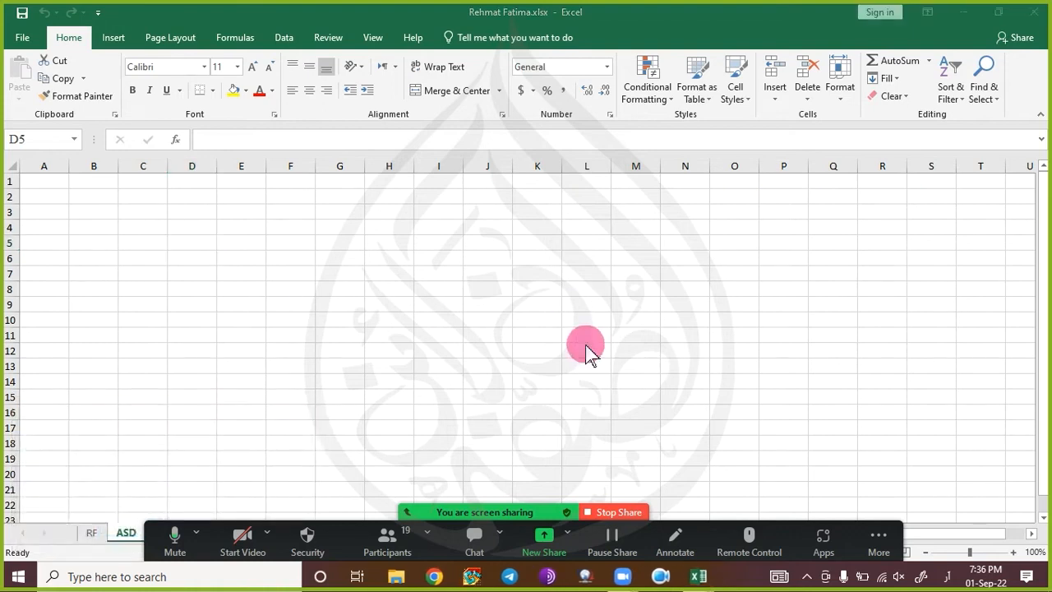
text(12+12)
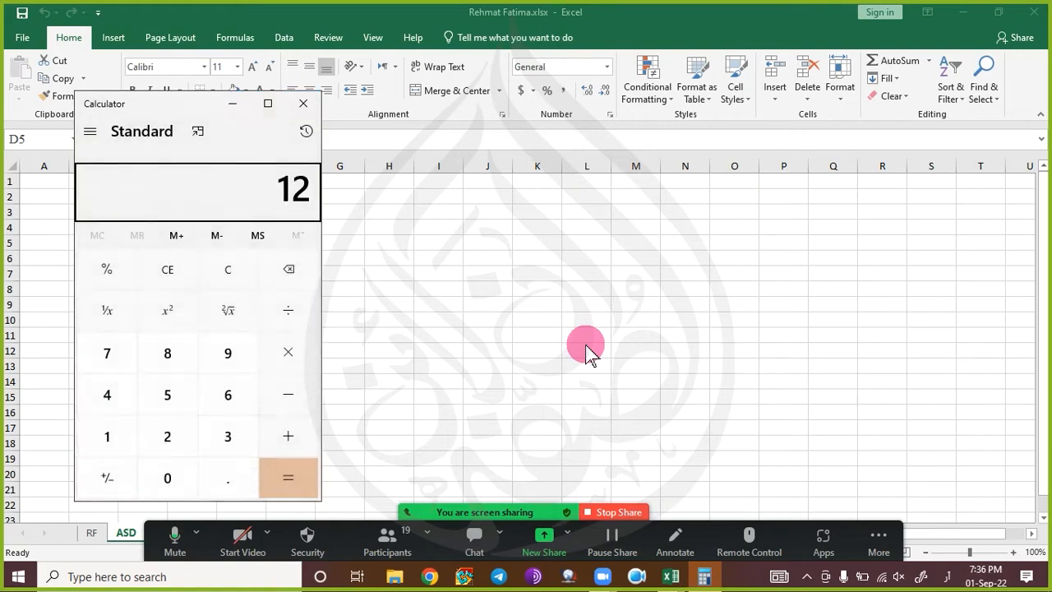
key(Return)
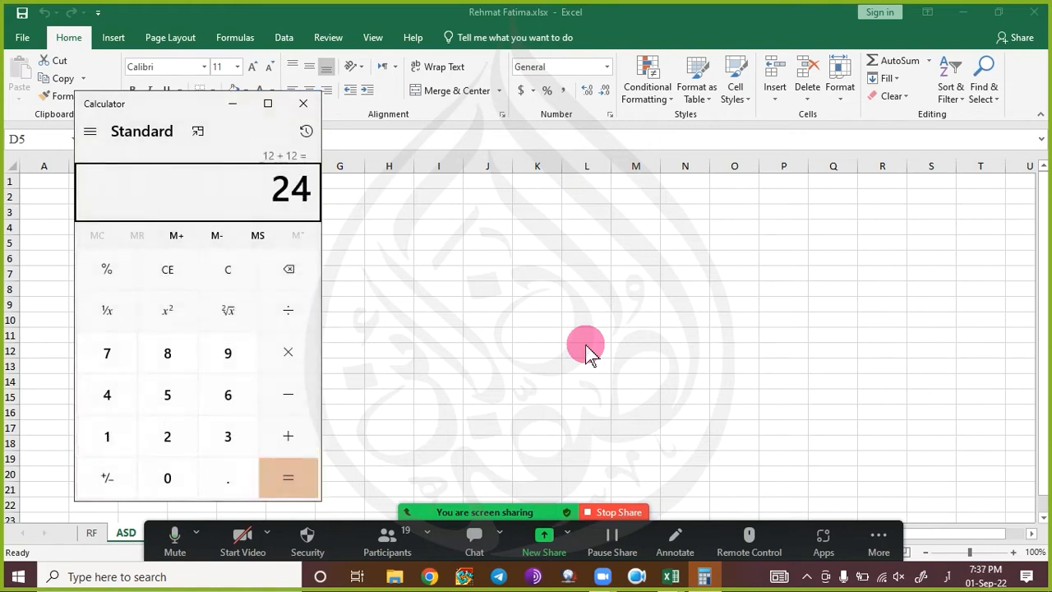
key(alt+F4)
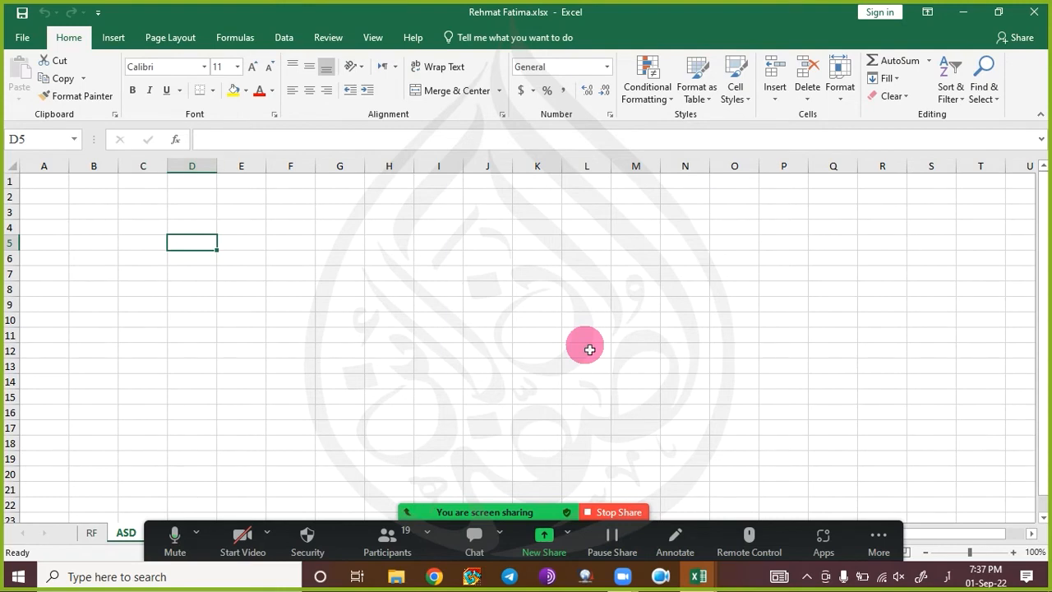
- Switch the keyboard input to English and enter the addition formula =12+12 in cell D5
text(ڑ)
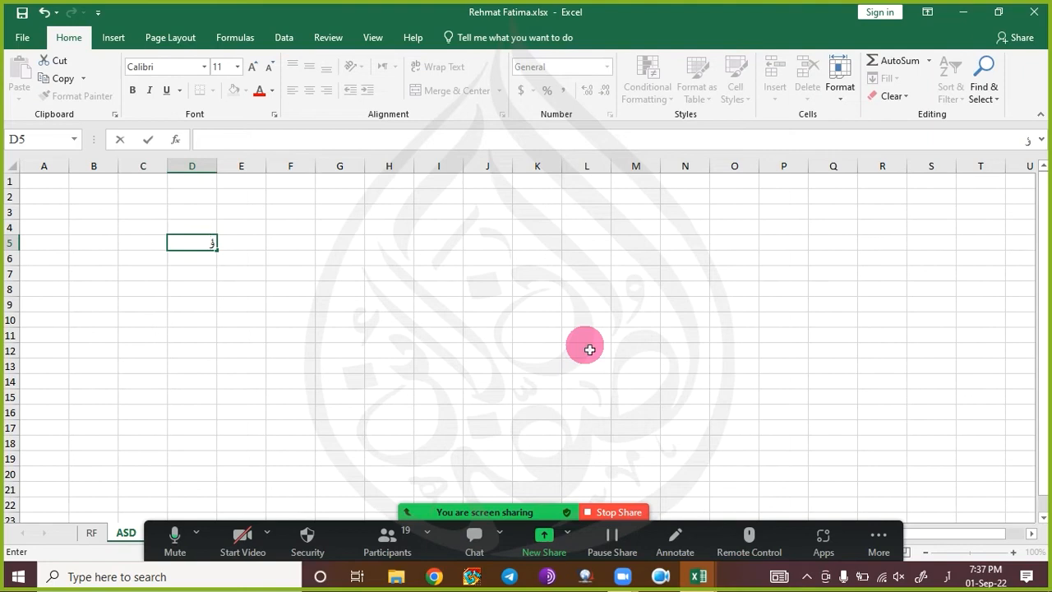
key(BackSpace)
key(alt+shift)
text(=)
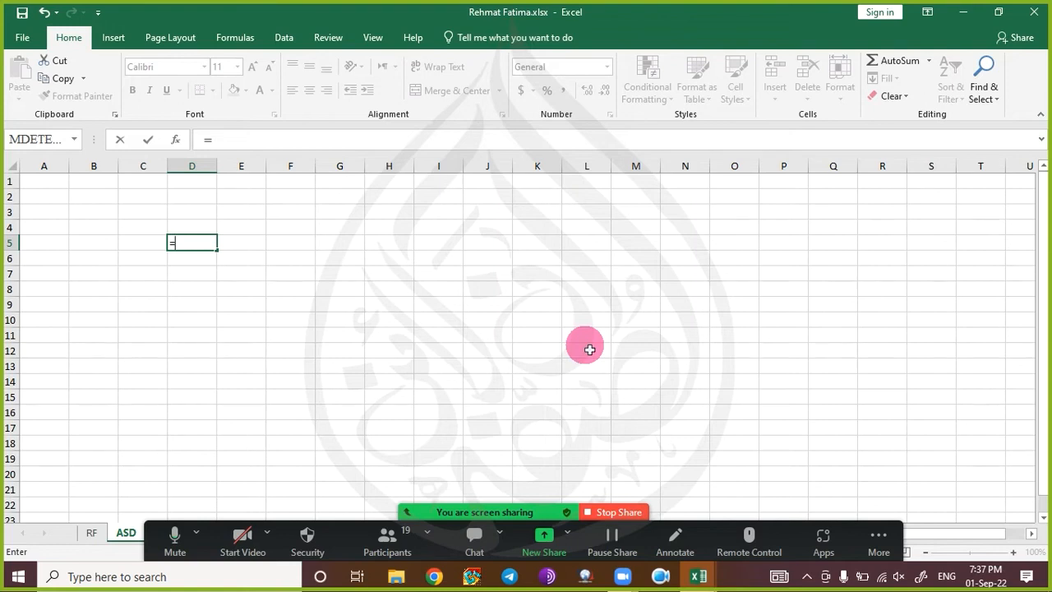
text(12+12)
key(Return)
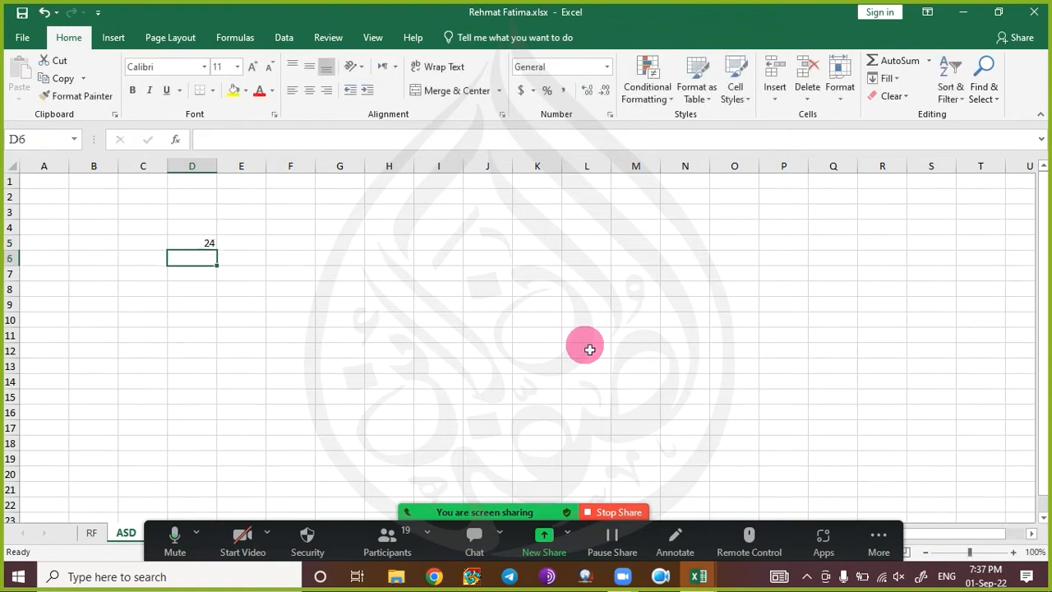
- Enter the subtraction formula =24-78 in cell D6
text(=)
key(Escape)
scroll(560, 350, up, 7)
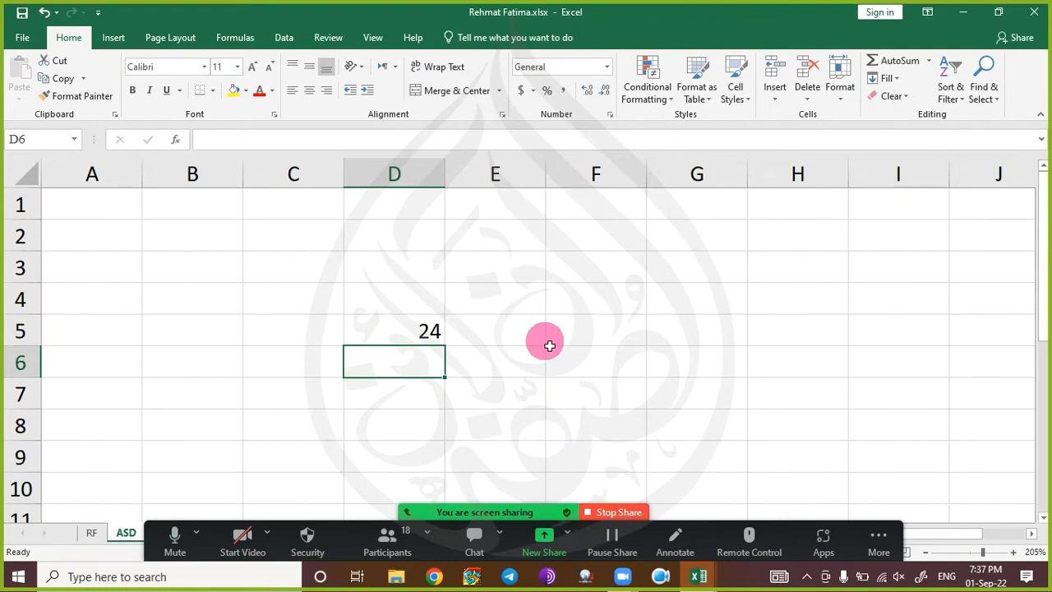
text(=24-78)
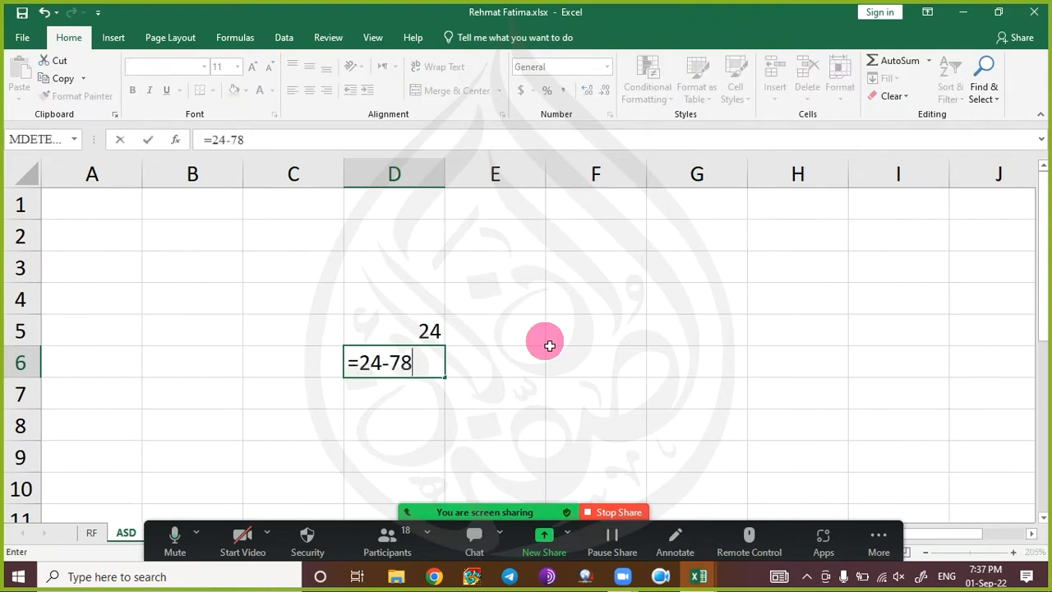
key(Return)
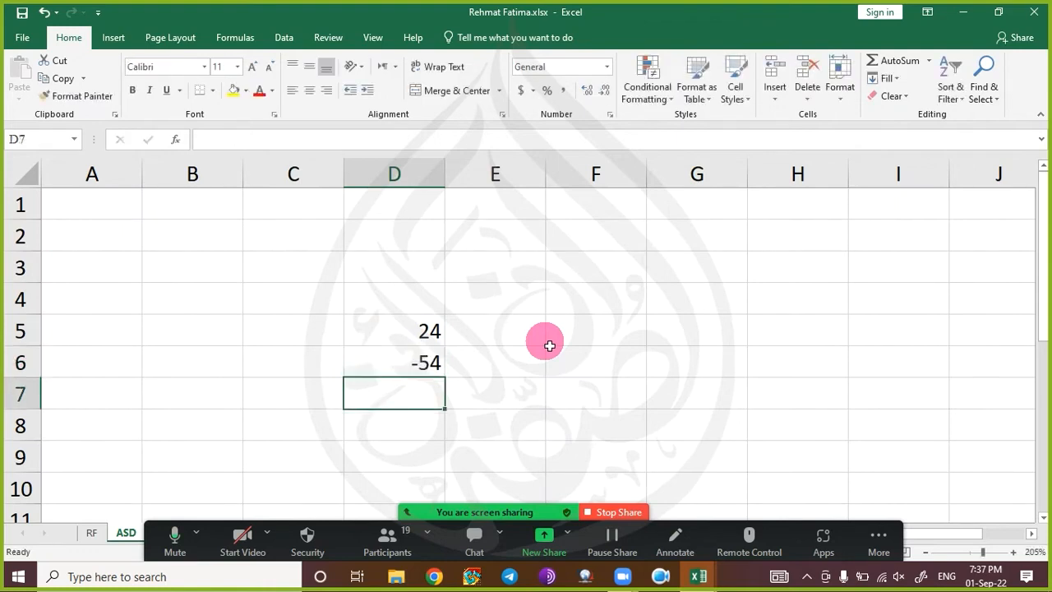
- Enter the division formula =48/7 in cell D7
text(48/)
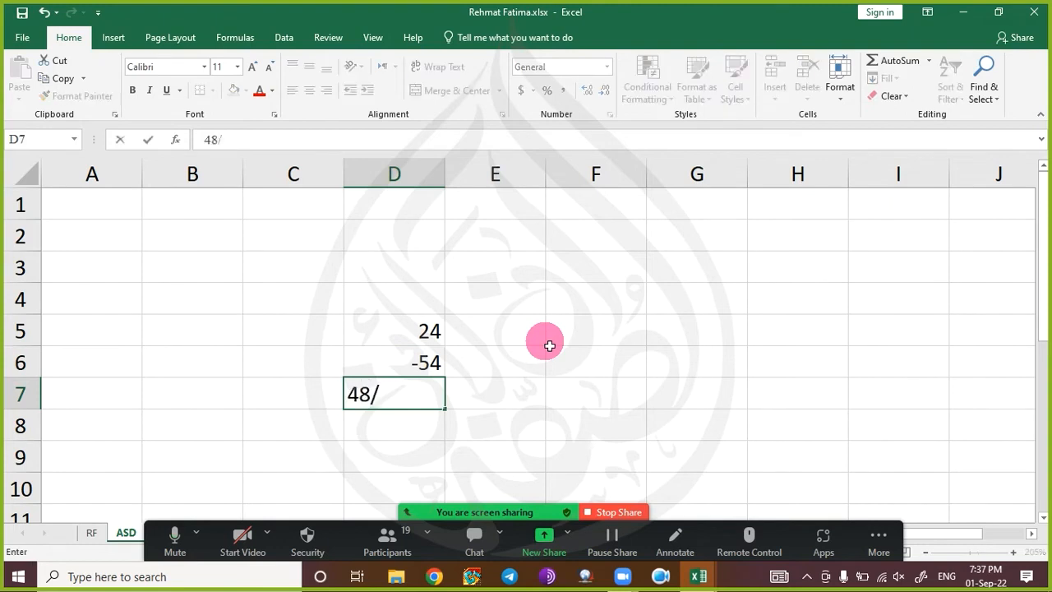
key(Escape)
text(=48/)
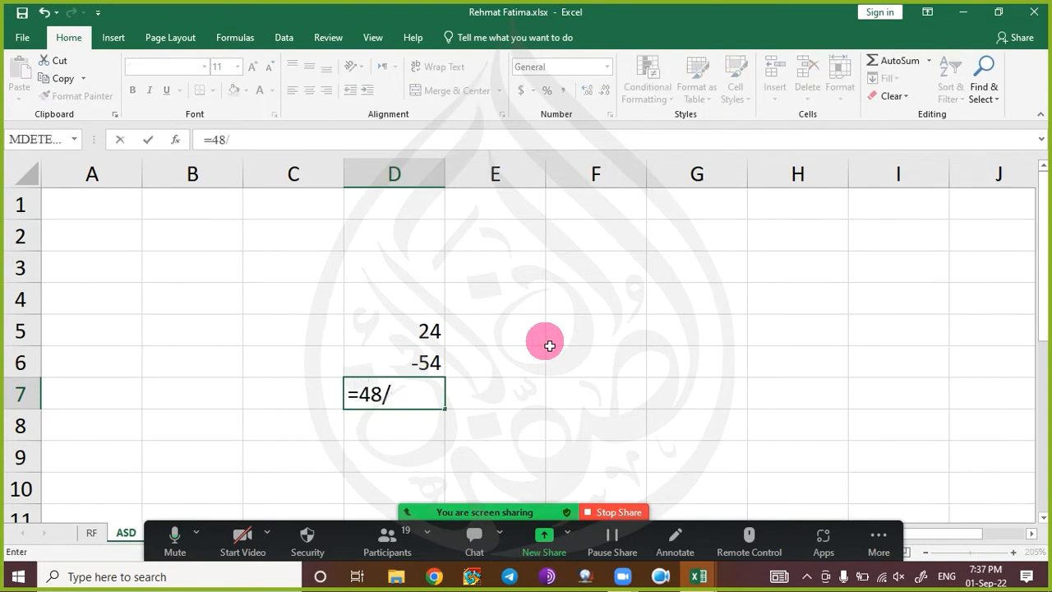
text(7)
key(Return)
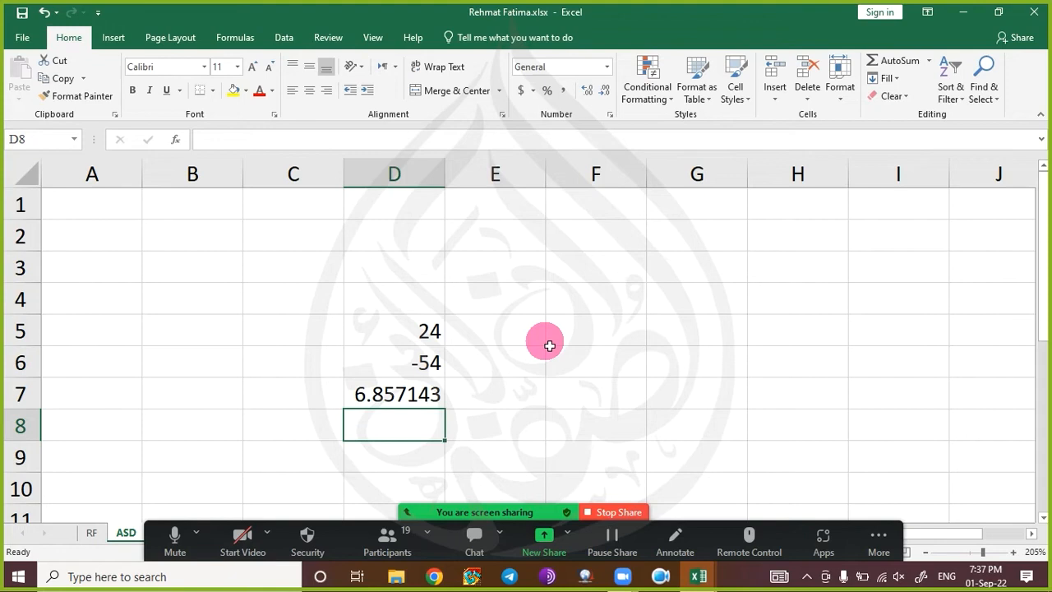
- Enter 65*65 in cell D8 without a leading equals sign
text(65)
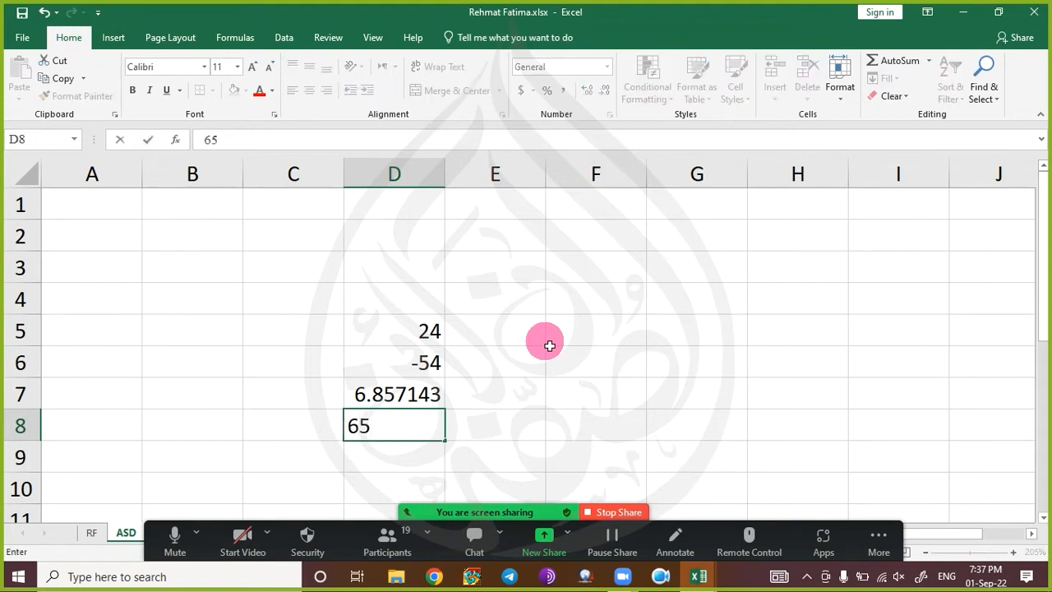
text(*65)
key(Return)
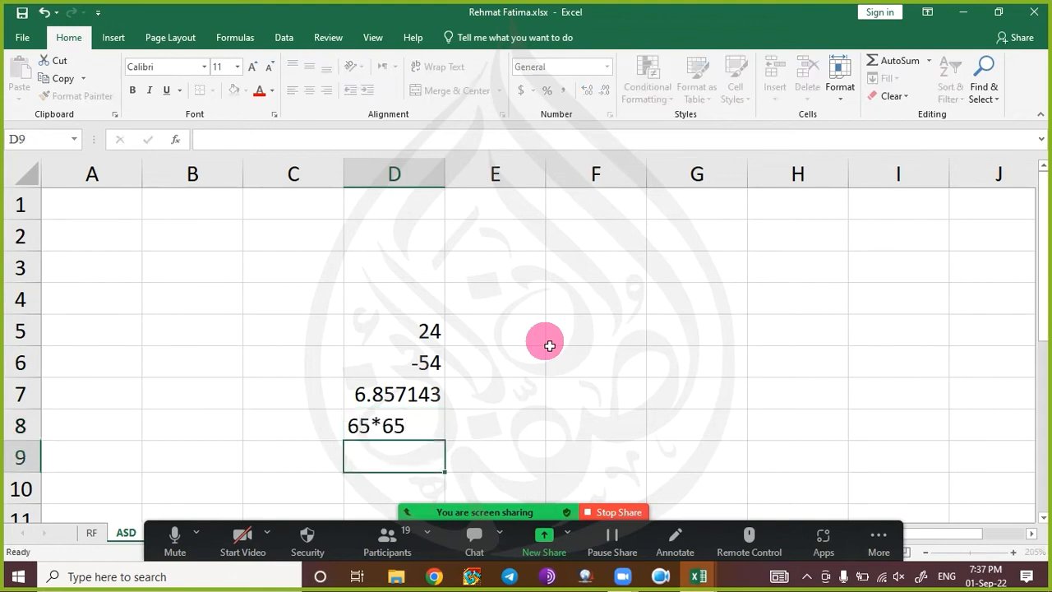
- Edit cell D8 to add a leading equals sign, making it the multiplication formula =65*65
key(Up)
key(F2)
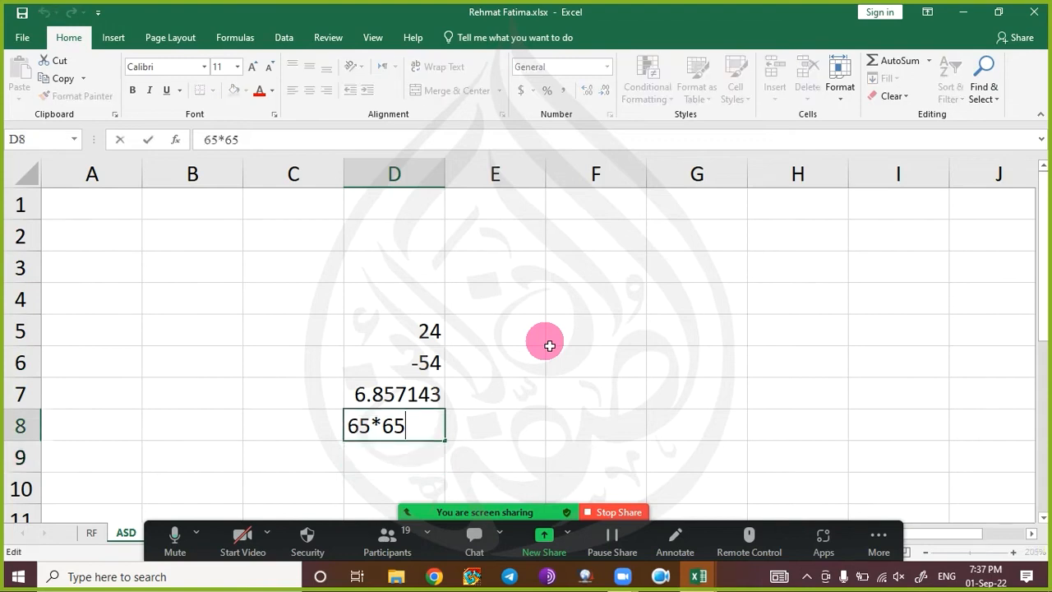
key(Home)
text(=)
key(Return)
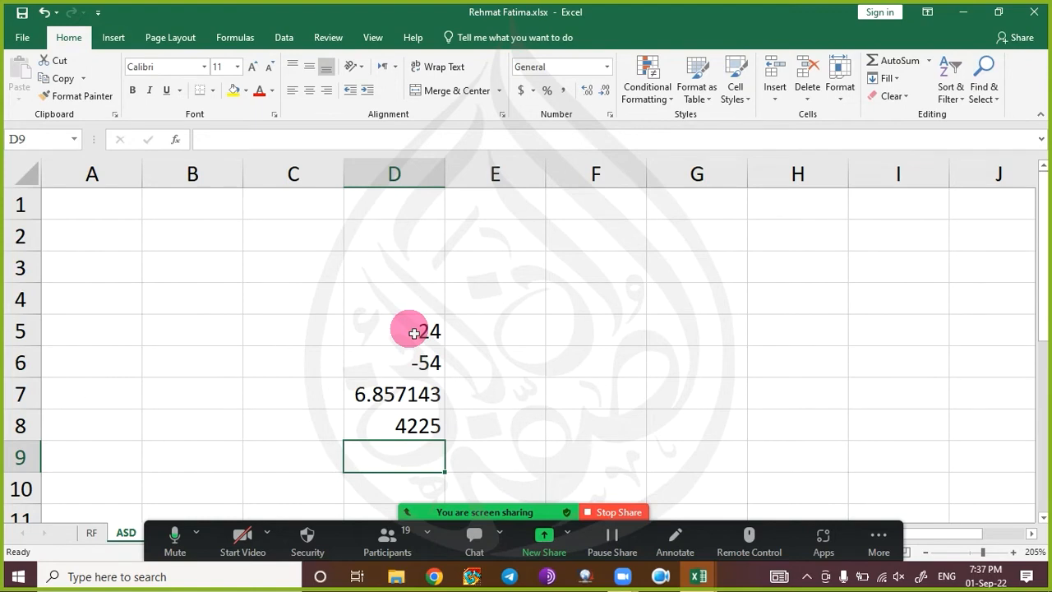
- Enter the addition formula =24+24 in cell F5, beside the column of results
drag(413, 332, 413, 433)
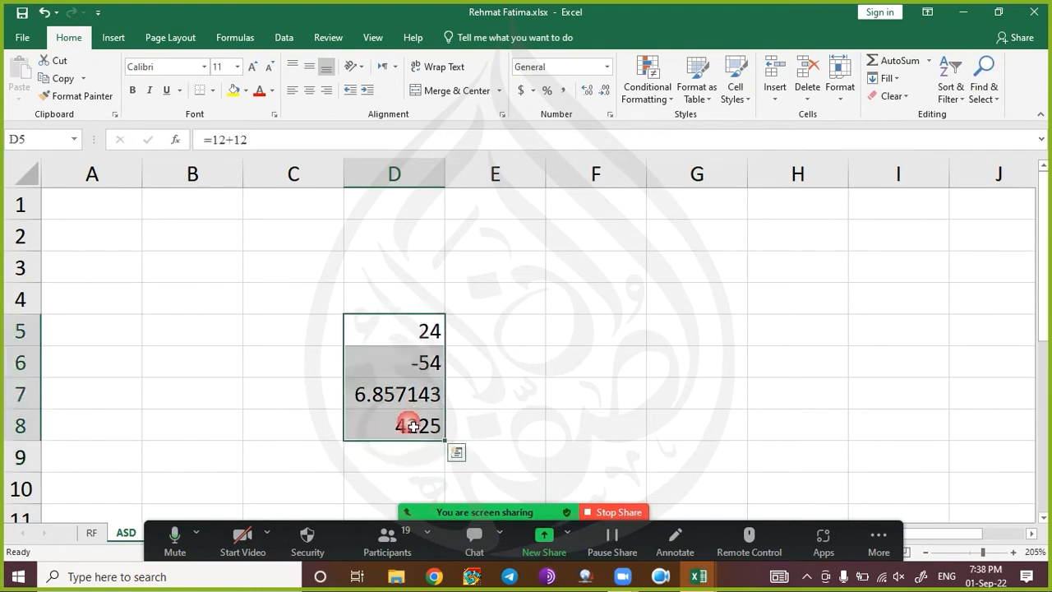
click(414, 330)
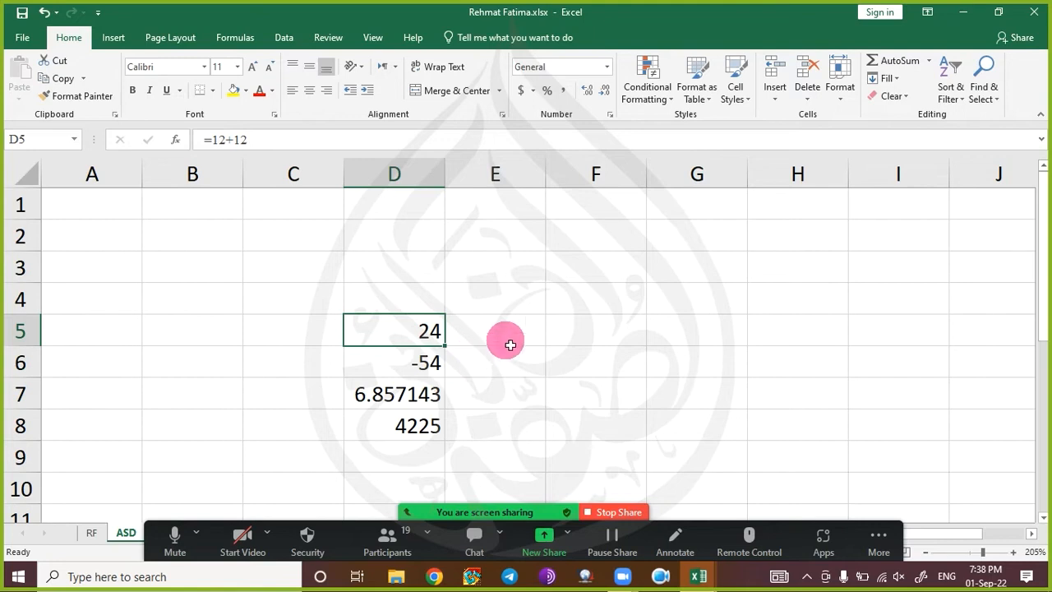
click(579, 343)
text(=)
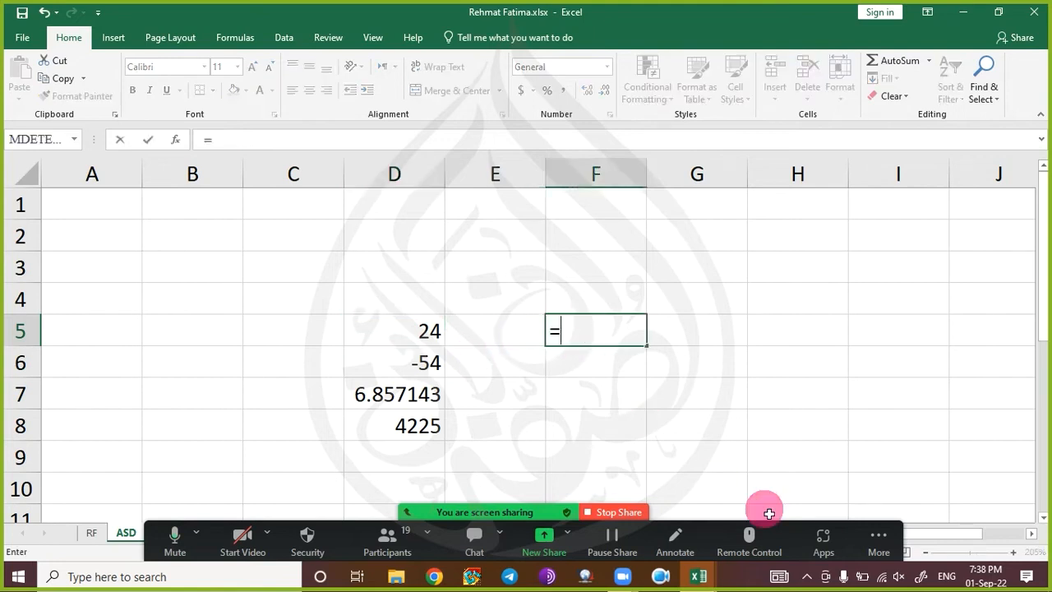
text(24+24)
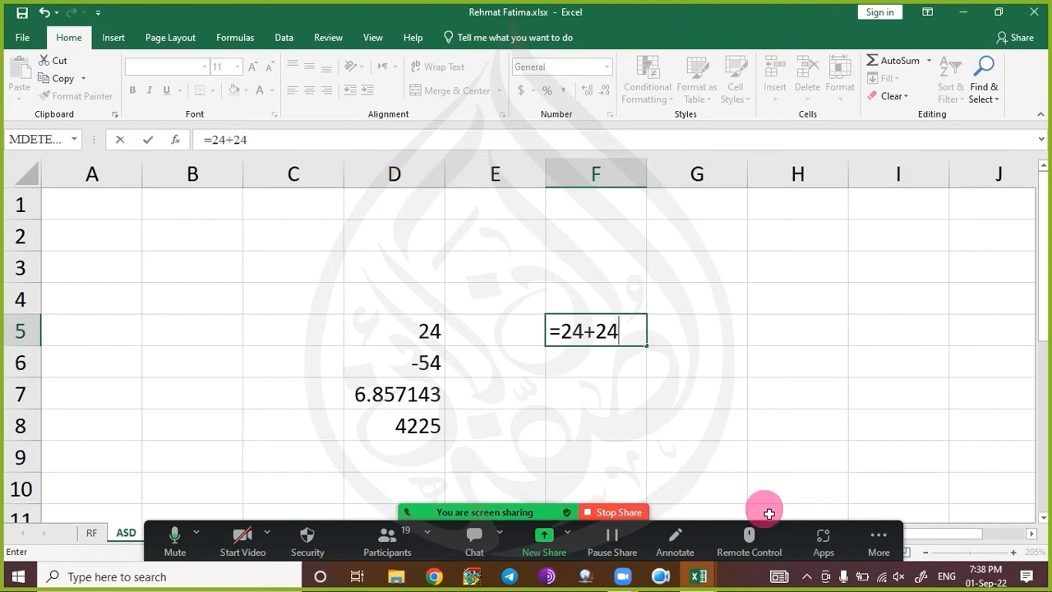
key(Return)
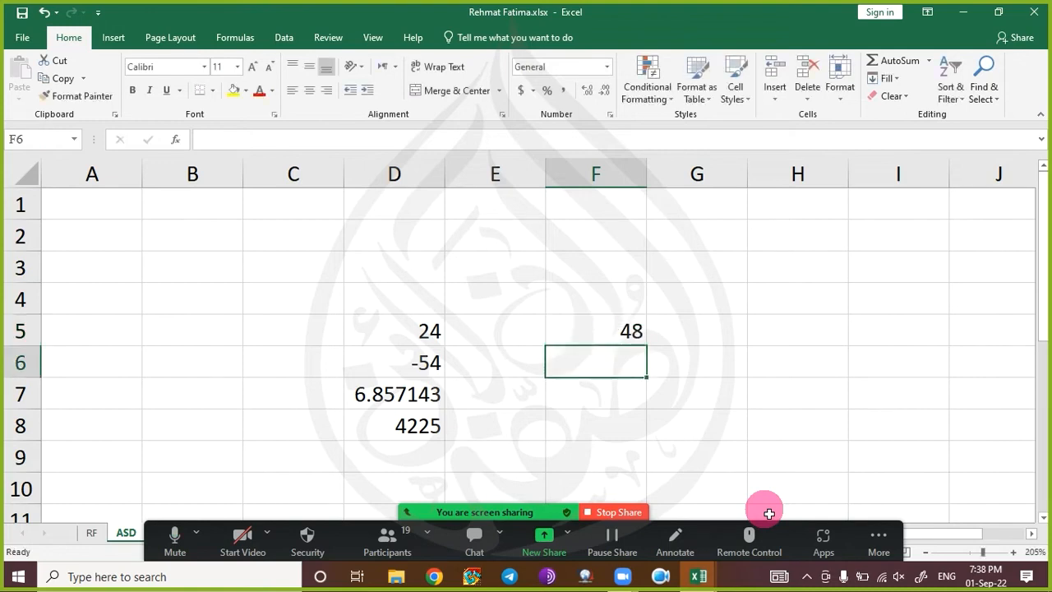
- Put an apostrophe before the formula in cell F5 so that =24+24 is stored as text
key(Up)
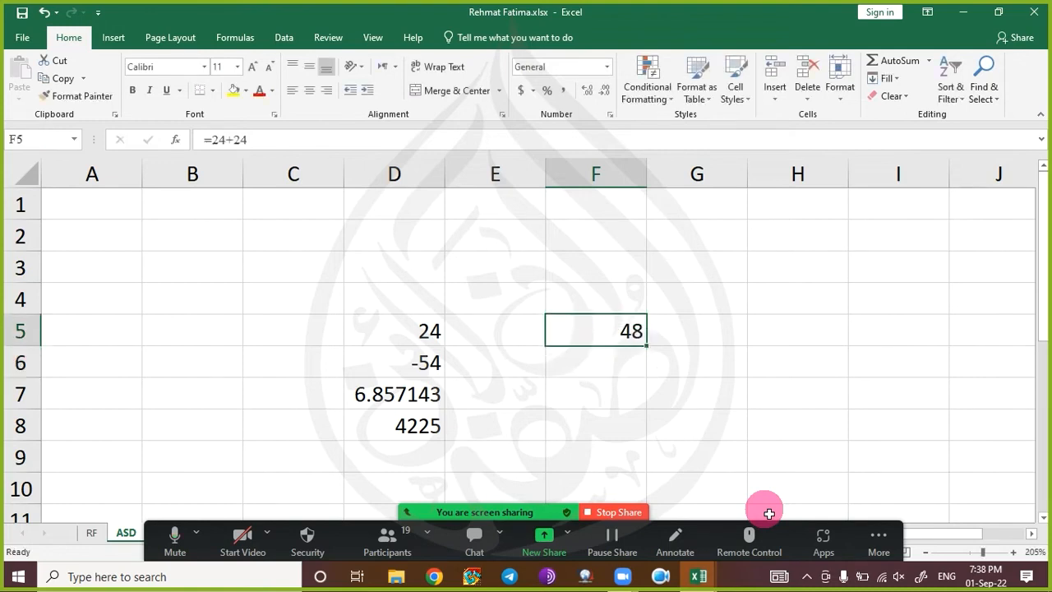
key(F2)
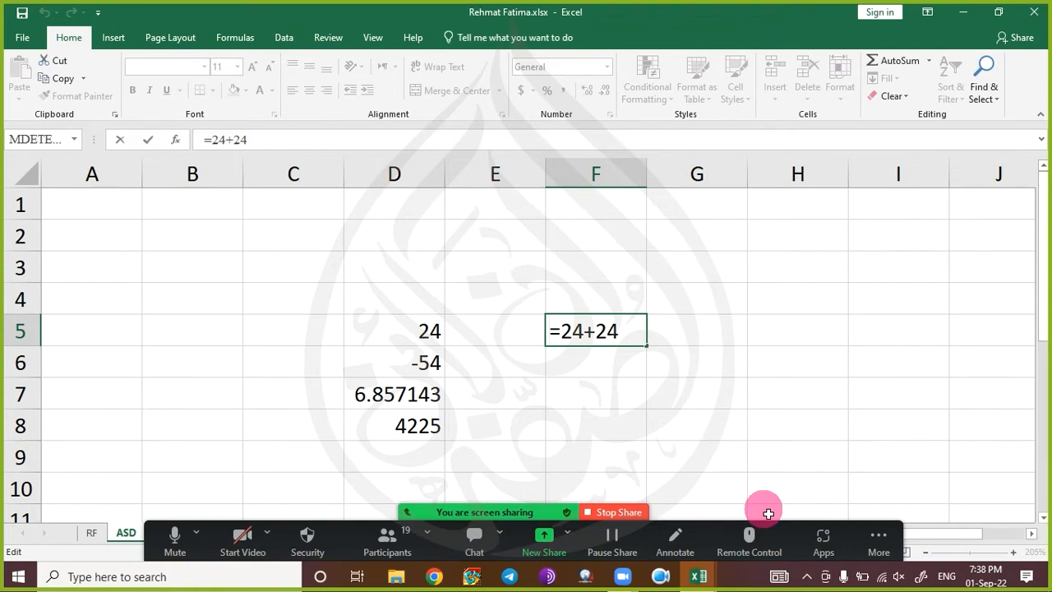
text(')
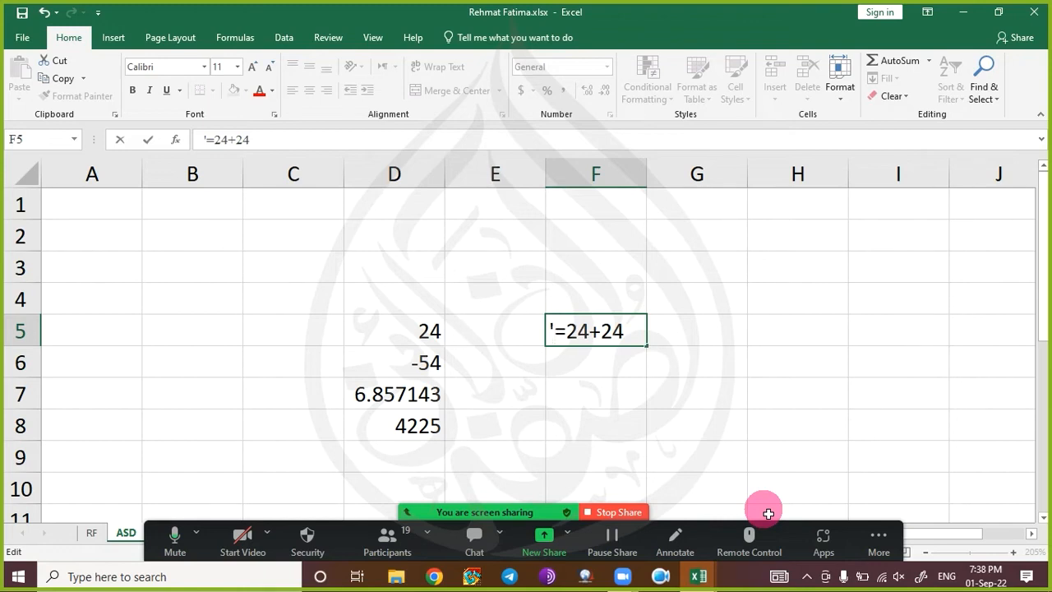
key(Return)
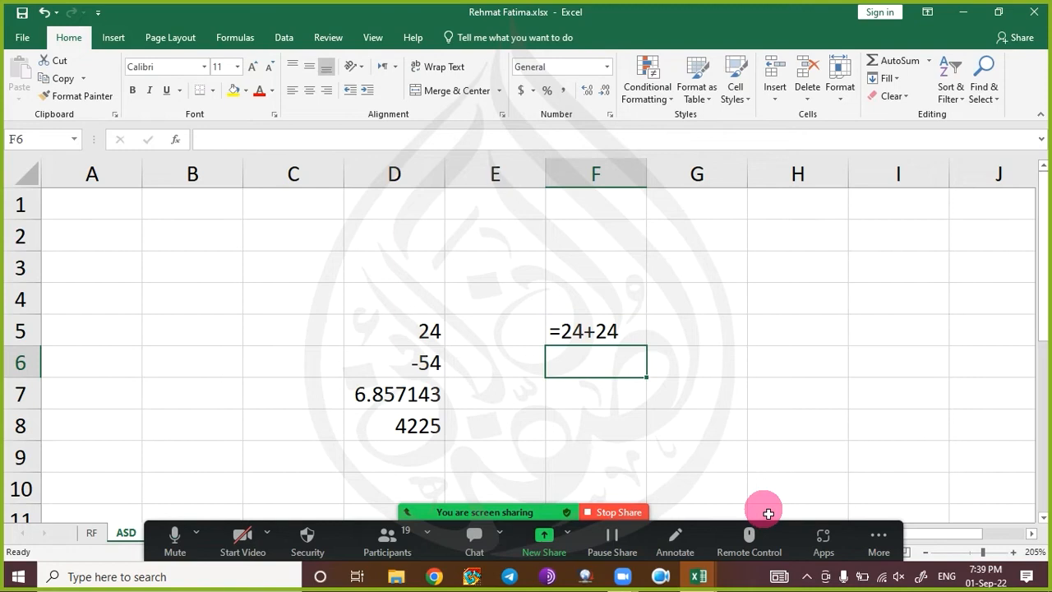
- Clear the contents of cell F5 and of the results in cells D5:D8
key(Up)
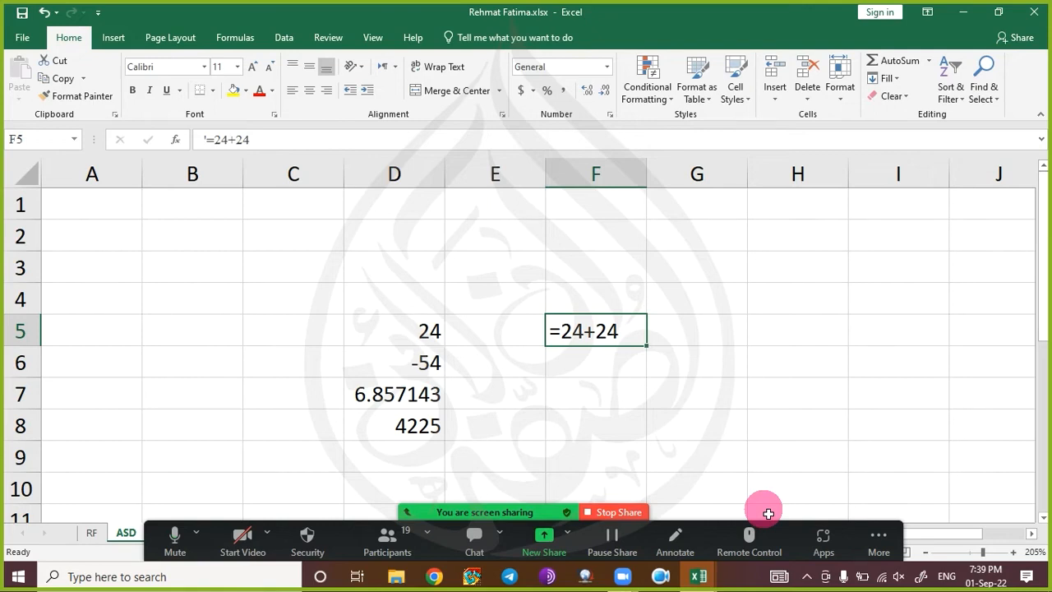
key(Delete)
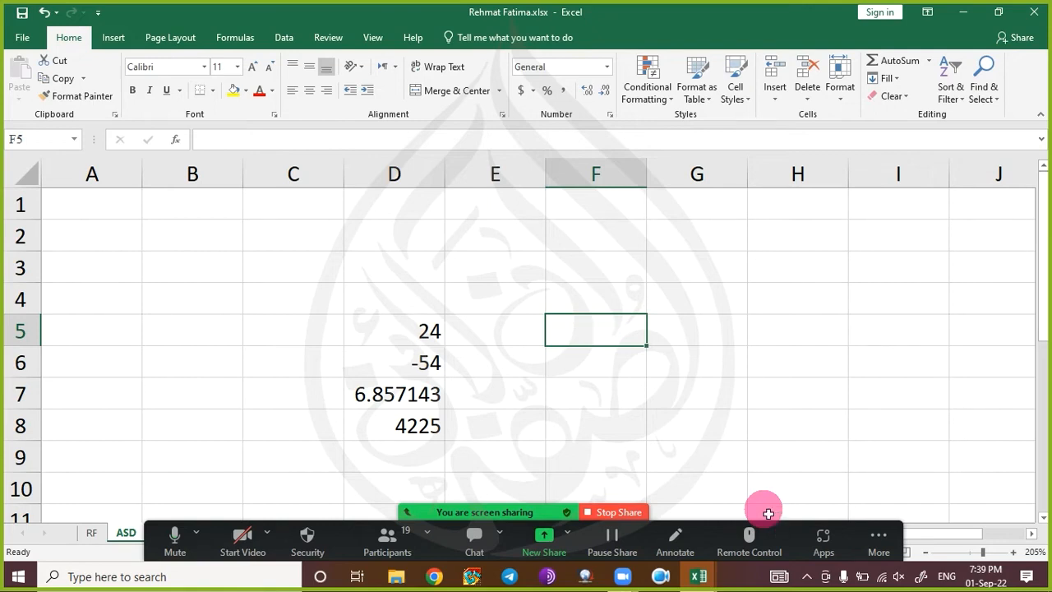
key(Left)
key(Left)
key(Left)
key(Right)
key(shift+Down)
key(shift+Down)
key(shift+Down)
key(Delete)
key(Left)
key(Right)
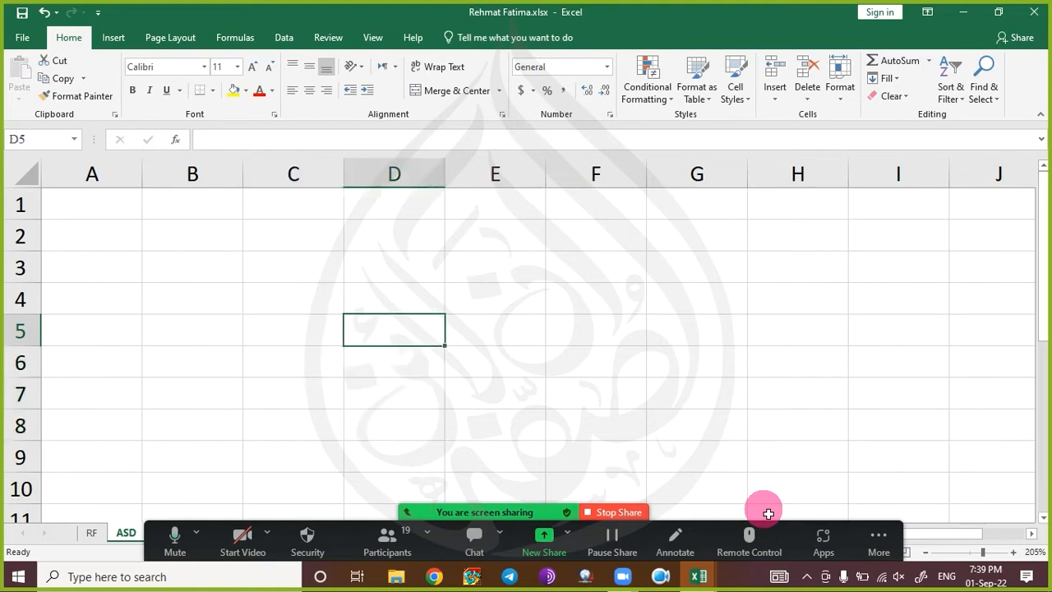
- Switch to the RF sheet and look over the Comp, Maths, Phy and Urdu marks in row 3
key(ctrl+Page_Up)
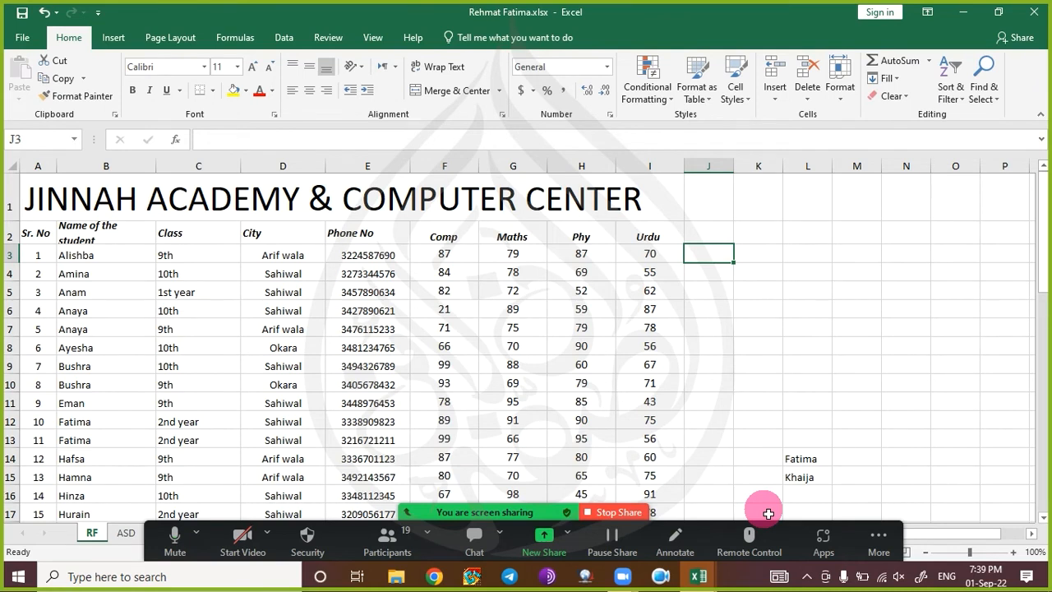
key(Left)
key(Left)
key(Left)
key(Left)
key(Left)
key(Right)
key(shift+Right)
key(shift+Right)
key(shift+Right)
key(Right)
key(Right)
key(Right)
key(ctrl+Right)
key(ctrl+Left)
key(Left)
key(Left)
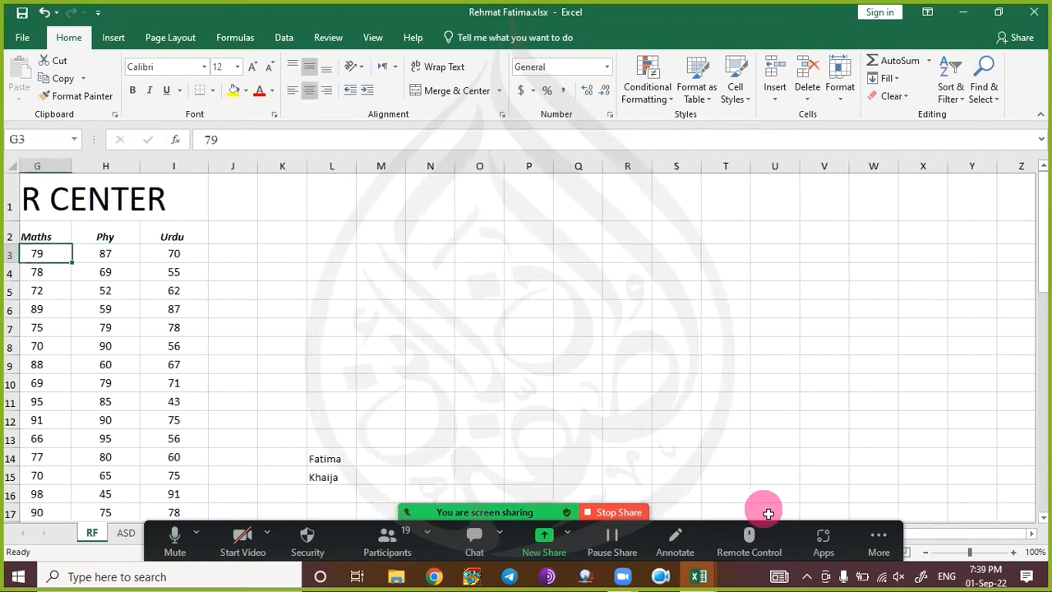
- Total the first student's marks in cell J3 with the typed-number formula =87+79+87+70
key(Left)
key(Right)
key(Right)
key(Right)
key(Right)
text(=)
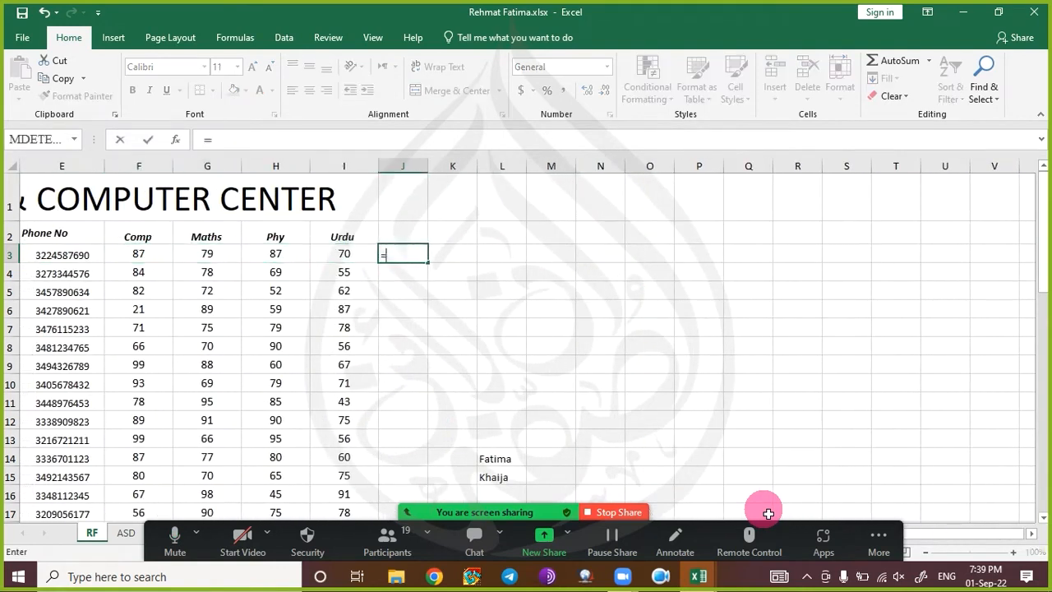
text(87+79+87+70)
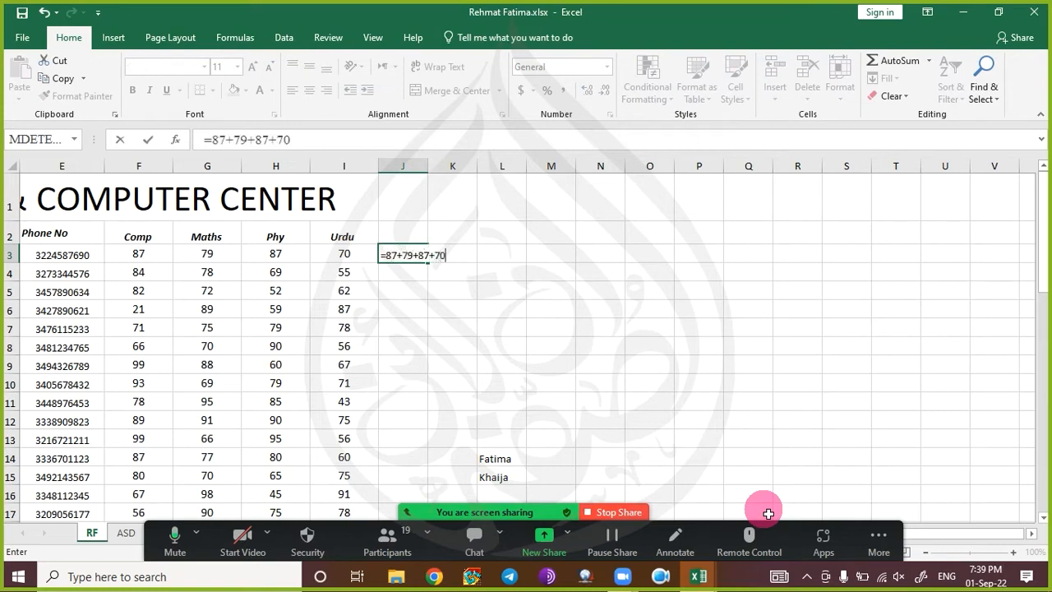
key(Return)
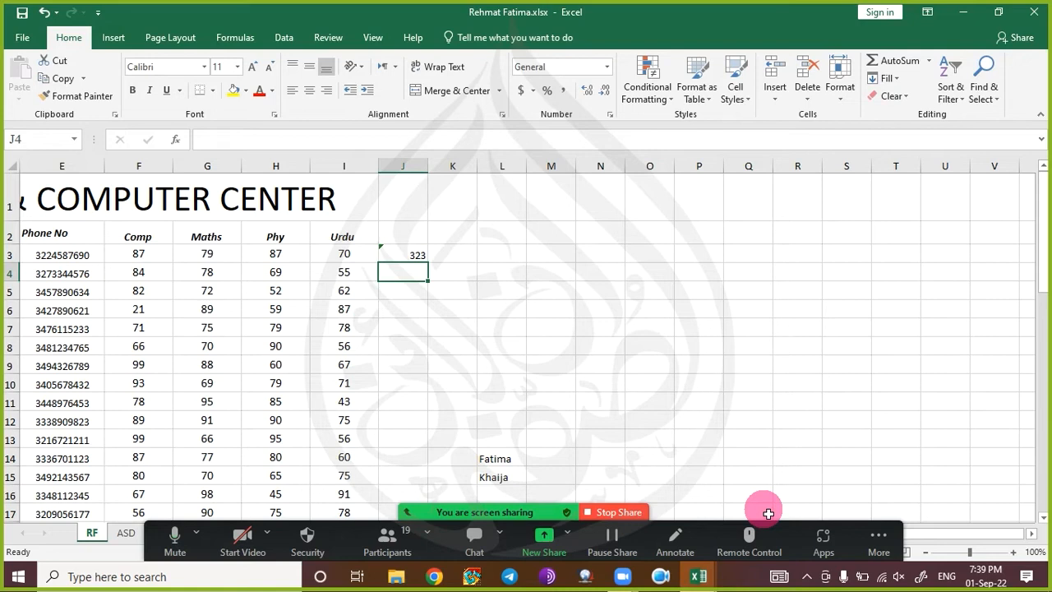
- Total the second student's marks in cell J4 with the formula =84+78+69+55
text(=)
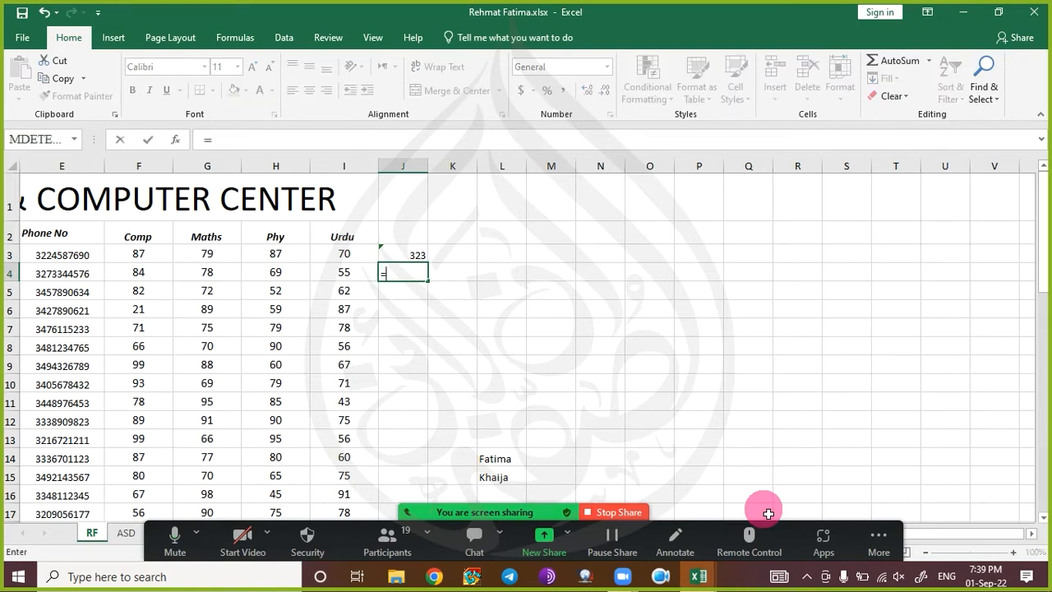
text(84+78+69)
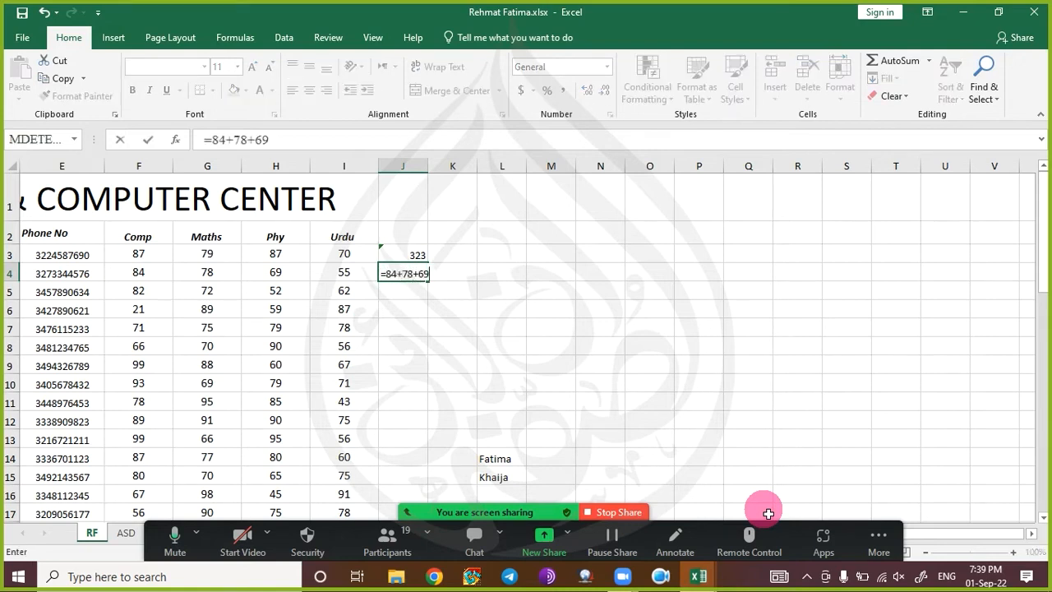
text(+55)
key(Return)
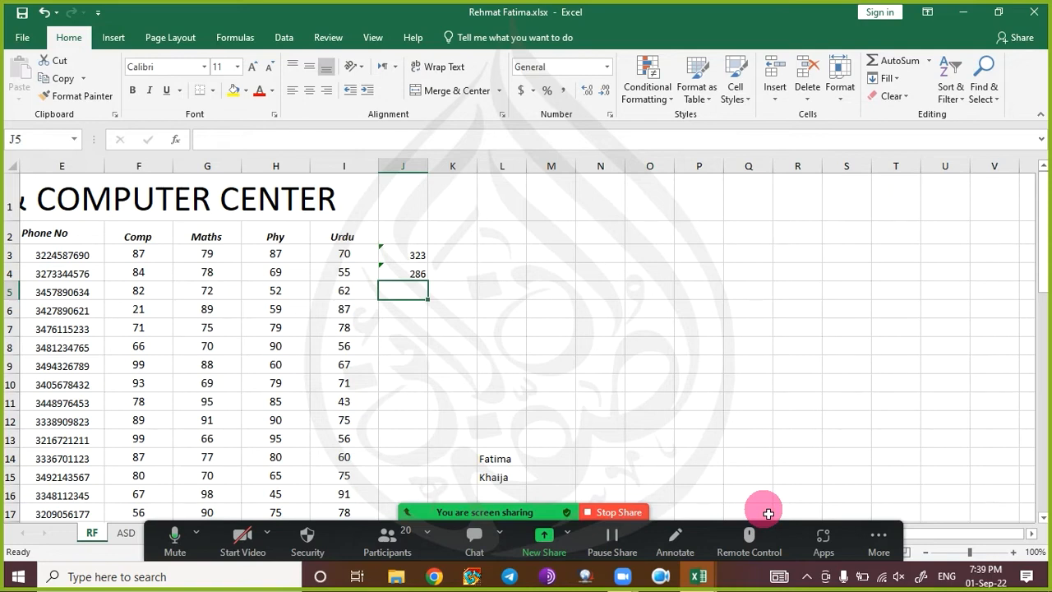
- Set the first student's Maths mark in cell G3 to 97
key(Up)
key(Up)
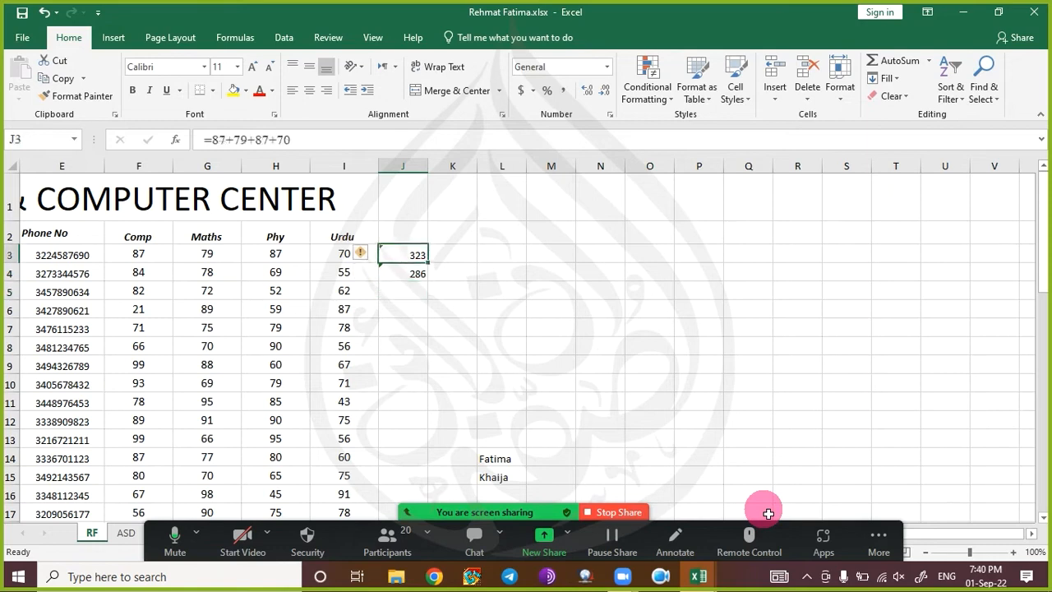
key(Left)
key(Left)
key(Left)
key(Left)
key(Left)
key(Right)
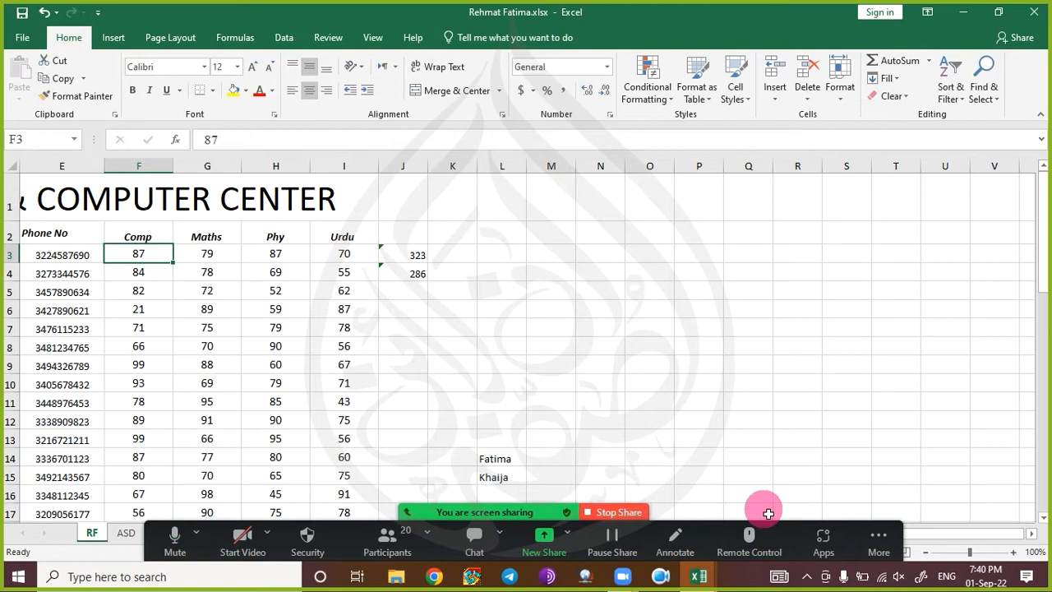
key(Right)
key(Right)
key(Left)
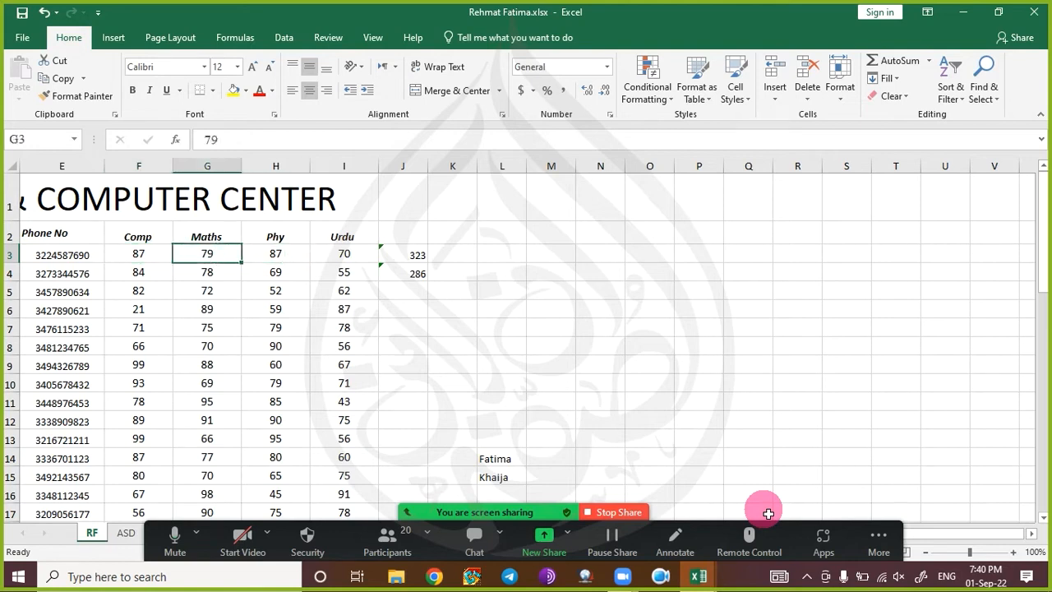
text(97)
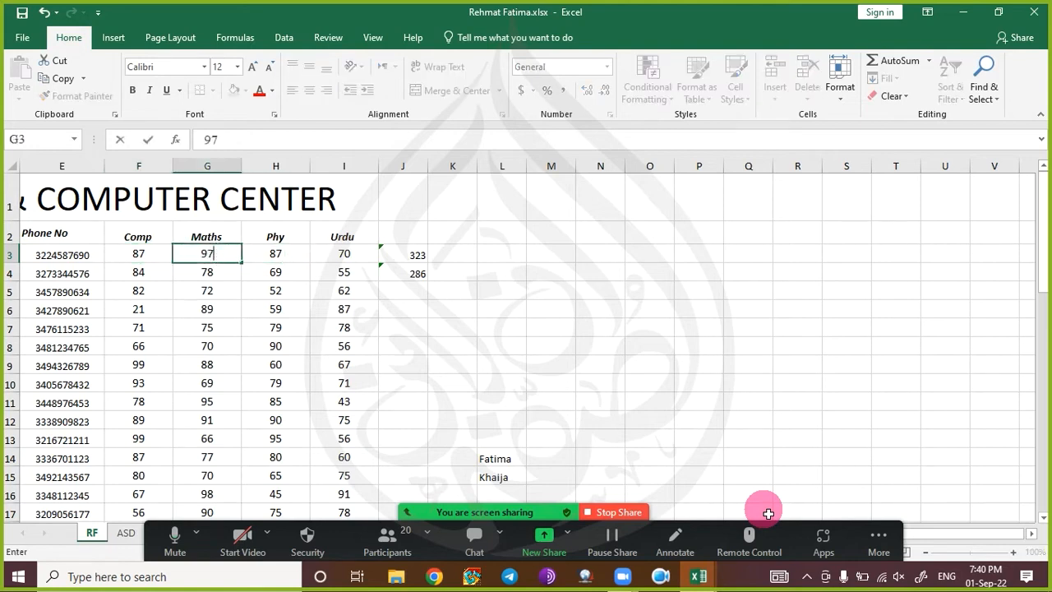
key(Return)
- Compare the formula in cell J3 with the first student's marks across row 3
key(Up)
key(Right)
key(Right)
key(Right)
key(Right)
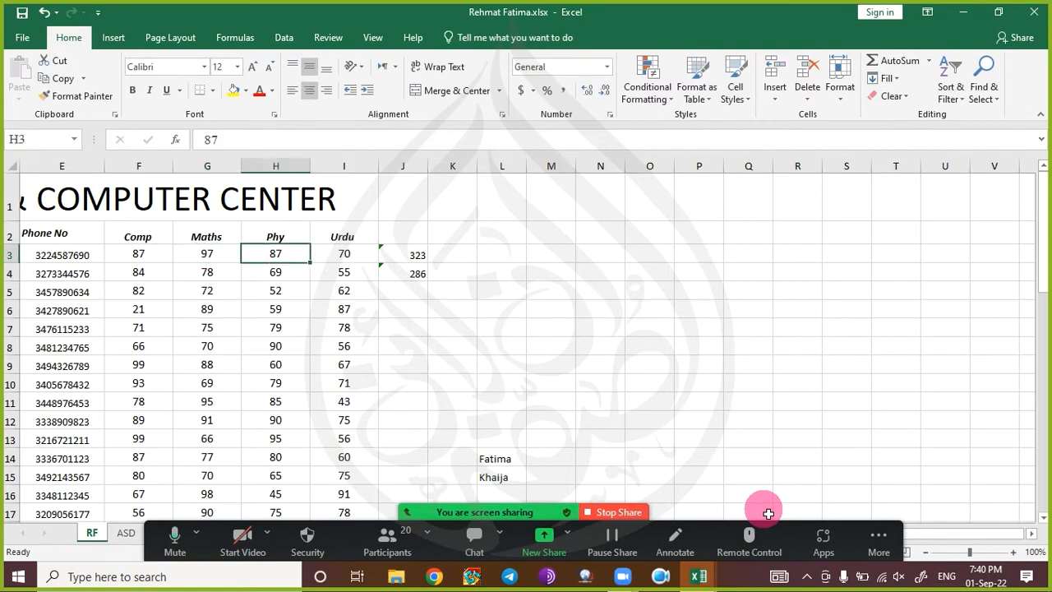
key(Left)
key(Up)
key(Down)
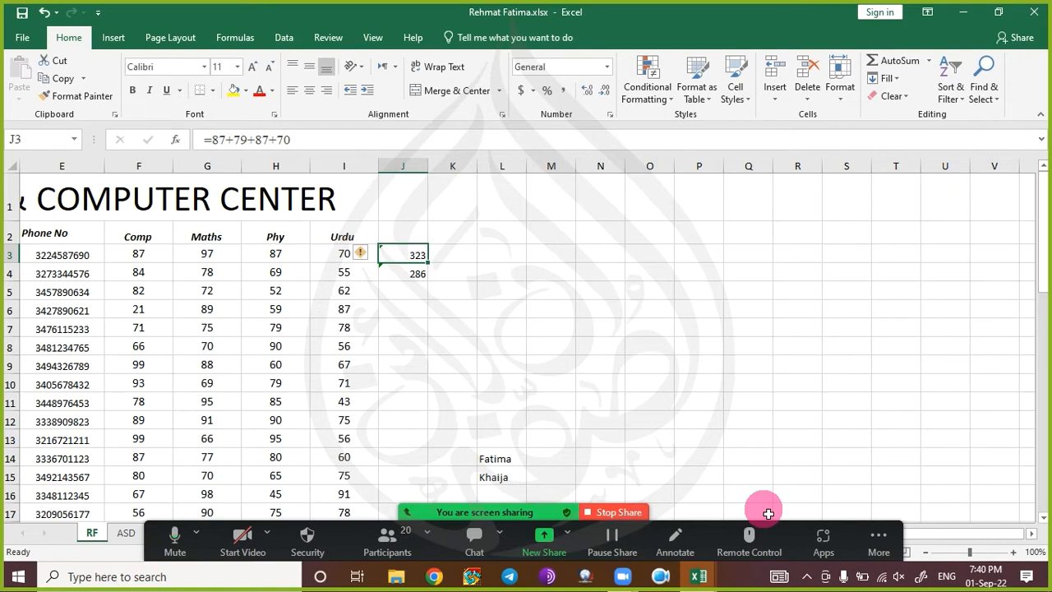
key(Left)
key(Left)
key(Left)
key(Left)
key(Right)
key(Right)
key(Left)
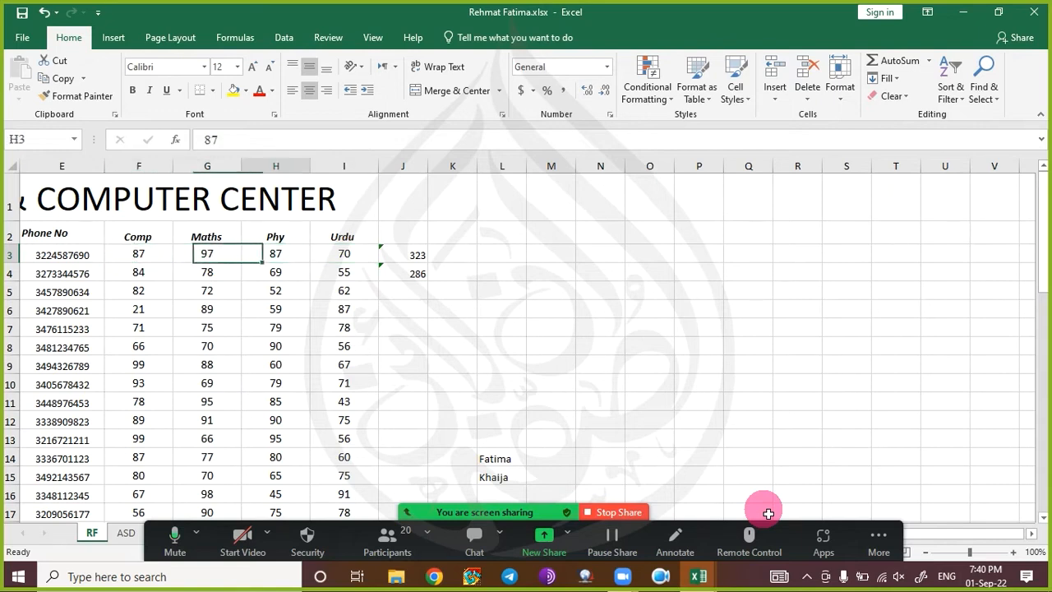
key(Right)
key(Right)
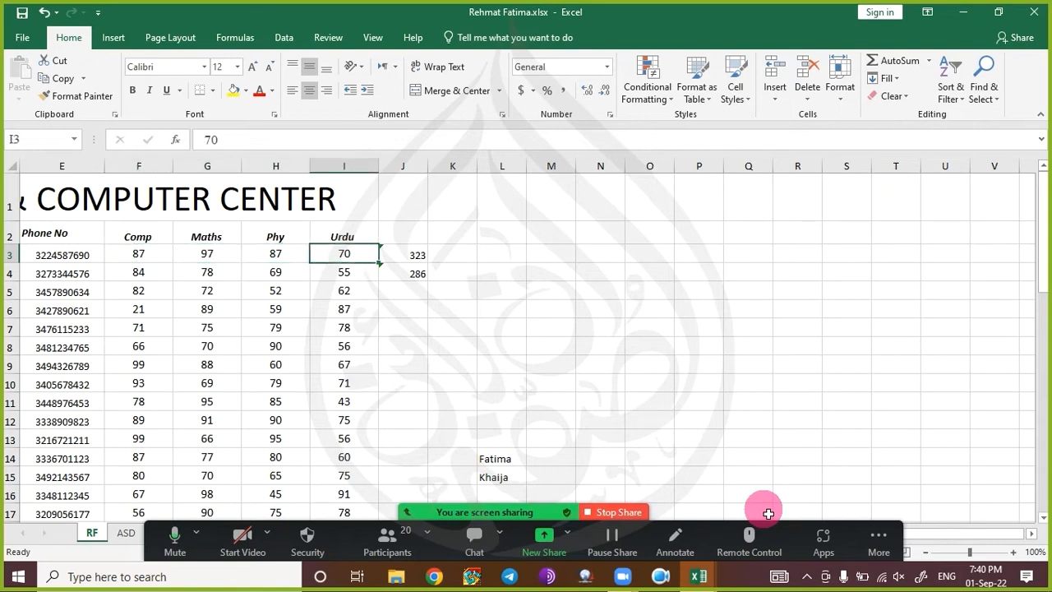
key(Left)
key(Left)
key(Left)
key(shift+Right)
key(shift+Right)
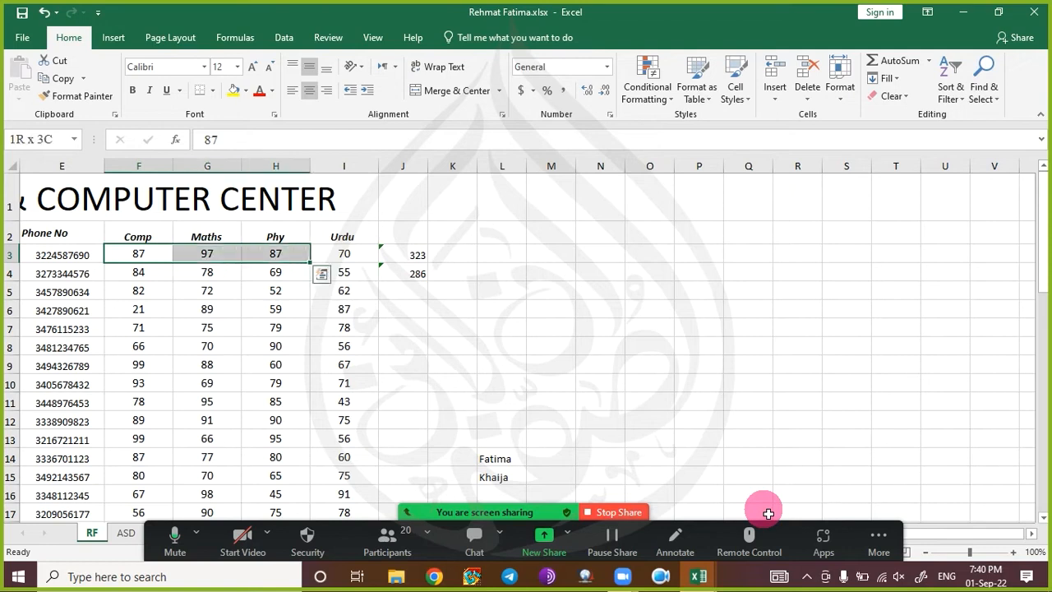
- Replace the formula in cell J3 with =87+97+87
key(Right)
key(Right)
key(Right)
key(Right)
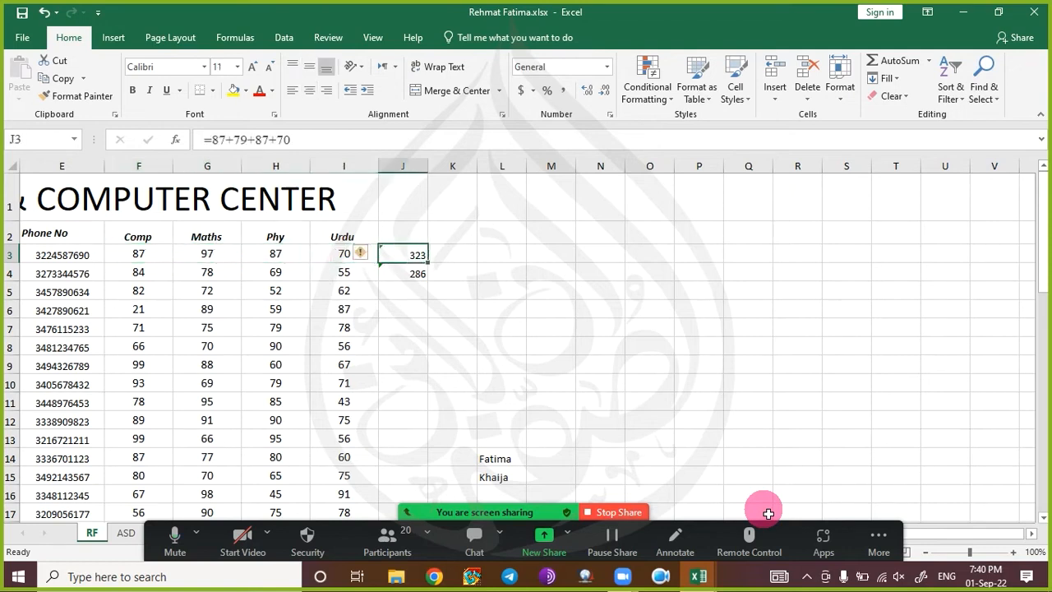
text(=87+97+87)
key(Return)
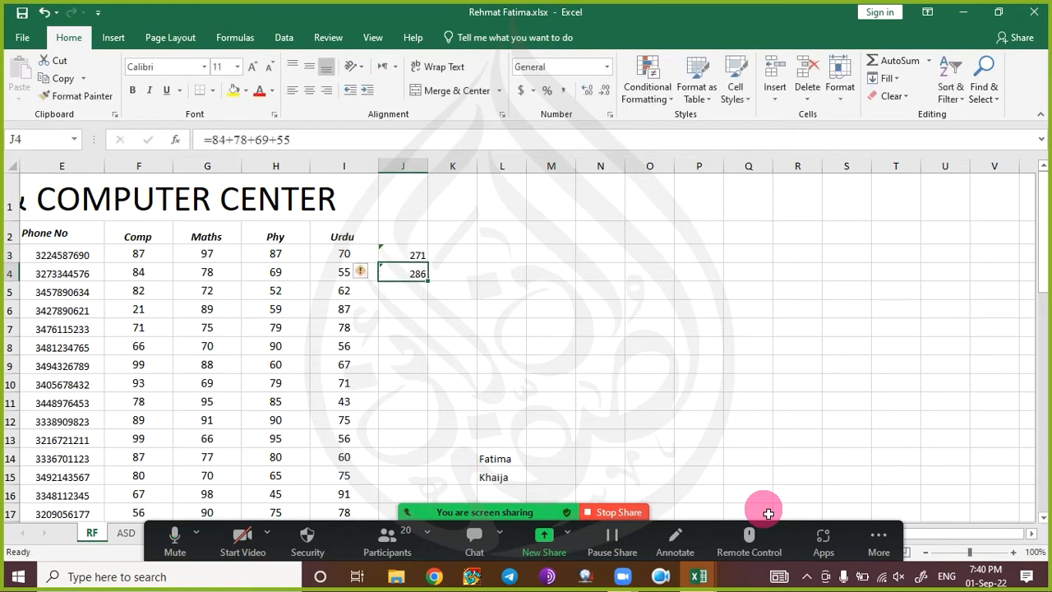
- Clear the typed totals and other entries from the range J3:L15
key(Up)
key(shift+Down)
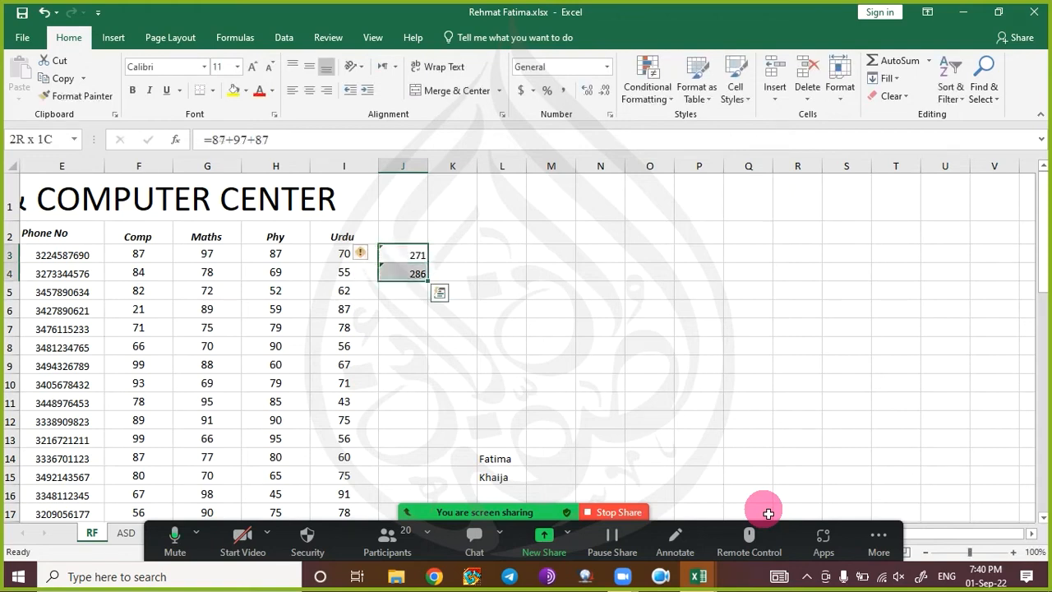
key(shift+Down)
key(shift+Down)
key(shift+Down)
key(shift+Down)
key(shift+Down)
key(shift+Down)
key(shift+Down)
key(shift+Down)
key(shift+Down)
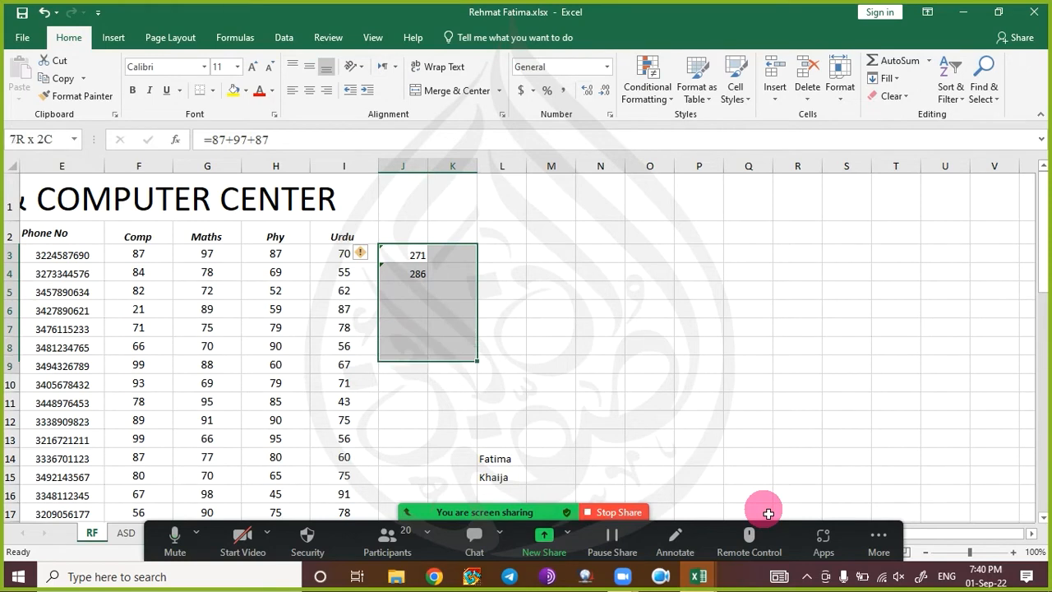
key(shift+Right)
key(shift+Right)
key(shift+Down)
key(shift+Down)
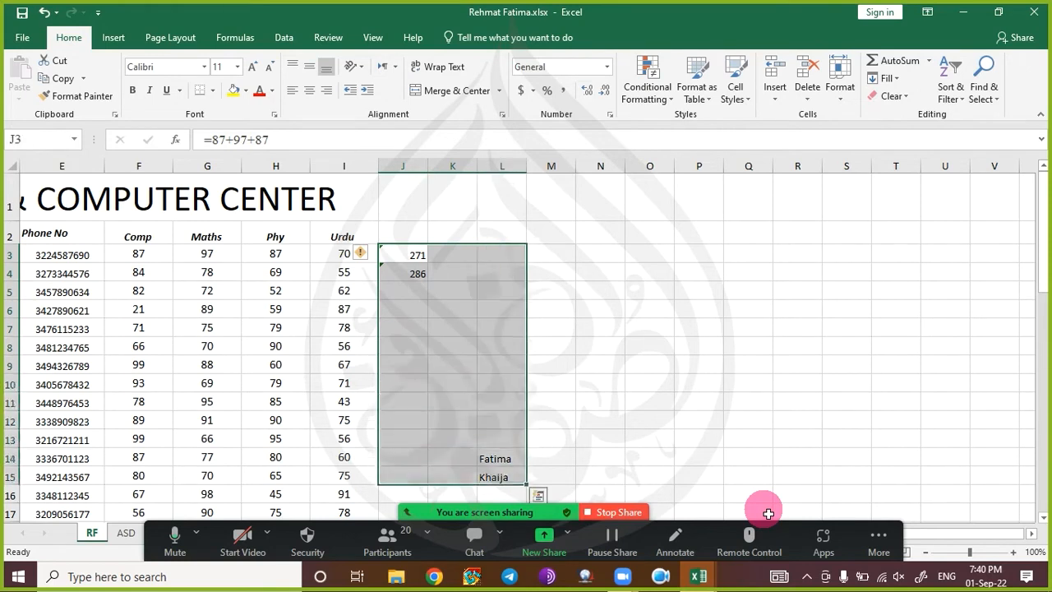
key(Delete)
key(Left)
key(shift+Down)
key(Right)
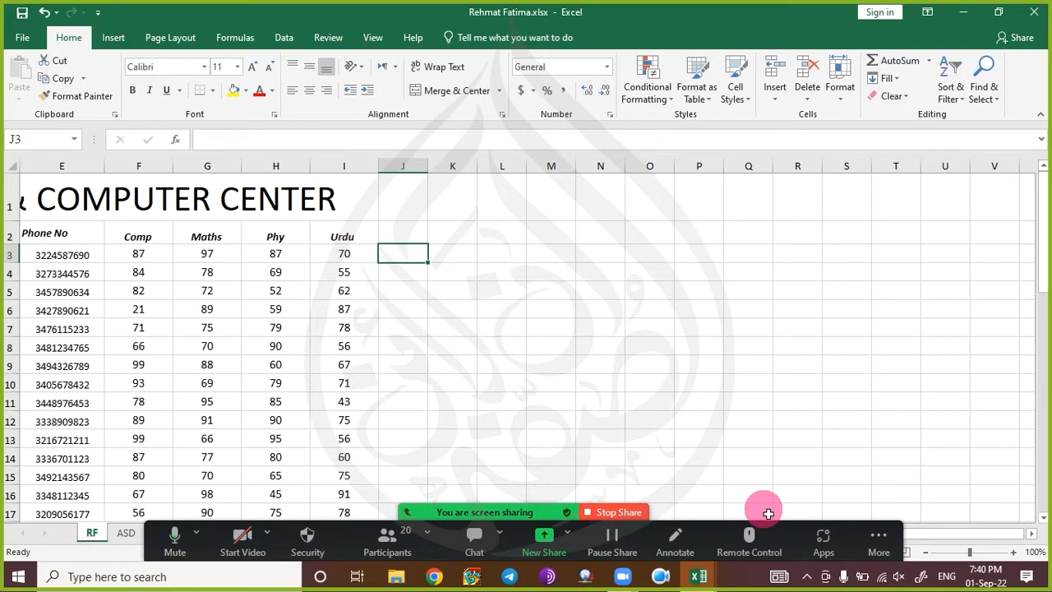
- Start a formula in cell J3, try pointing at cells in row 3, and strip it back to the equals sign
key(Left)
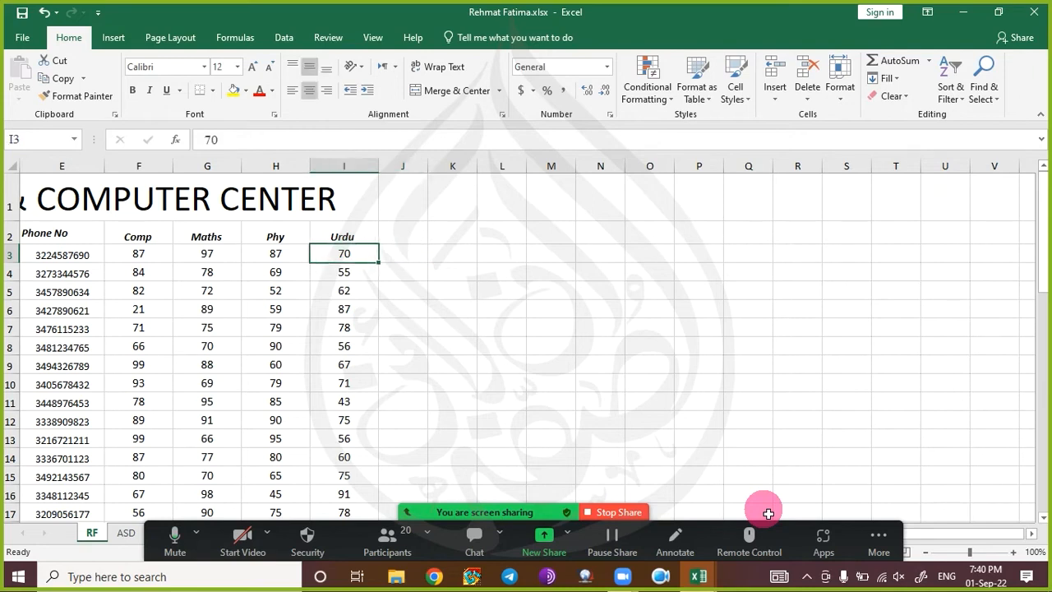
key(Right)
text(=)
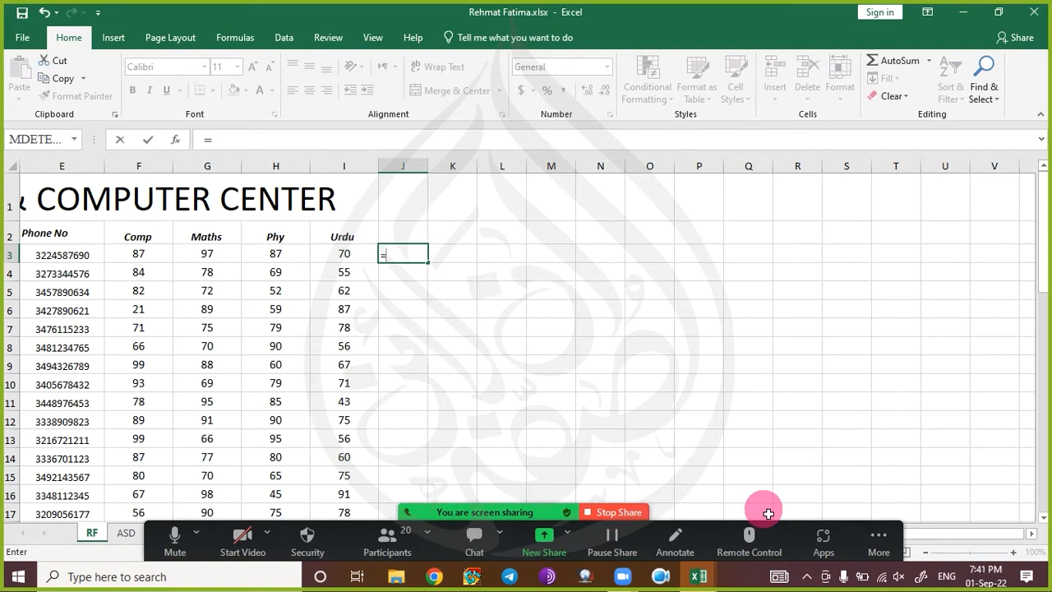
key(Left)
key(Left)
key(Left)
key(Left)
key(Right)
key(Right)
key(Right)
key(Right)
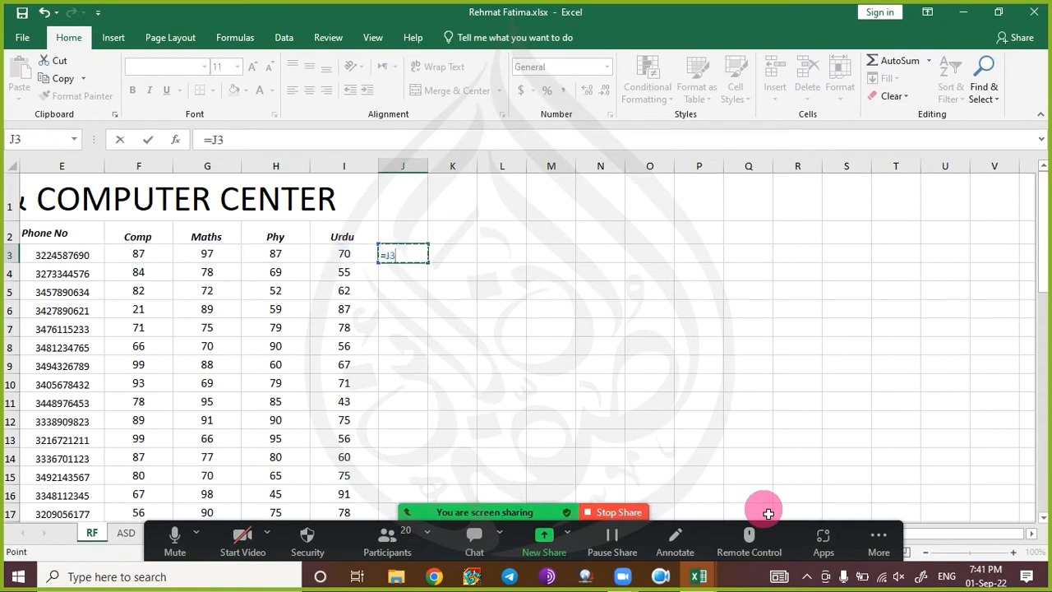
key(BackSpace)
key(BackSpace)
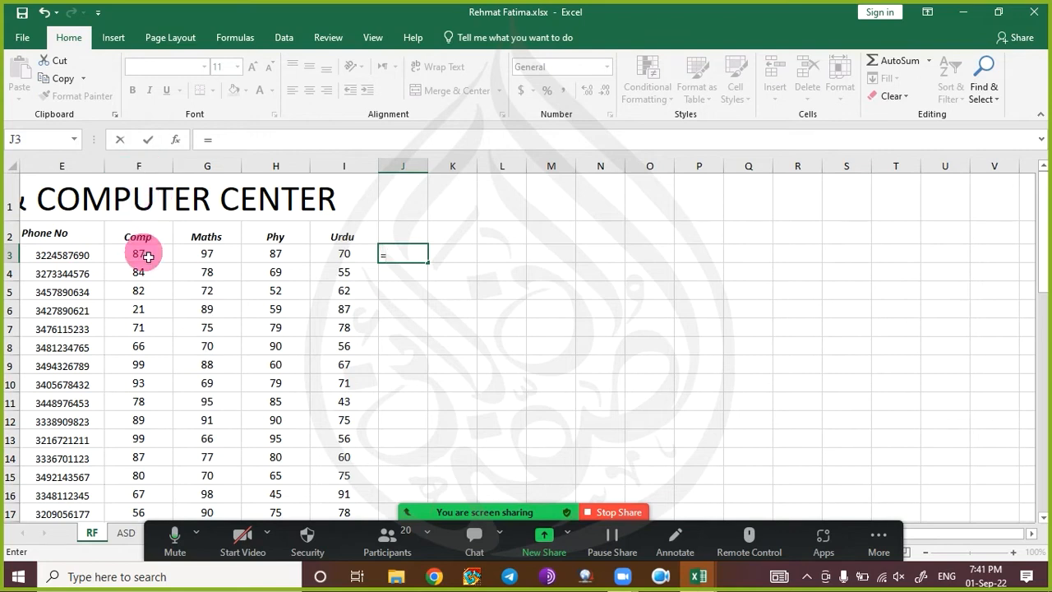
- Complete the formula in cell J3 as =F3+G3+H3+I3 and select the cell to check it
text(f3)
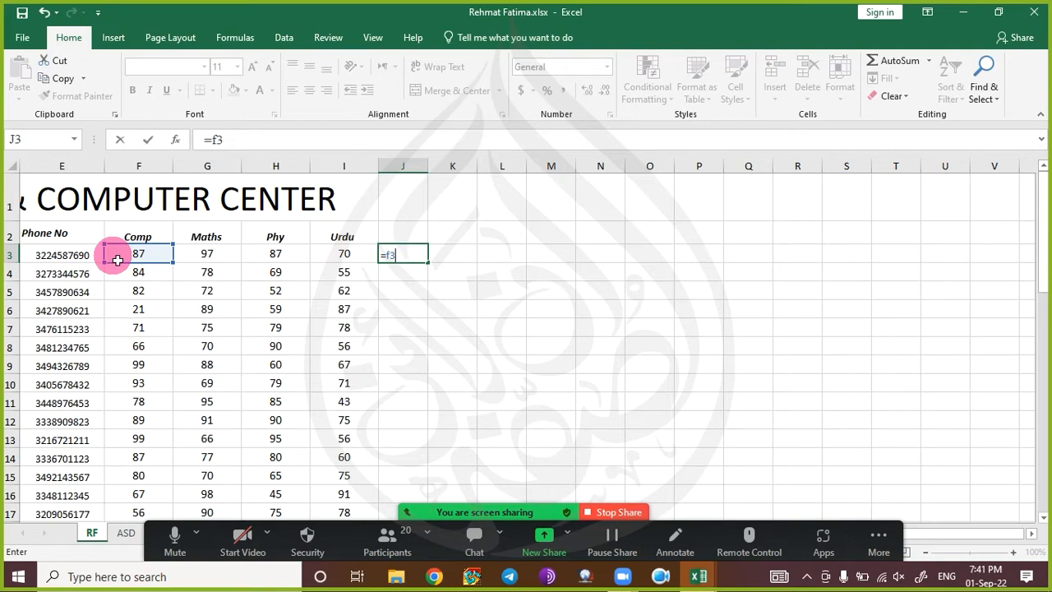
text(+)
click(233, 260)
text(+)
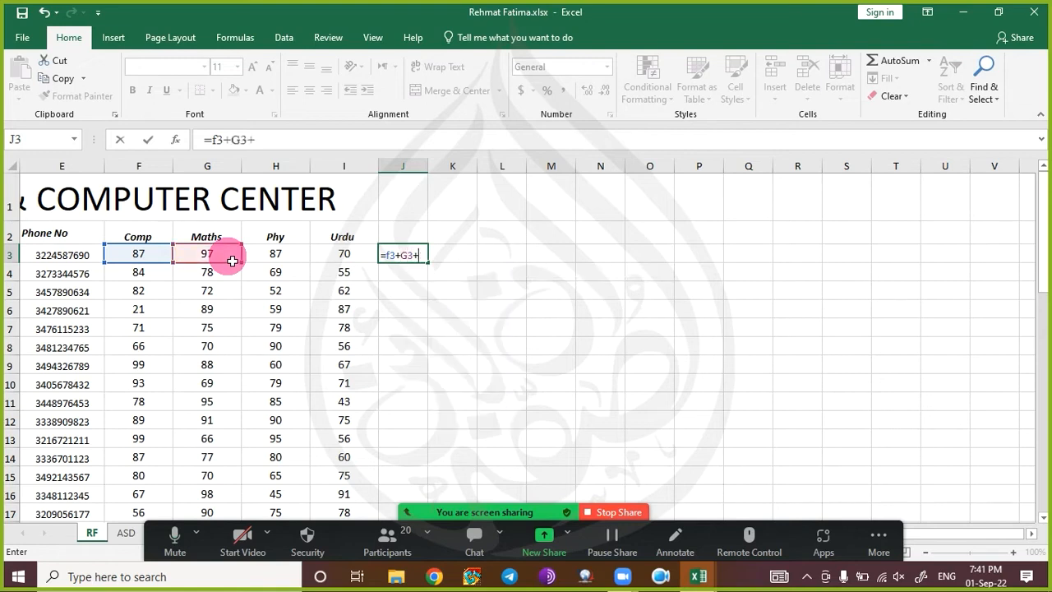
text(H3)
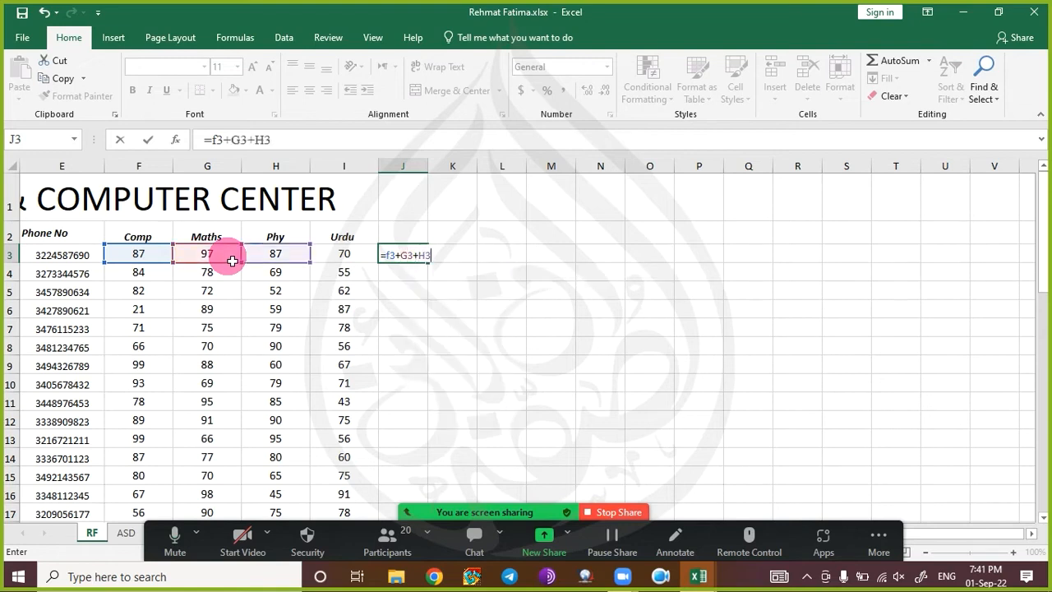
text(+I3)
key(Return)
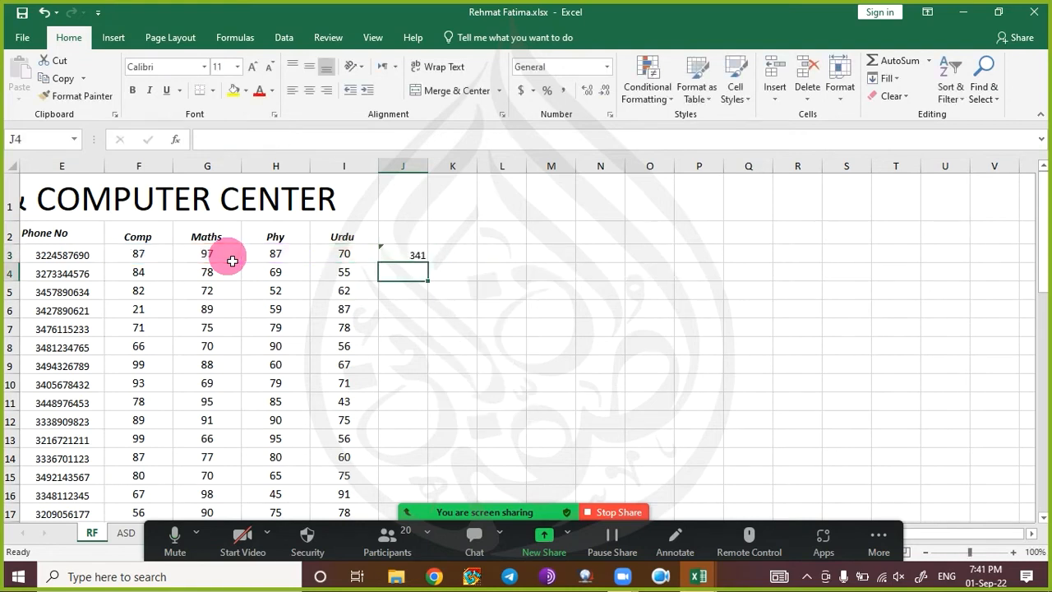
click(397, 260)
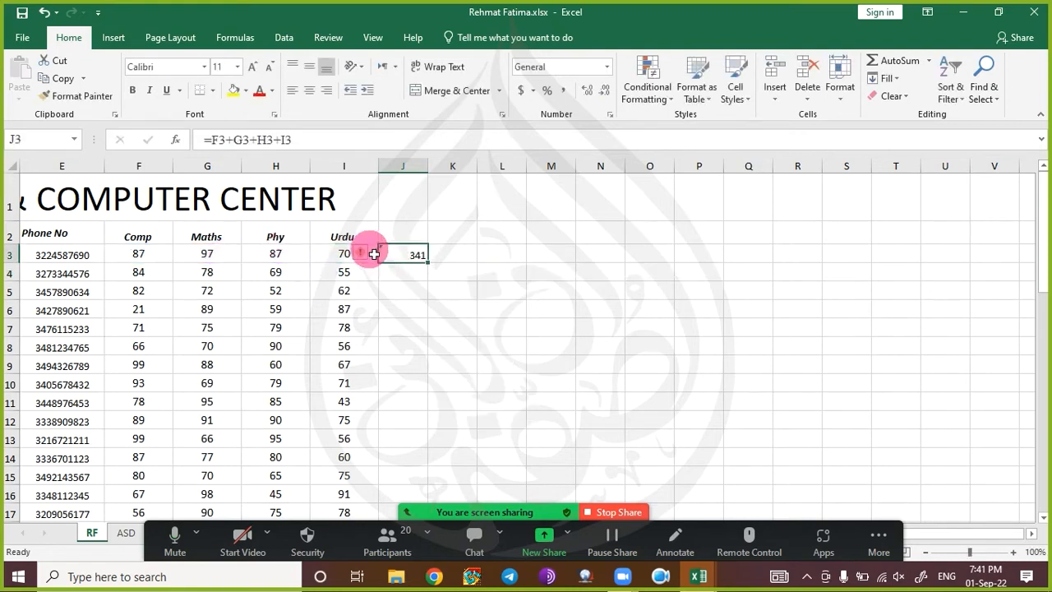
click(370, 254)
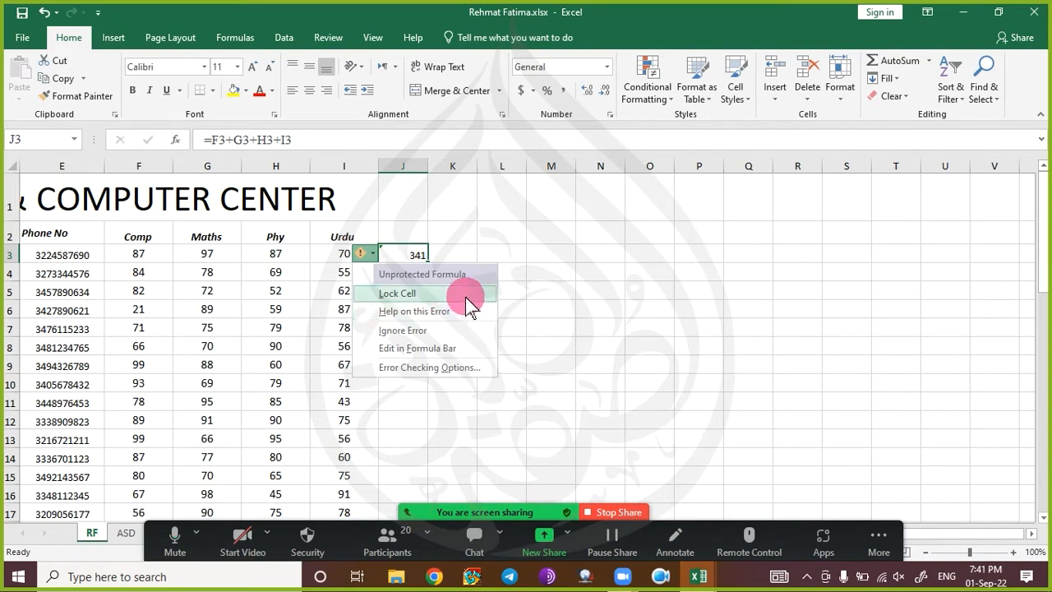
click(538, 327)
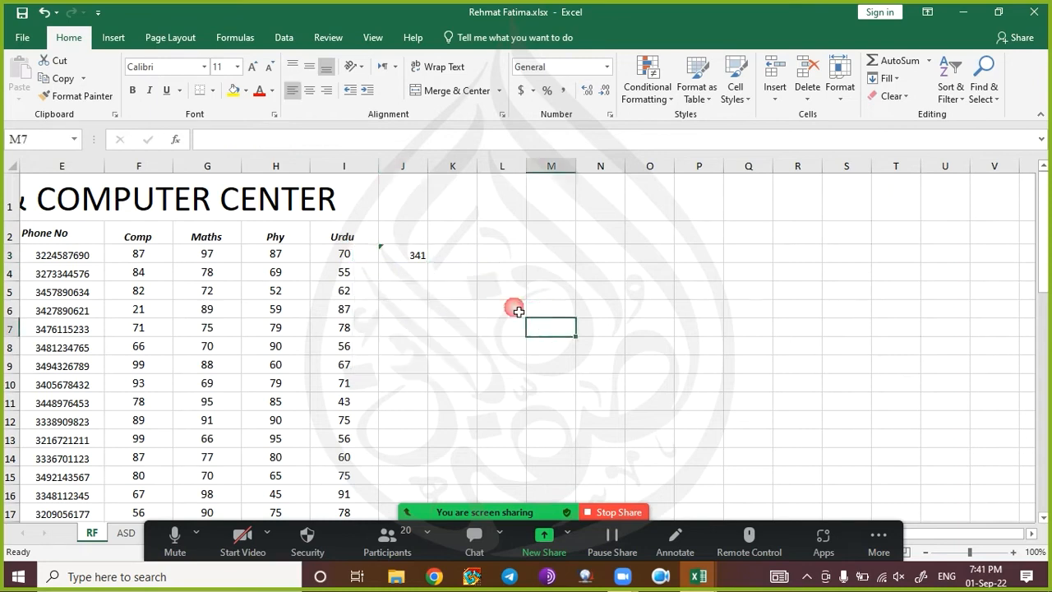
- Restart the formula in cell J3 by adding the Comp and Maths marks as =F3+G3+
click(413, 254)
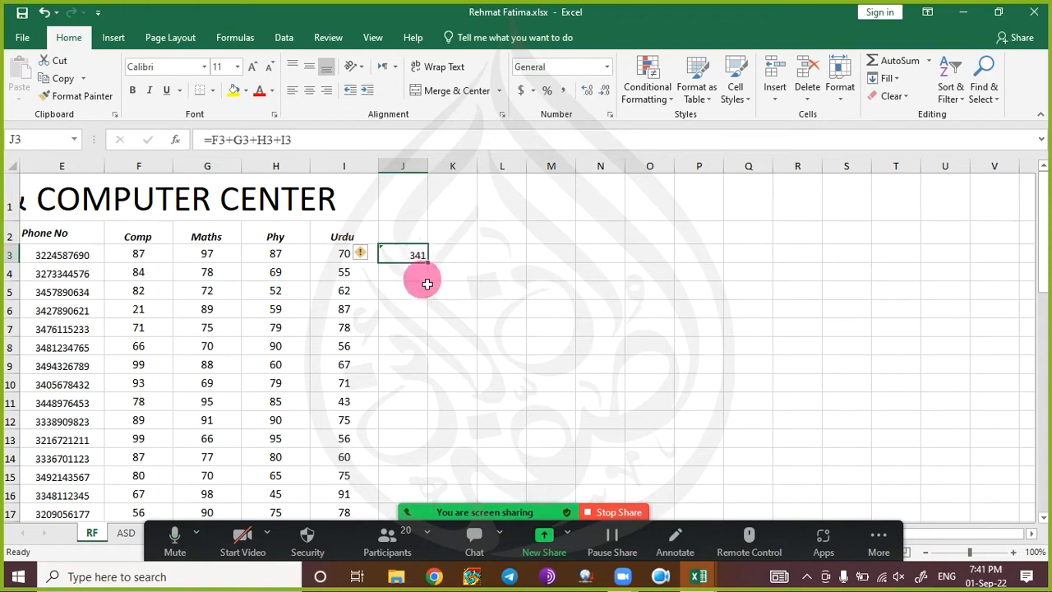
text(=)
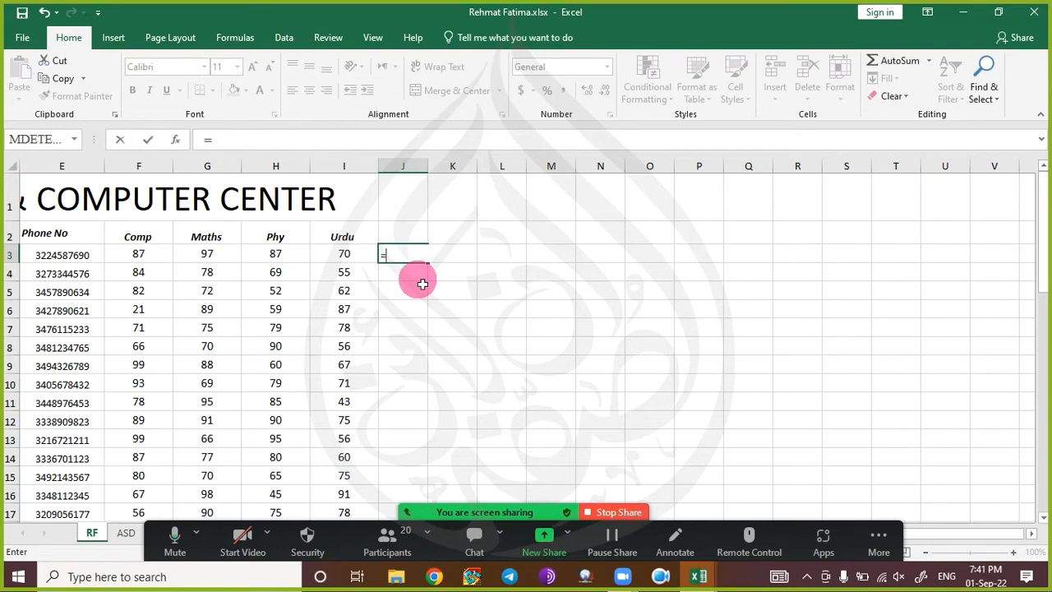
key(Left)
key(Left)
key(Left)
key(Left)
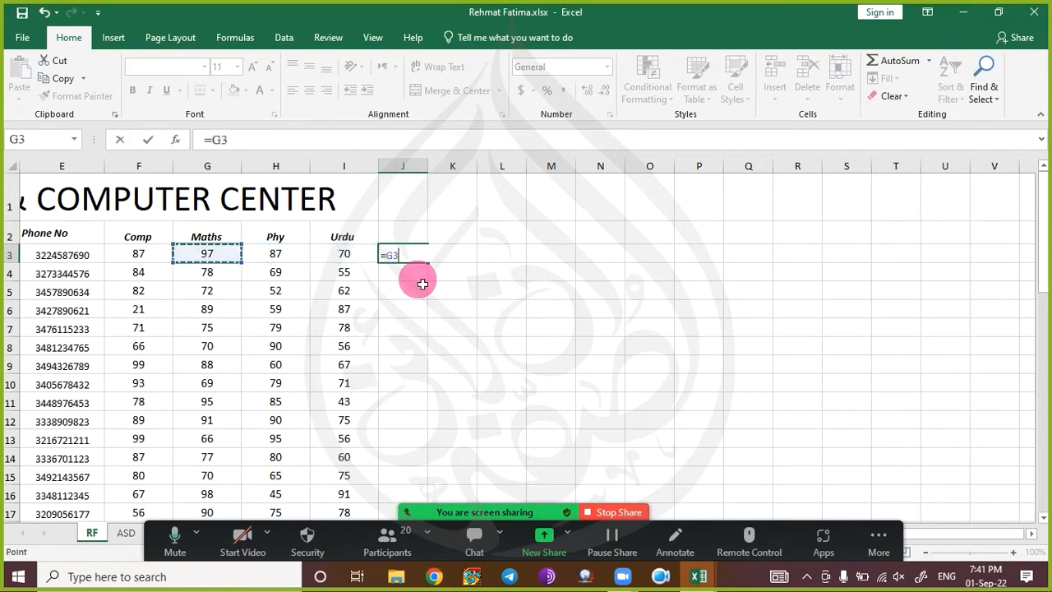
key(Right)
key(Left)
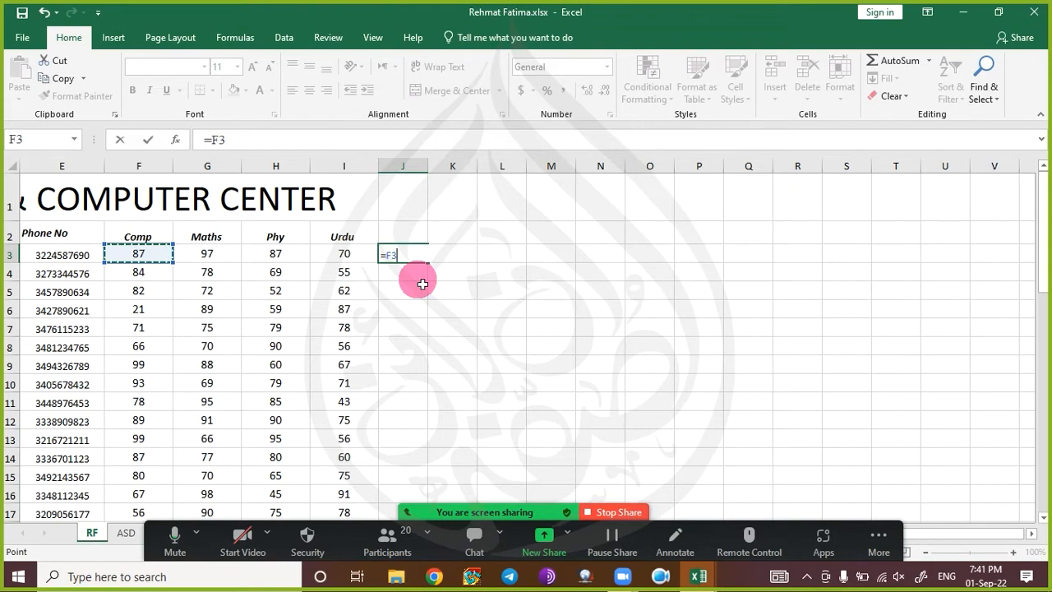
text(+)
key(Left)
key(Left)
key(Left)
text(+)
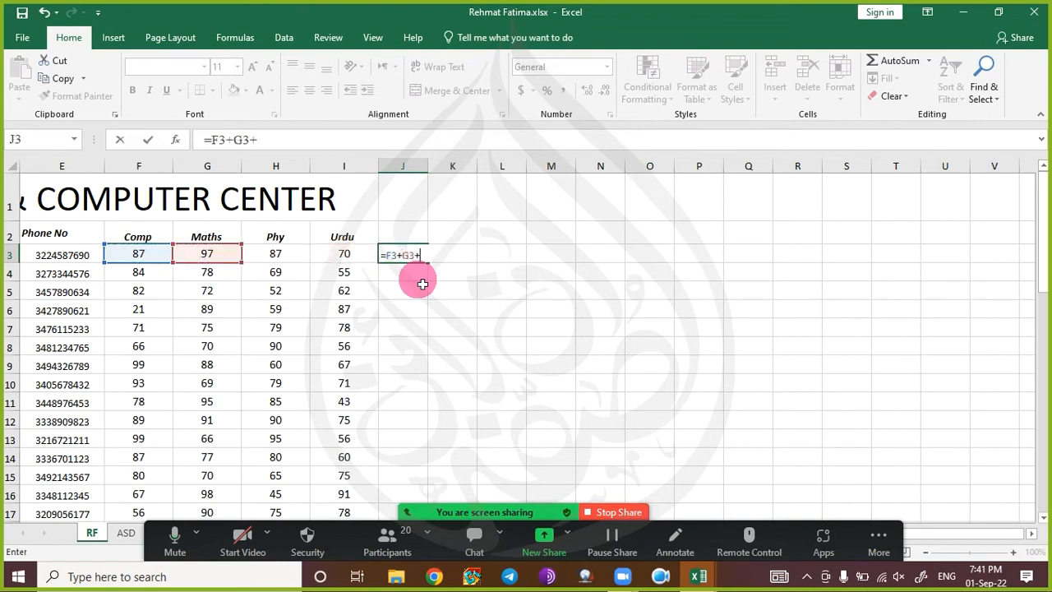
- Complete the J3 formula with the Phy and Urdu marks so it reads =F3+G3+H3+I3
key(Right)
key(Right)
key(Left)
key(Left)
key(Left)
key(Left)
text(+)
key(Left)
key(Left)
key(Right)
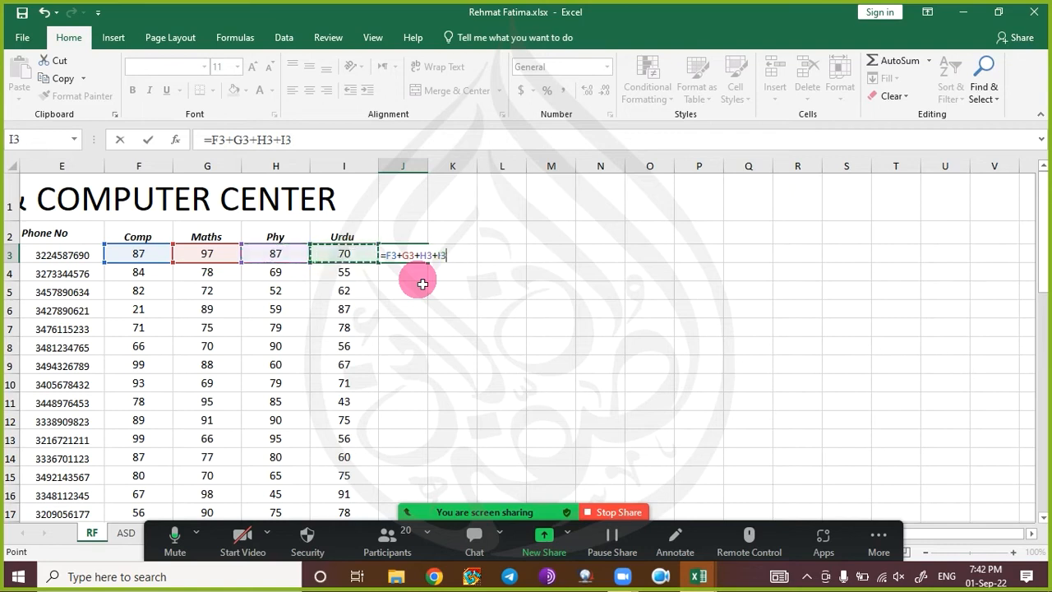
key(Return)
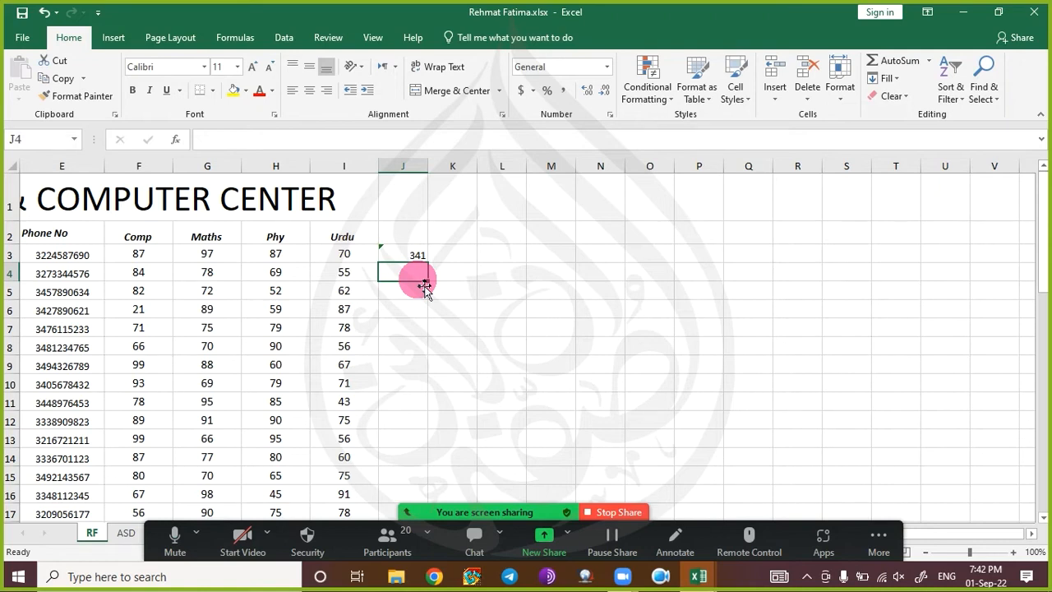
- Fill the total formula from J3 down column J for all student rows and check the filled range
click(422, 257)
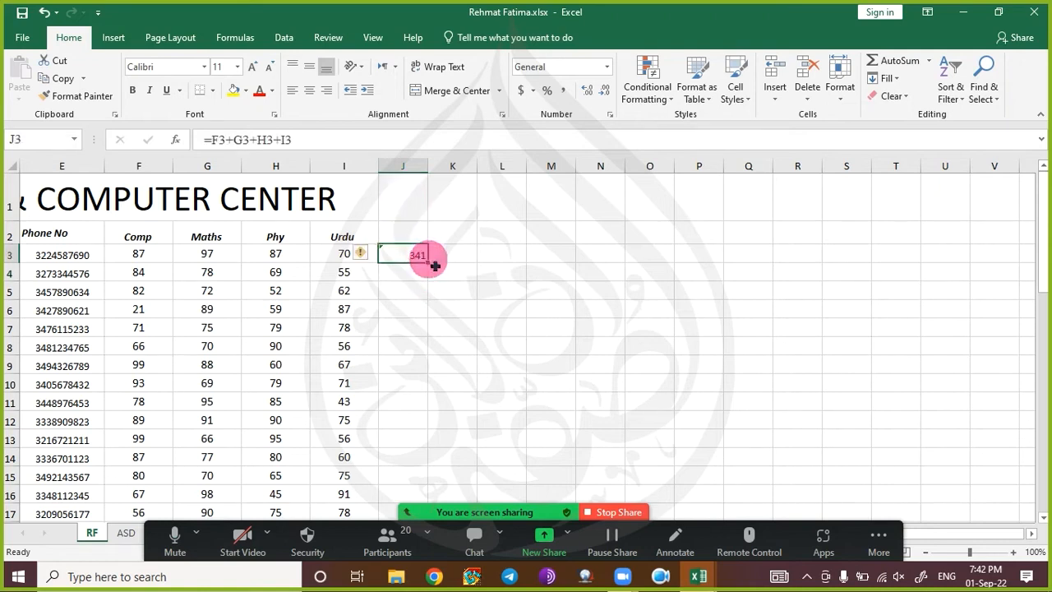
double_click(435, 266)
scroll(441, 275, down, 12)
scroll(429, 287, down, 2)
click(416, 297)
scroll(418, 301, up, 12)
scroll(419, 302, up, 2)
click(420, 258)
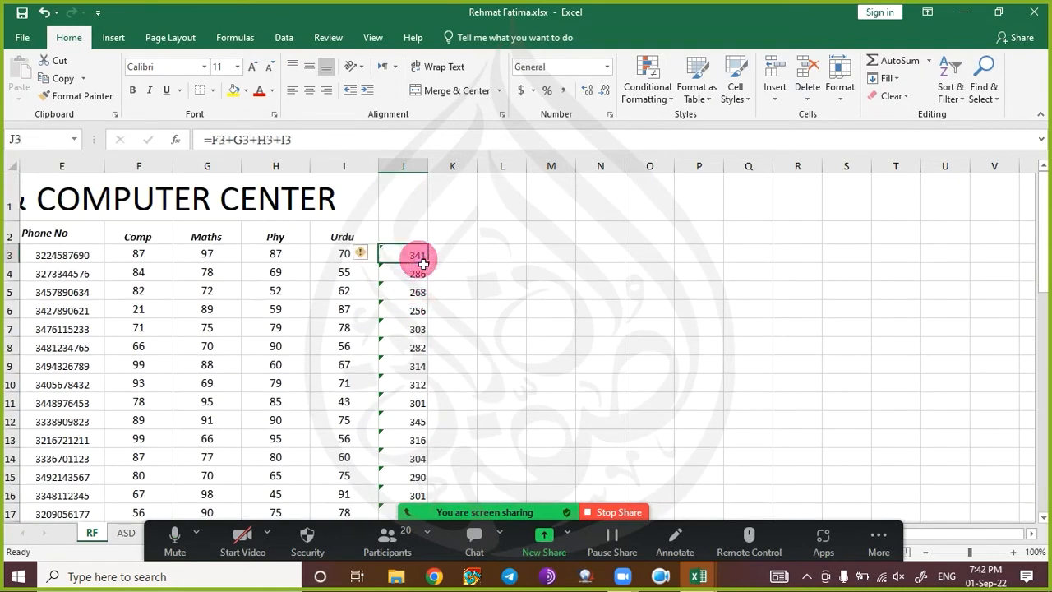
- Enter the bold heading Total in cell J2 and check the formulas in the cells below it
click(410, 237)
text(tOTA)
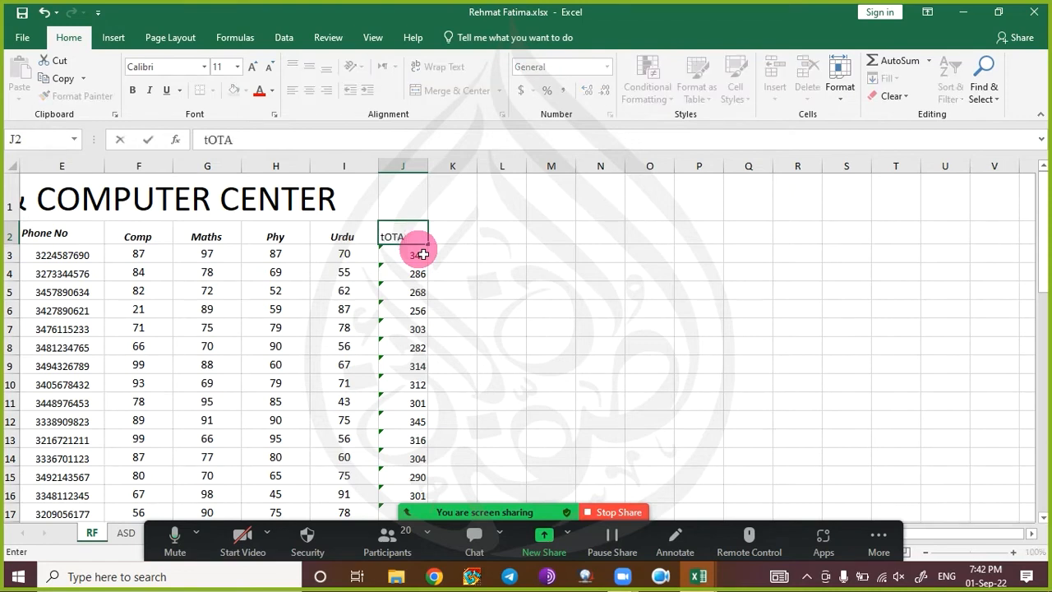
key(Escape)
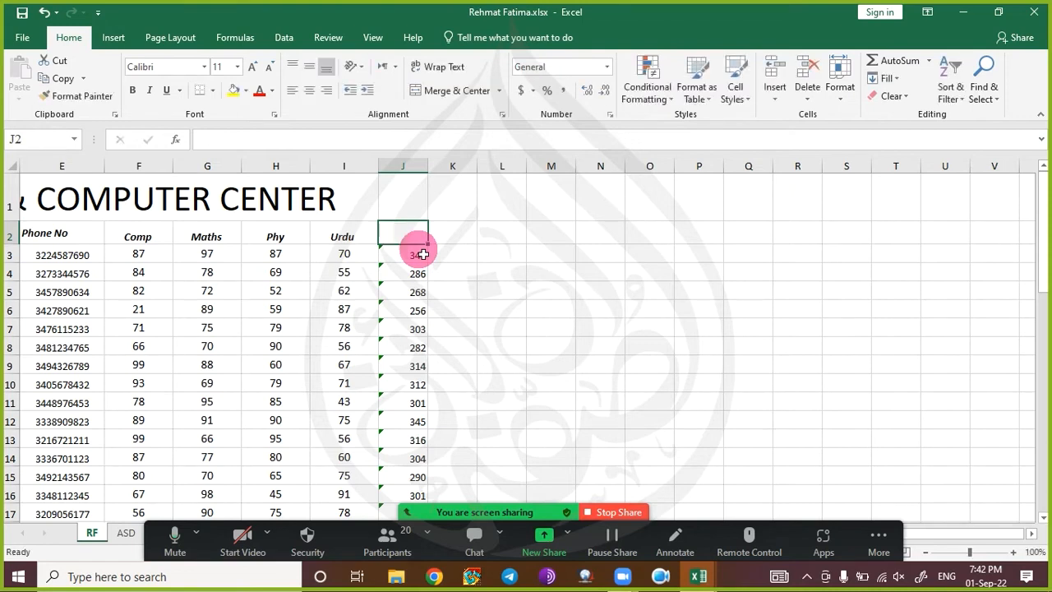
text(Total)
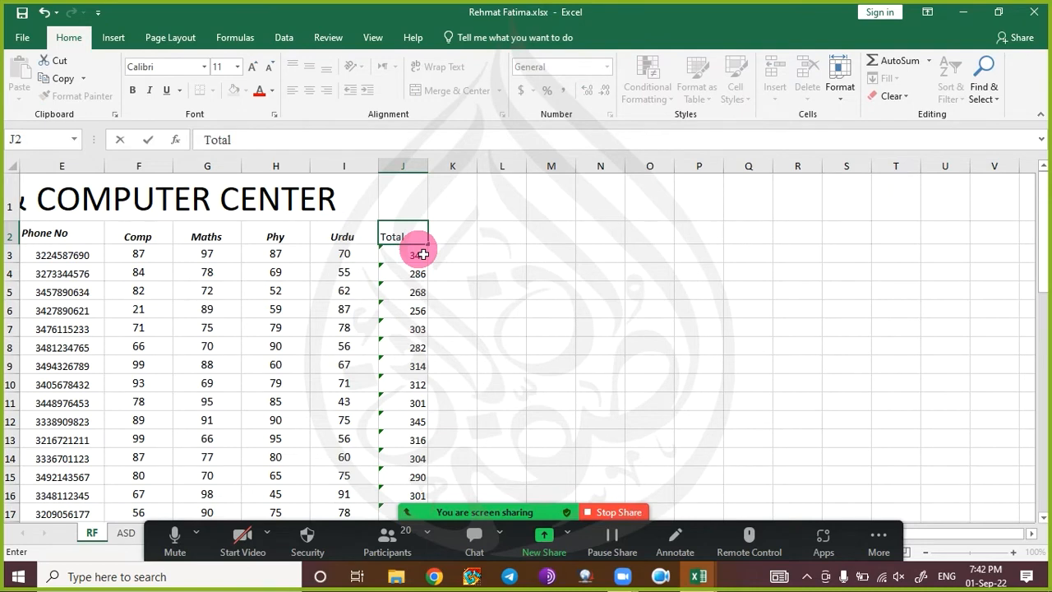
key(ctrl+Return)
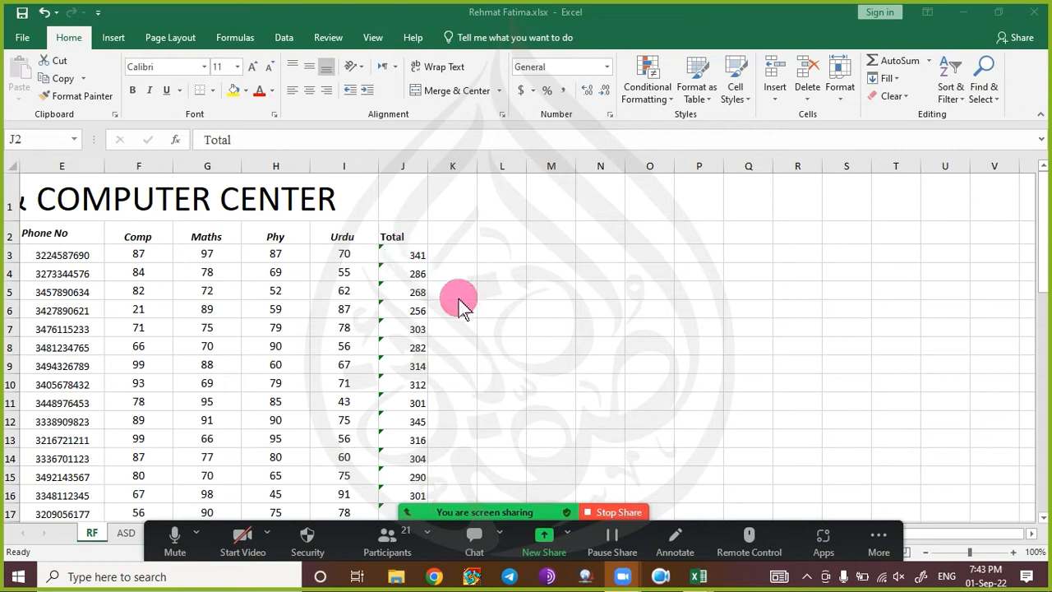
click(402, 238)
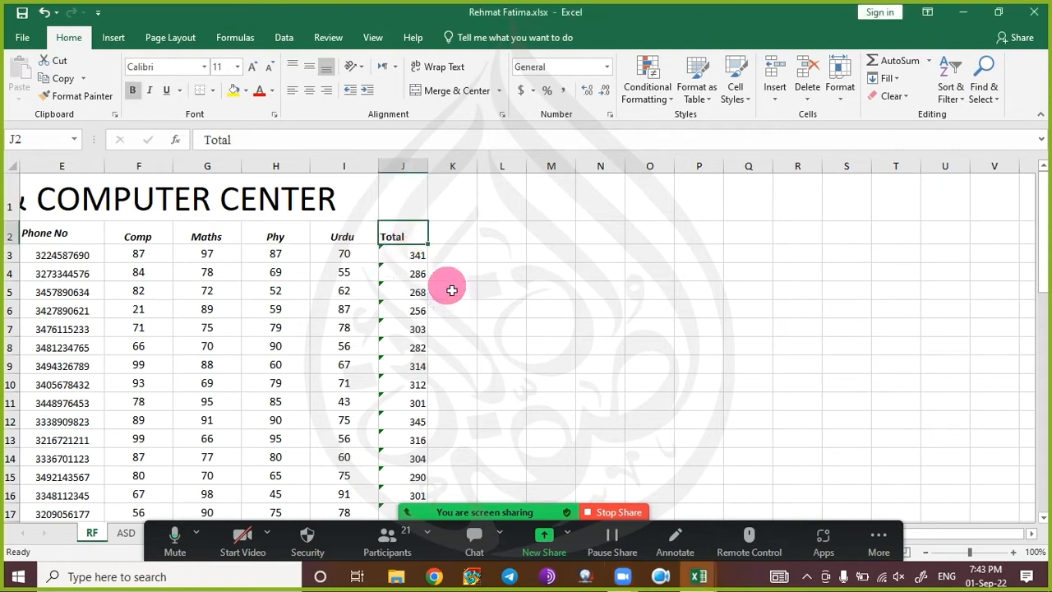
click(419, 257)
click(422, 309)
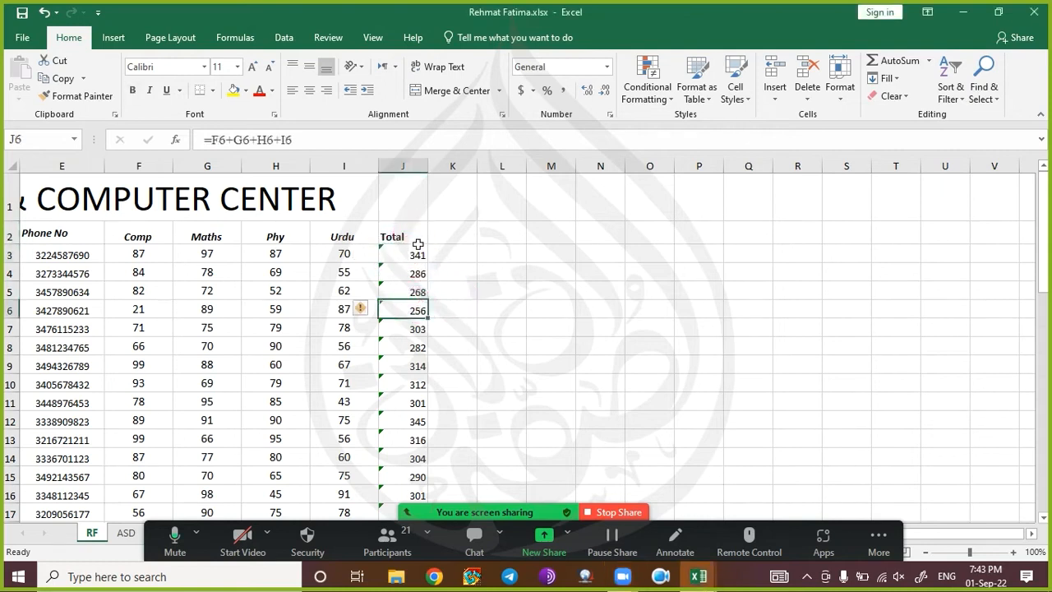
- Enter the formula =J3/4 in cell K3 and select the cell to check it
click(450, 253)
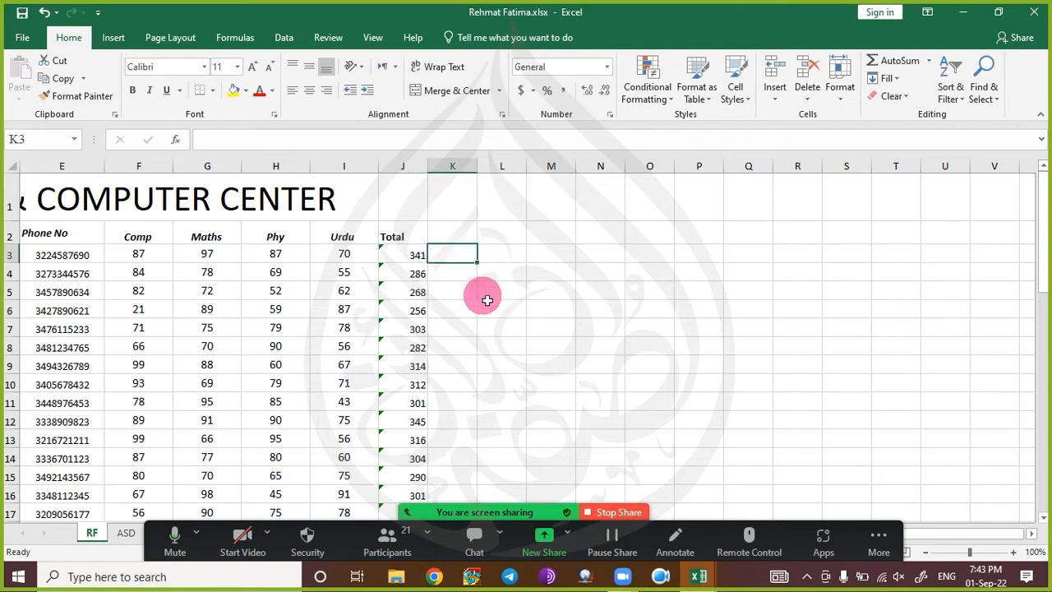
text(=)
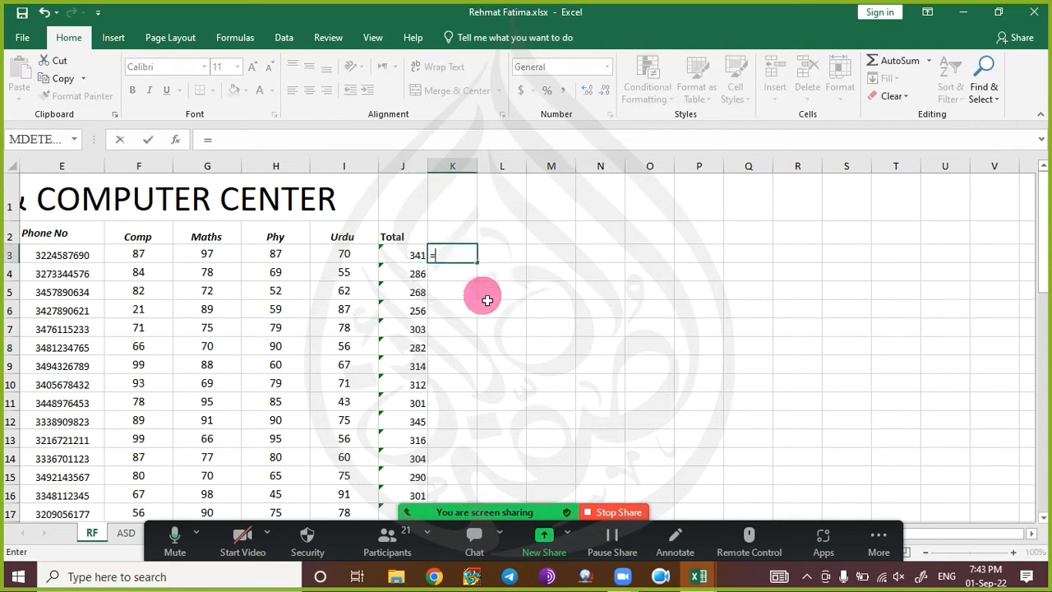
key(Left)
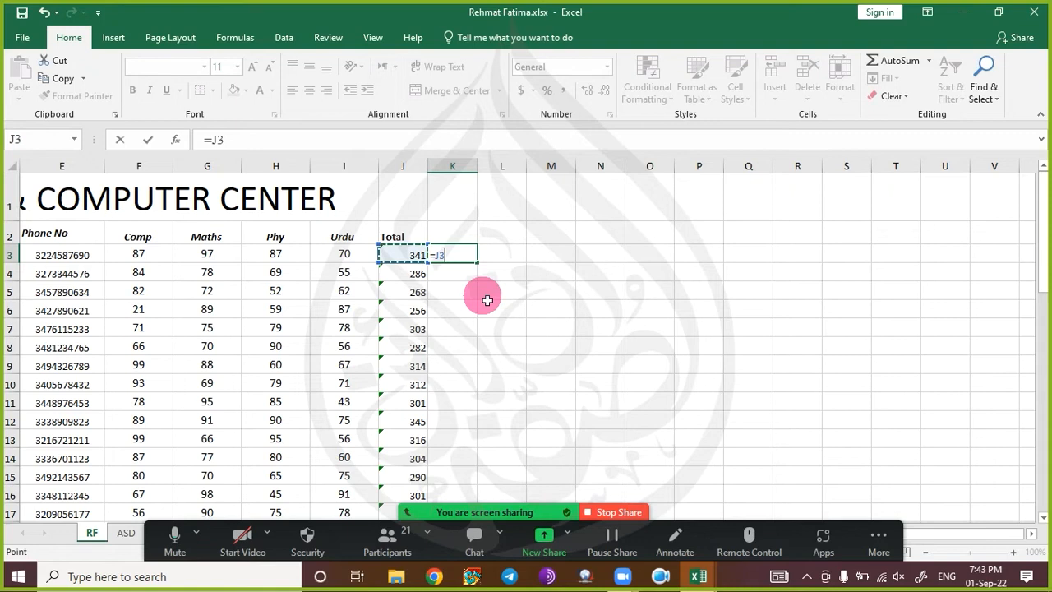
text(/4)
key(Return)
key(Up)
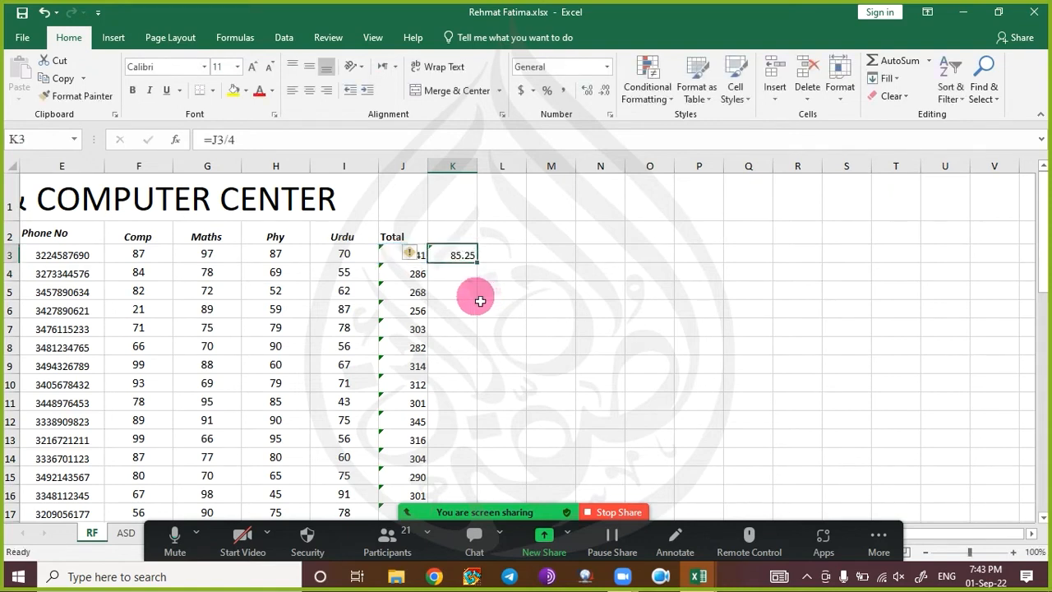
- Fill the division formula from K3 down column K for all student rows and select K3
double_click(476, 264)
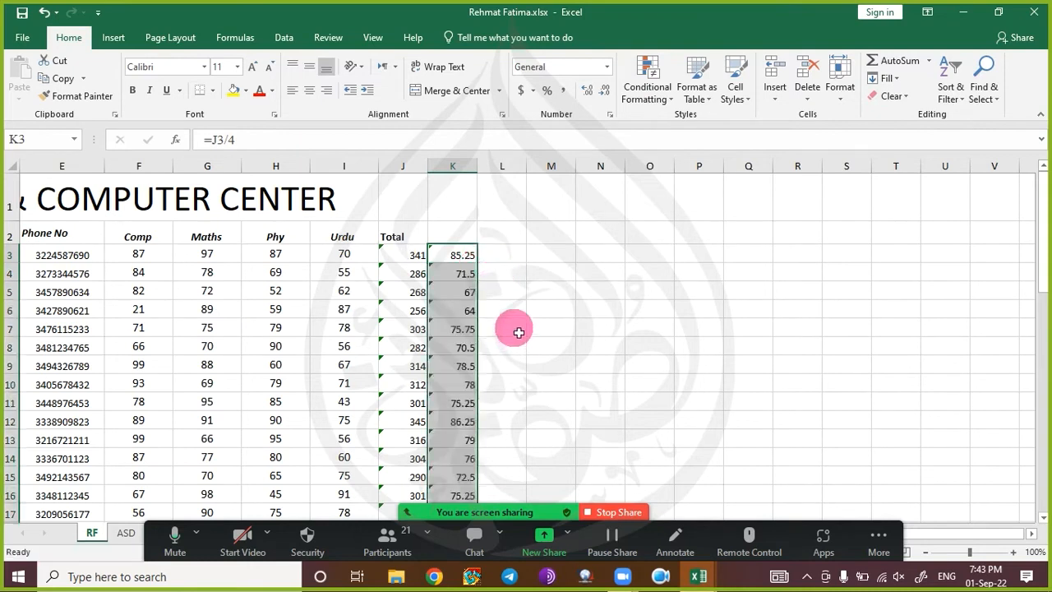
ctrl+scroll(519, 332, up, 2)
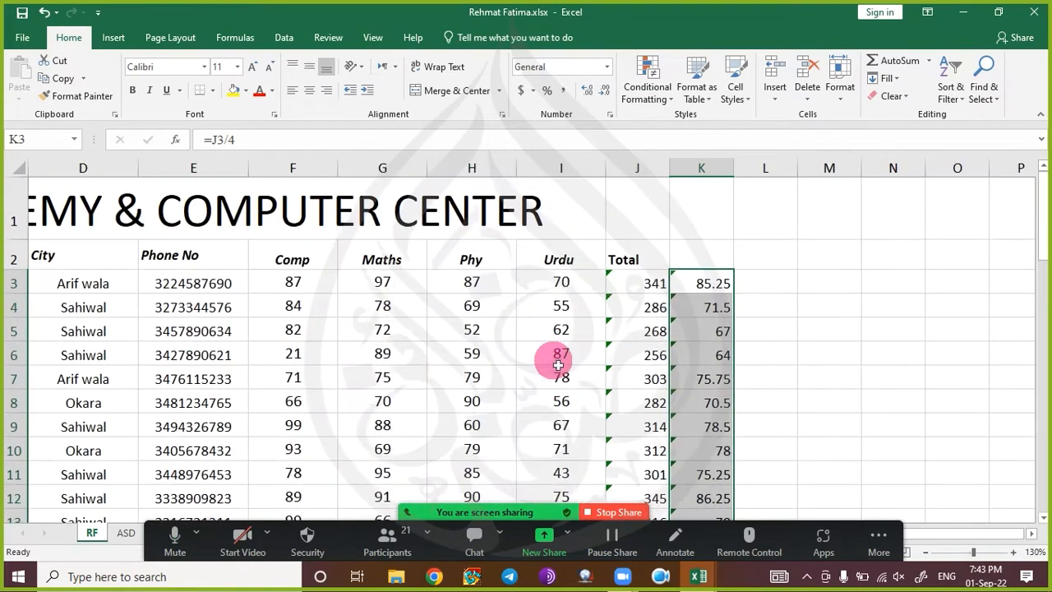
click(785, 278)
click(710, 284)
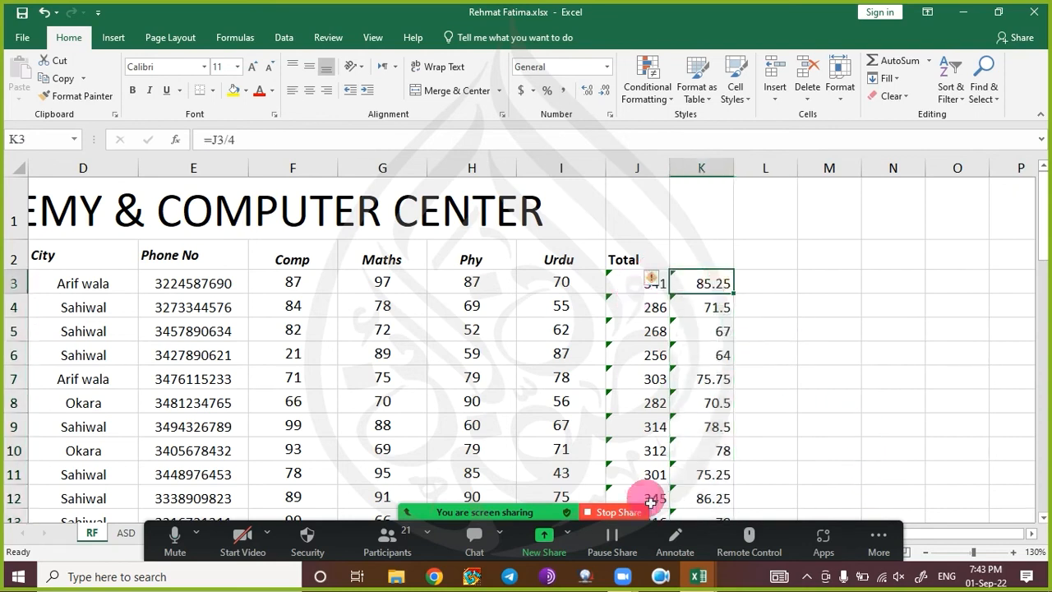
- Switch to the Zoom meeting chat, read the participants' messages, and minimise the chat window
click(476, 536)
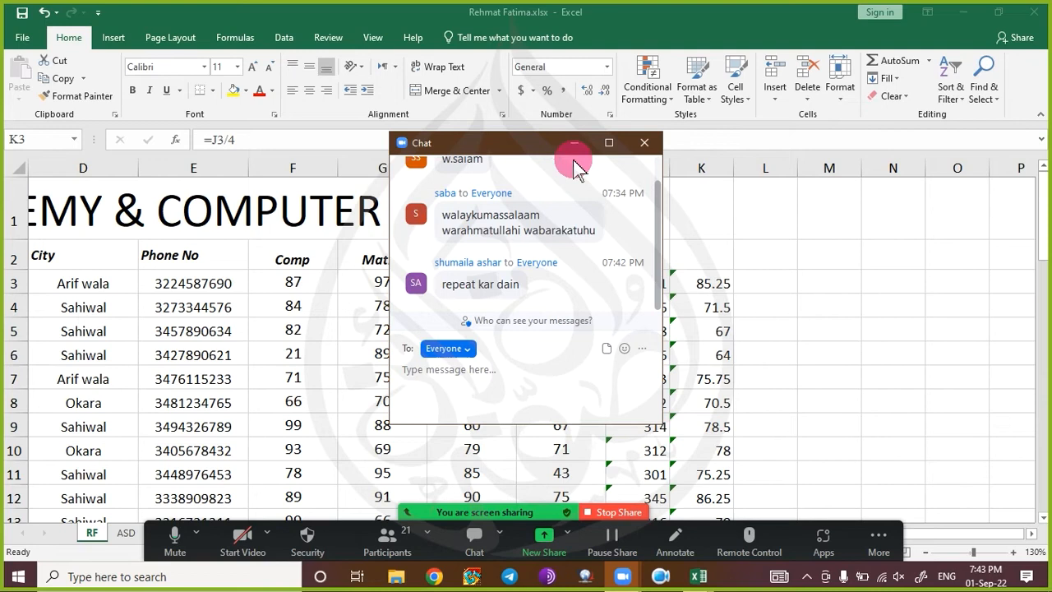
click(572, 147)
click(474, 535)
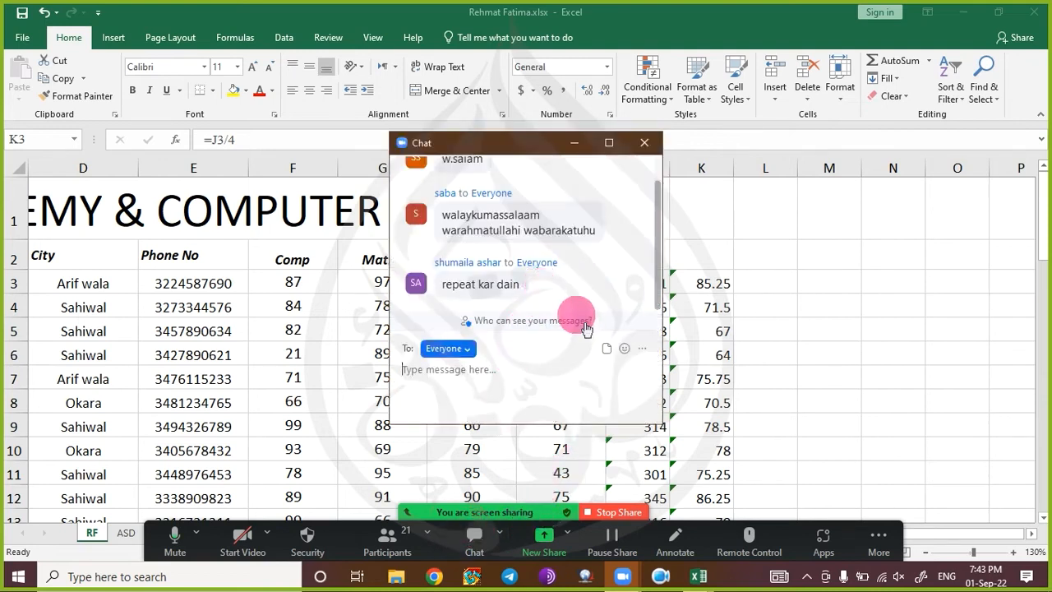
click(440, 383)
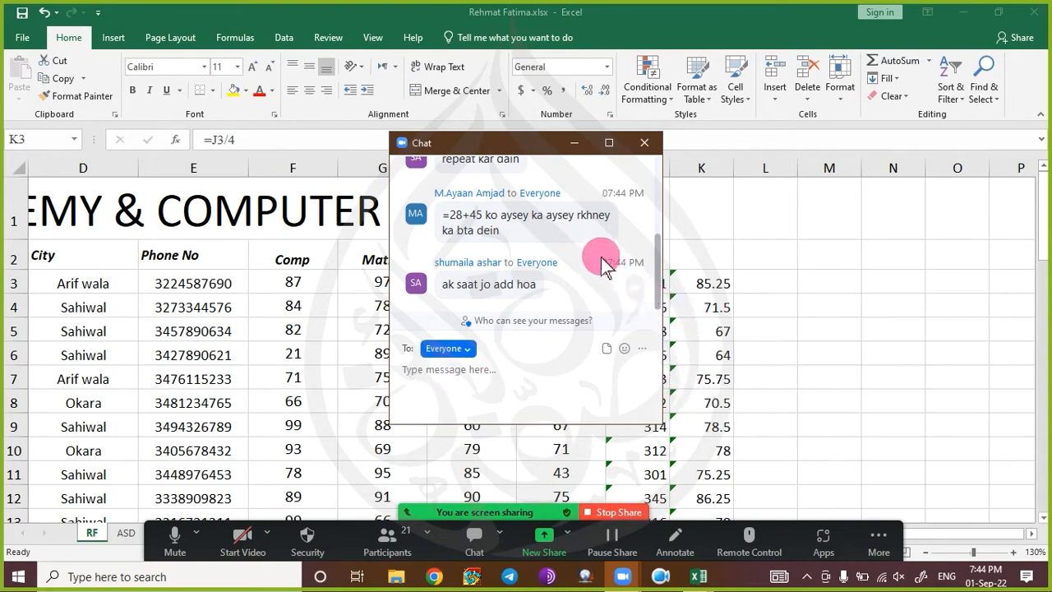
click(573, 144)
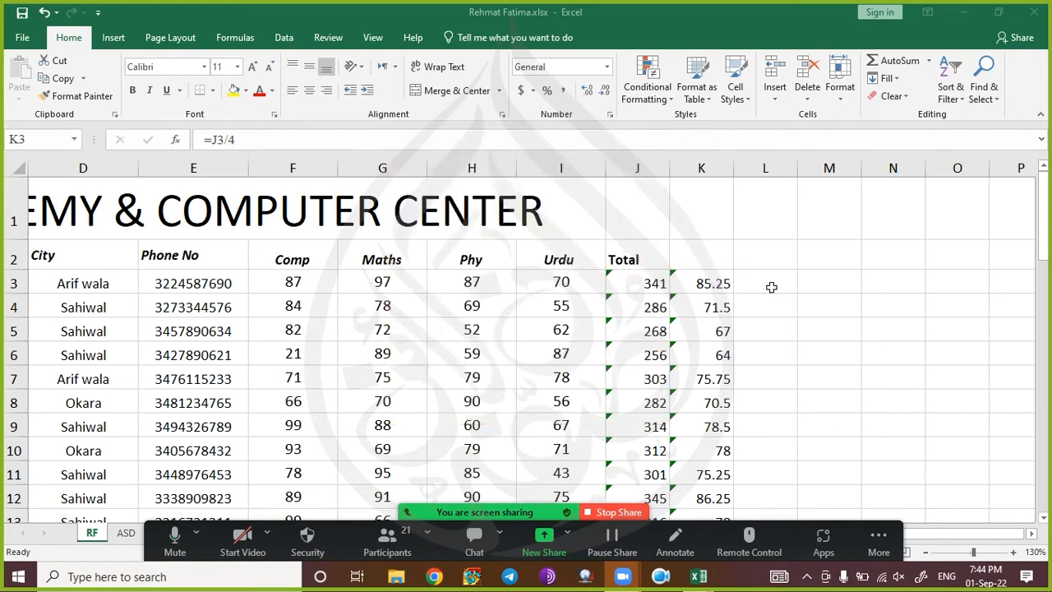
key(F2)
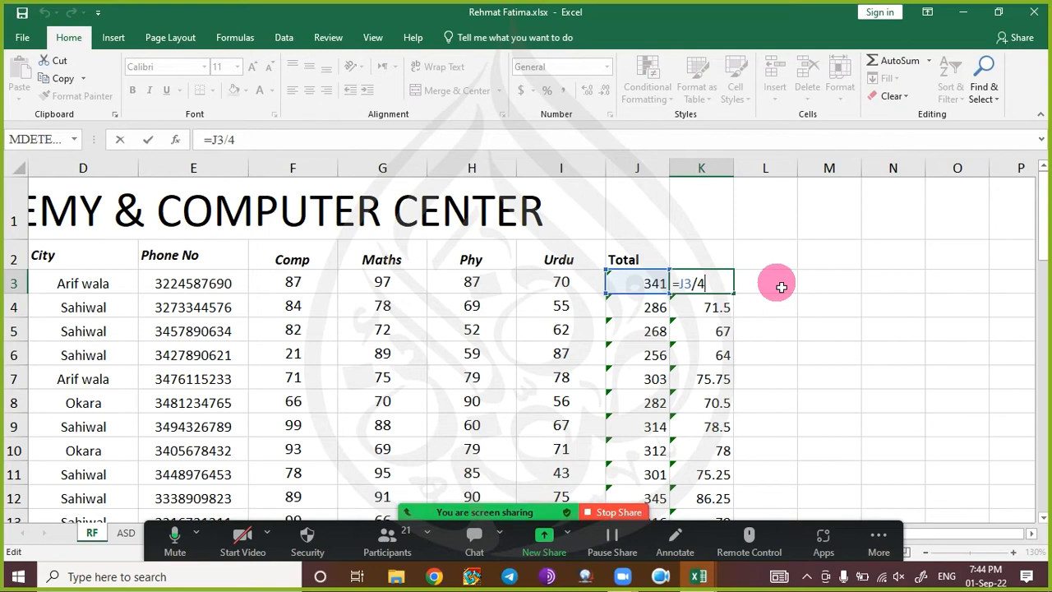
key(ctrl+Return)
- Enter =54+78+9 in cell M3 as text with a leading apostrophe and check the cell's content
click(846, 288)
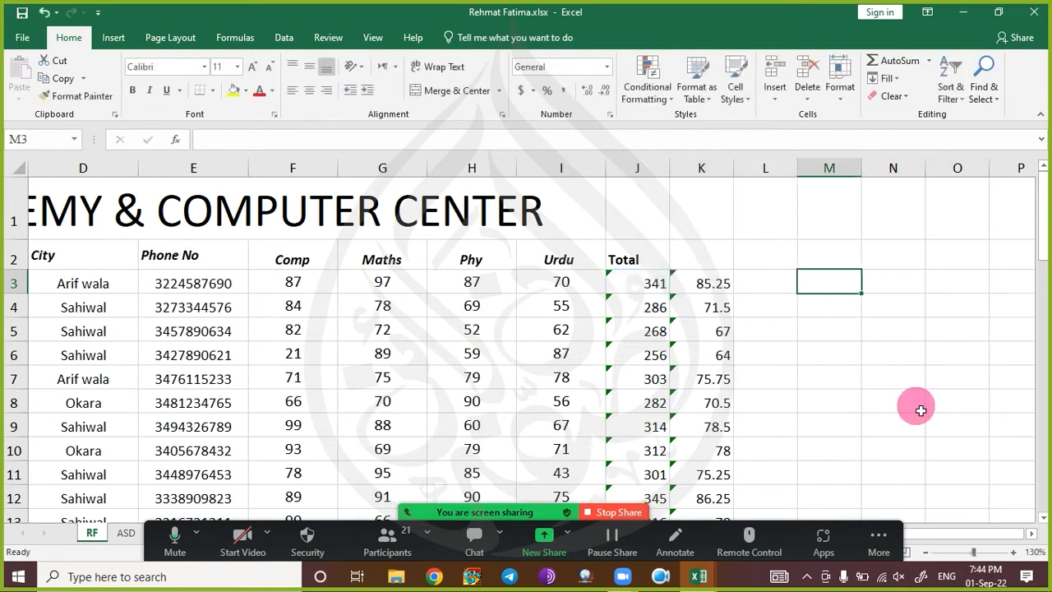
text(')
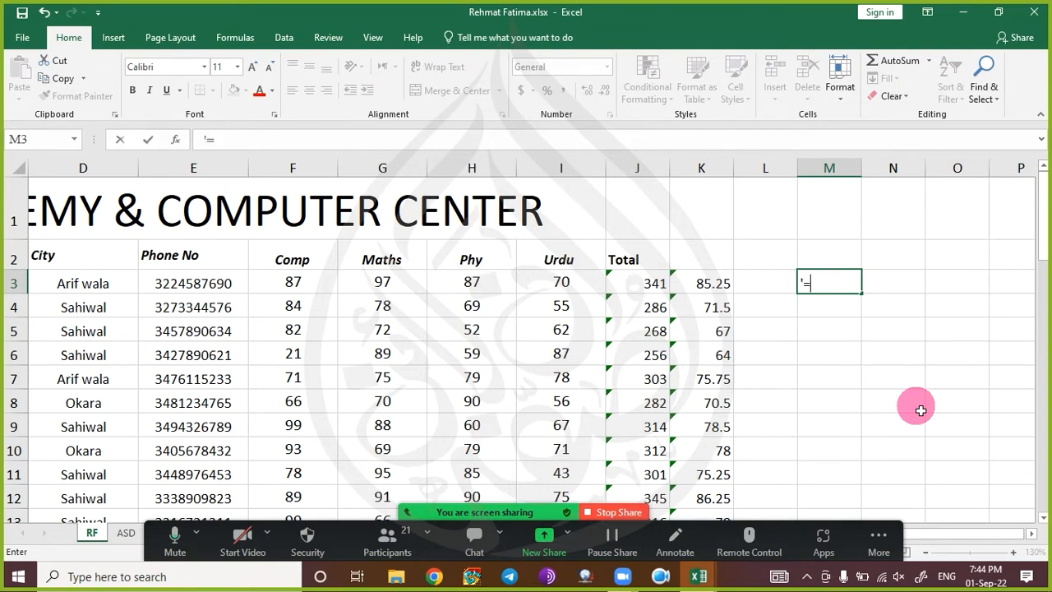
text(=54+78+9)
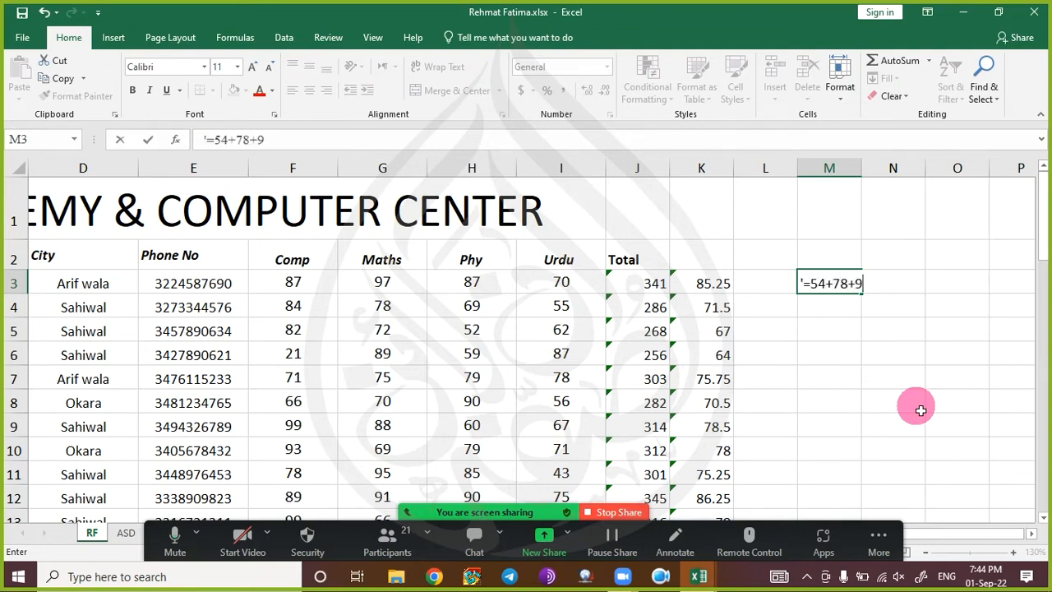
key(Return)
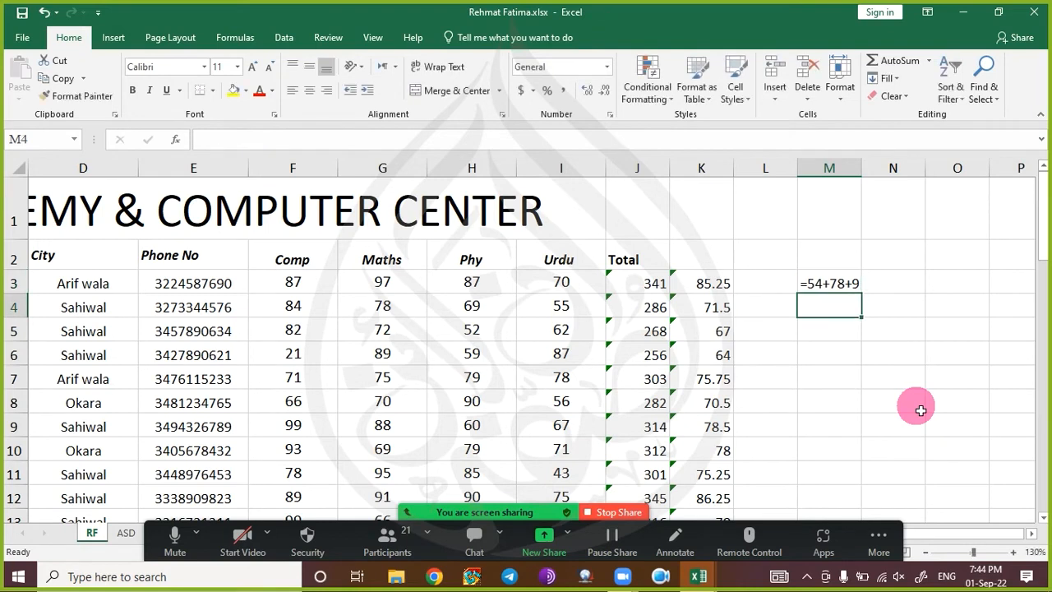
key(Up)
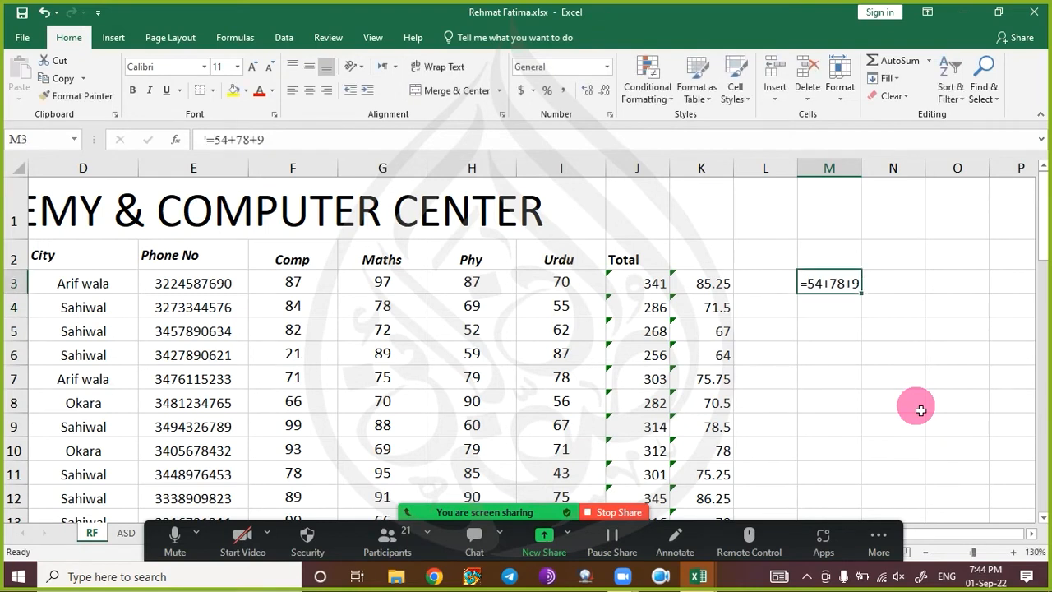
click(825, 353)
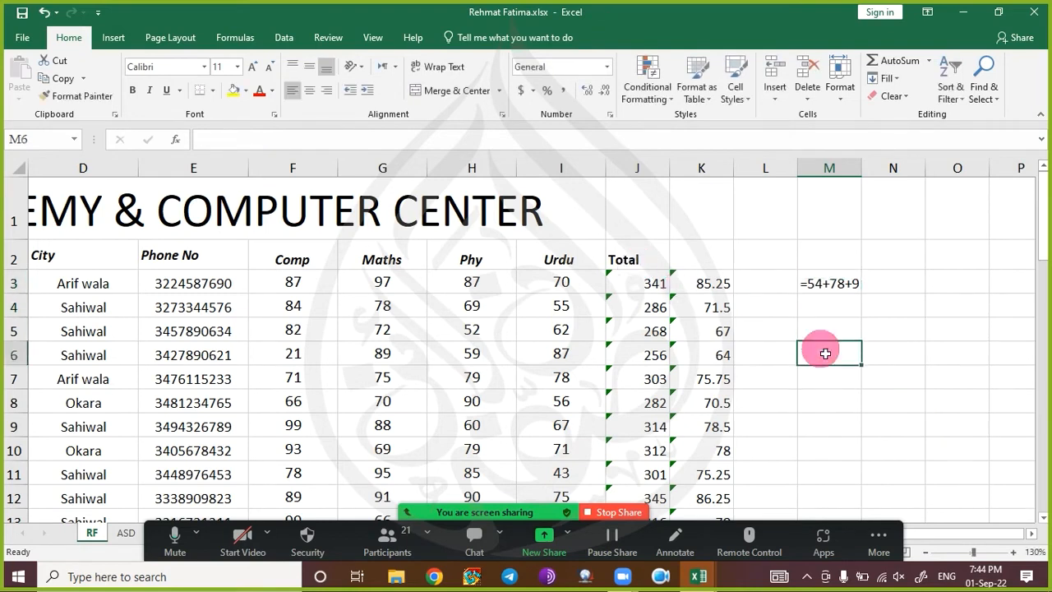
- Clear the text formula from cell M3
text(')
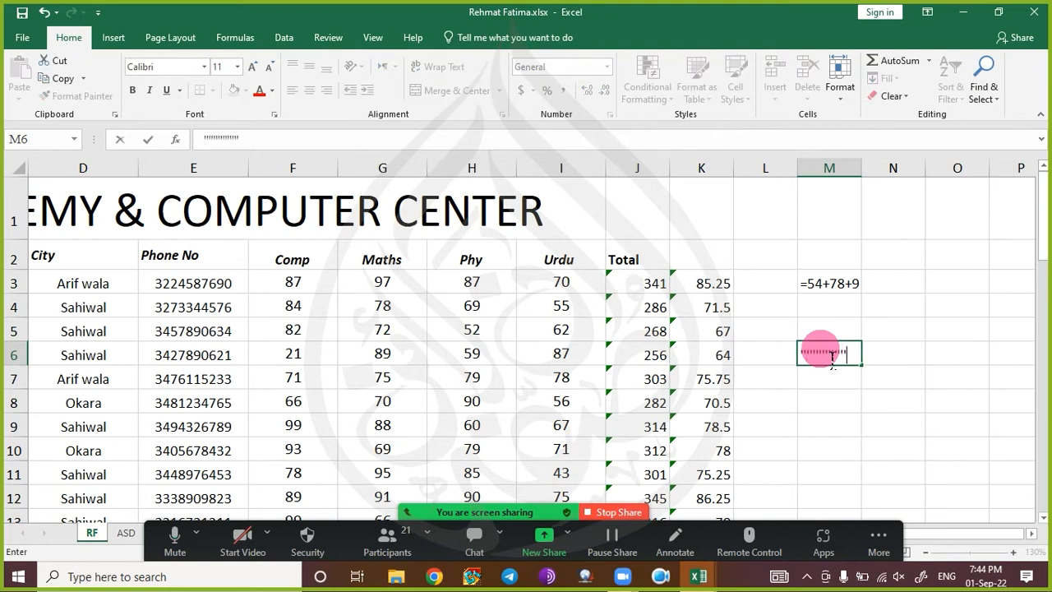
key(Escape)
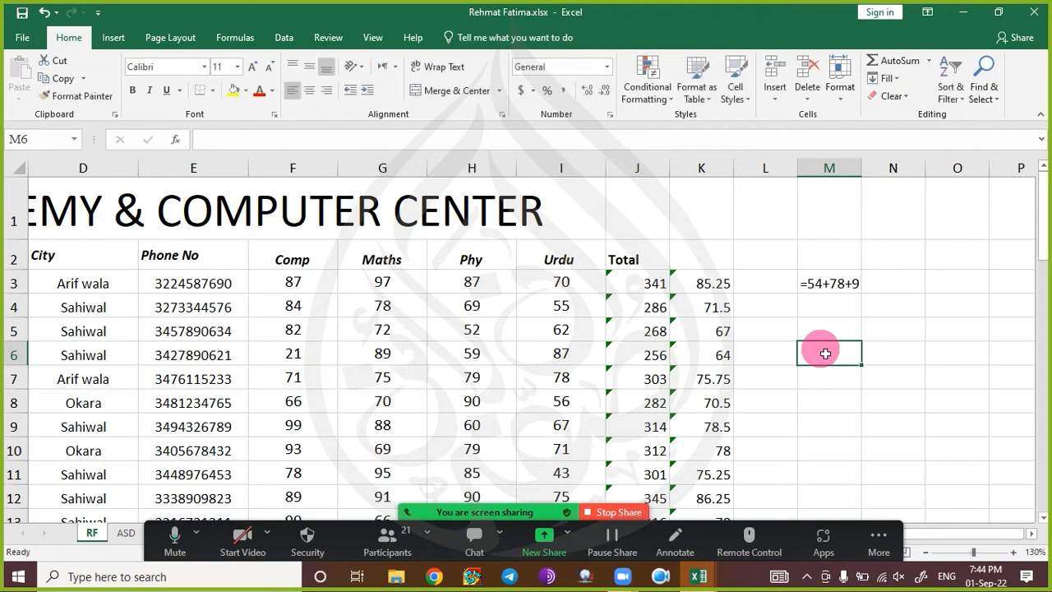
click(828, 282)
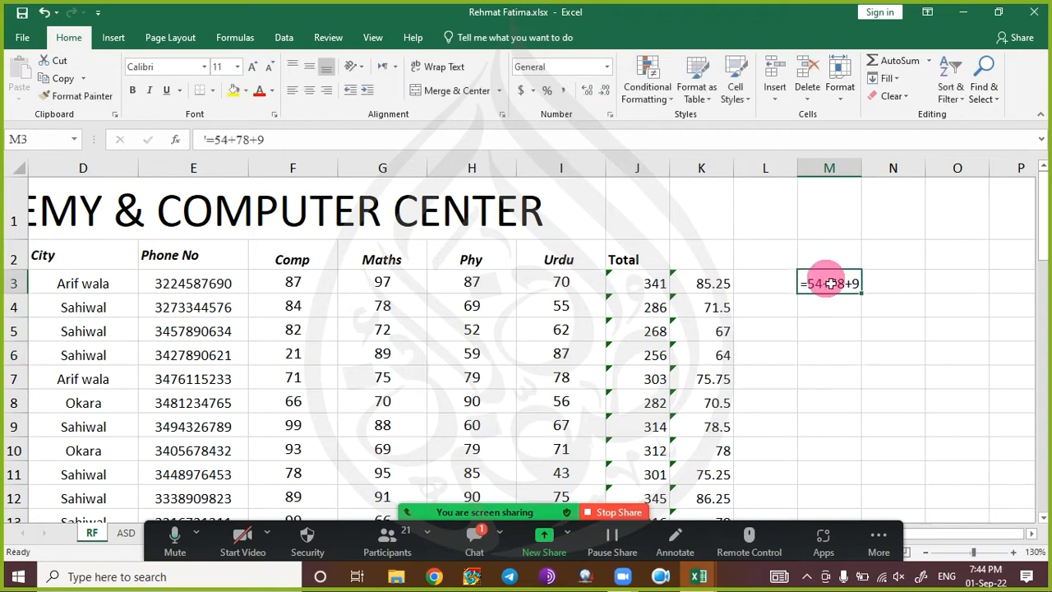
key(Delete)
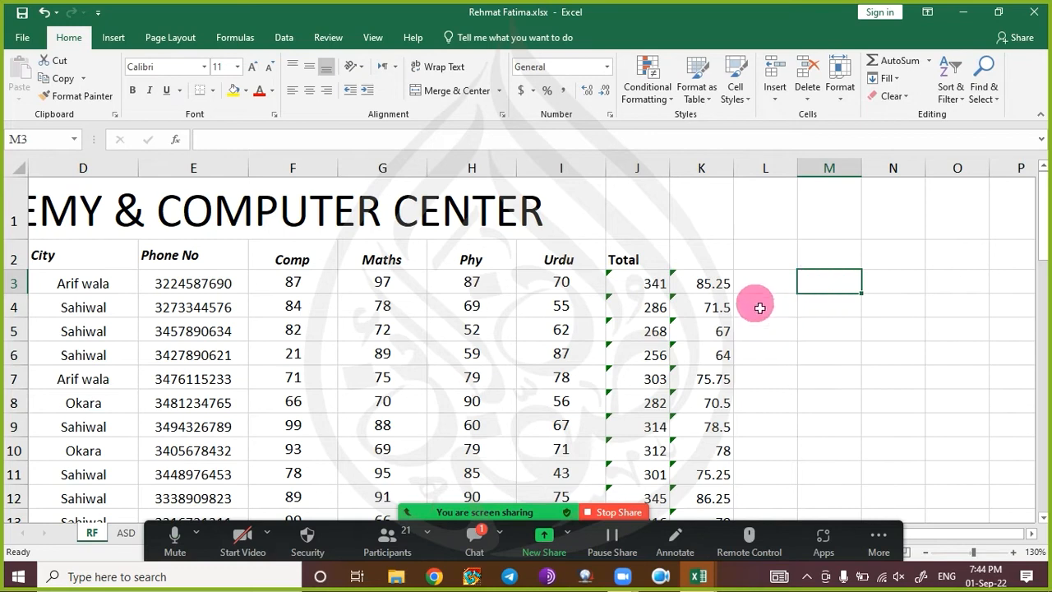
- Clear the results in columns J and K for all student rows, keeping the Total heading
click(715, 284)
key(ctrl+shift+Down)
key(shift+Left)
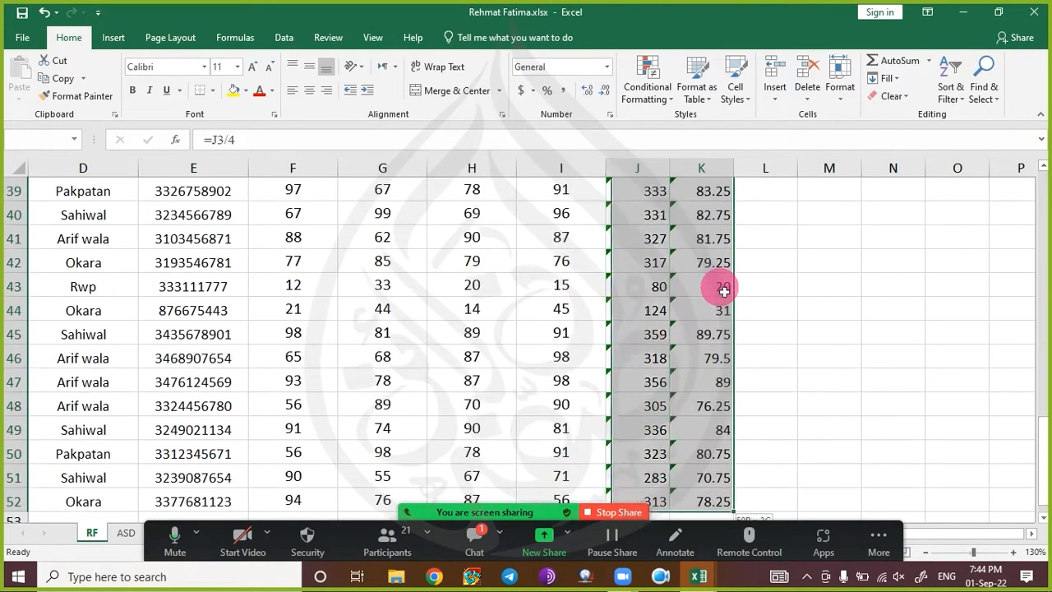
key(Delete)
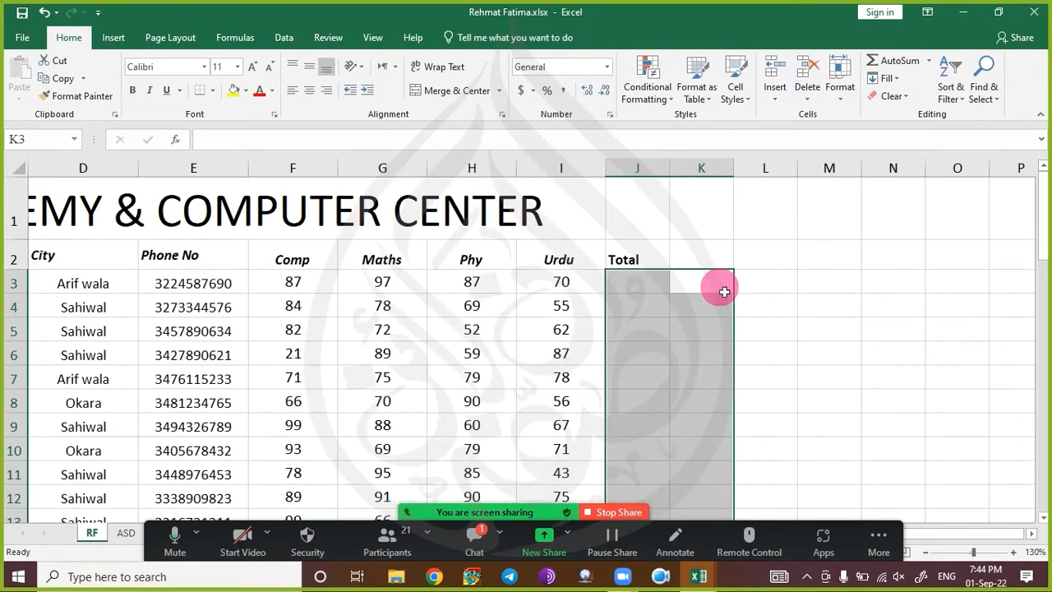
- Enter the formula =F3+G3+H3+I3 in cell J3 to total the four subject marks
click(635, 288)
text(=)
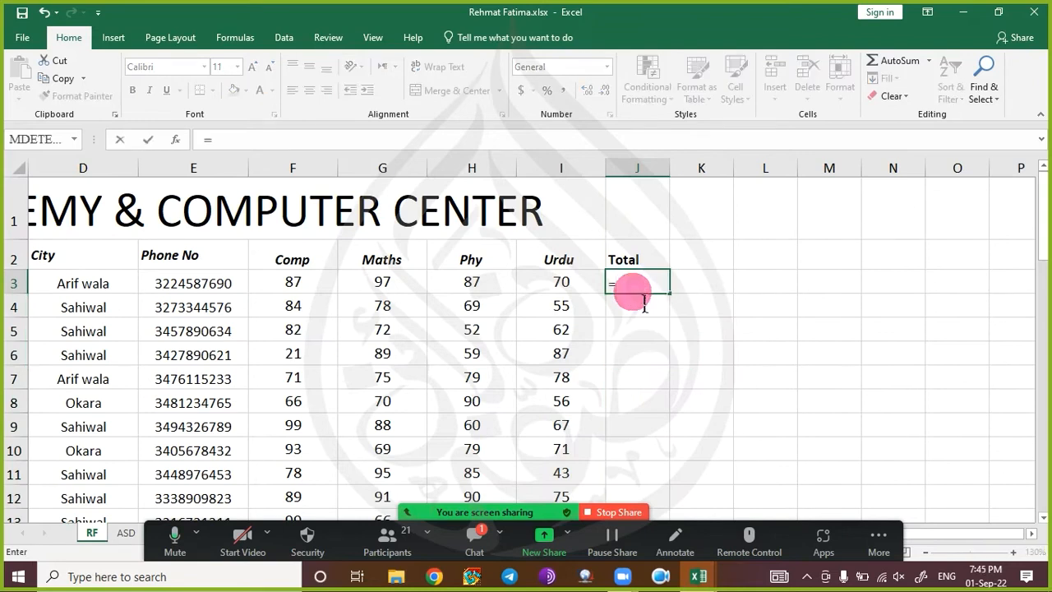
key(Left)
key(Left)
key(Left)
key(Left)
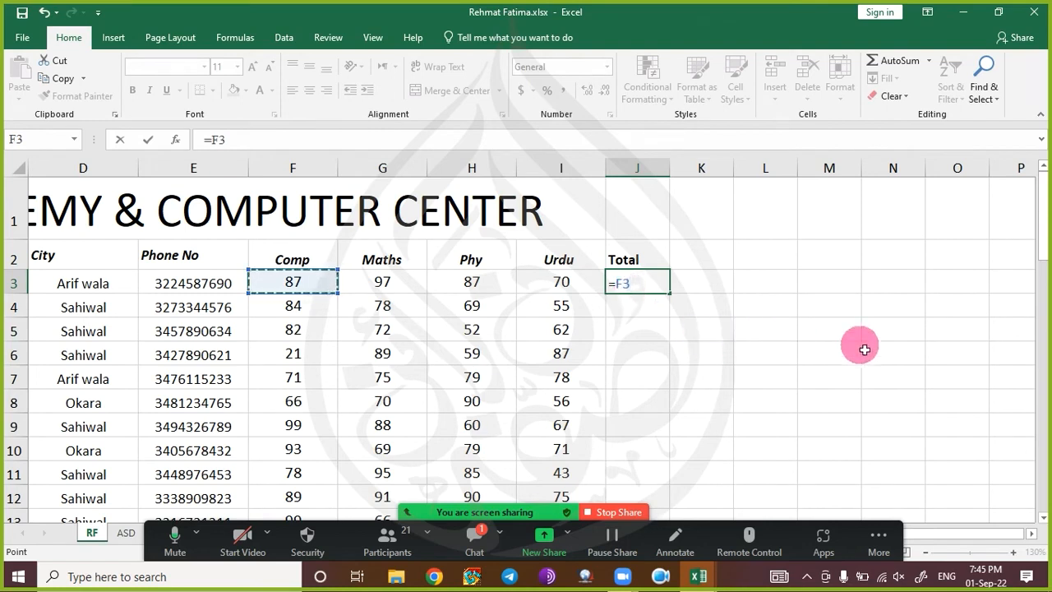
text(+)
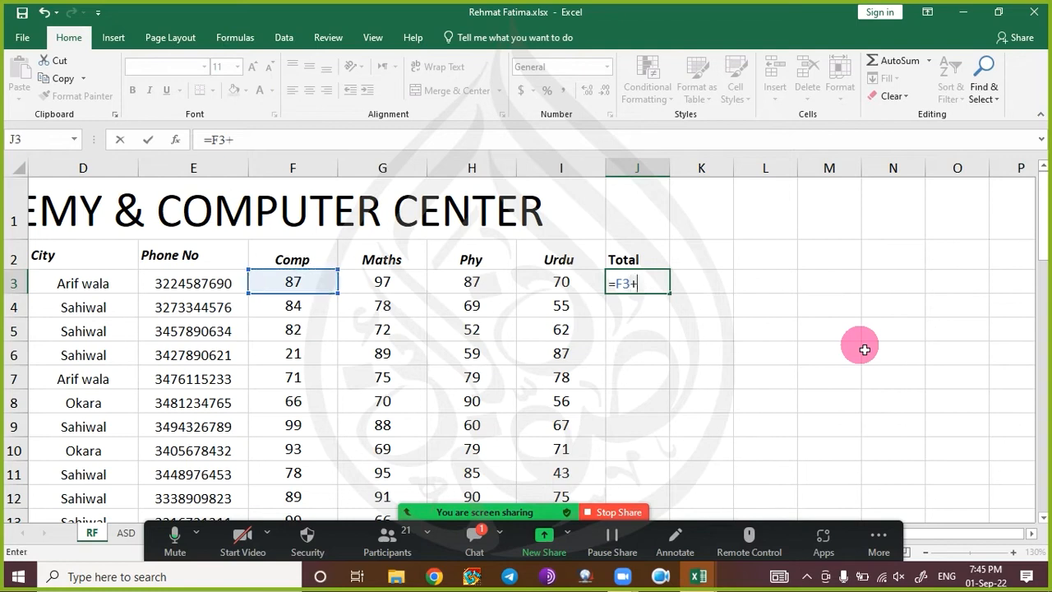
key(Left)
key(Left)
key(Left)
text(+)
key(Left)
key(Left)
text(+)
key(Left)
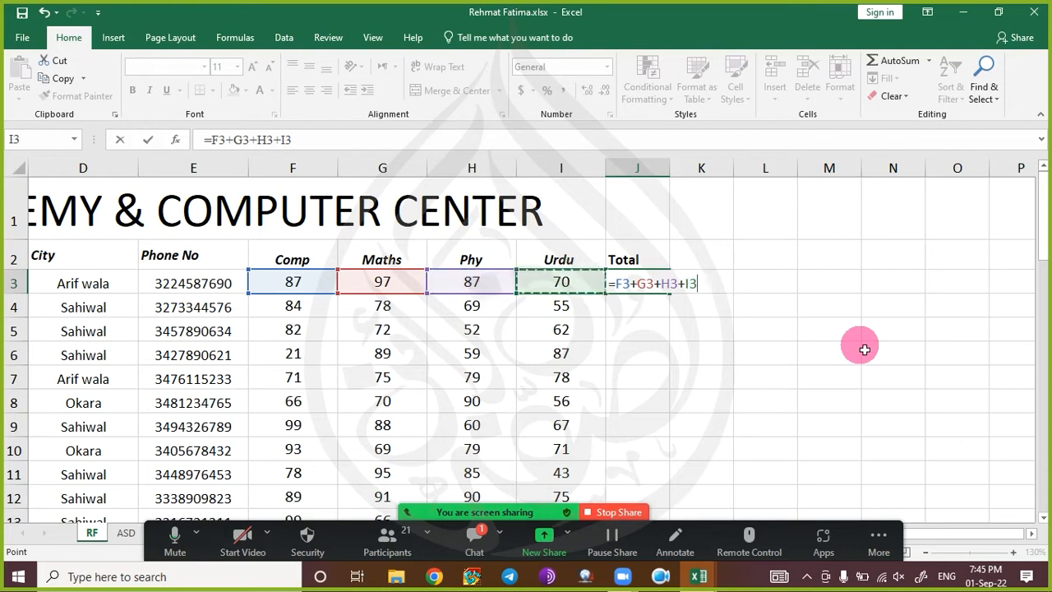
key(Return)
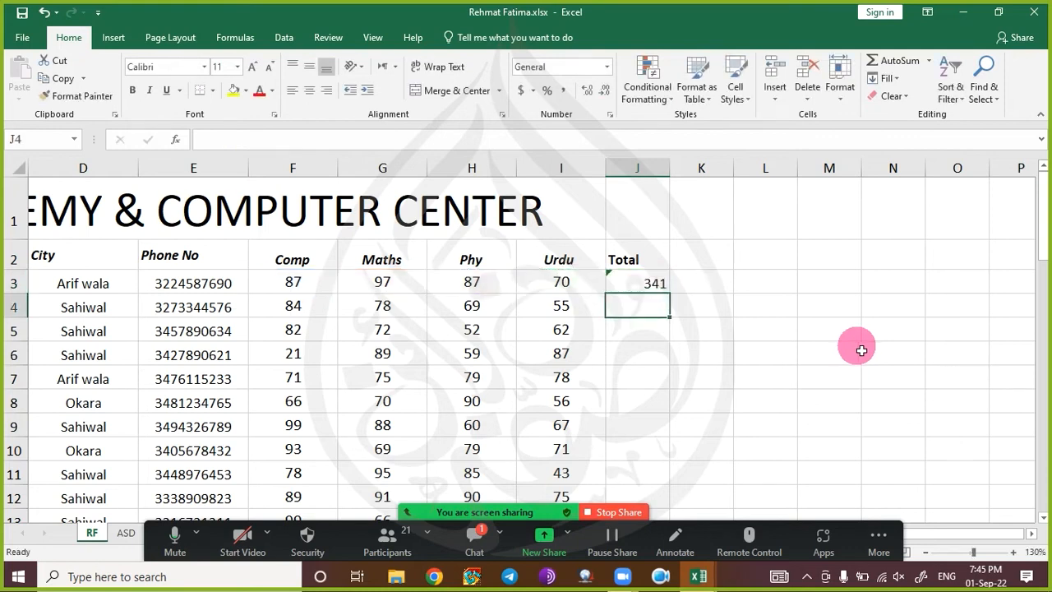
- Fill the total formula from J3 down to J52 and view the available auto fill options
click(662, 286)
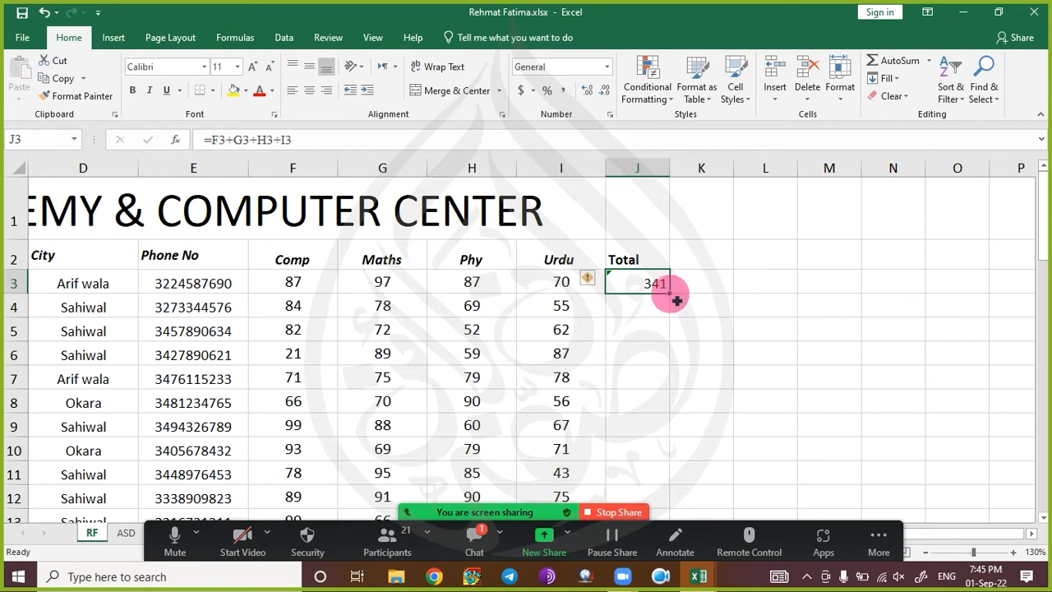
drag(675, 299, 646, 472)
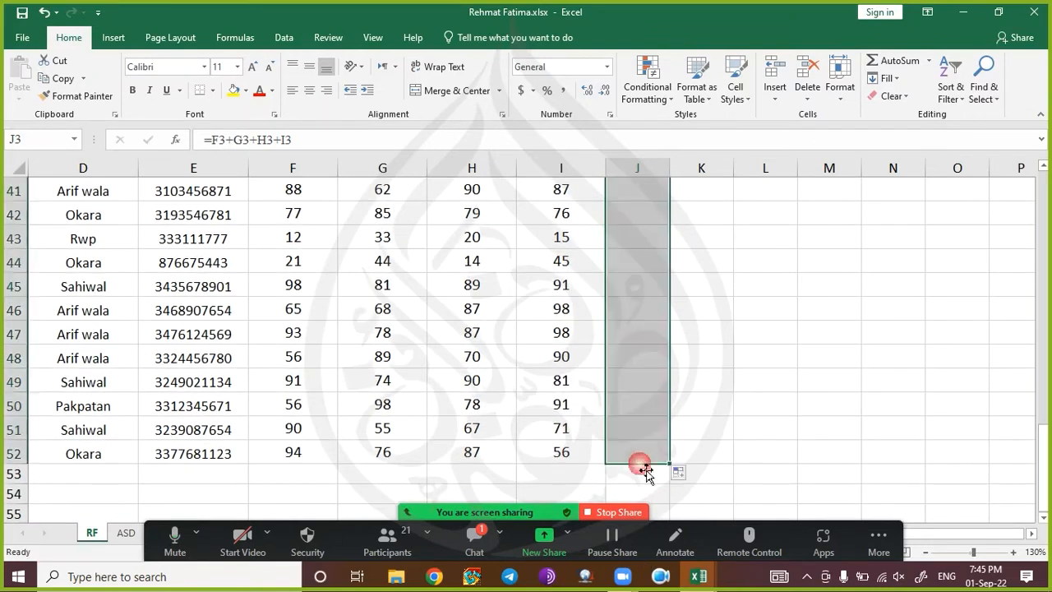
click(679, 474)
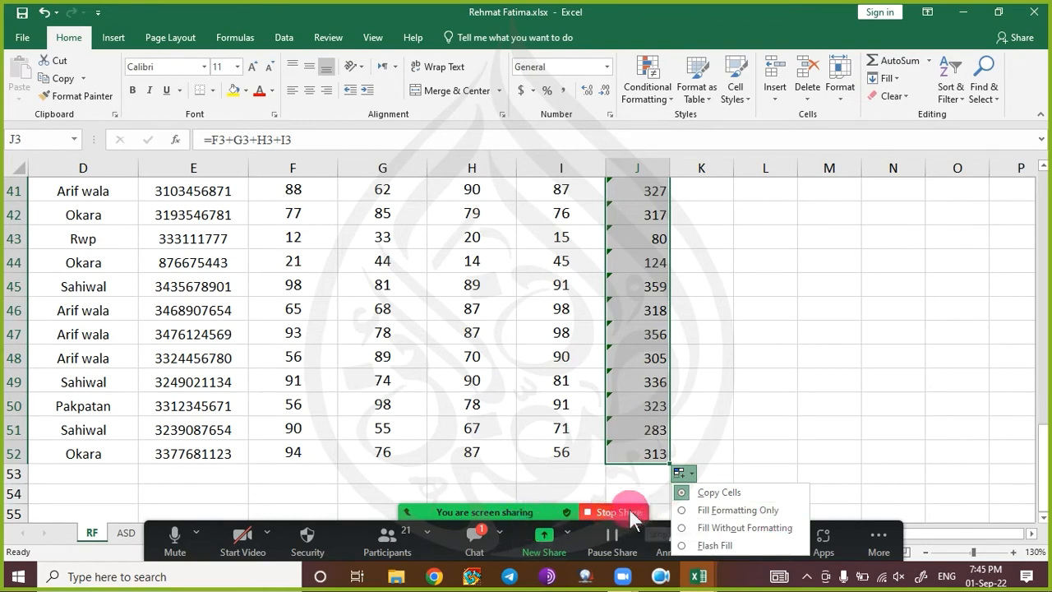
click(639, 437)
- Switch to the Zoom meeting chat, read the new messages, and minimise the chat window
click(475, 536)
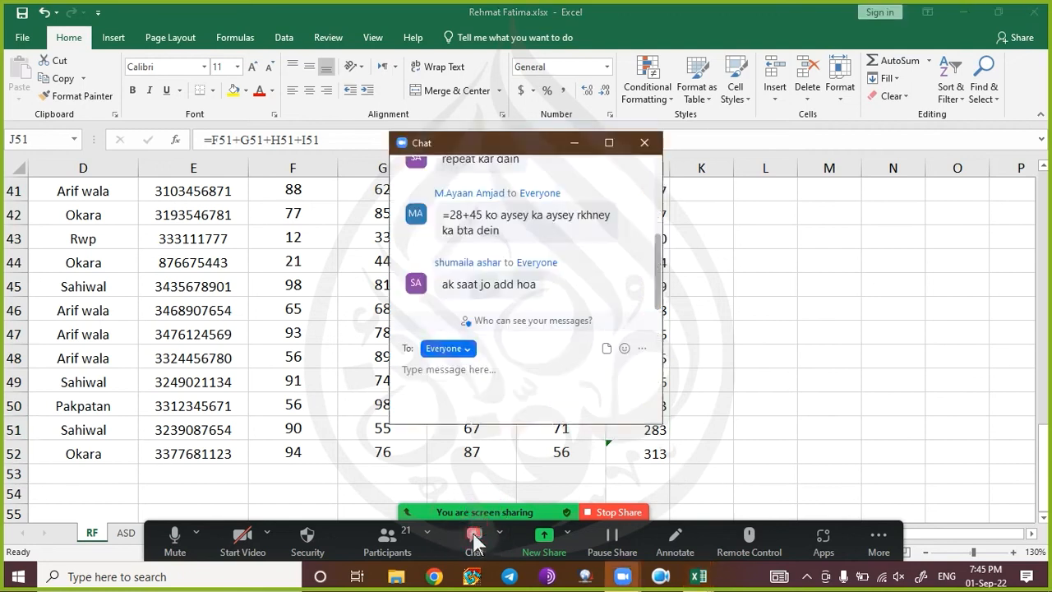
click(553, 369)
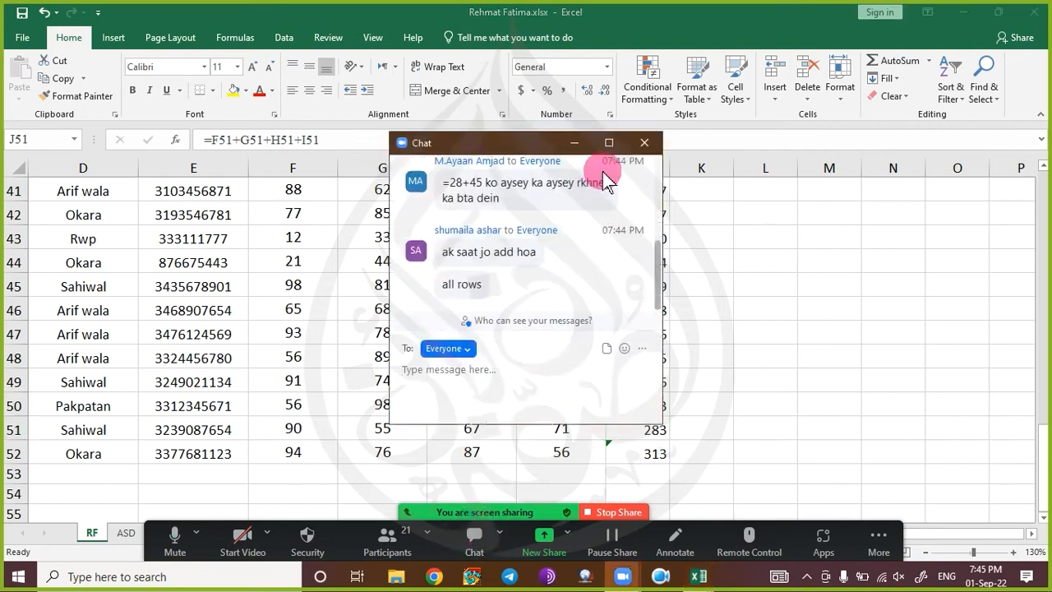
click(573, 144)
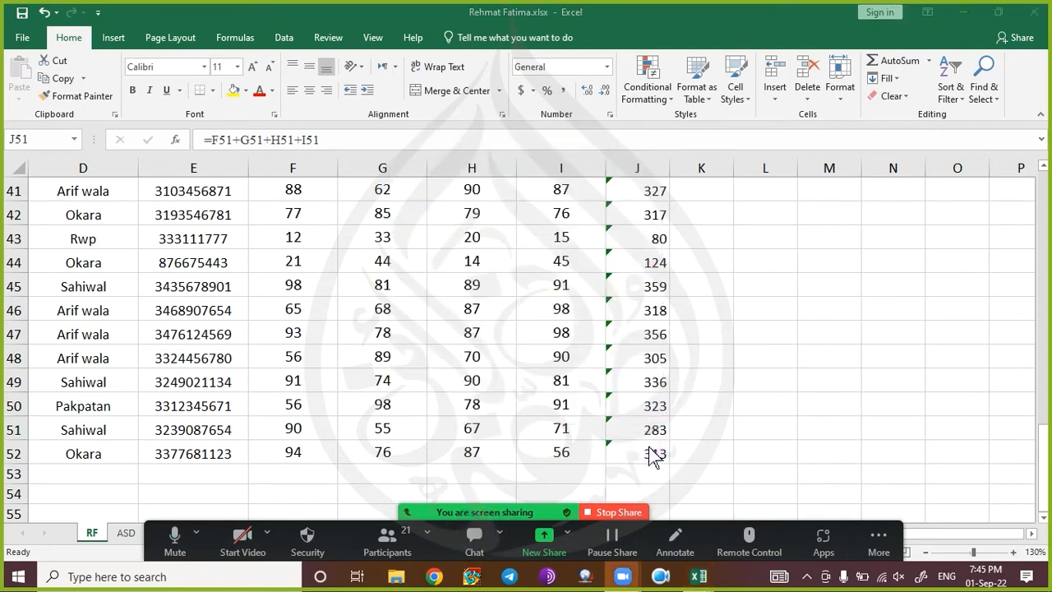
- Change the column J fill to Fill Formatting Only and select J4 to check it
click(695, 475)
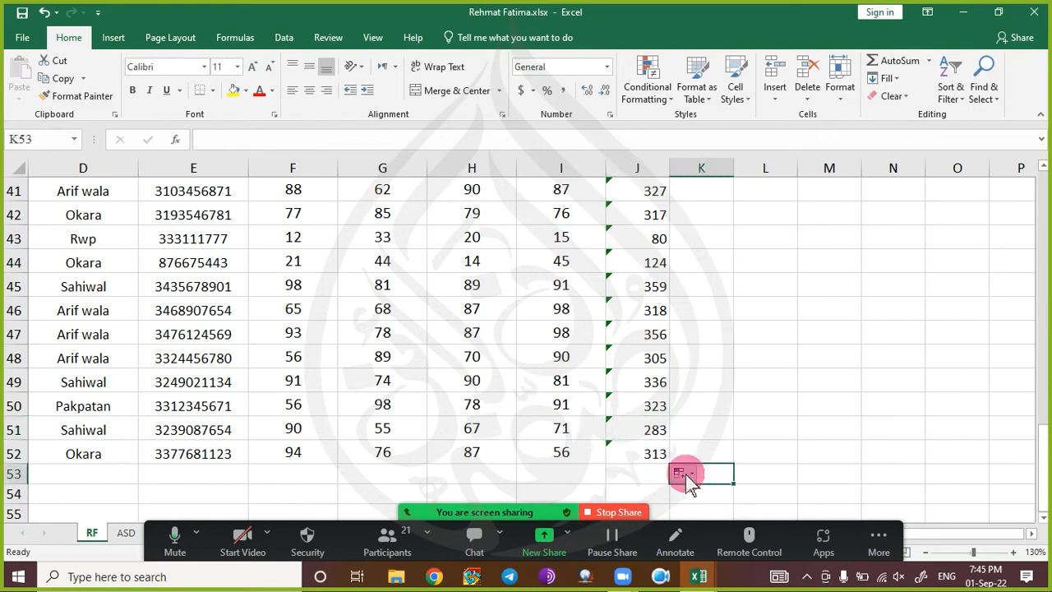
click(681, 472)
click(731, 511)
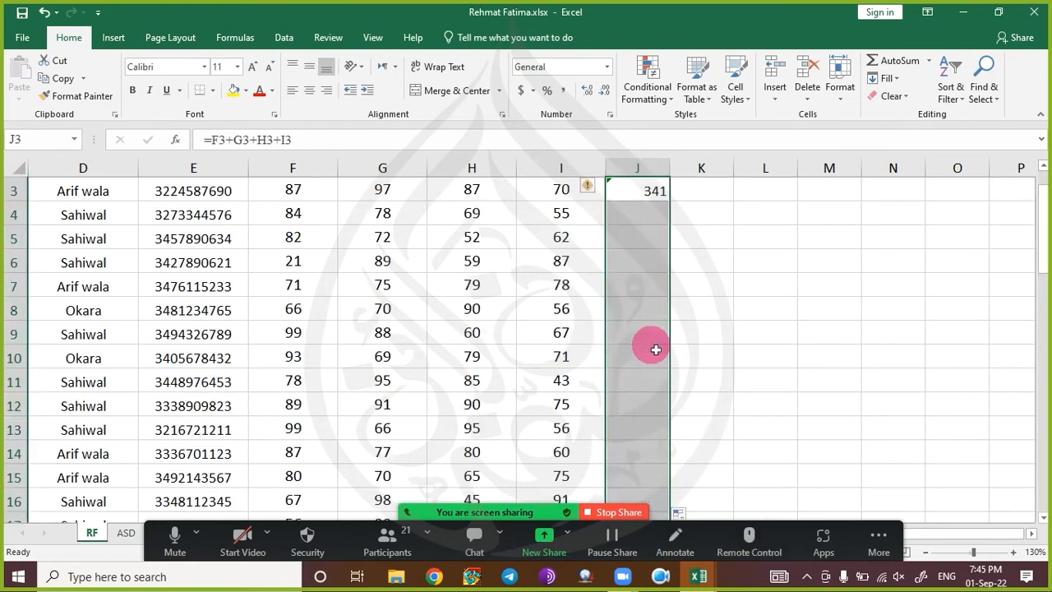
click(646, 315)
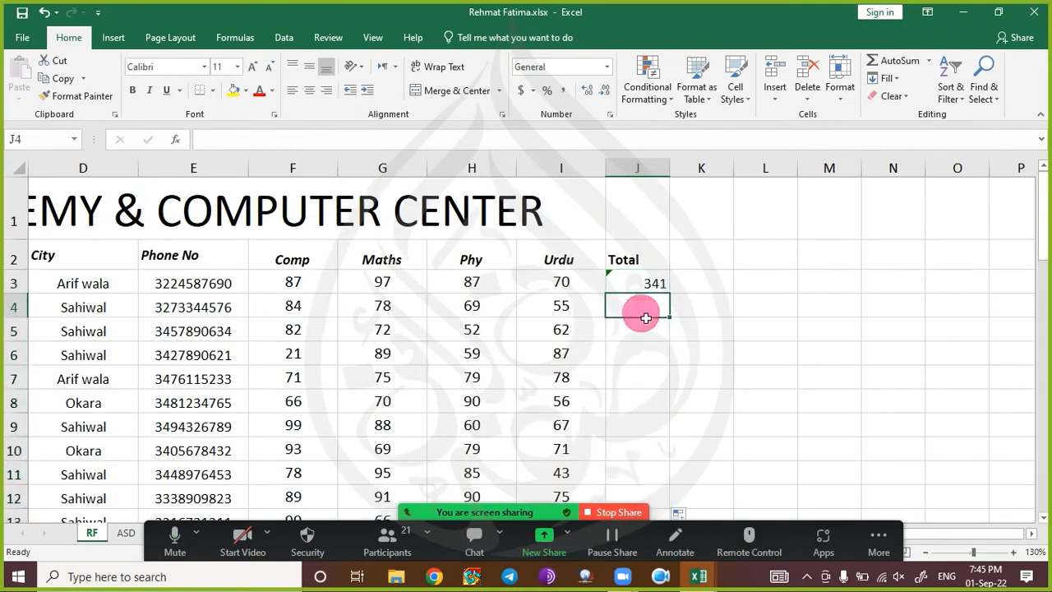
- Change the column J fill to Fill Without Formatting and select J4 to check its formula
click(679, 514)
click(698, 476)
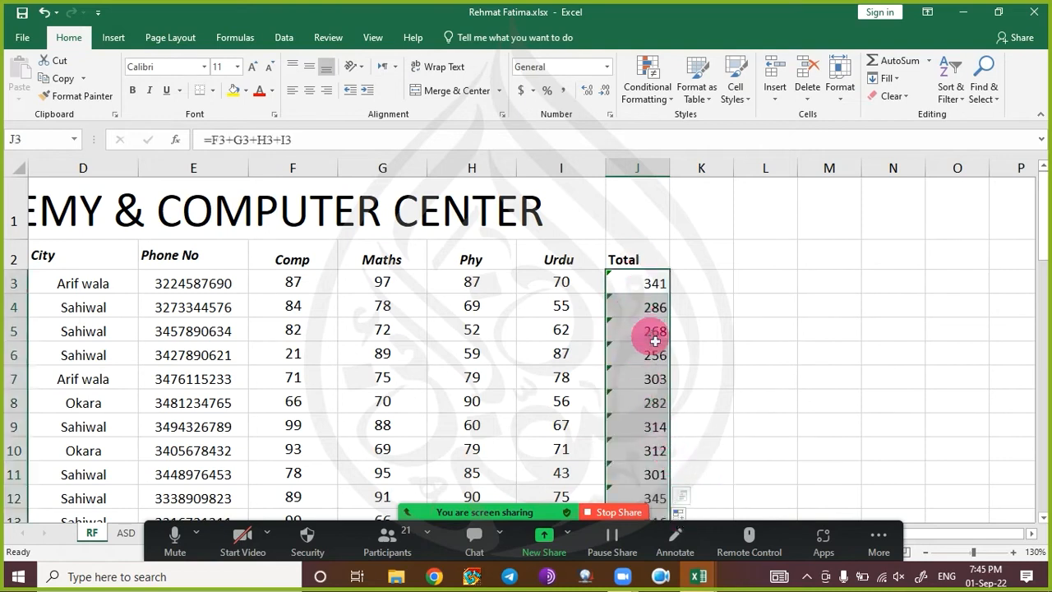
click(679, 513)
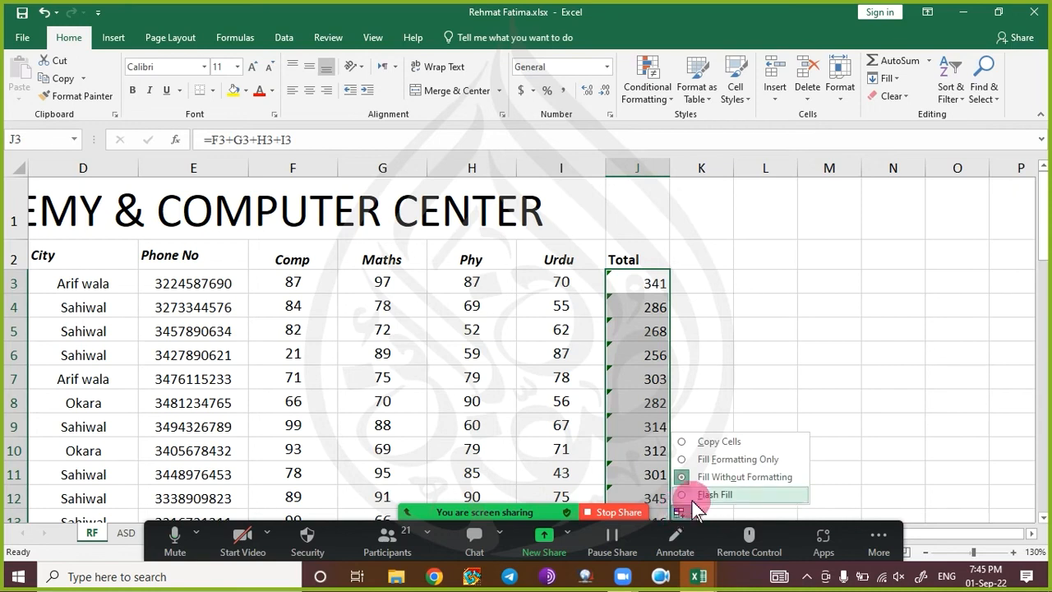
click(661, 315)
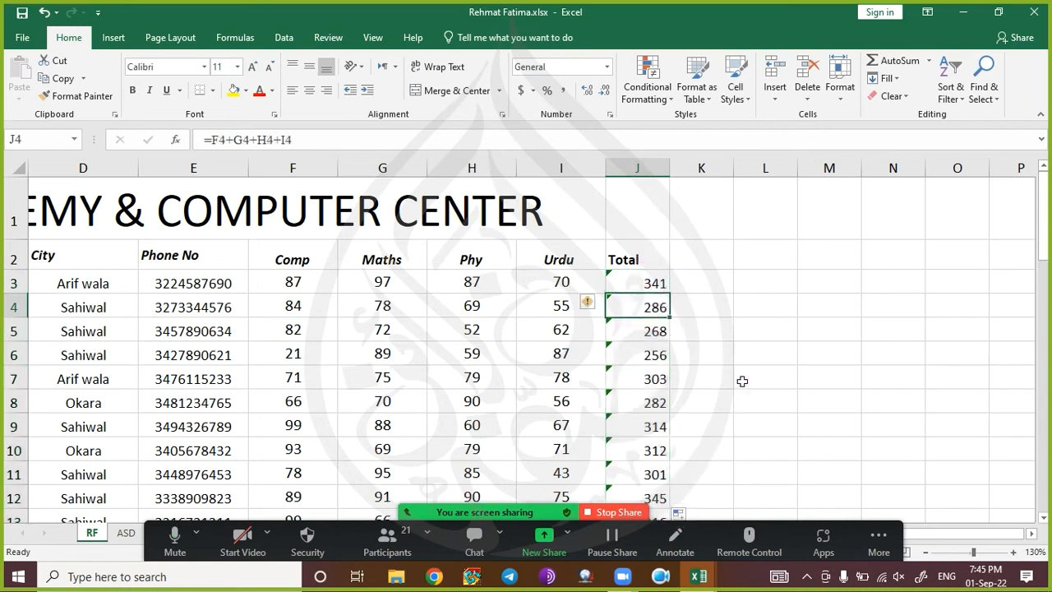
- Clear the filled totals from J4 down the column and select J3
key(ctrl+shift+Down)
key(Delete)
key(Up)
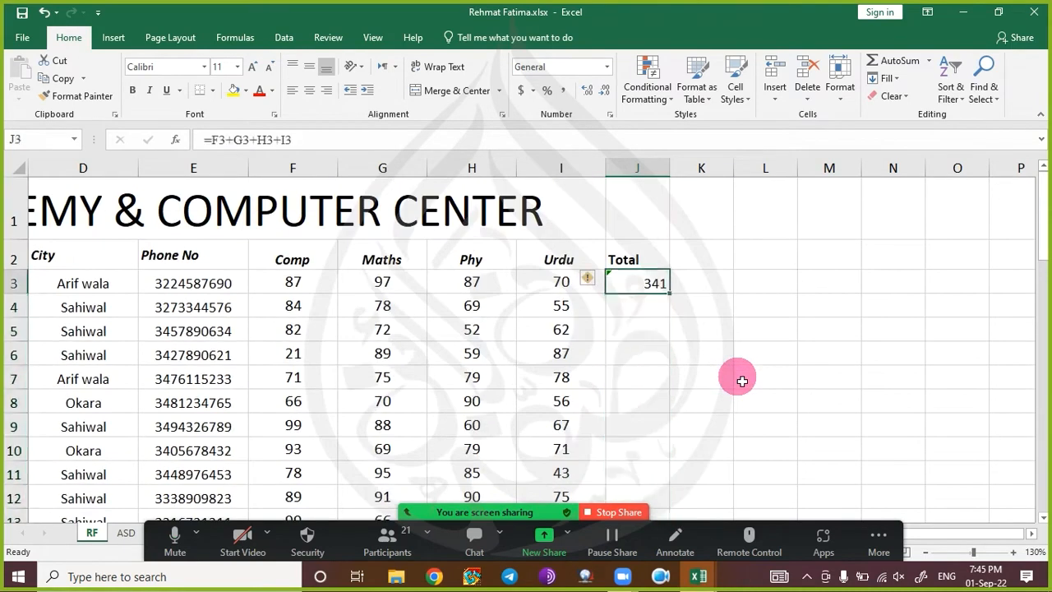
- Fill the total formula from J3 down column J for all student rows and centre the totals horizontally
scroll(629, 336, down, 2)
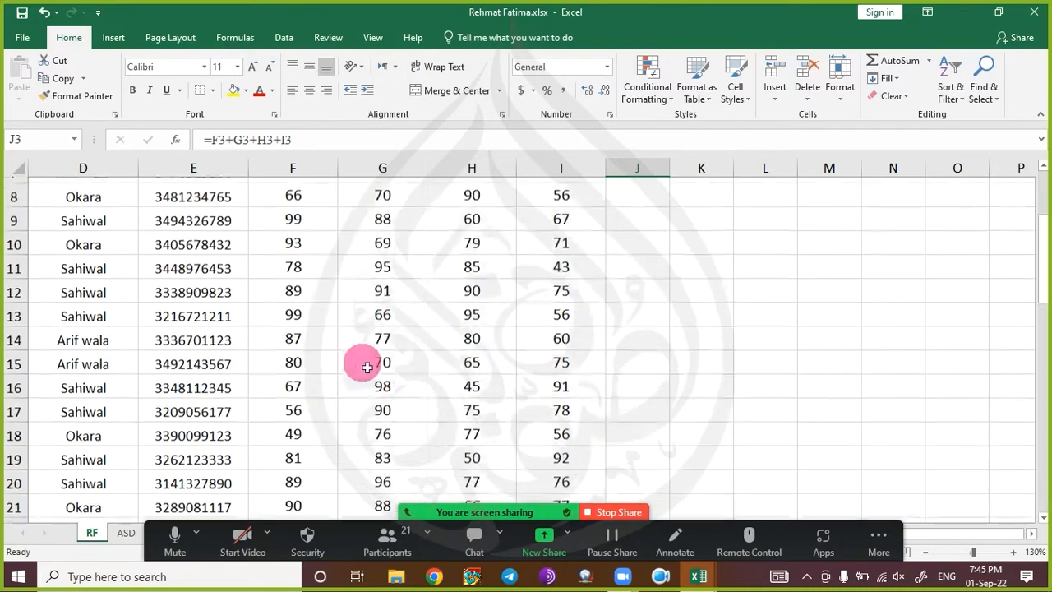
scroll(364, 364, up, 1)
scroll(652, 272, up, 2)
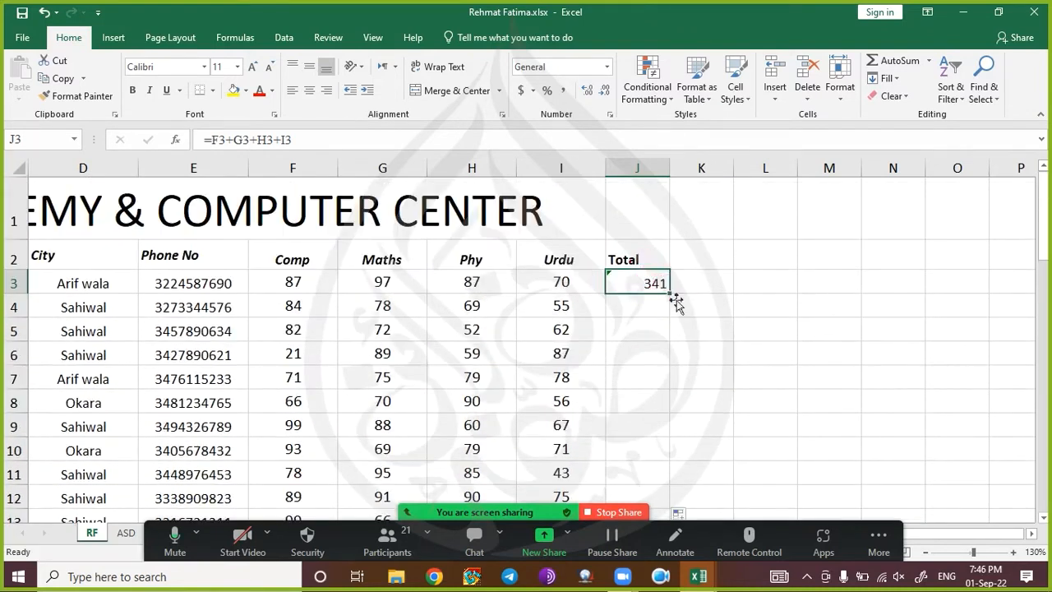
double_click(675, 299)
scroll(681, 340, down, 10)
scroll(689, 346, down, 7)
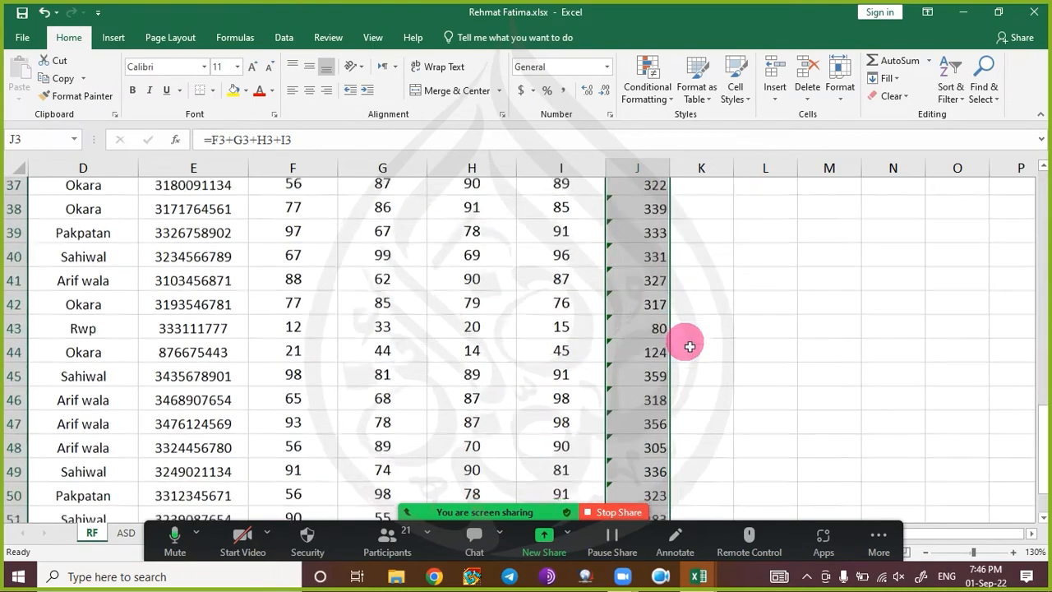
scroll(689, 346, up, 11)
scroll(690, 346, up, 5)
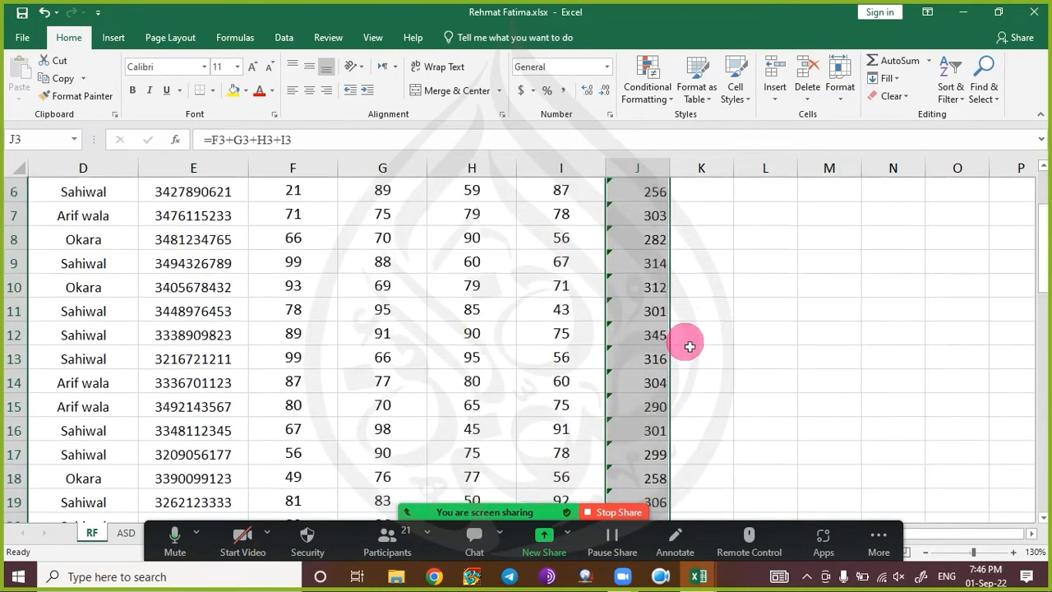
click(310, 90)
- Enter the heading Average in cell K2 and copy the Total heading's formatting onto it
click(697, 265)
text(Averag)
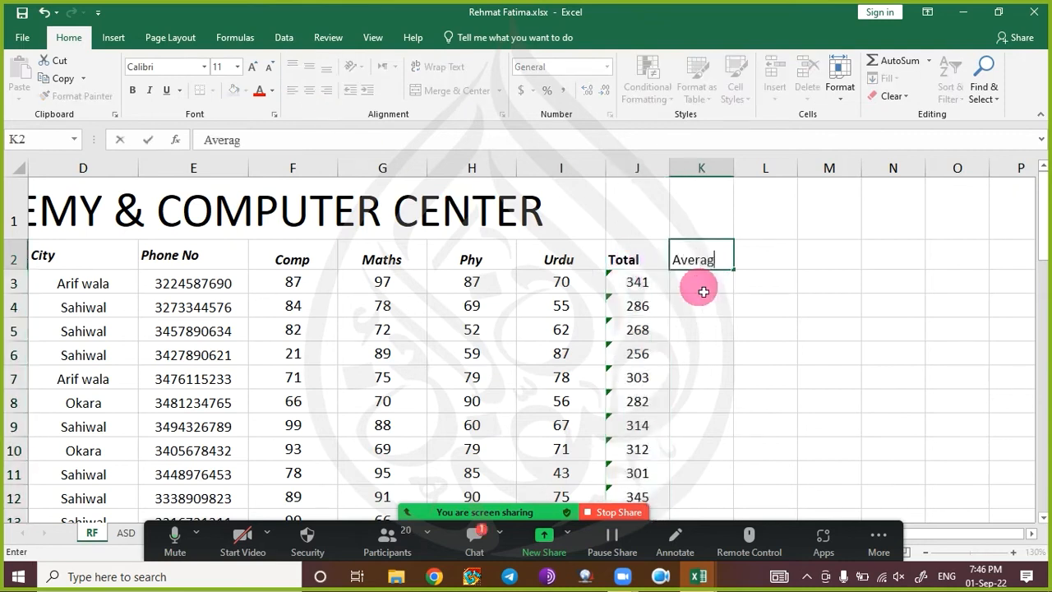
text(e)
key(Return)
key(Up)
key(Left)
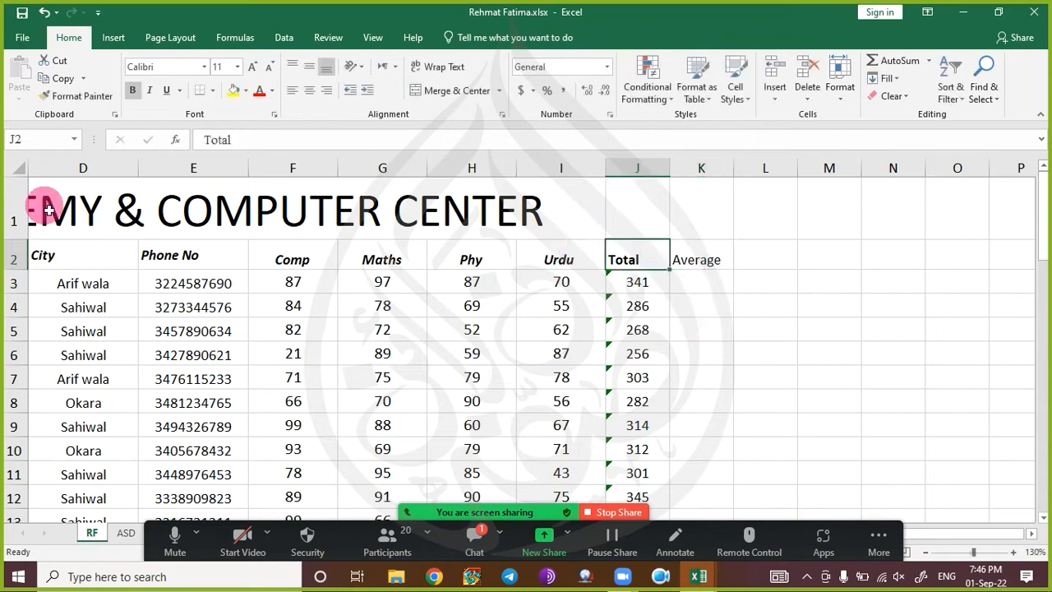
click(78, 95)
click(698, 262)
click(707, 281)
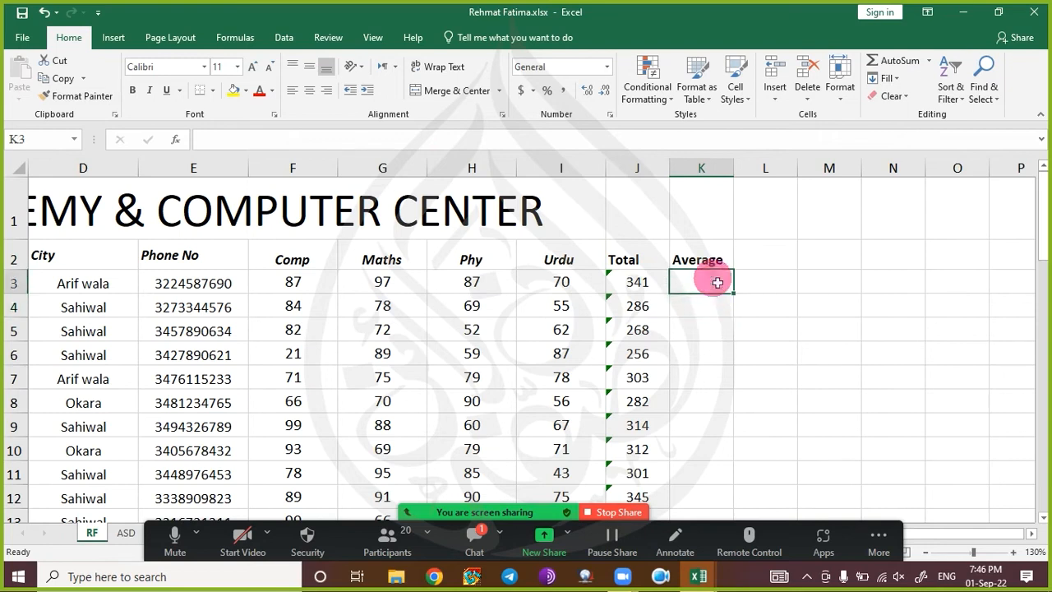
text(=)
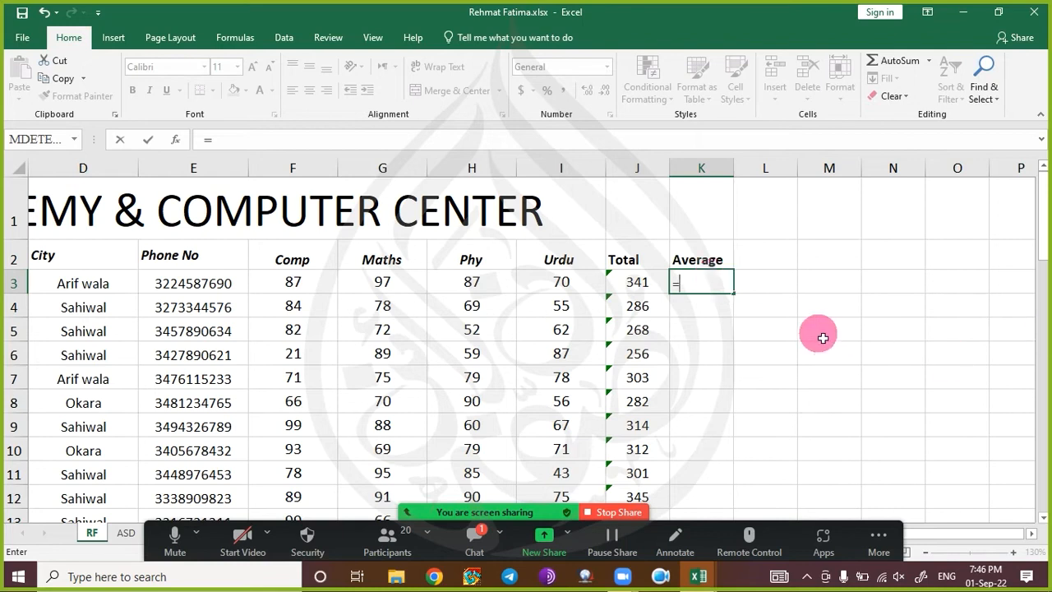
key(Left)
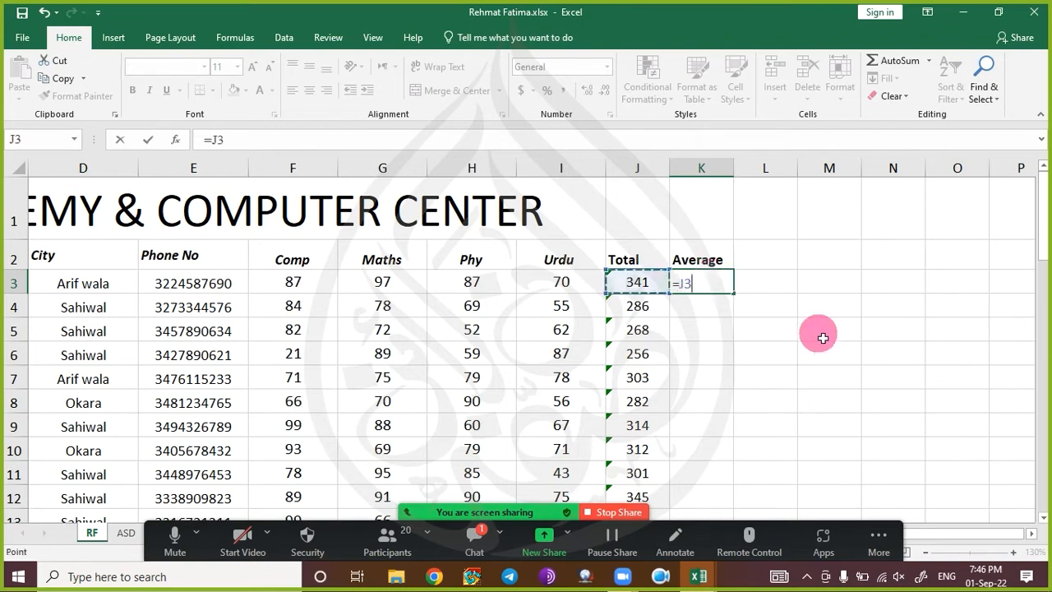
key(Escape)
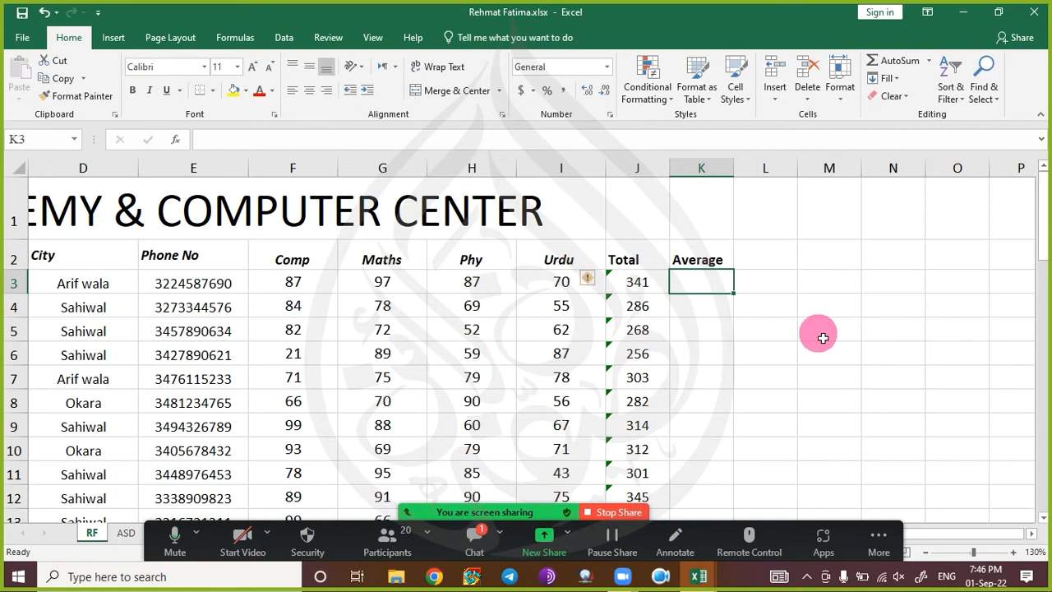
- Enter a formula in K3 that calculates the first student's average by dividing the total in J3 by 4
key(Left)
key(Right)
text(=)
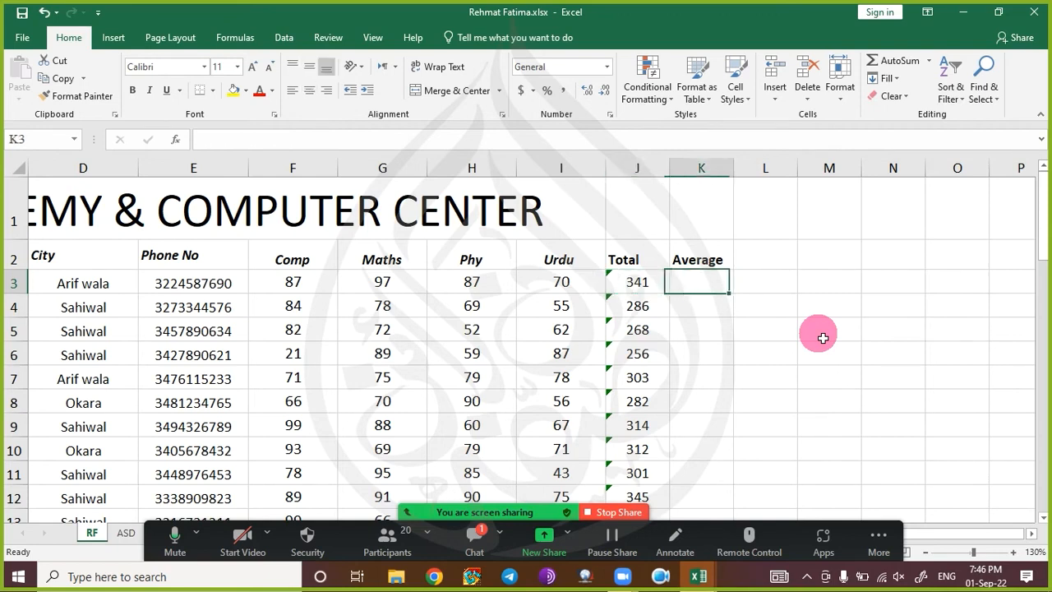
key(Left)
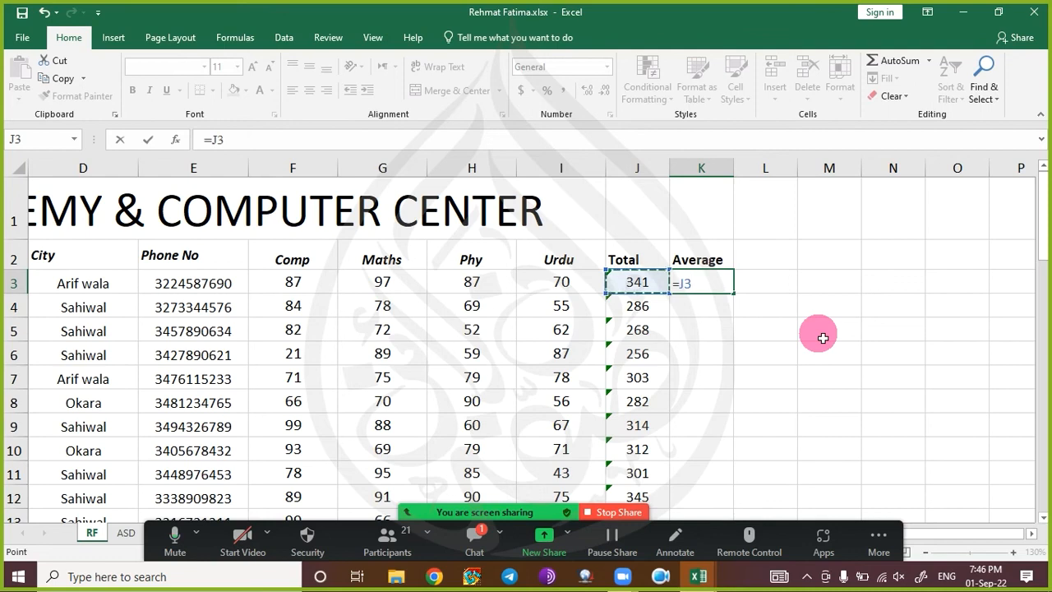
text(/4)
key(Return)
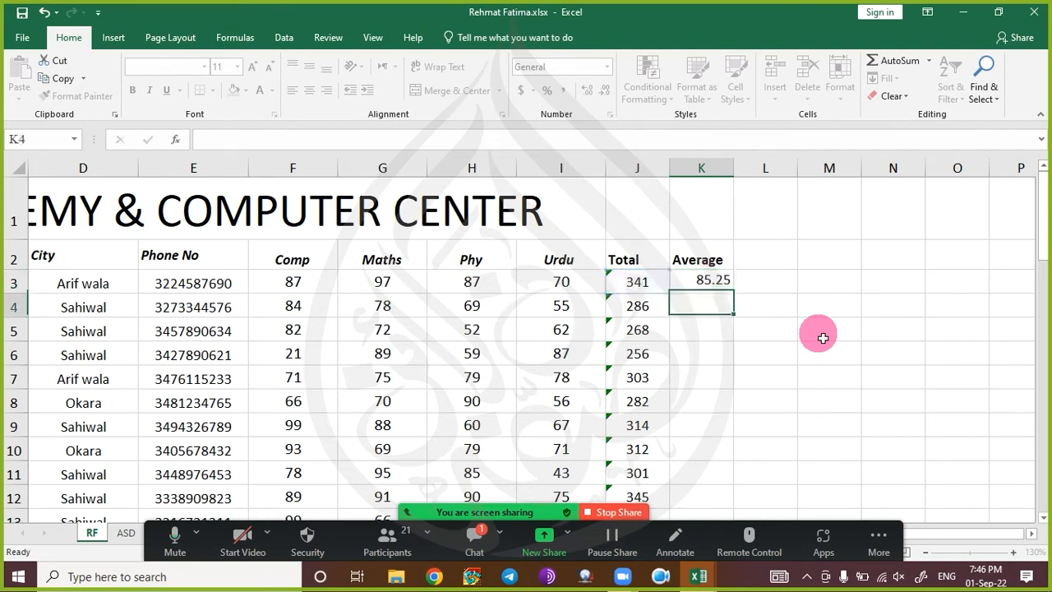
- Fill the average formula from K3 down column K for all student rows and select K4 to check its formula
click(700, 283)
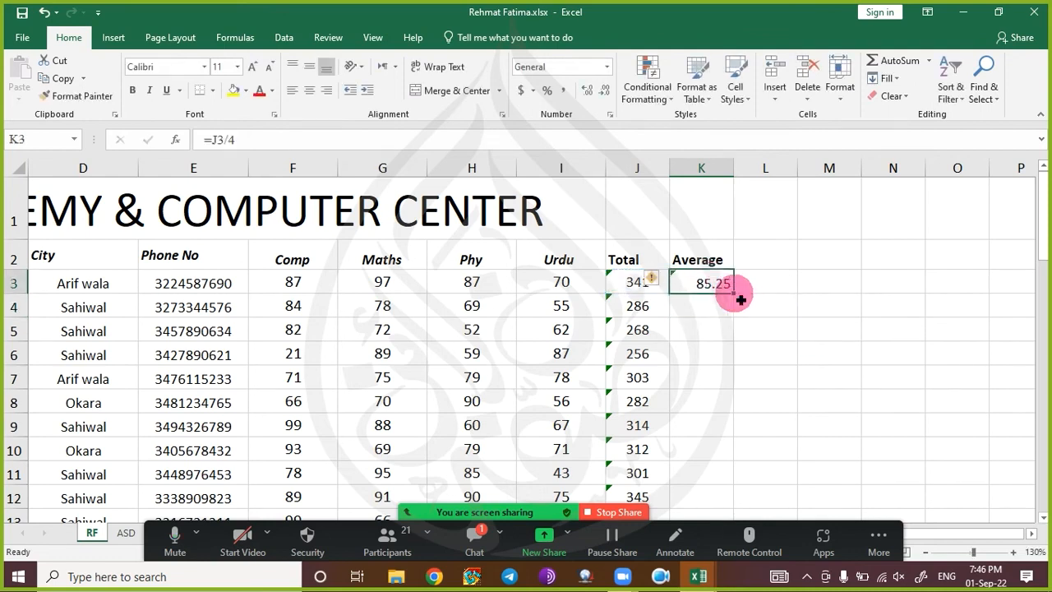
double_click(733, 293)
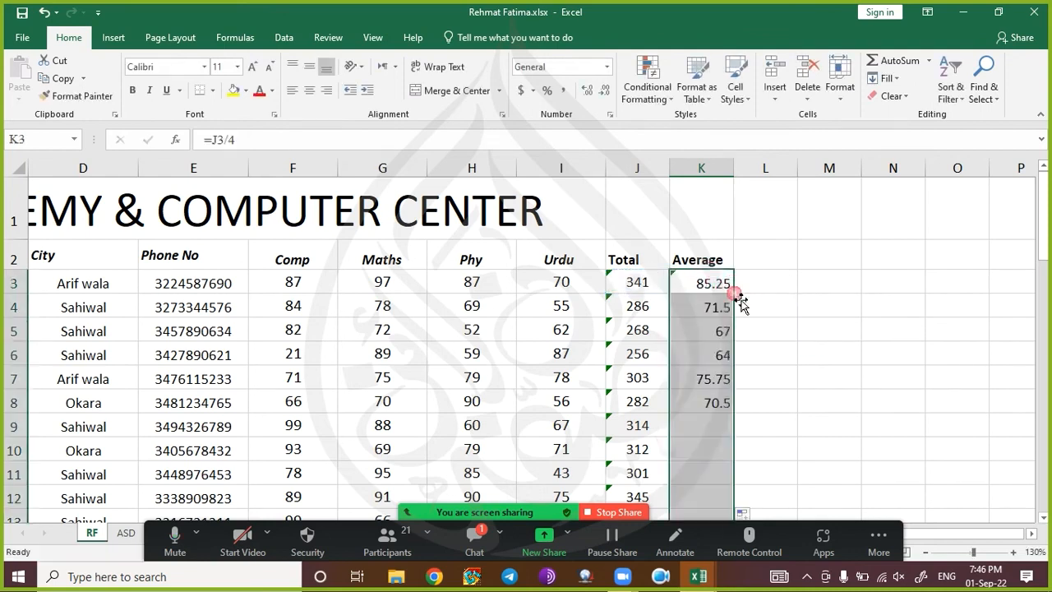
click(697, 306)
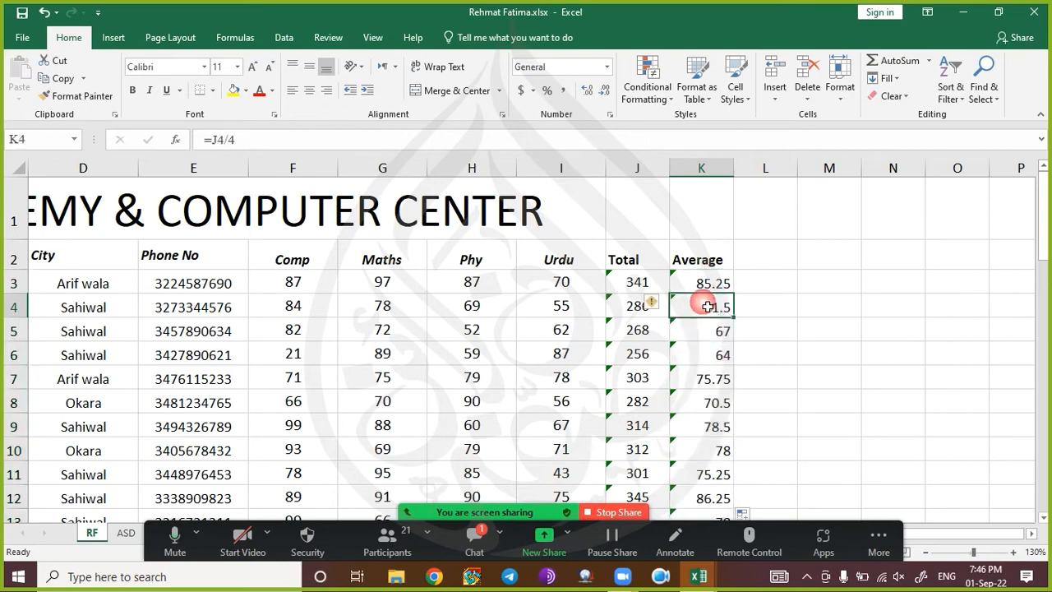
- Copy the first student's total and average in J3:K3 and paste them as a picture at M3
click(396, 283)
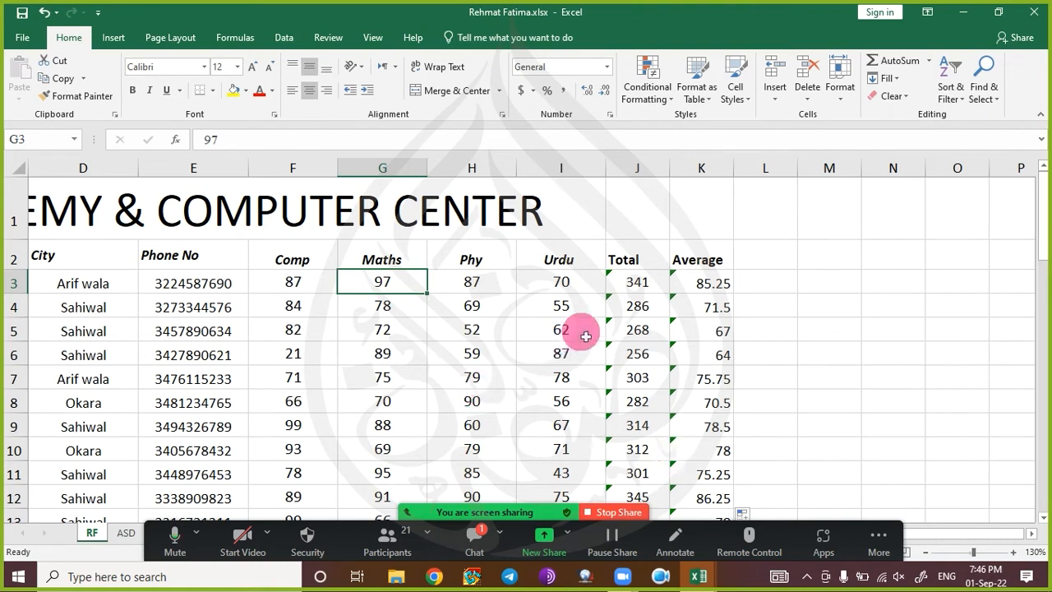
drag(633, 282, 724, 284)
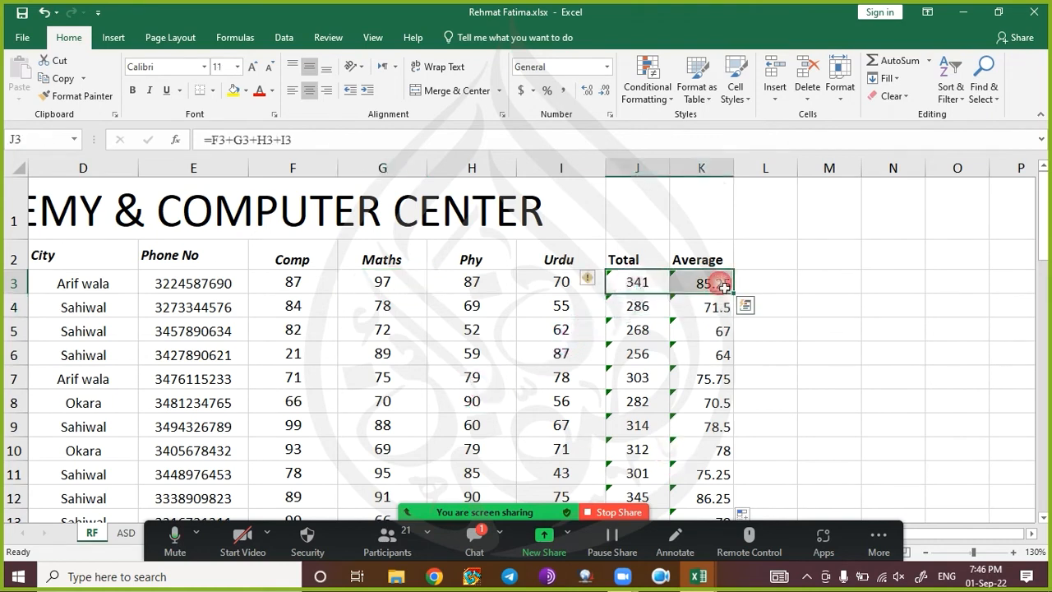
key(ctrl+c)
click(826, 282)
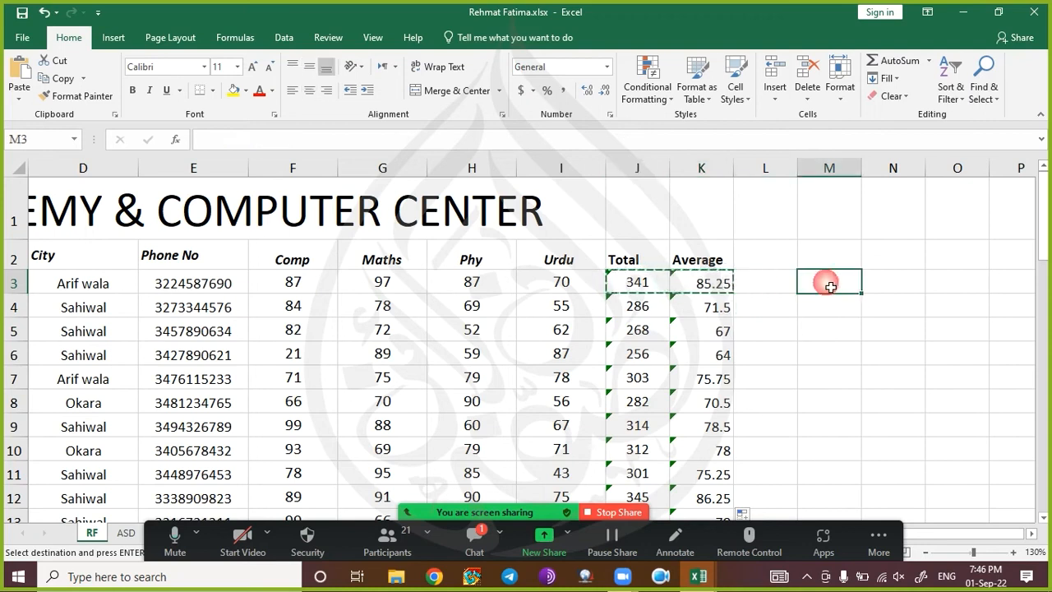
key(ctrl+v)
key(ctrl)
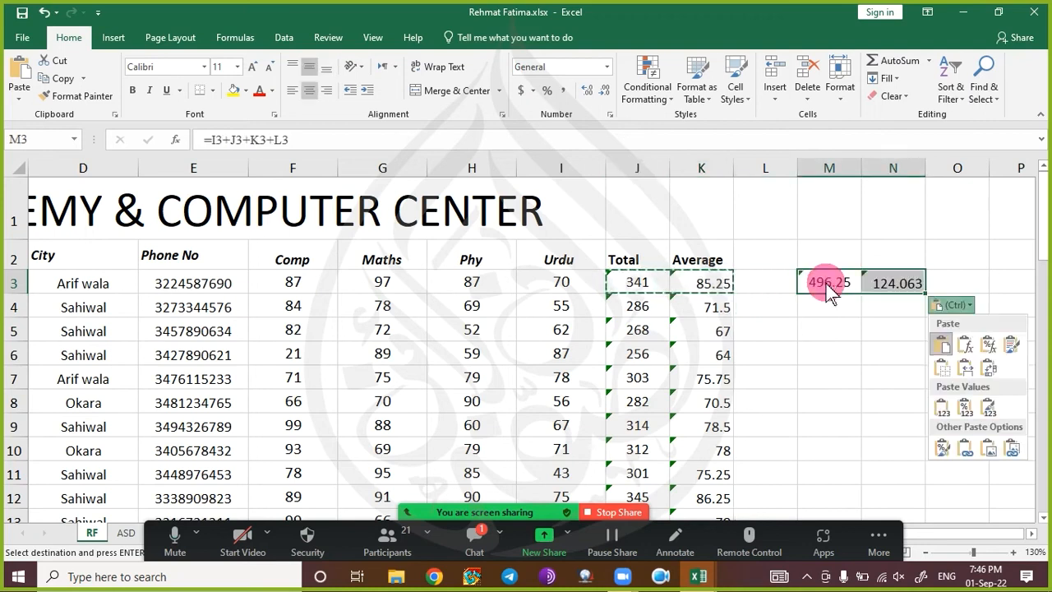
click(998, 444)
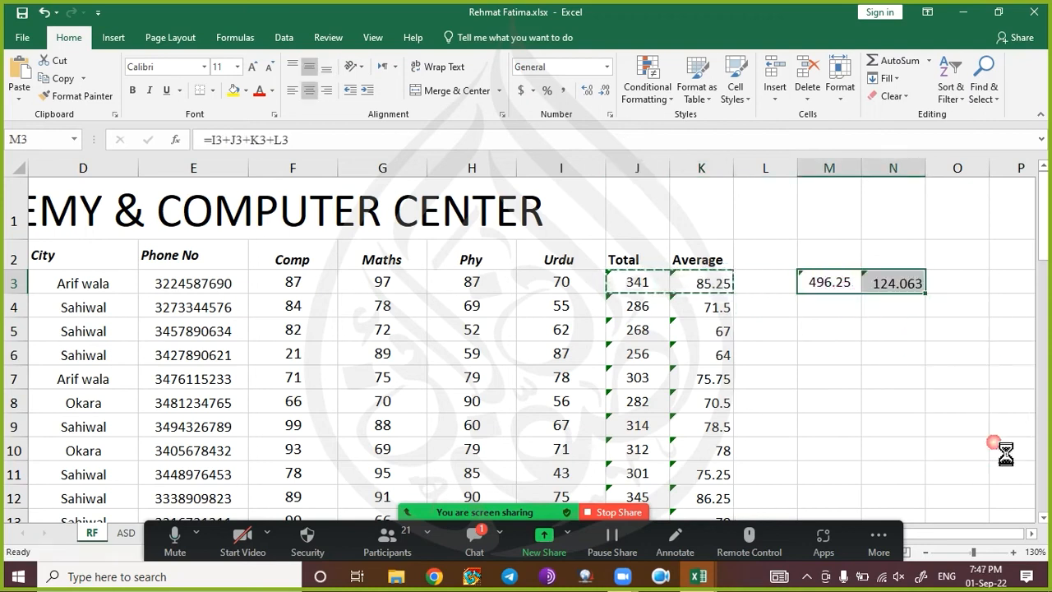
click(850, 374)
click(817, 289)
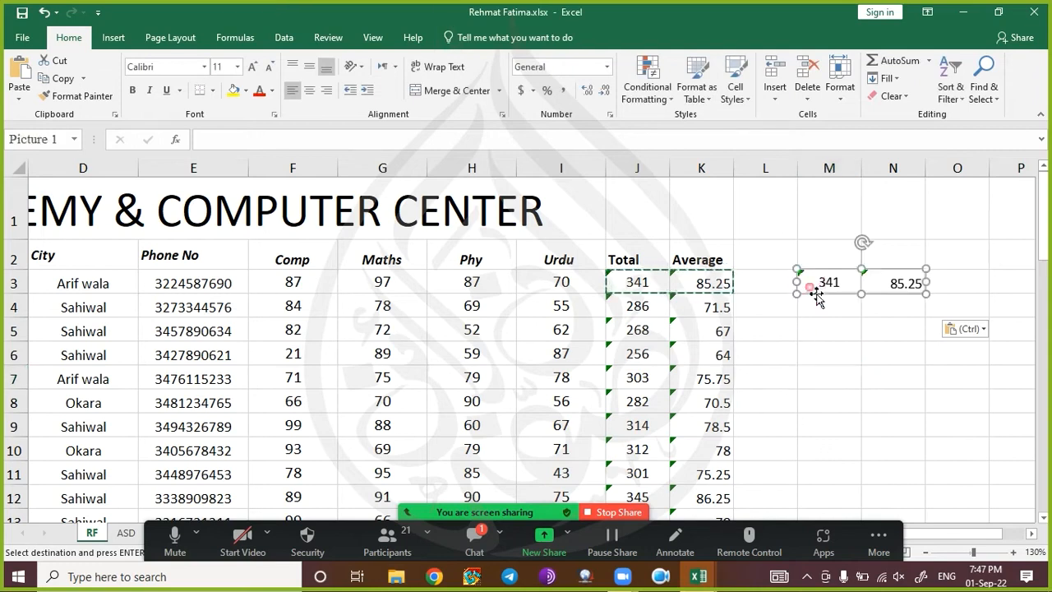
click(830, 329)
text(`)
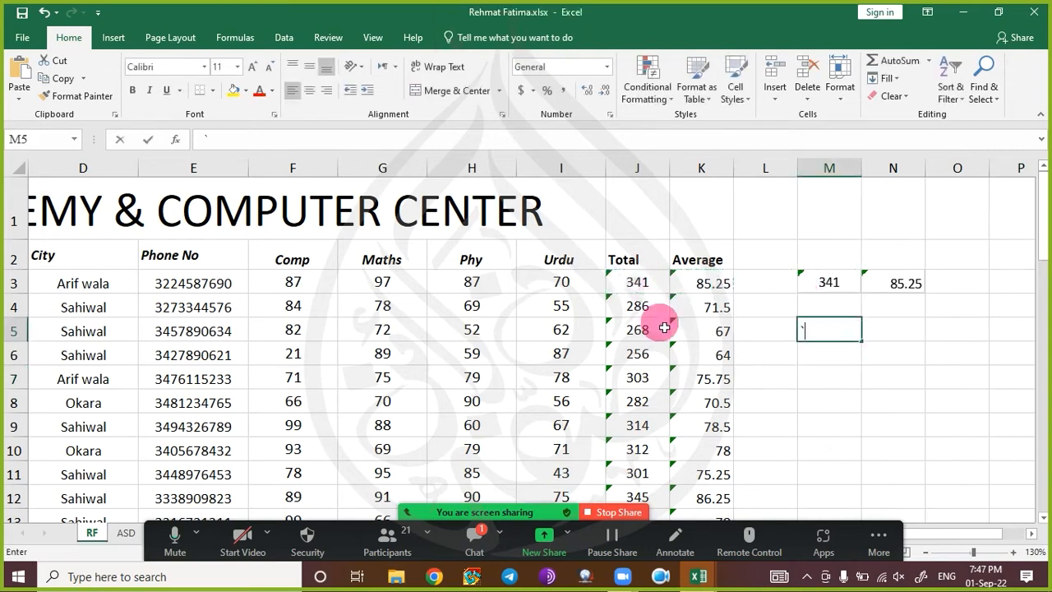
key(Escape)
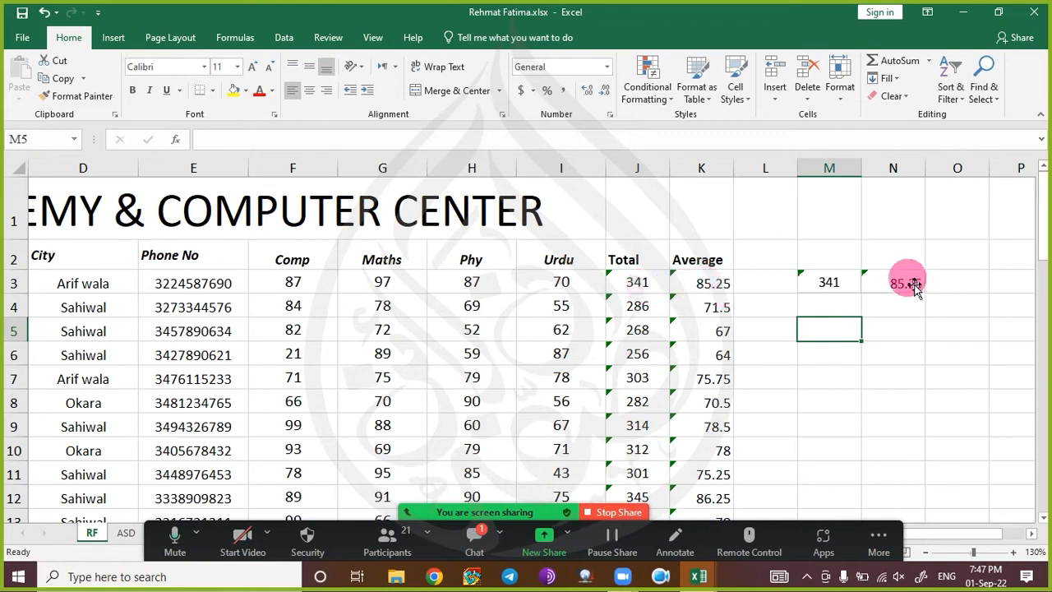
- Set the first student's Maths mark in G3 to 79 and check the total and average in J3:K3
click(374, 285)
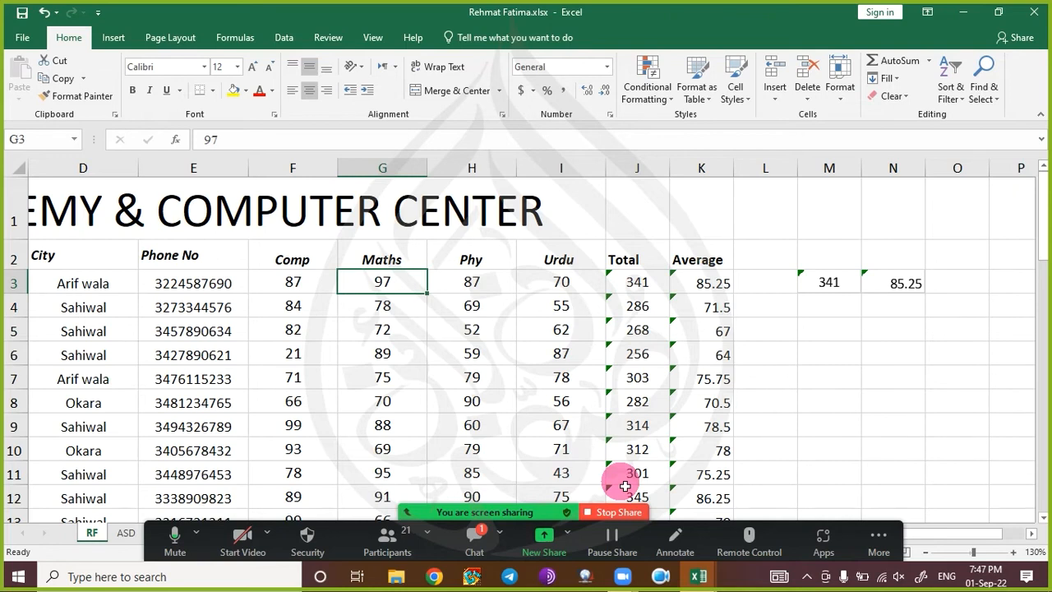
text(79)
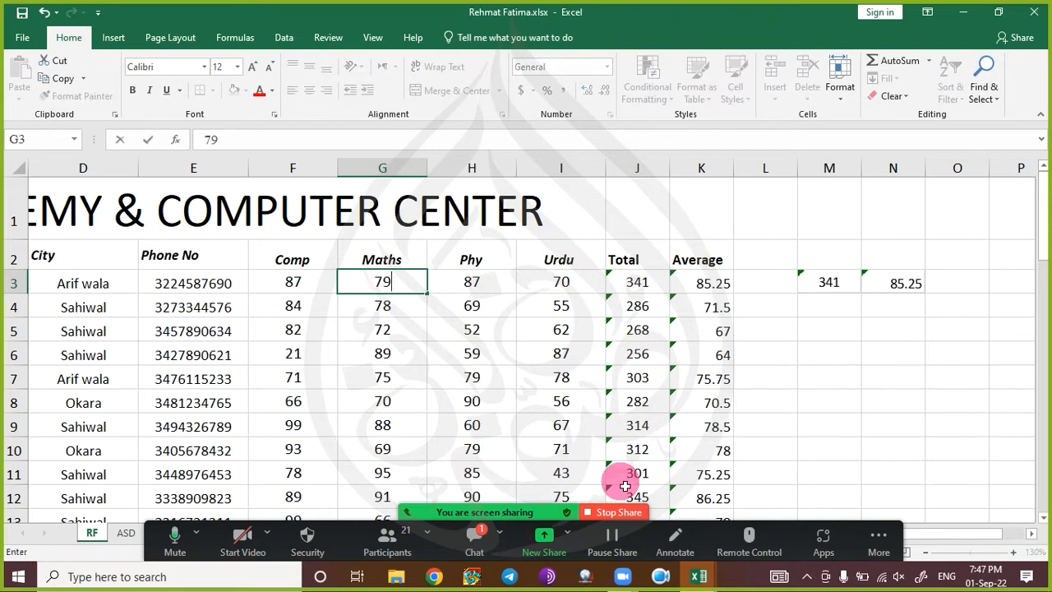
key(Return)
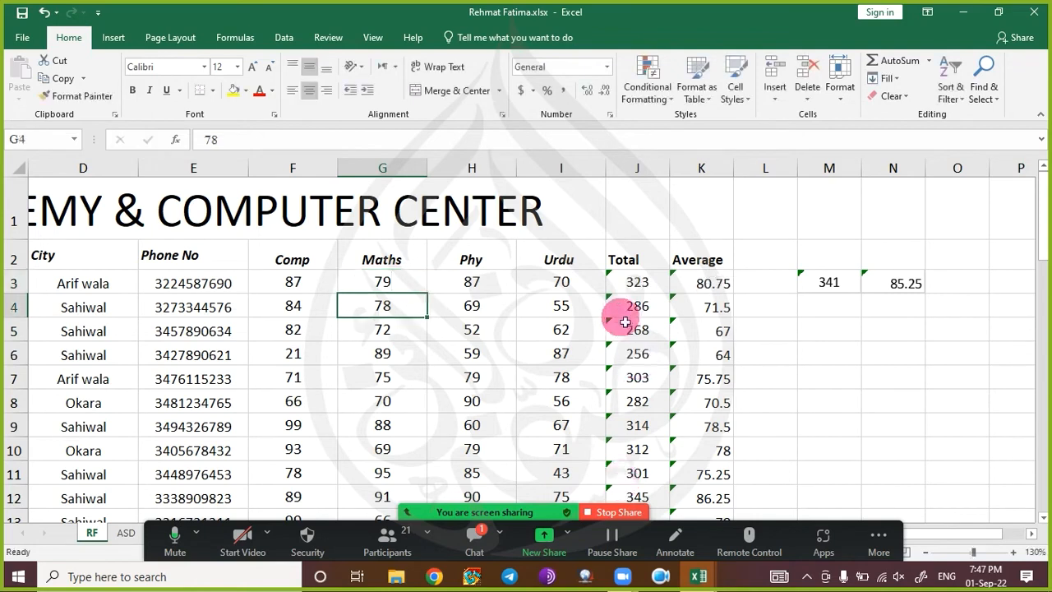
drag(639, 280, 693, 281)
click(699, 308)
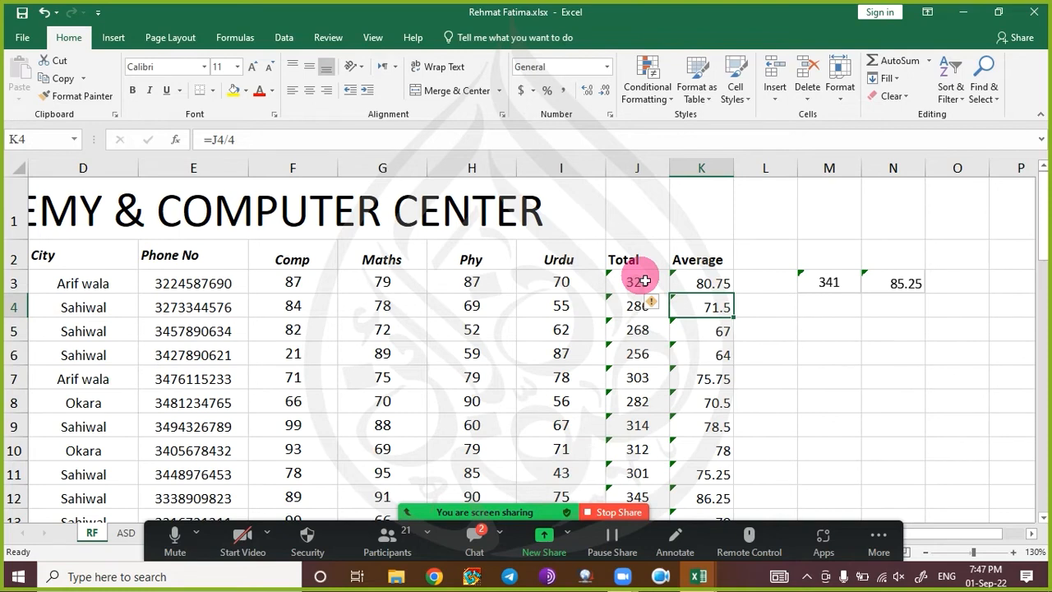
- Delete the pasted picture of the total and average at M3
click(820, 281)
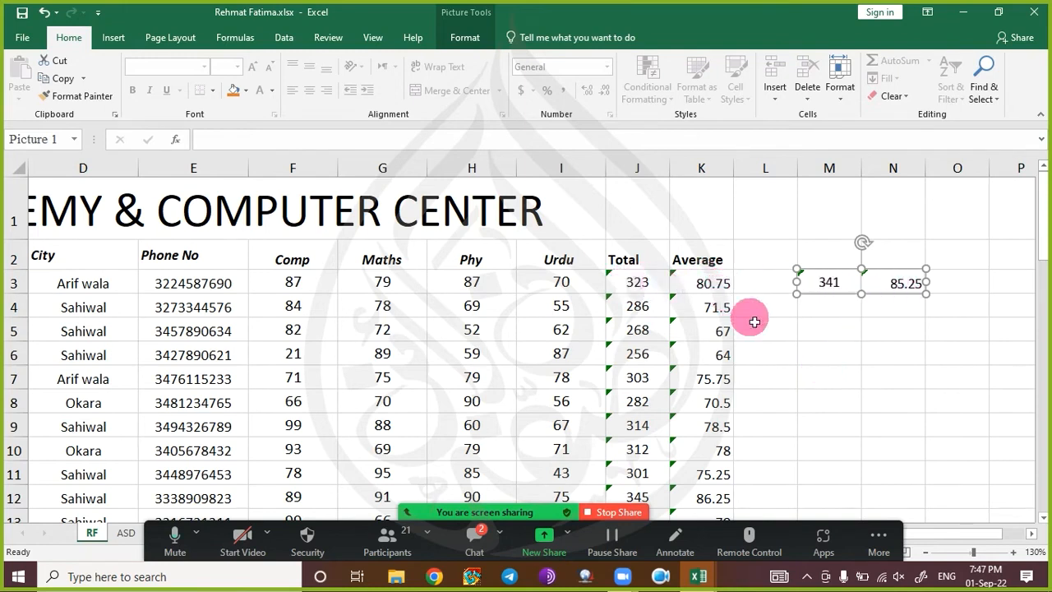
click(693, 305)
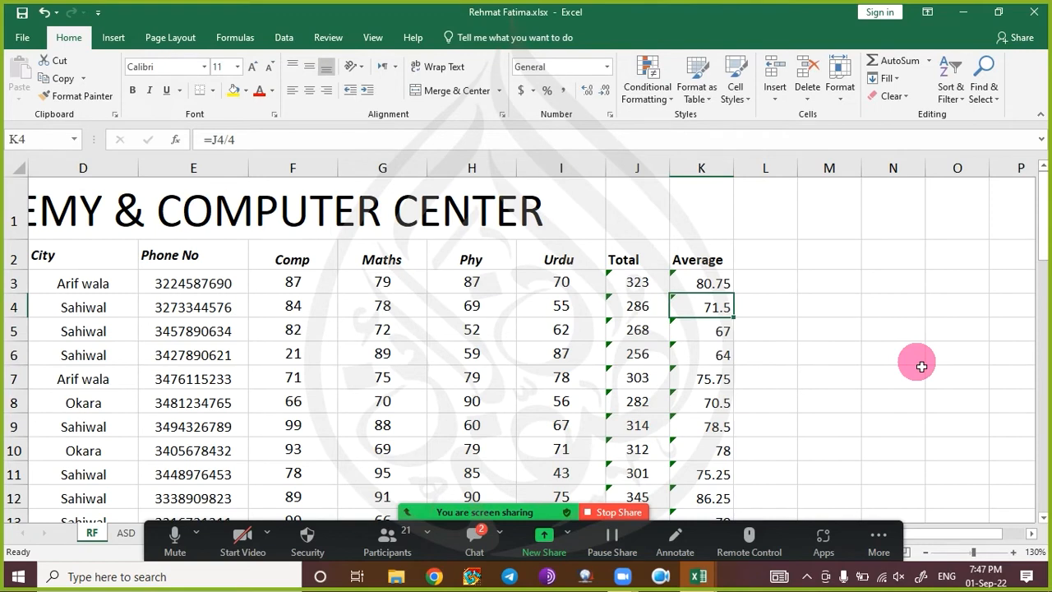
- Format all averages from K3 down column K with two decimal places and check them to the last student row
click(703, 282)
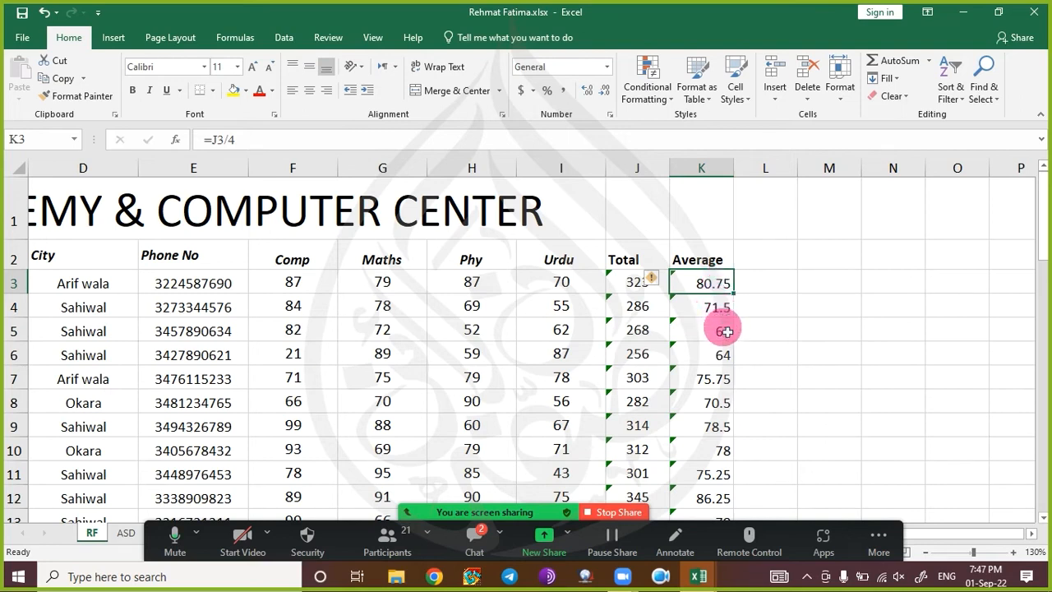
key(ctrl+shift+Down)
scroll(727, 332, up, 13)
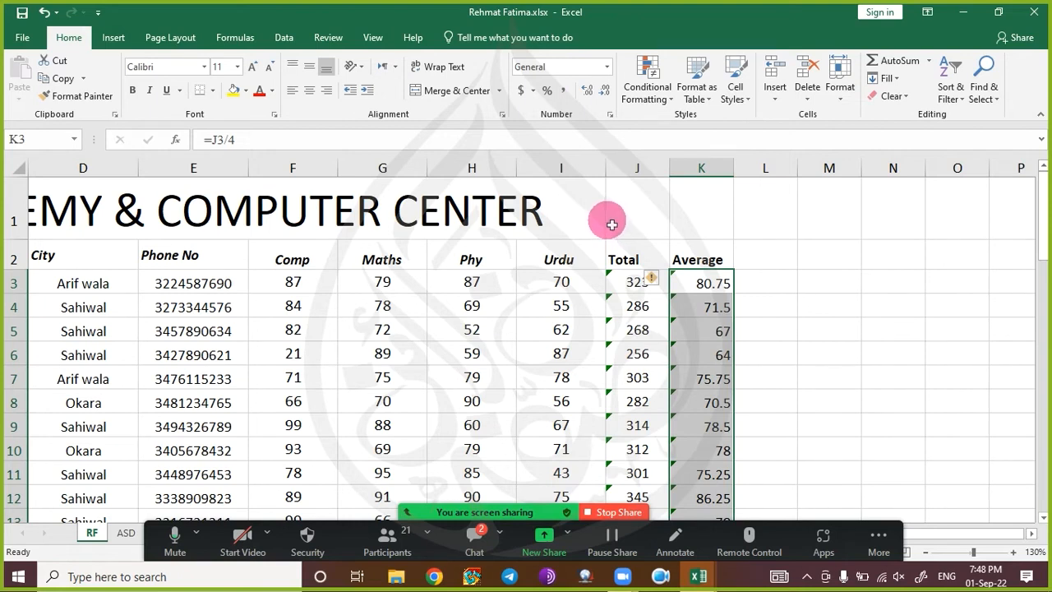
click(604, 92)
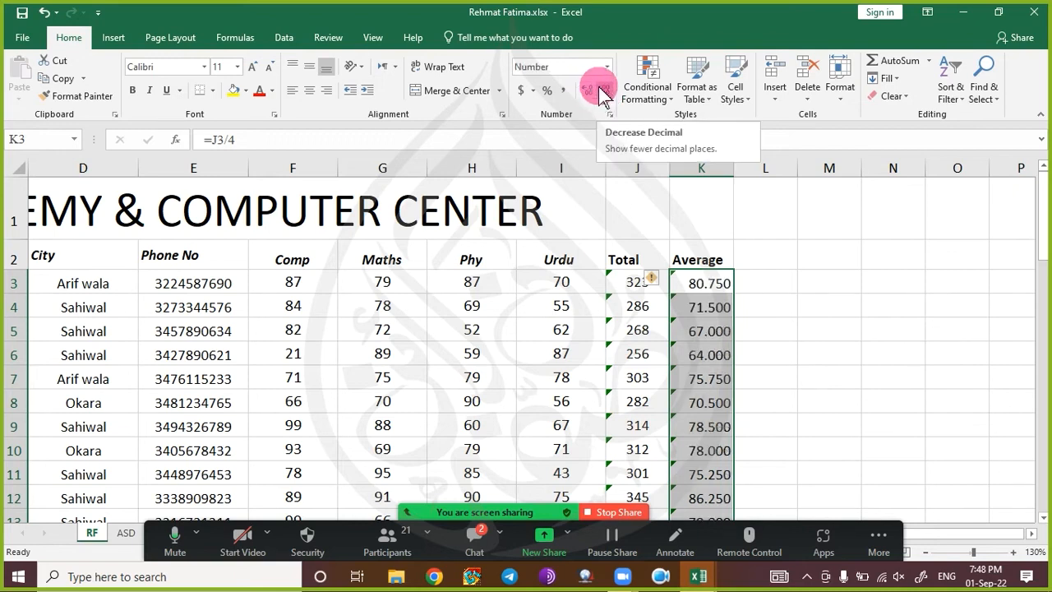
click(604, 92)
drag(723, 283, 734, 304)
click(721, 280)
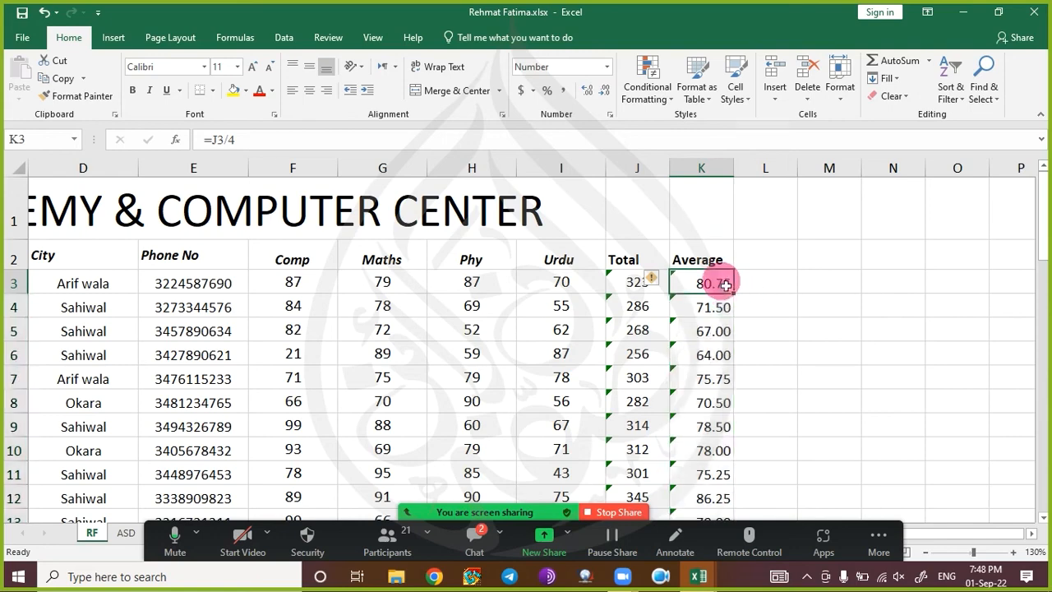
scroll(740, 334, down, 12)
scroll(742, 338, down, 4)
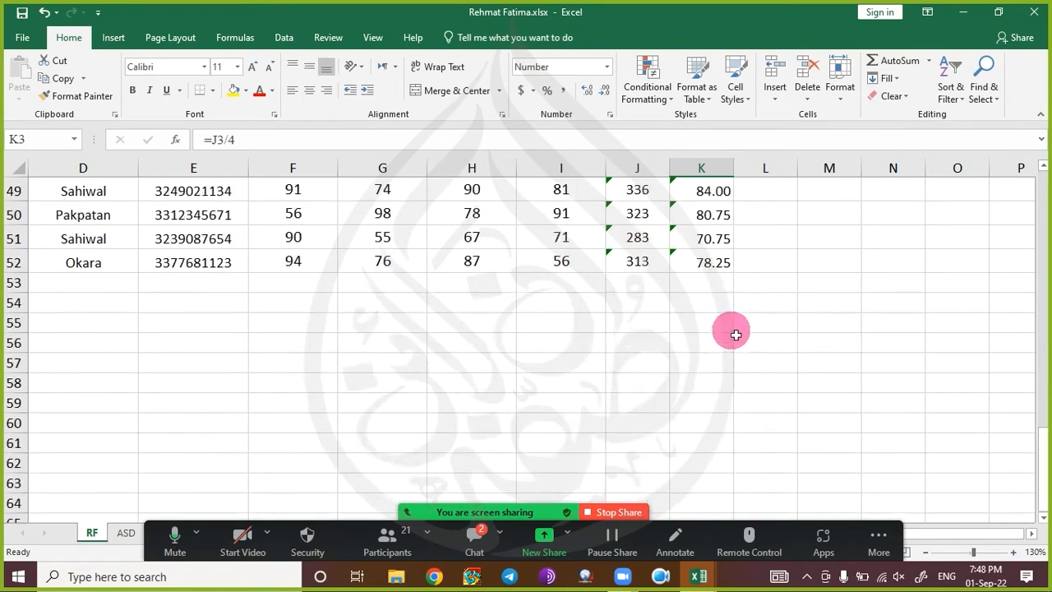
scroll(733, 331, up, 15)
scroll(732, 327, up, 2)
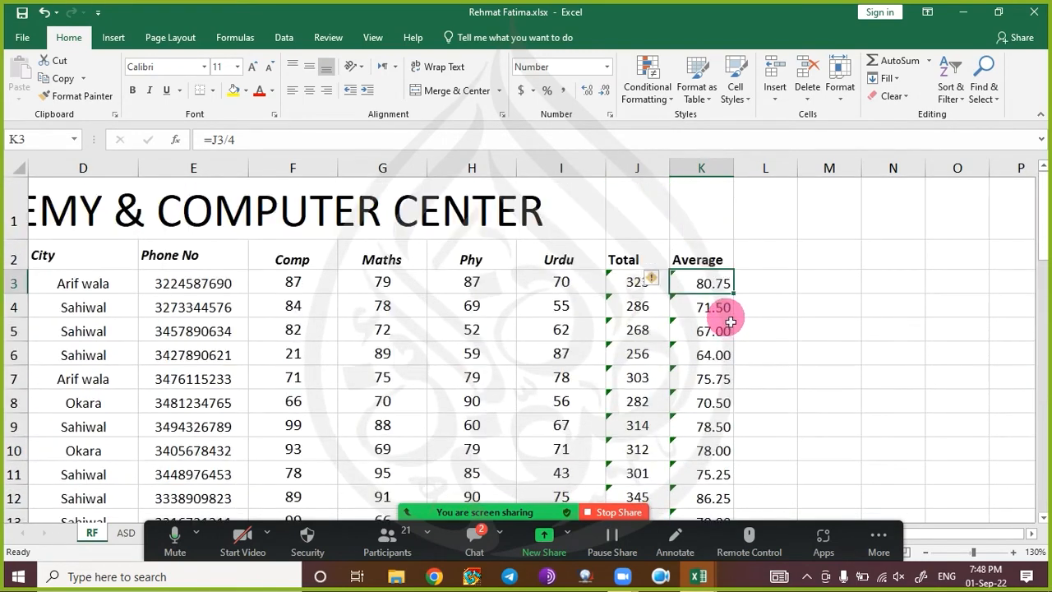
- Read the participants' messages in the Zoom meeting chat and close the chat window
click(474, 539)
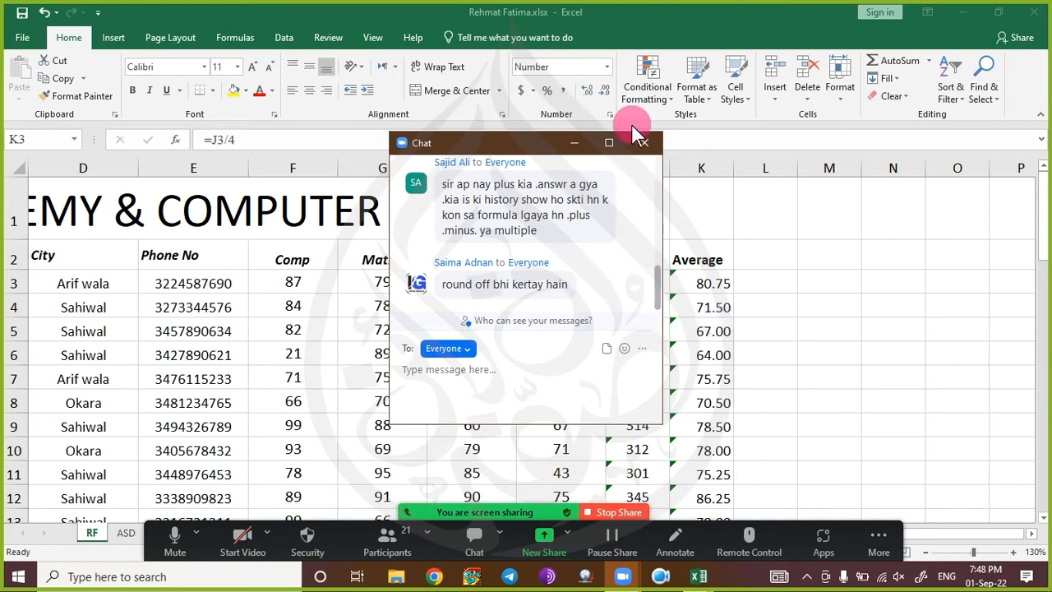
click(644, 143)
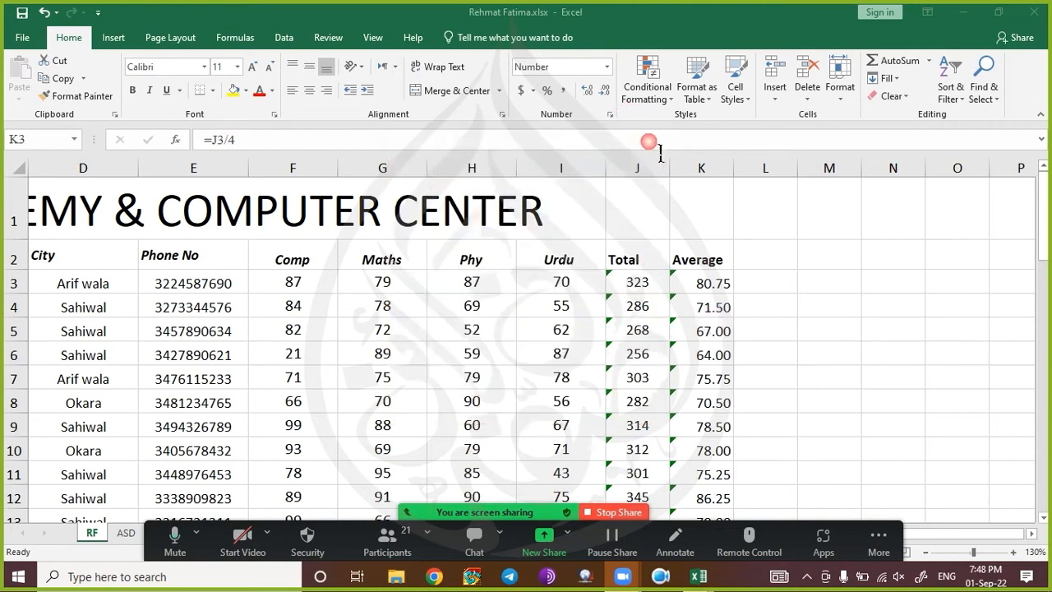
- Select all averages from K3 down column K and reduce them to whole numbers without decimal places
click(705, 283)
key(ctrl+shift+Down)
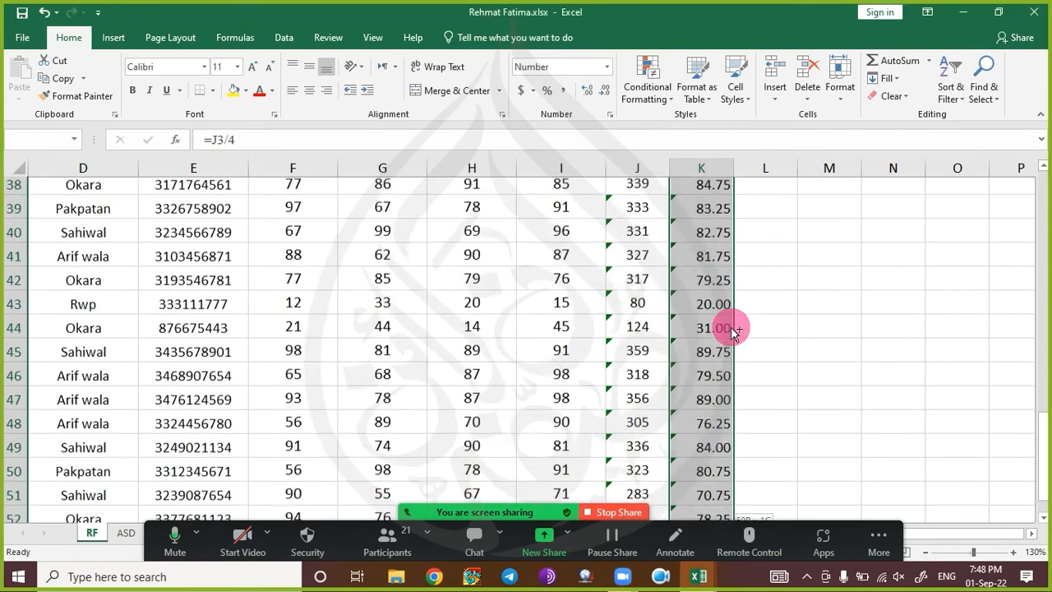
scroll(743, 327, up, 11)
scroll(751, 326, up, 2)
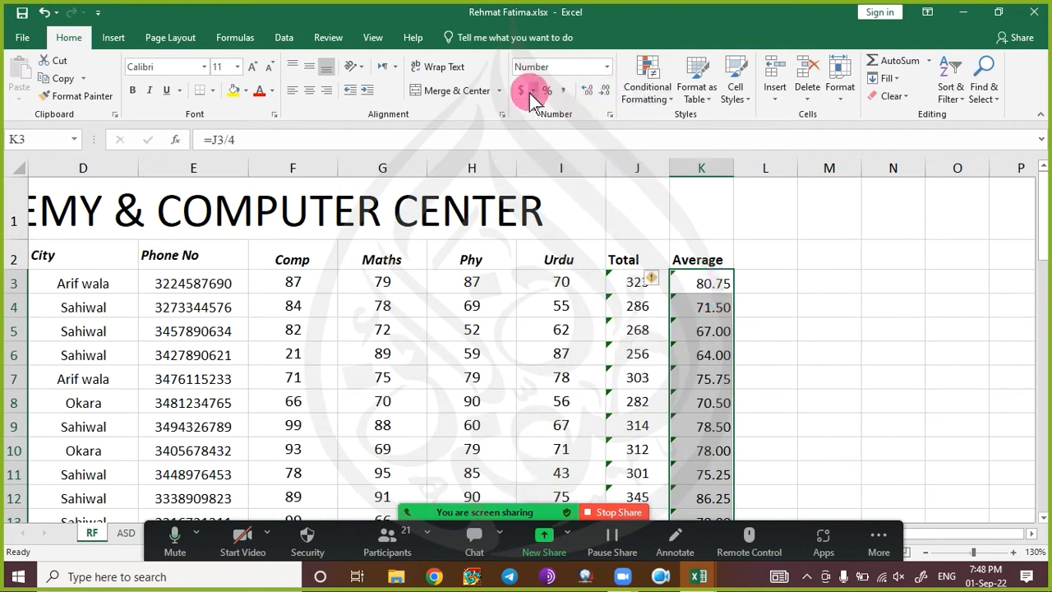
click(604, 90)
click(604, 90)
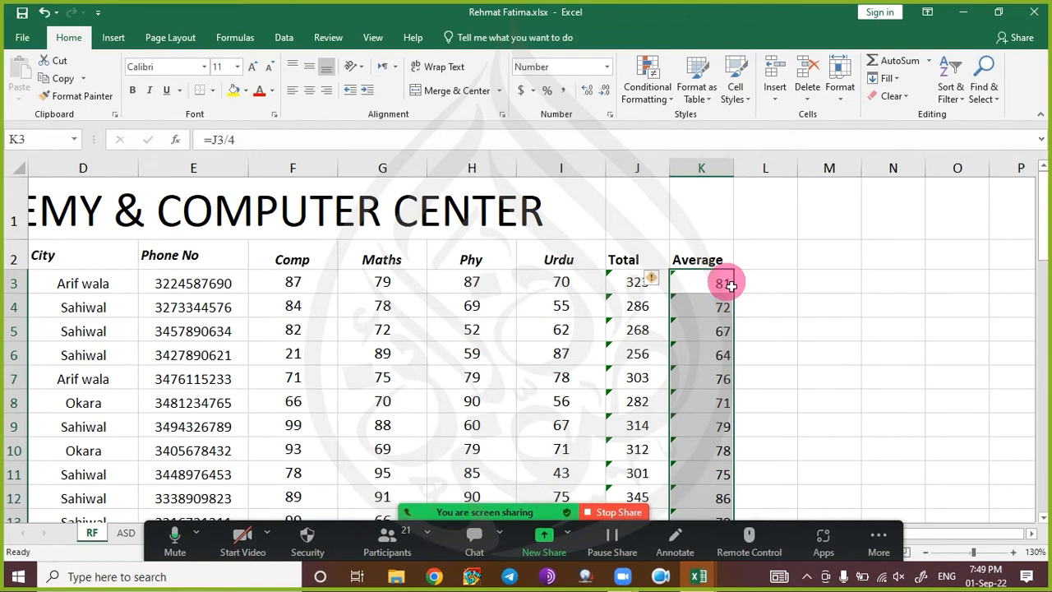
- Increase the averages in column K to four decimal places and bring them back to two
click(586, 91)
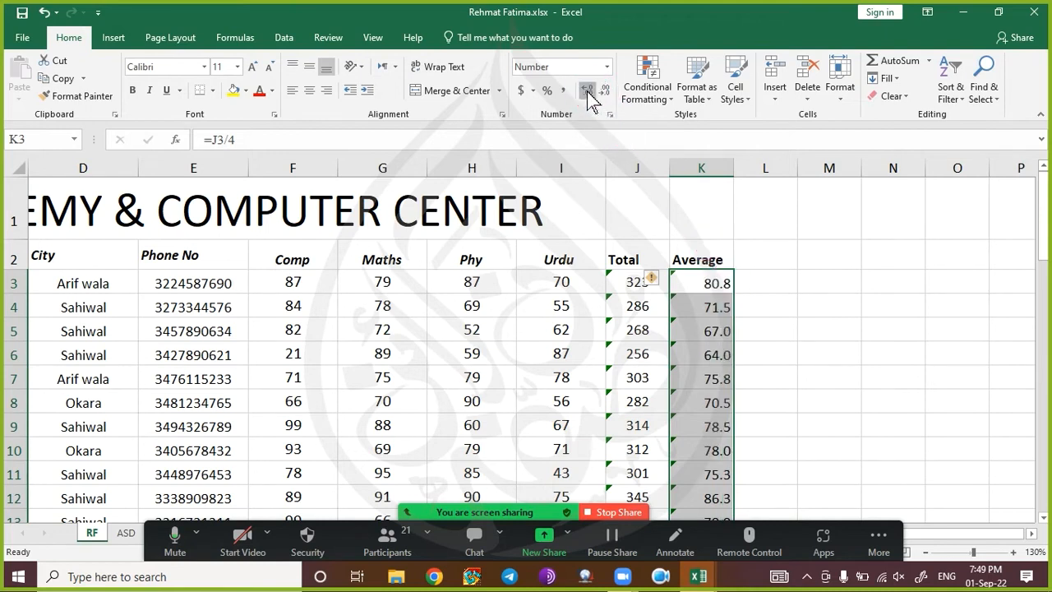
click(587, 91)
click(588, 91)
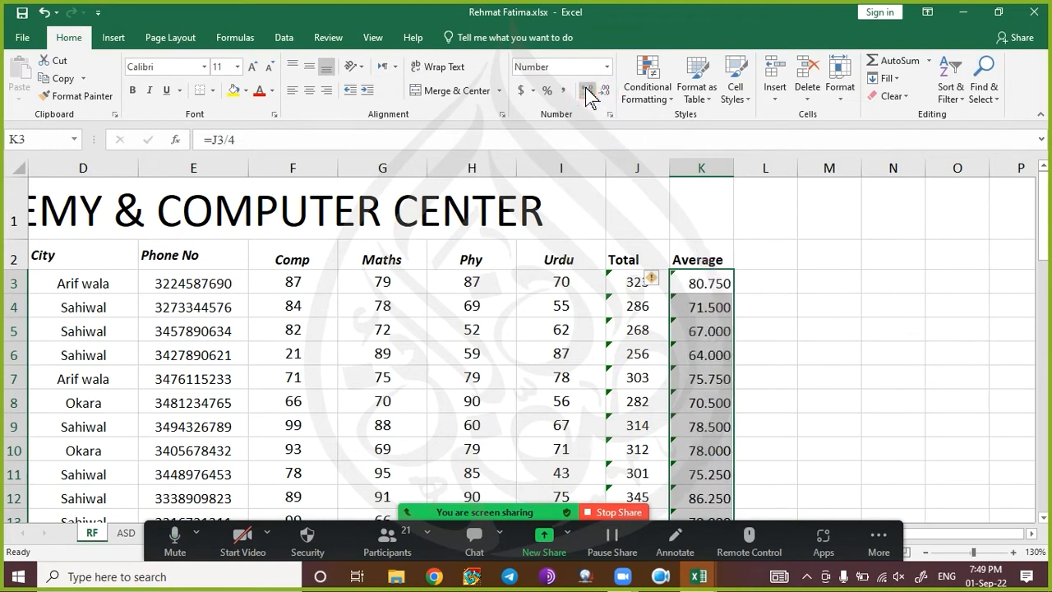
click(588, 92)
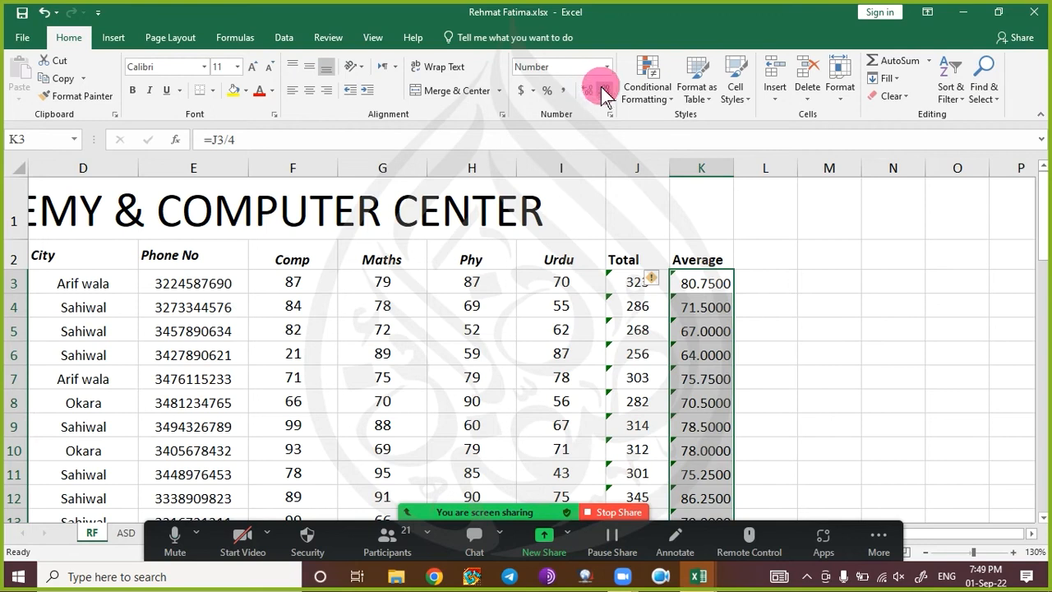
click(605, 91)
click(605, 91)
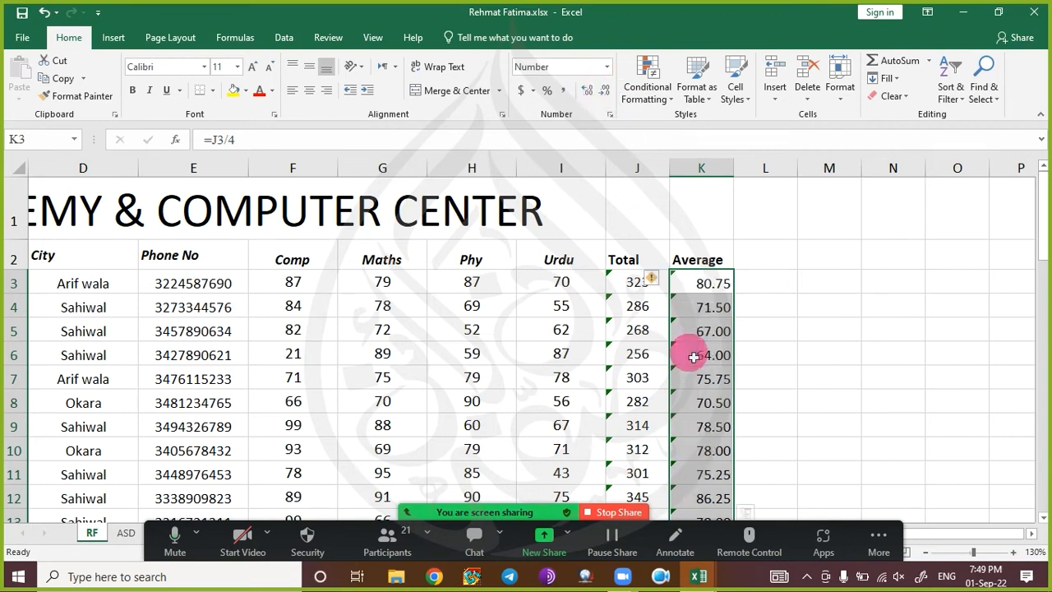
- Read the participants' latest questions in the Zoom meeting chat and minimize the chat window
click(715, 309)
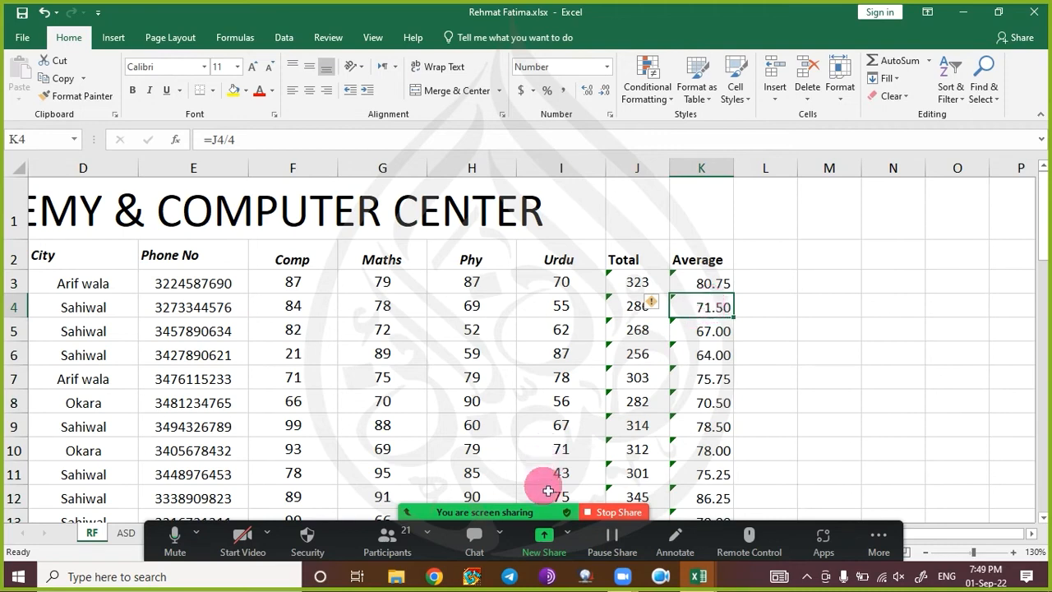
click(471, 554)
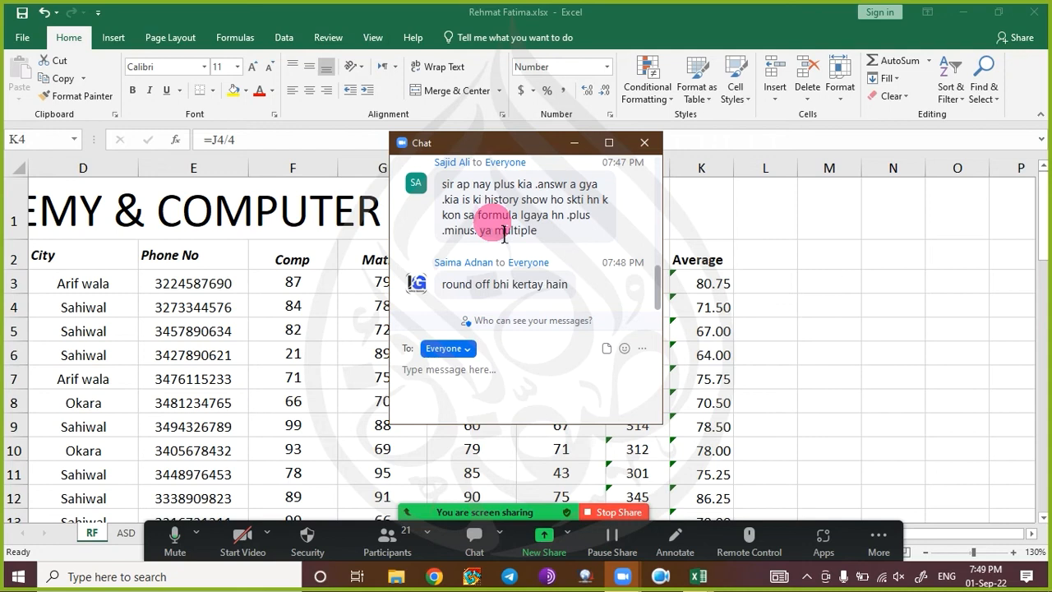
click(573, 143)
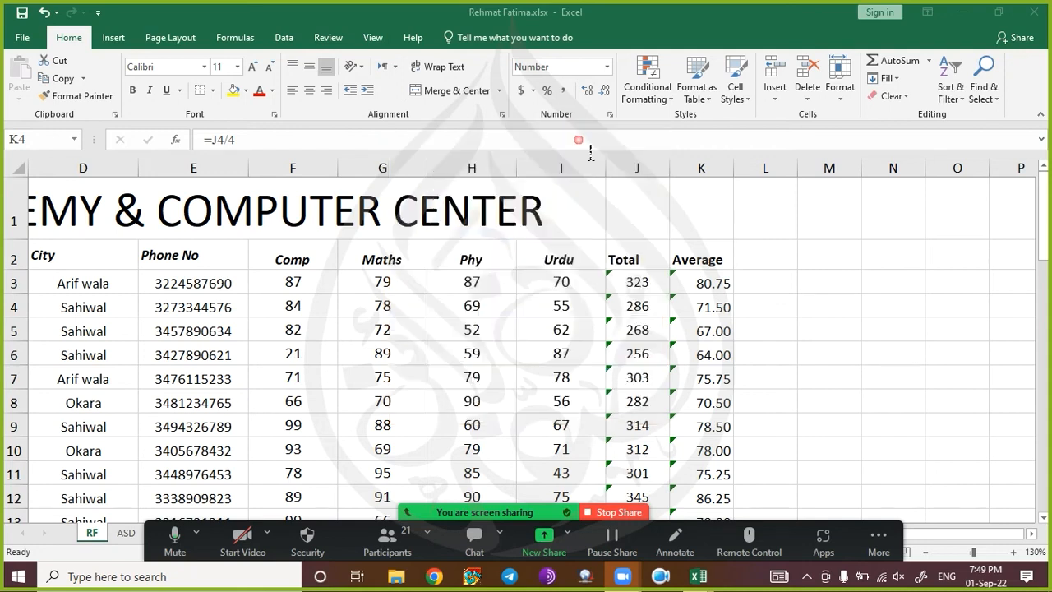
- Select the first student's total in J3 and display the worksheet's formulas instead of their results
click(781, 284)
click(777, 280)
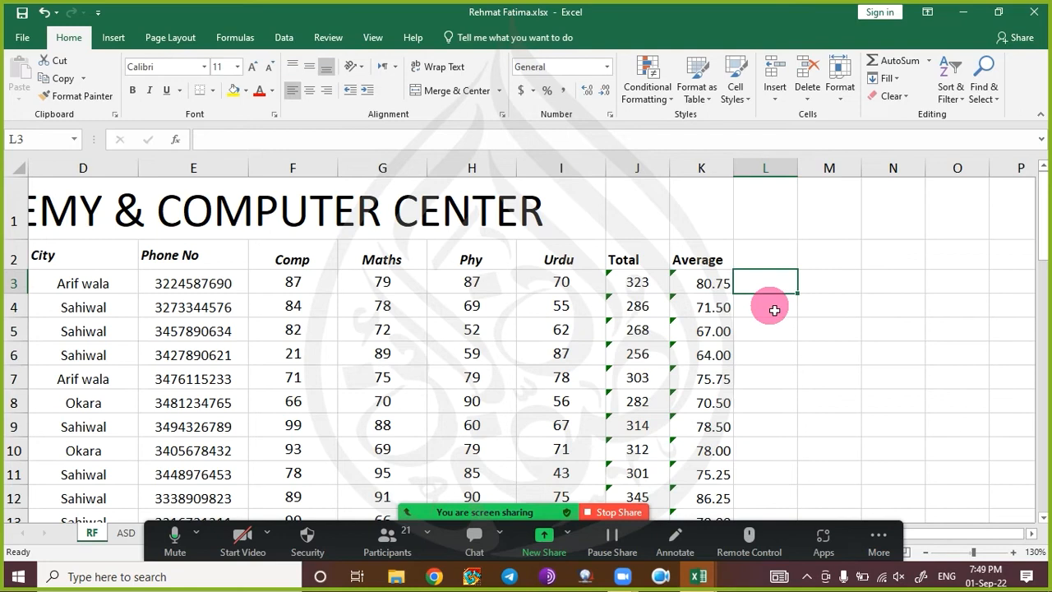
click(818, 284)
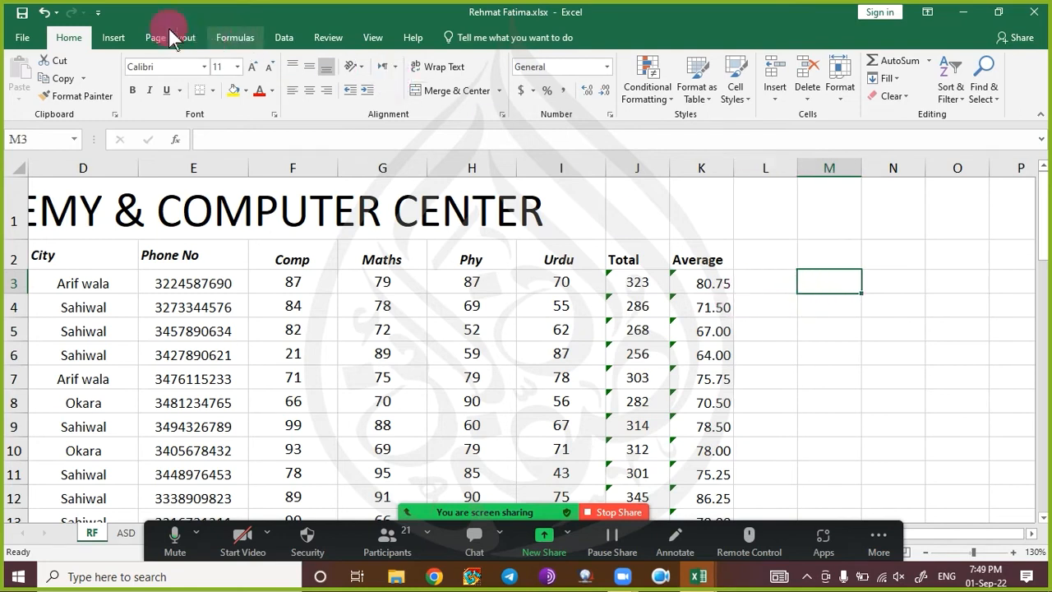
click(624, 287)
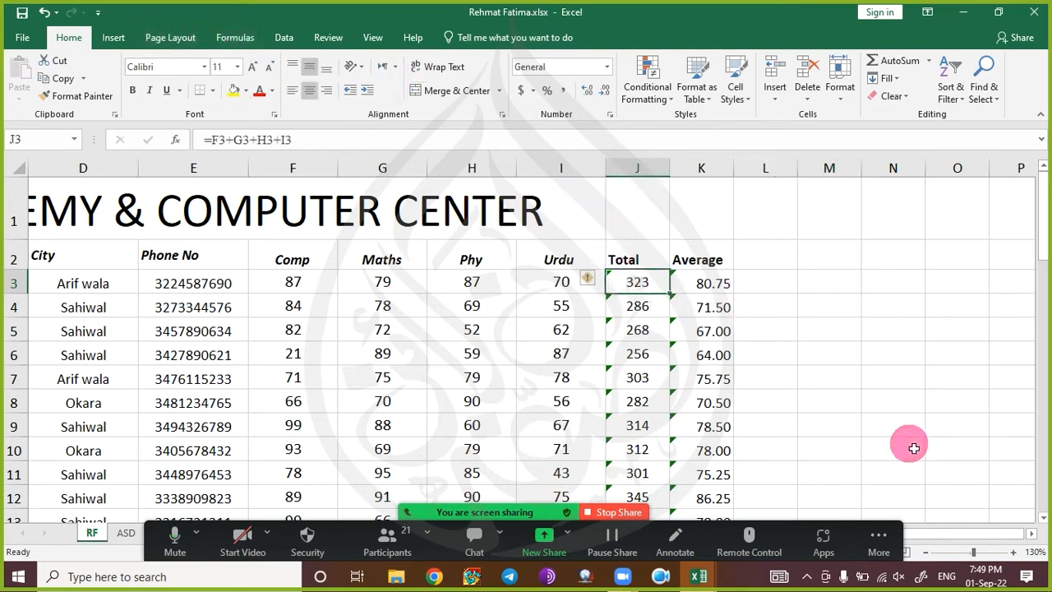
click(228, 39)
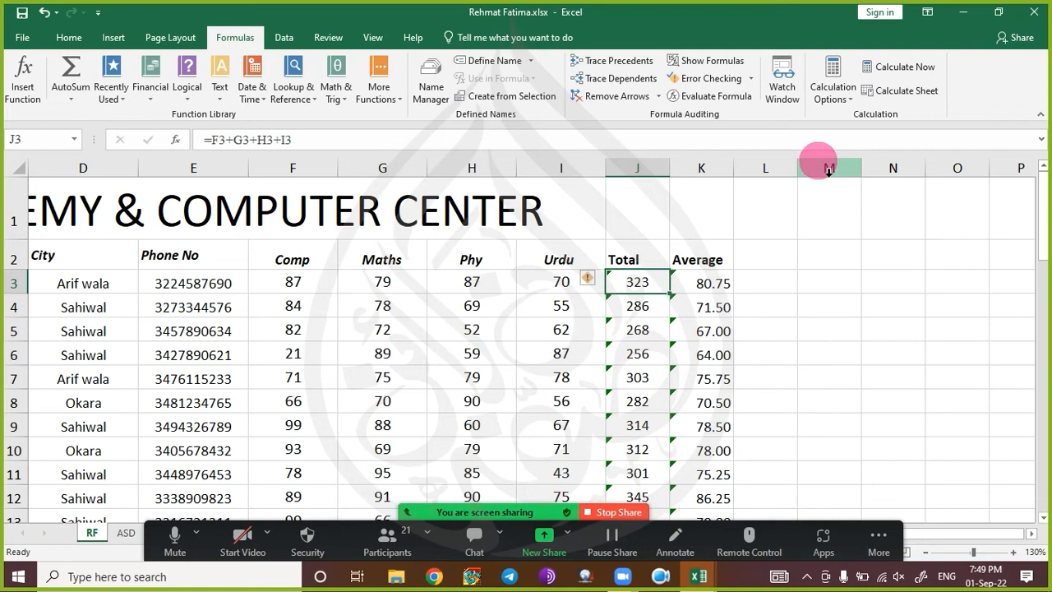
click(723, 64)
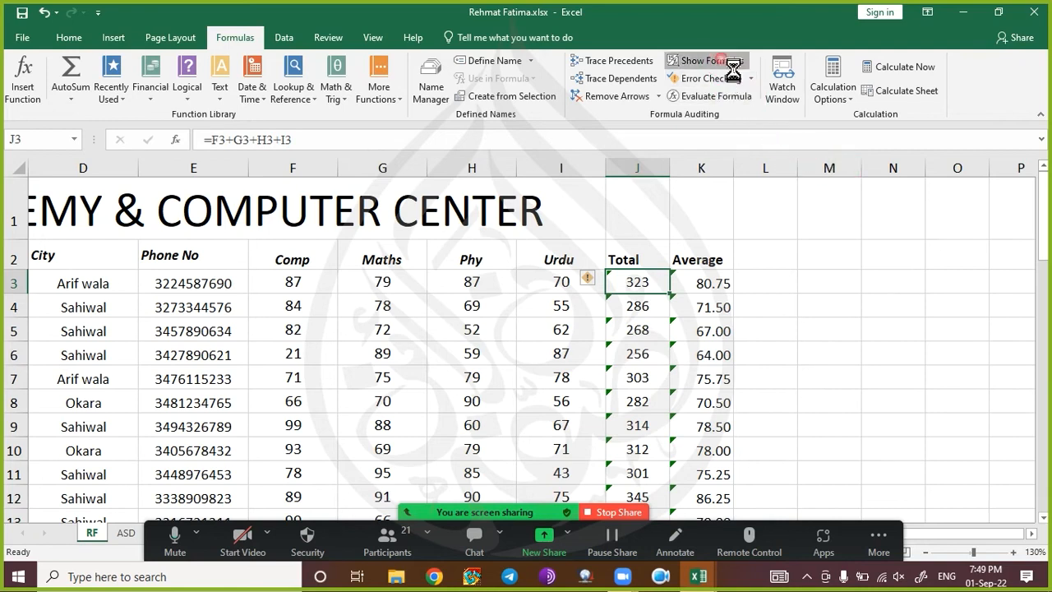
- Find the Total and Average columns and examine the formulas shown for row 5 in J5 and K5
middle_click(728, 406)
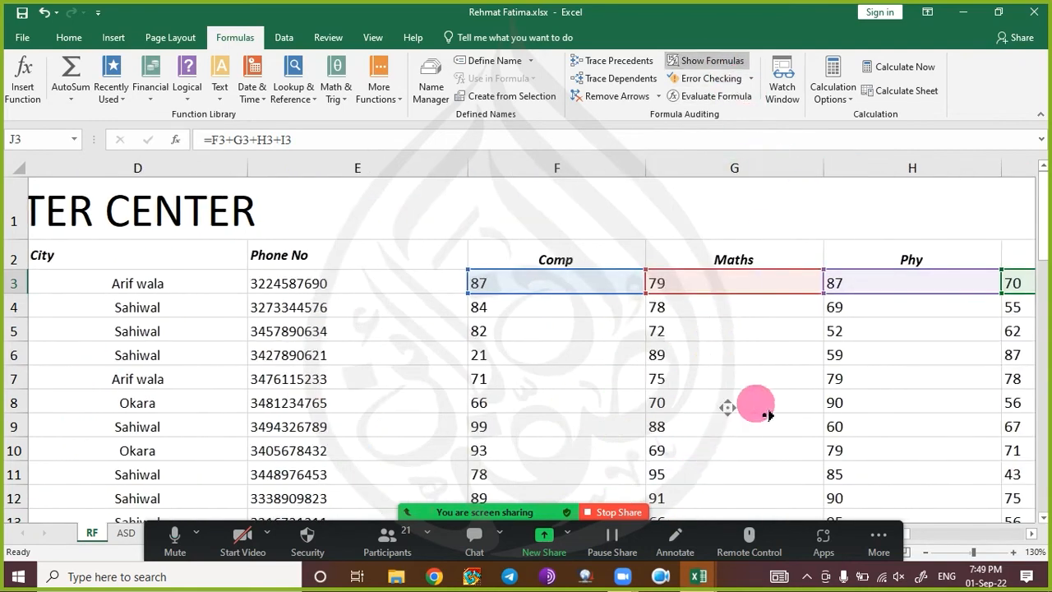
middle_click(849, 382)
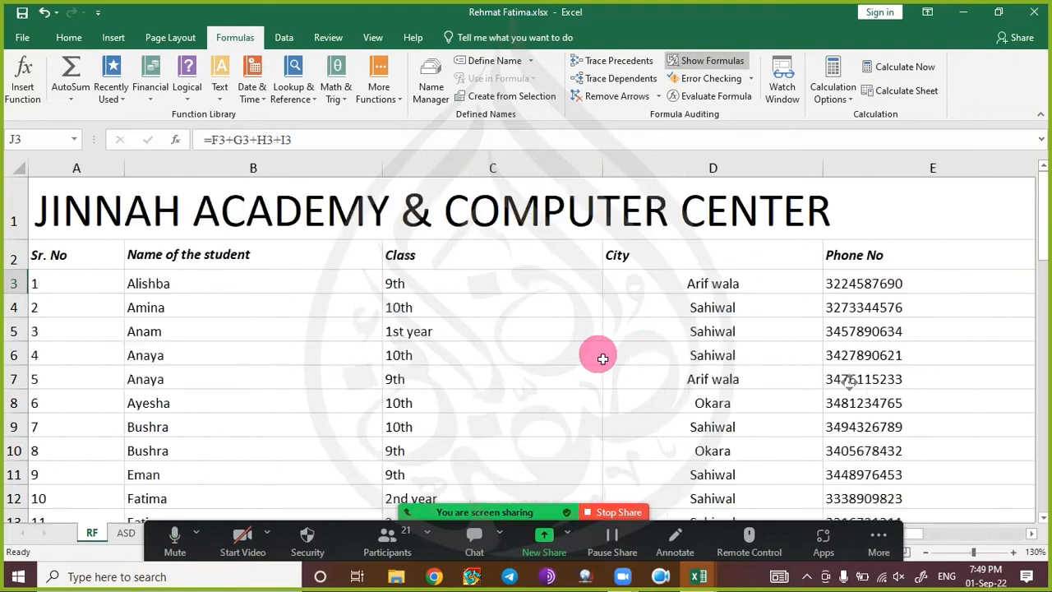
middle_click(904, 365)
middle_click(669, 342)
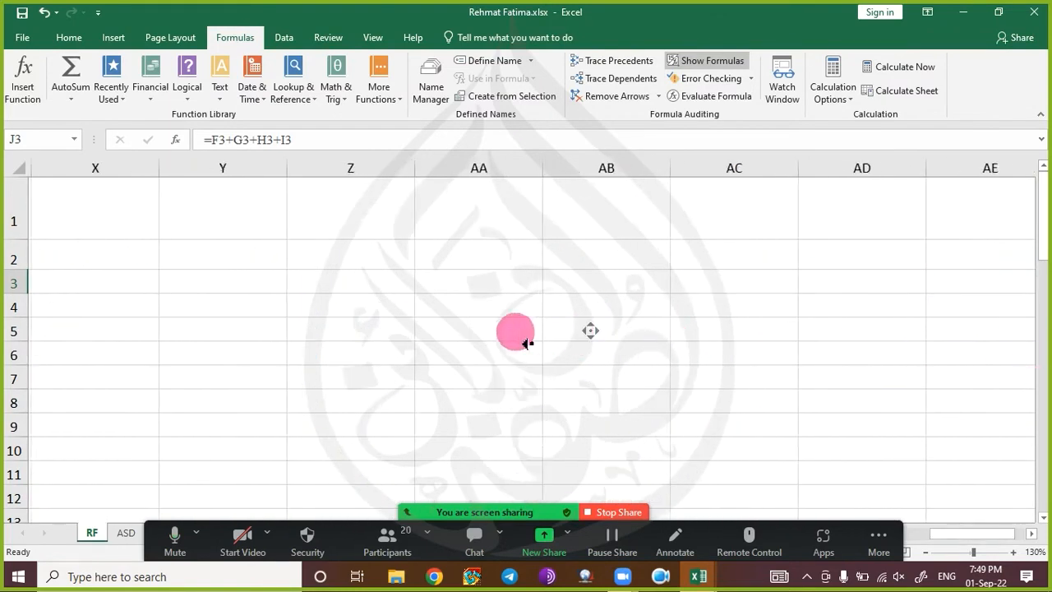
click(491, 346)
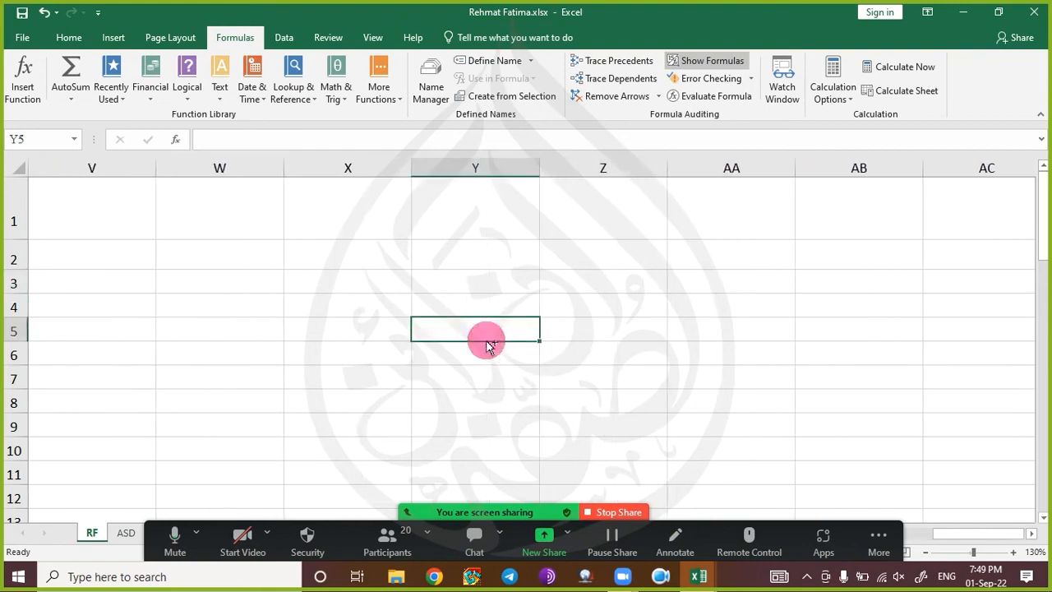
key(ctrl+Left)
key(Left)
key(Left)
key(Left)
key(Left)
key(Right)
key(Right)
key(Right)
key(Right)
key(Right)
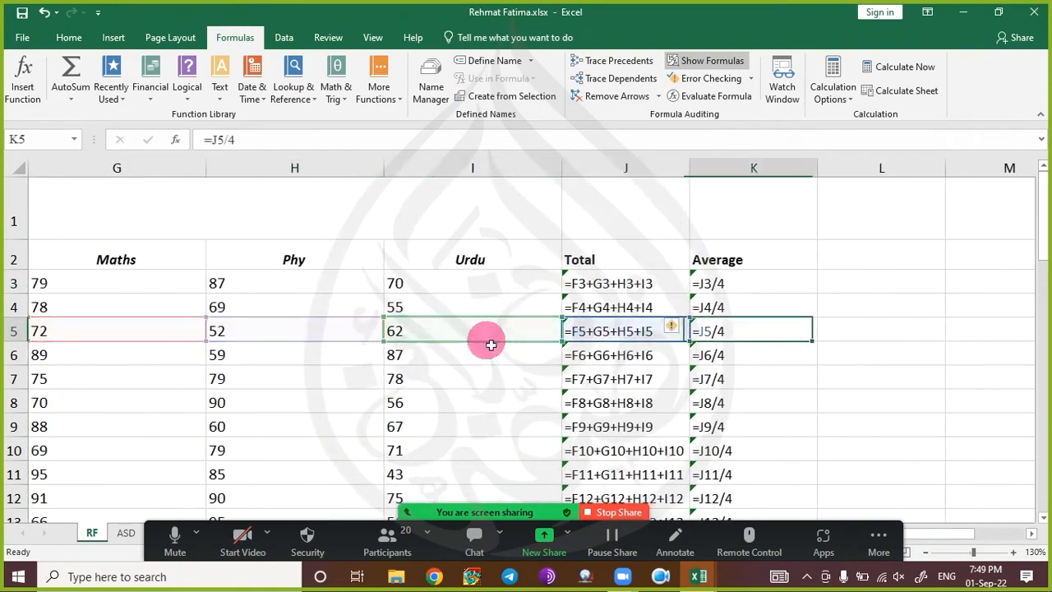
key(Left)
key(Left)
key(Right)
key(Left)
key(Right)
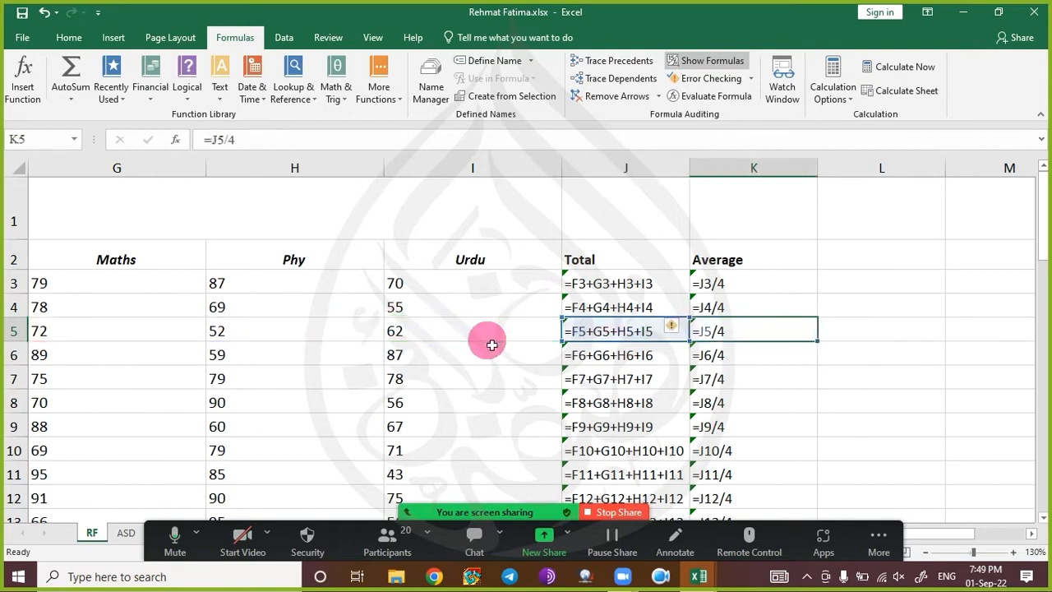
- Compare the total formula in J3 with the average formulas in K5 and K6
click(848, 308)
click(734, 335)
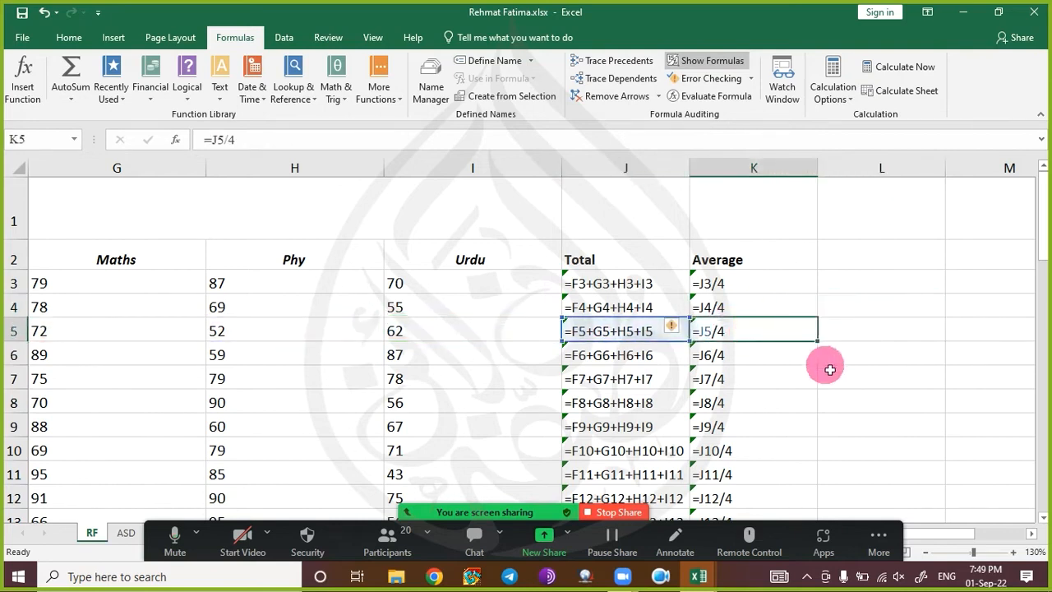
click(873, 397)
click(614, 288)
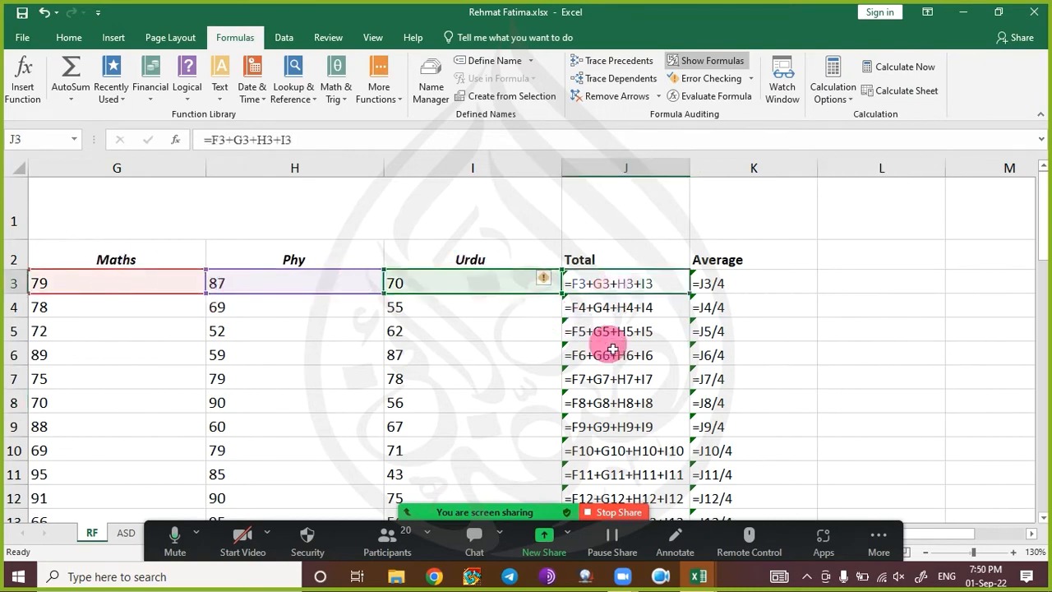
click(753, 355)
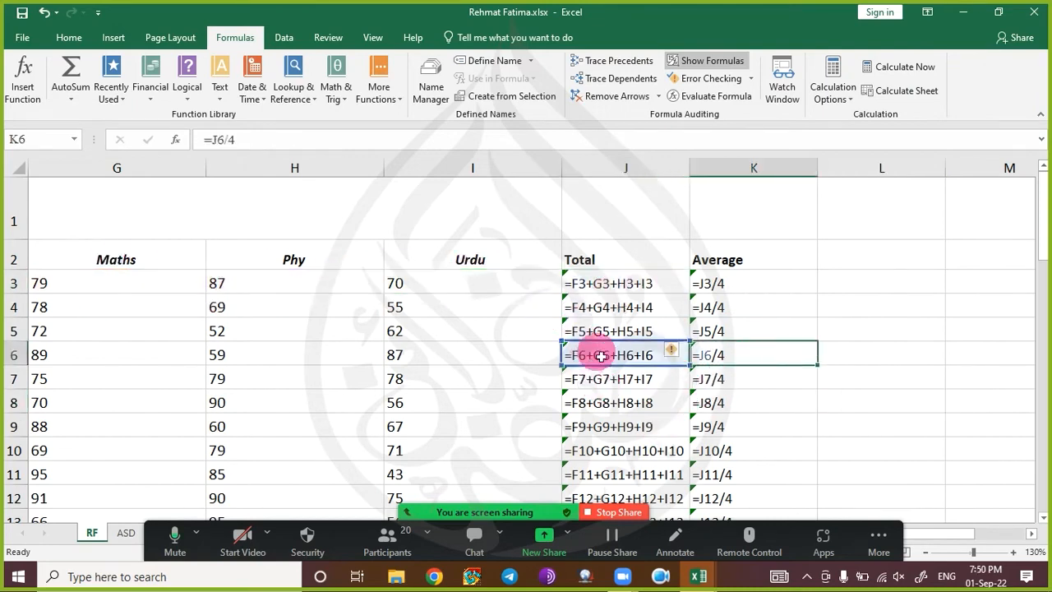
click(927, 380)
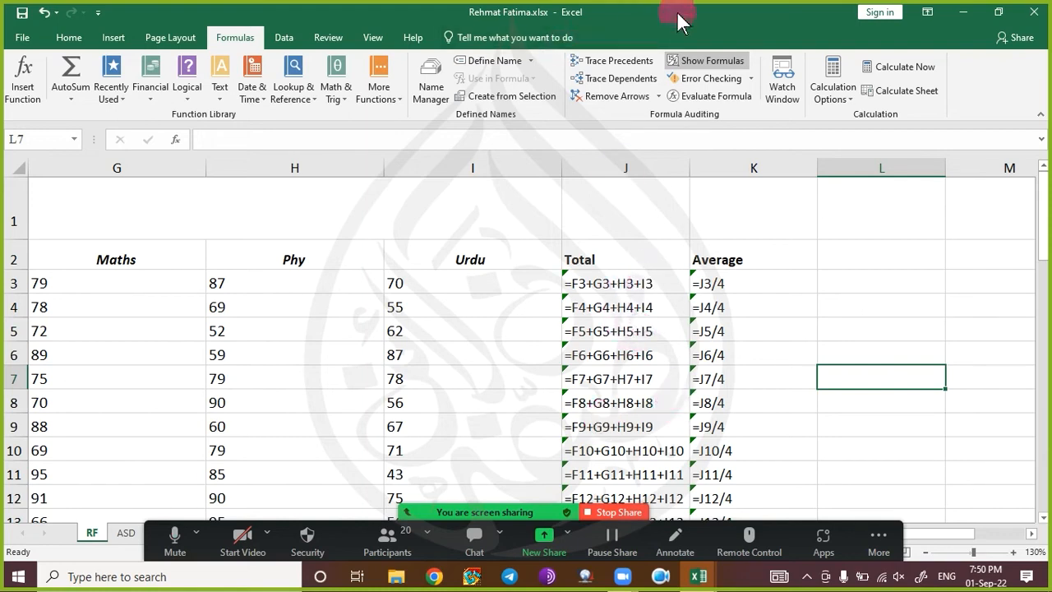
- Turn off Show Formulas so the cells display their results, and check the formula behind the total in J6
click(697, 63)
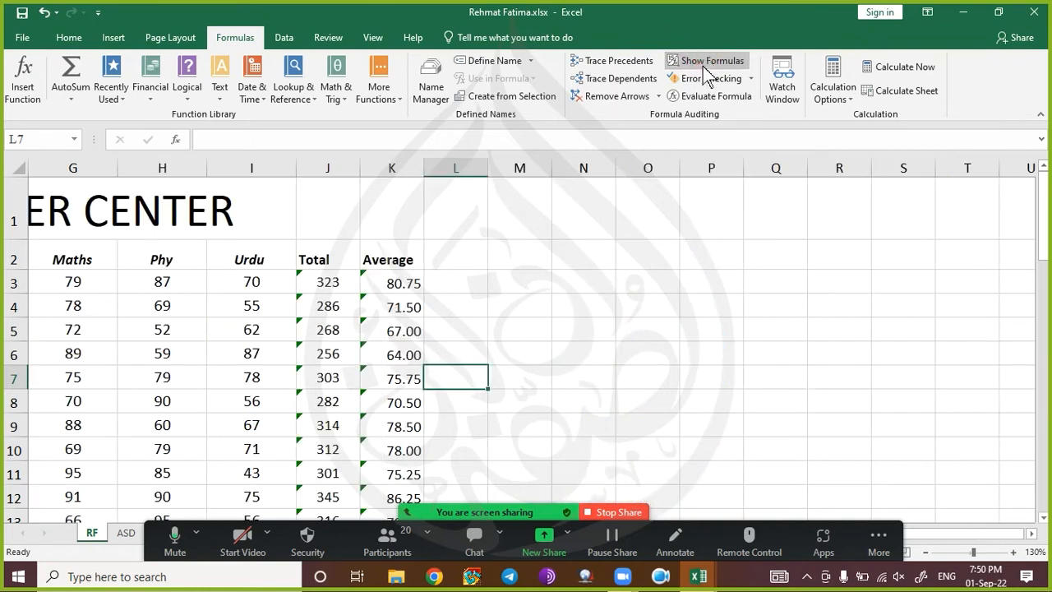
click(545, 335)
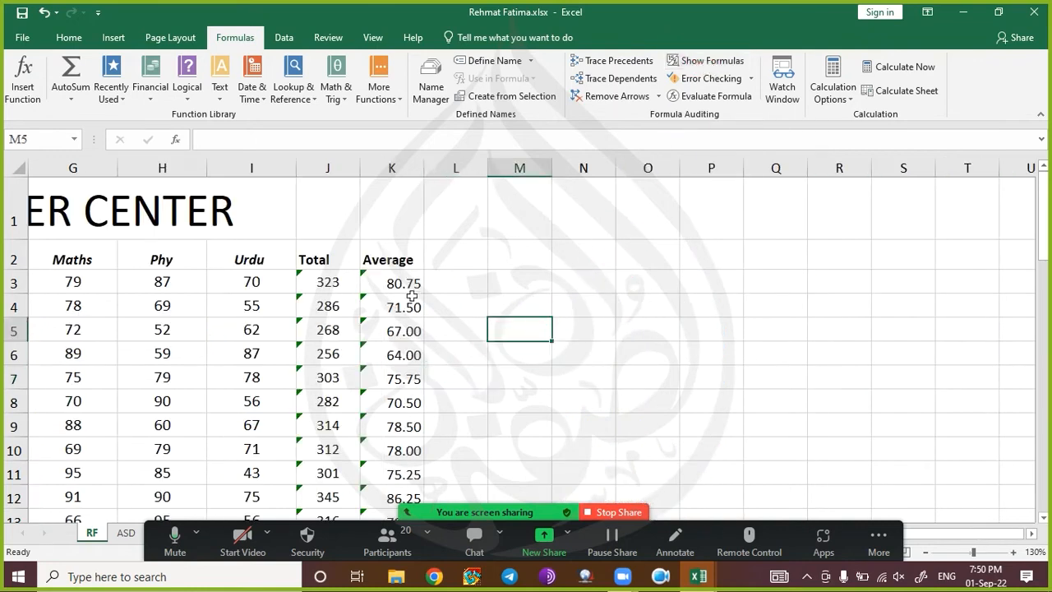
click(333, 351)
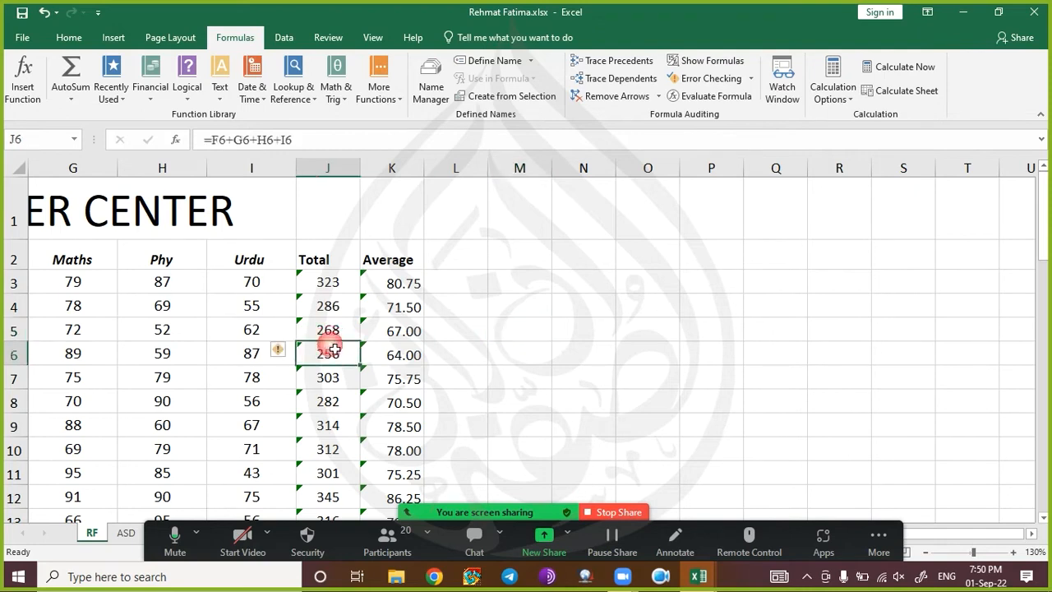
click(72, 39)
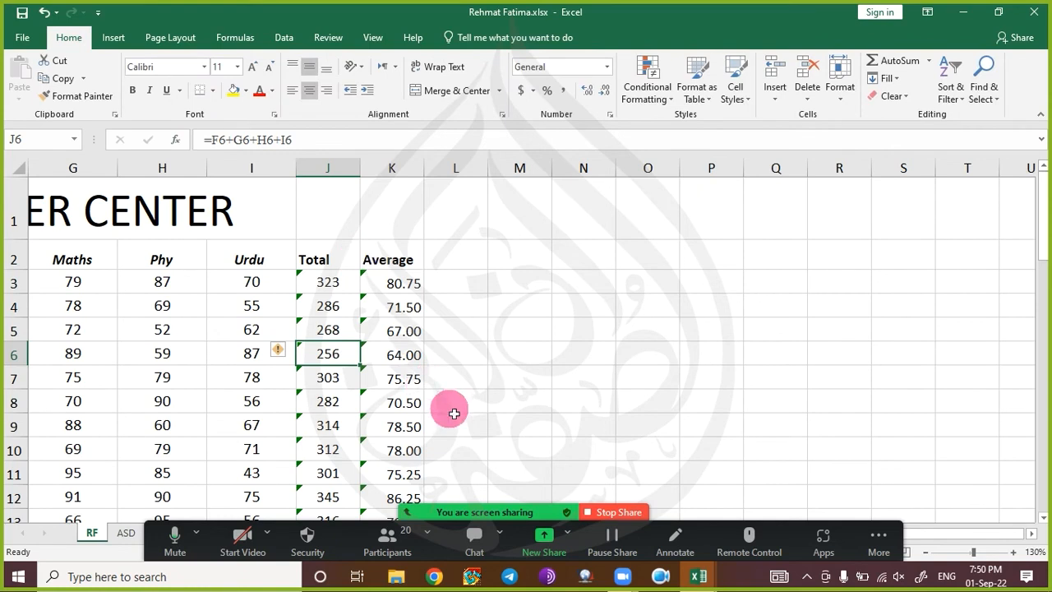
- Read back through the earlier participant messages in the Zoom meeting chat and minimize the chat window
click(472, 538)
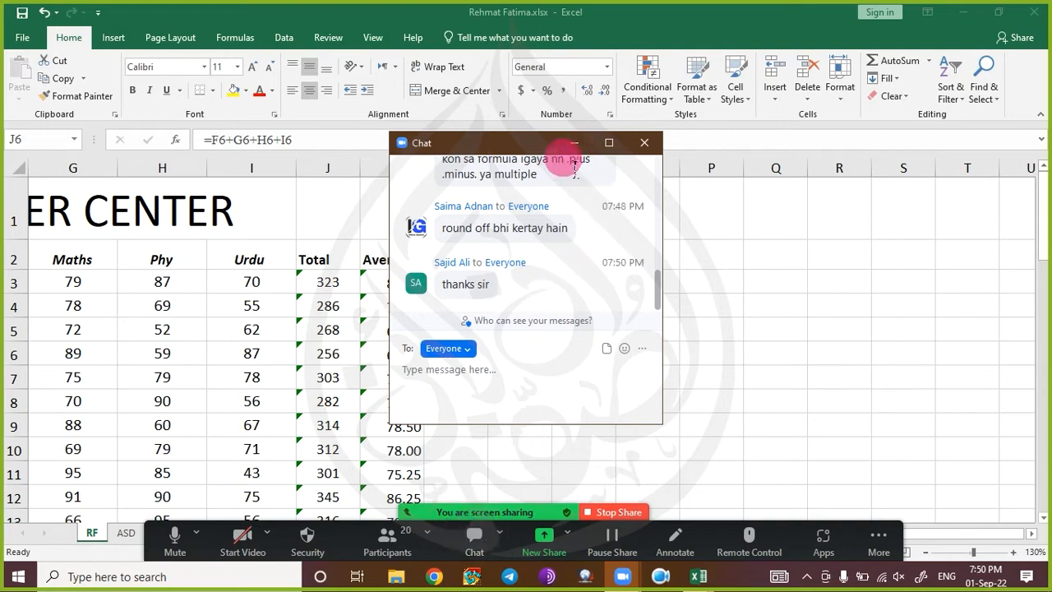
scroll(567, 312, up, 2)
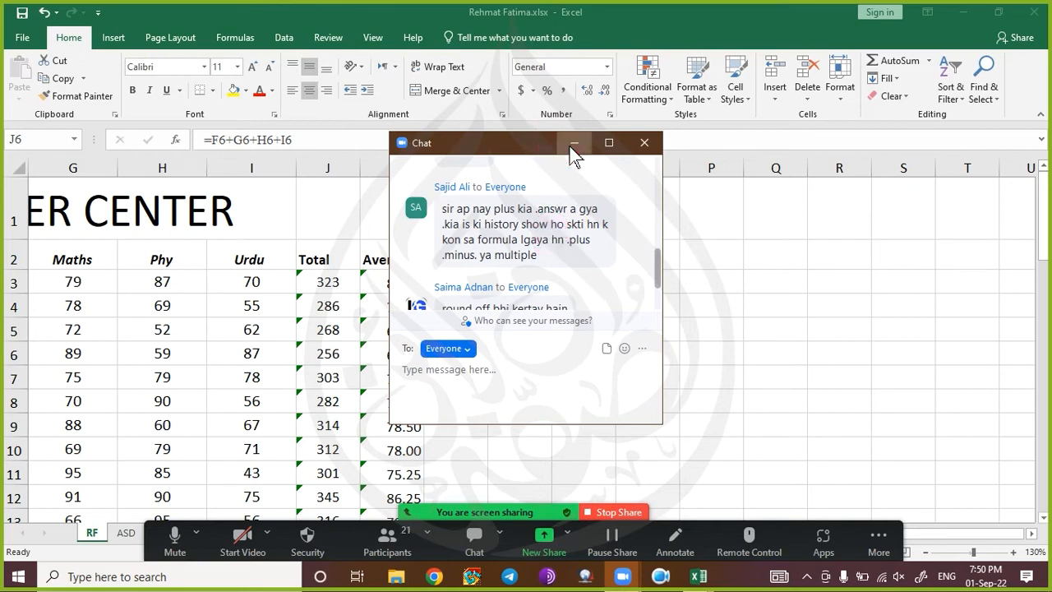
click(643, 142)
click(498, 536)
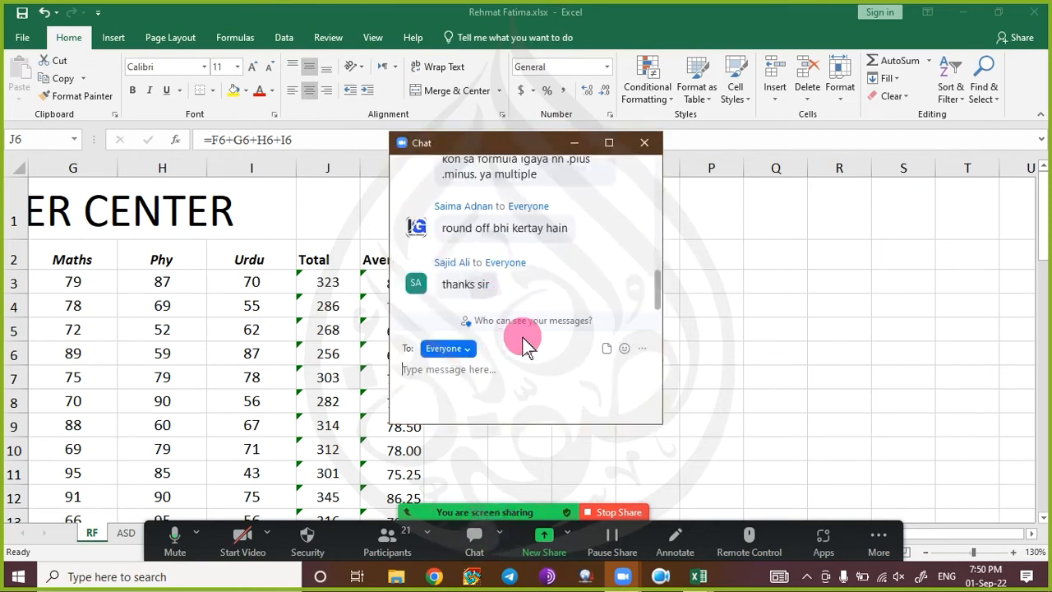
scroll(525, 246, up, 3)
scroll(509, 210, down, 3)
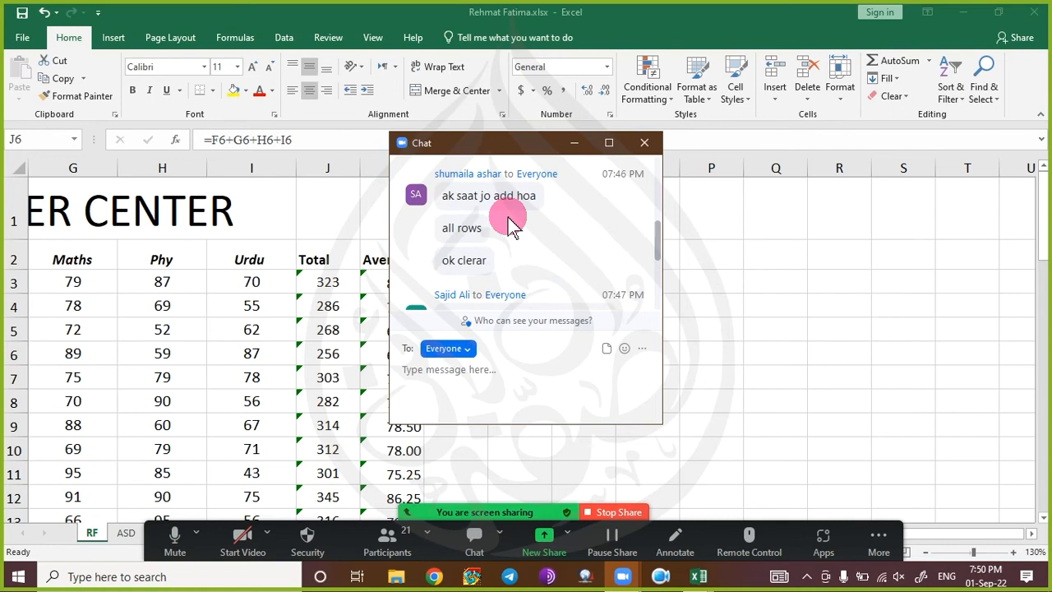
scroll(504, 201, up, 1)
click(573, 142)
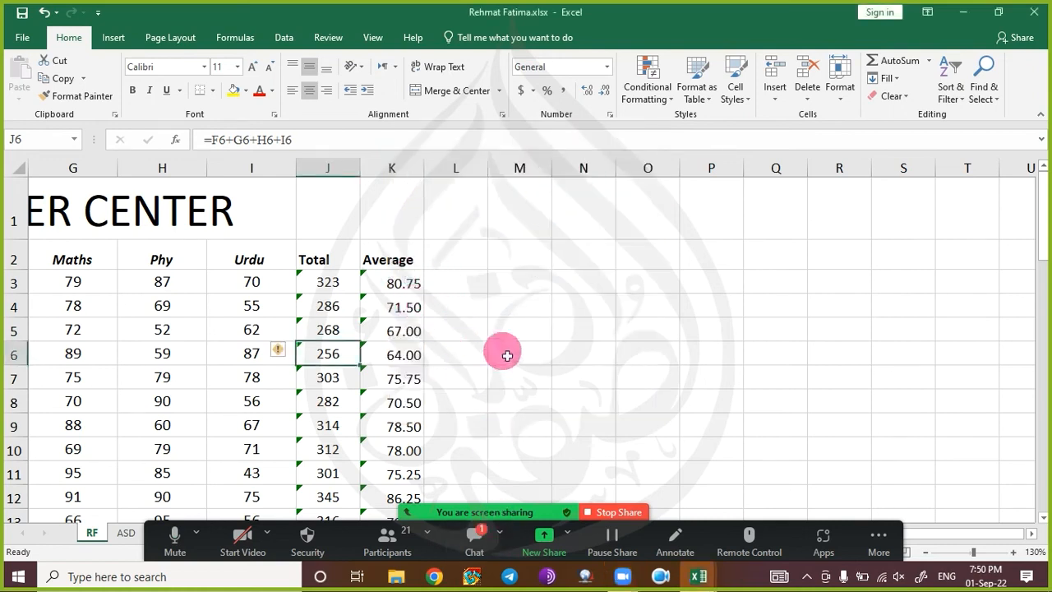
- Check the Zoom meeting chat twice for new replies and questions, minimizing it after each check
click(476, 542)
click(535, 291)
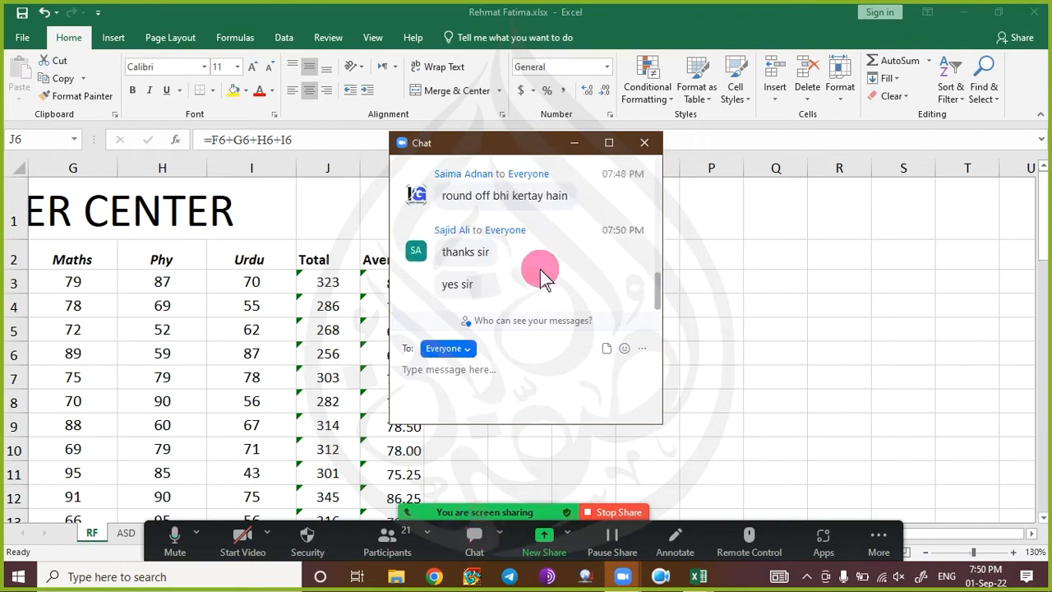
click(575, 143)
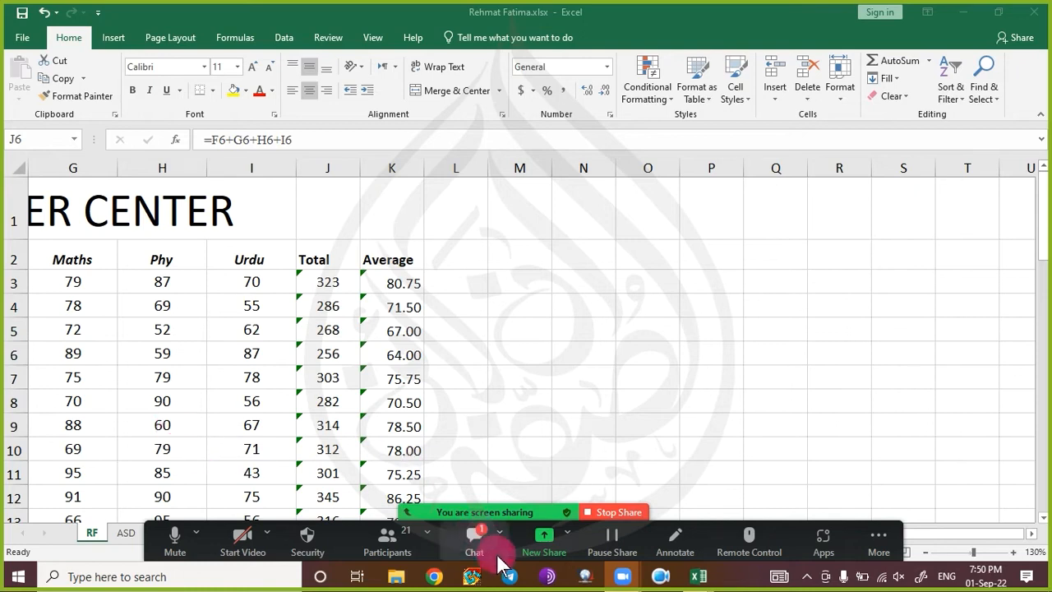
click(457, 540)
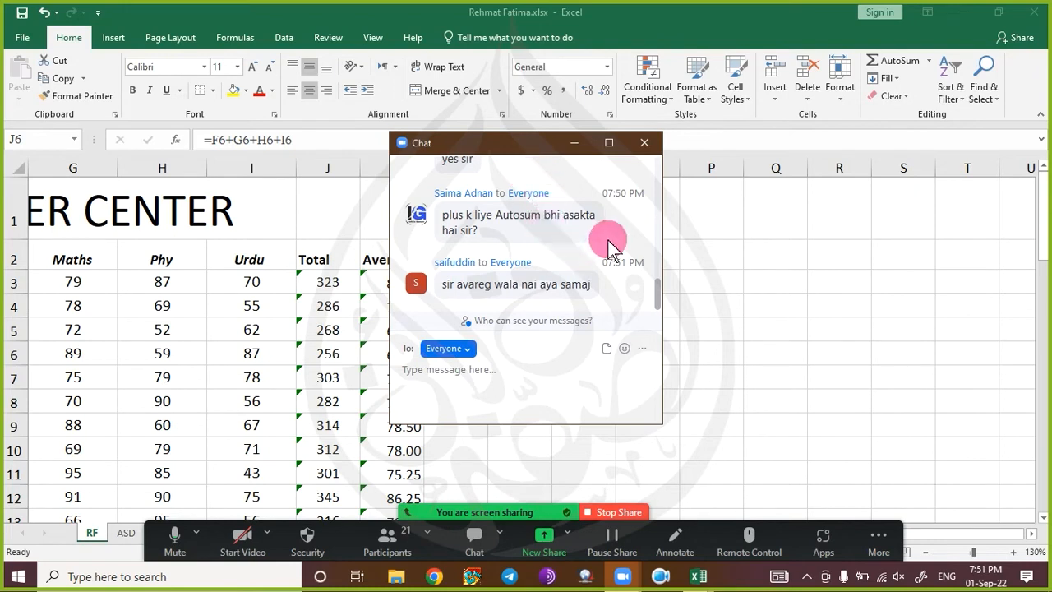
click(573, 143)
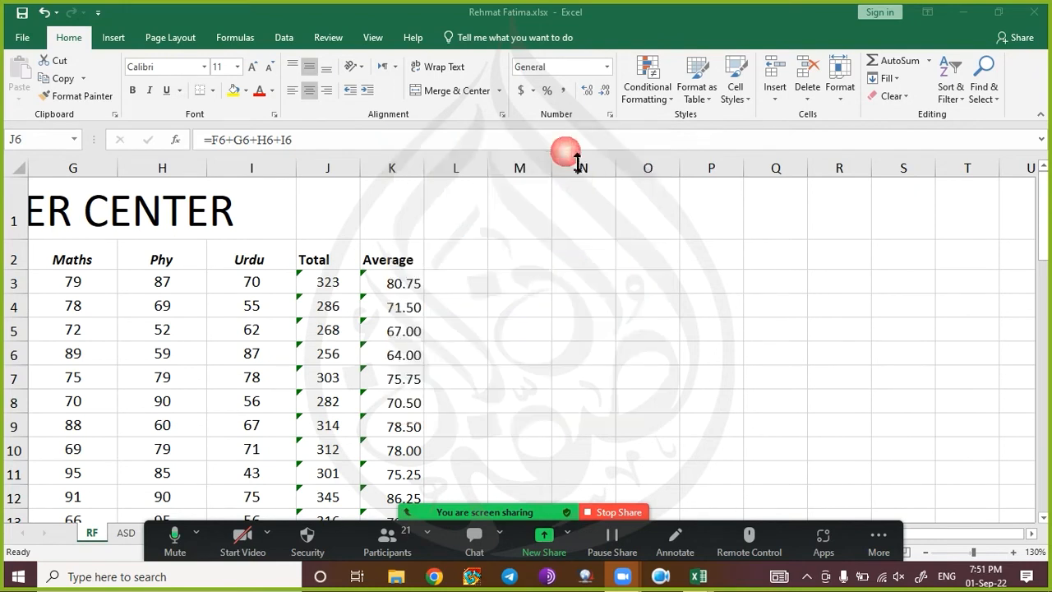
- Check the average formula in K3 and try the same calculation, =J3/4, in L3
click(474, 283)
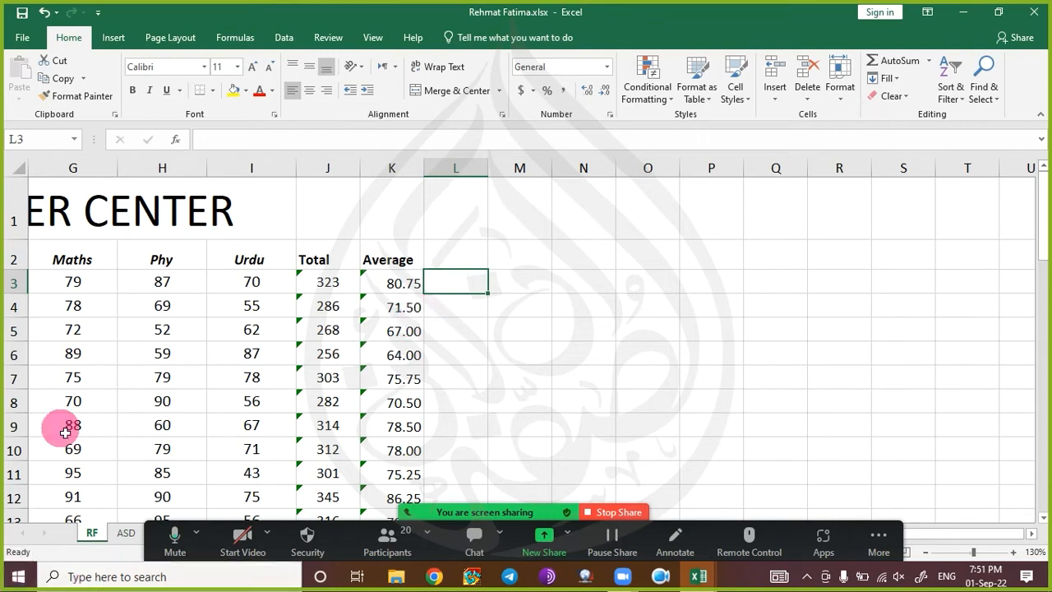
click(404, 285)
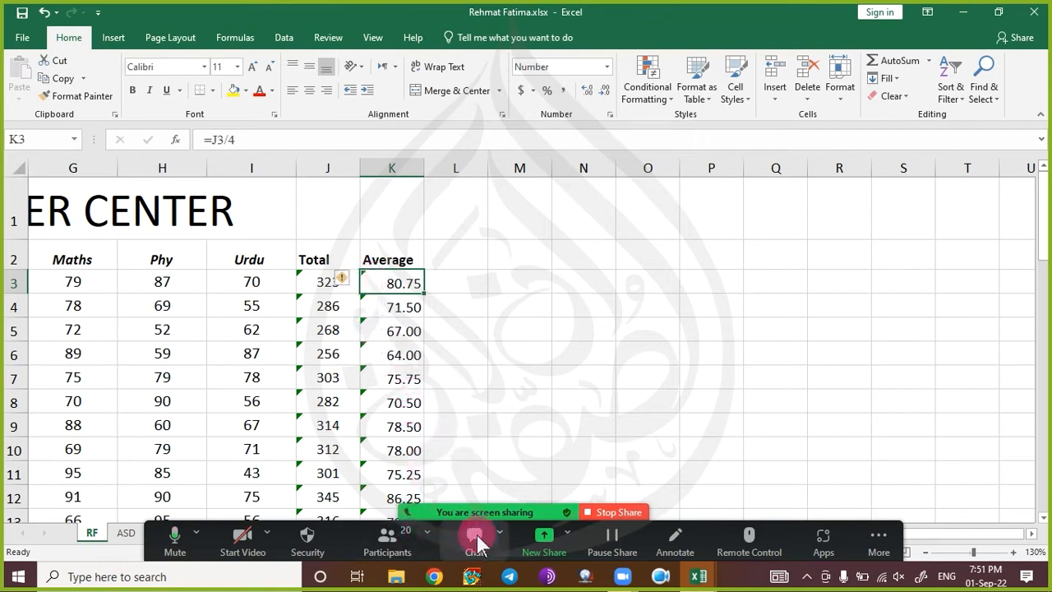
click(468, 289)
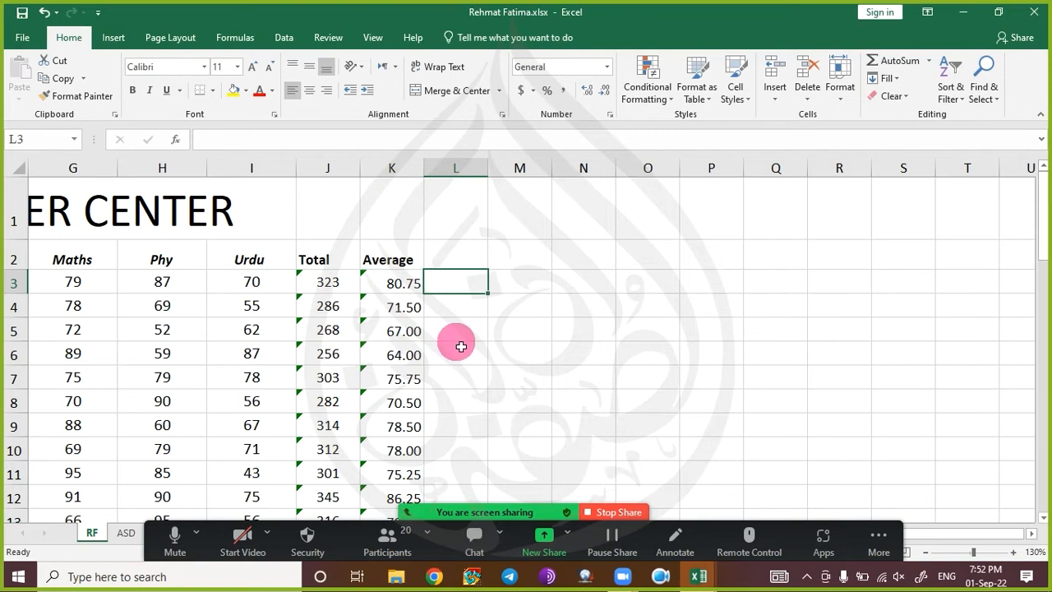
text(=)
key(Left)
key(Left)
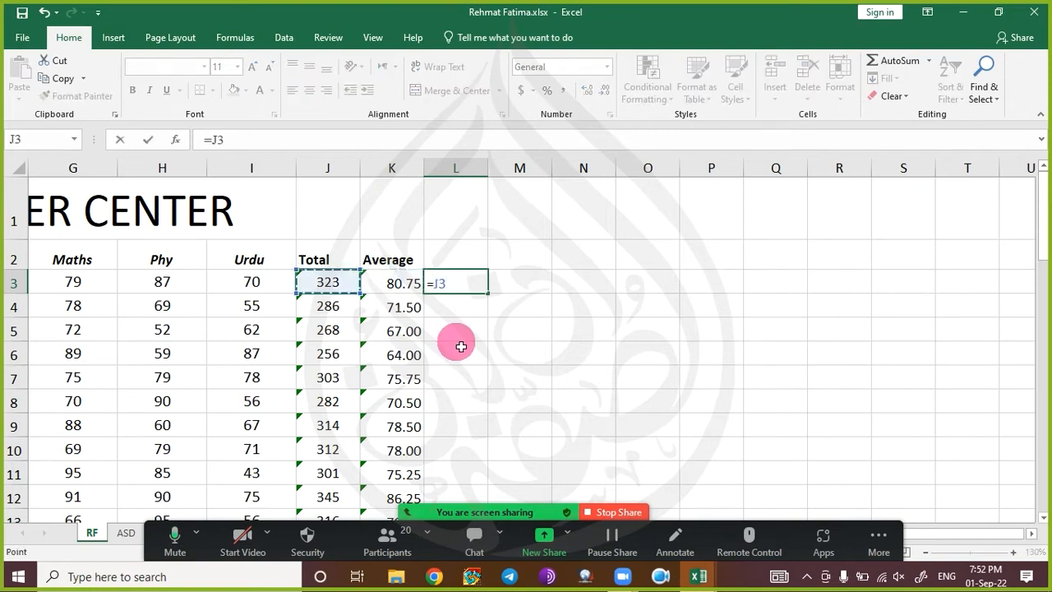
text(/4)
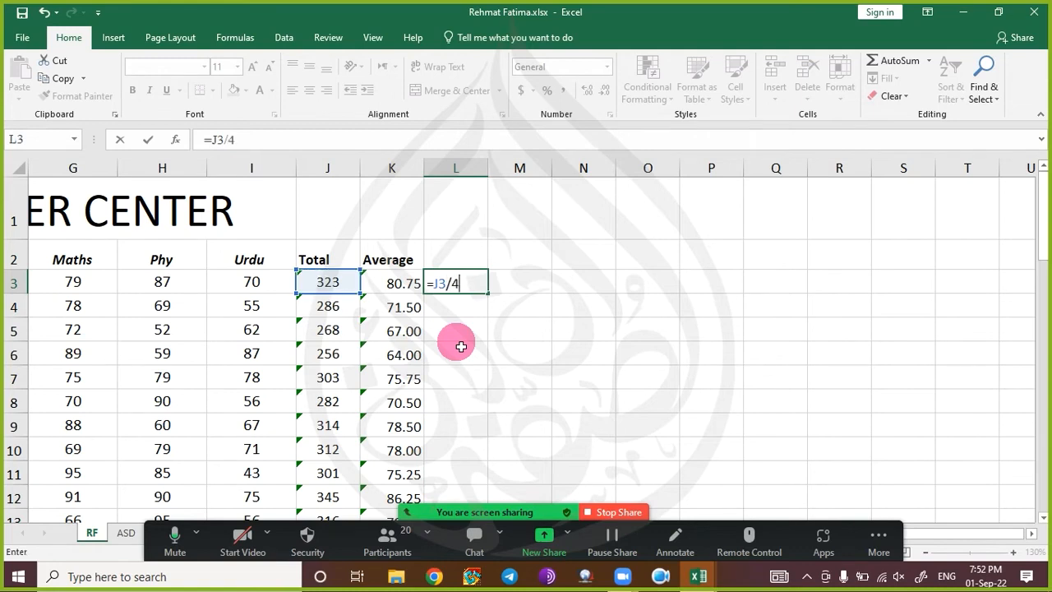
key(Return)
key(Up)
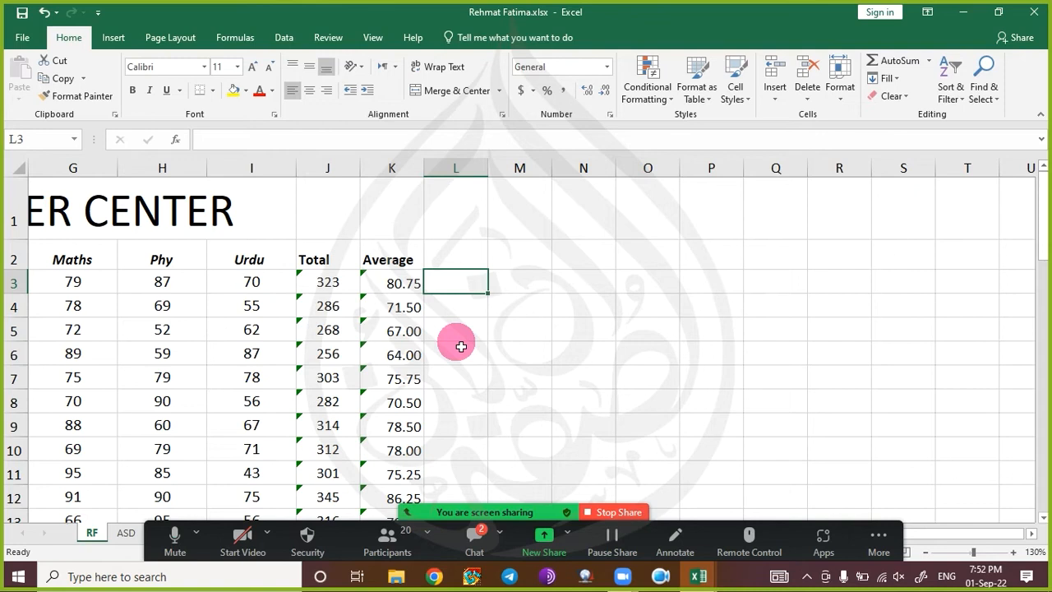
- Read the participants' latest messages in the Zoom meeting chat and minimize the chat window
click(472, 538)
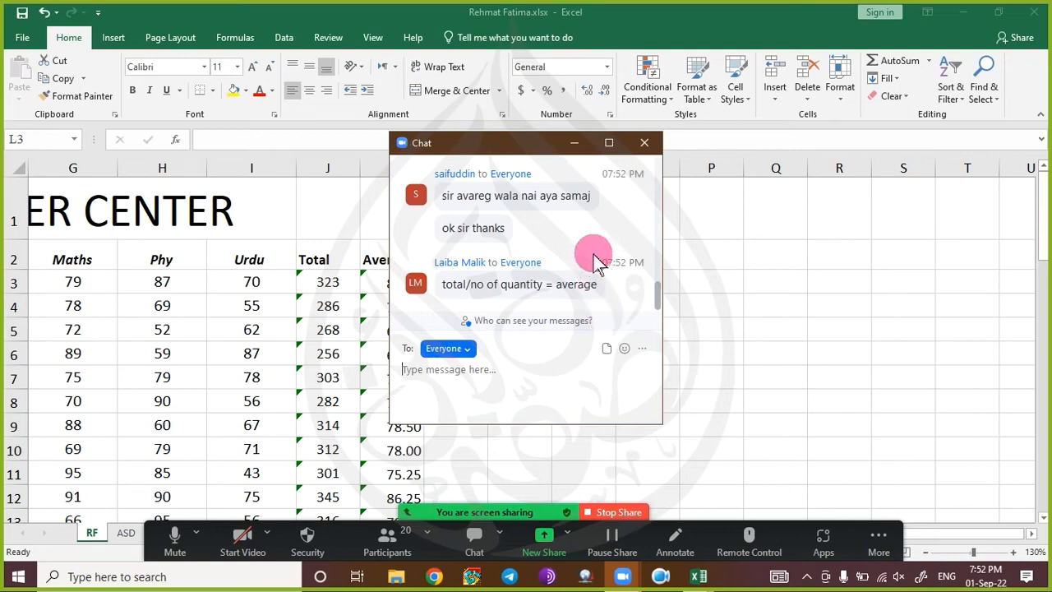
click(568, 150)
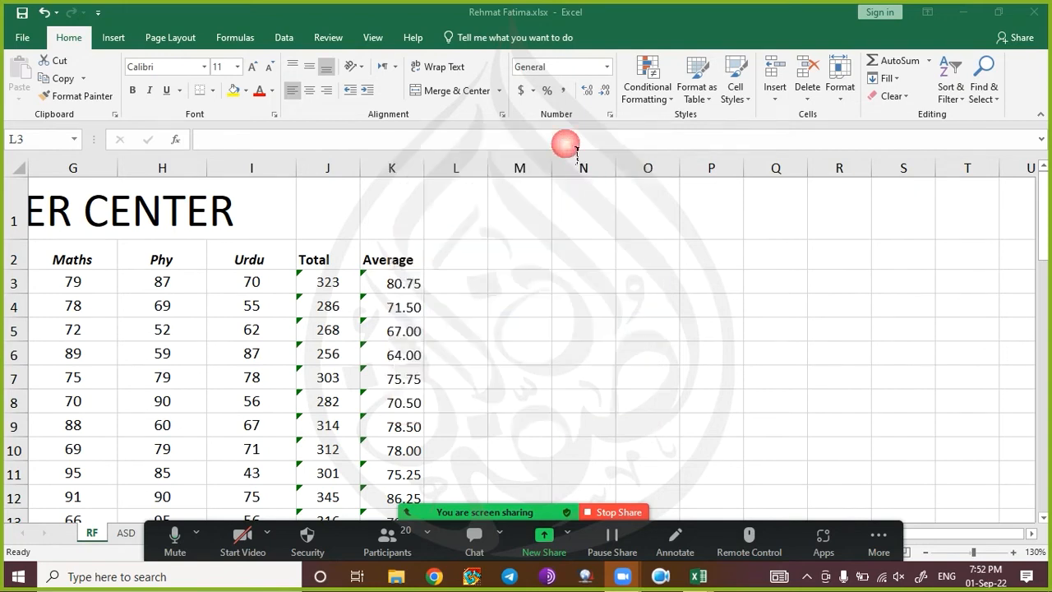
- Review the average formula in K3 and highlight the four subject marks in F3:I3
click(410, 285)
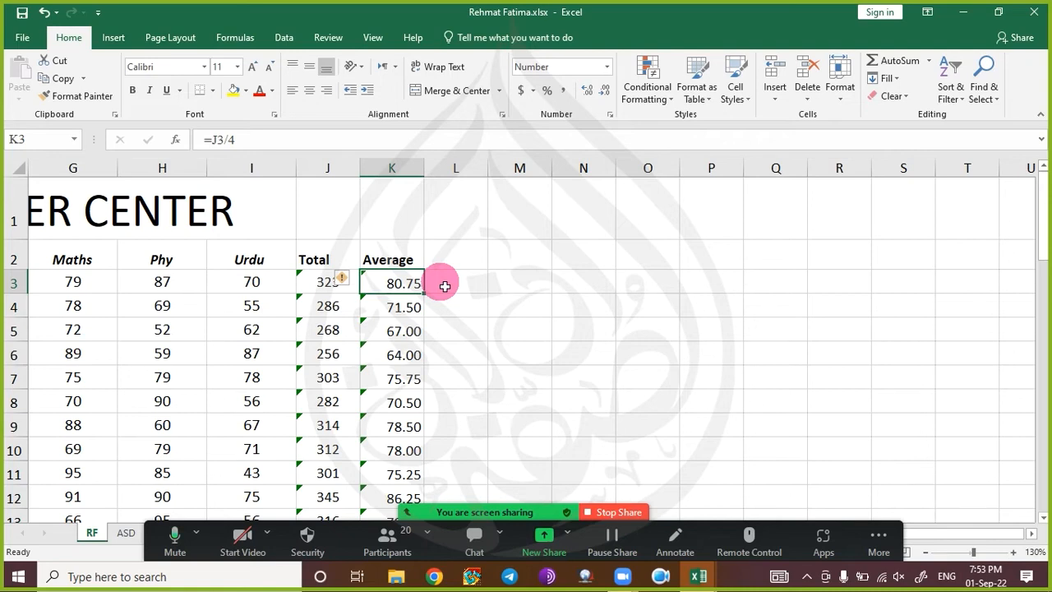
key(Left)
key(Left)
key(Left)
key(Left)
key(Left)
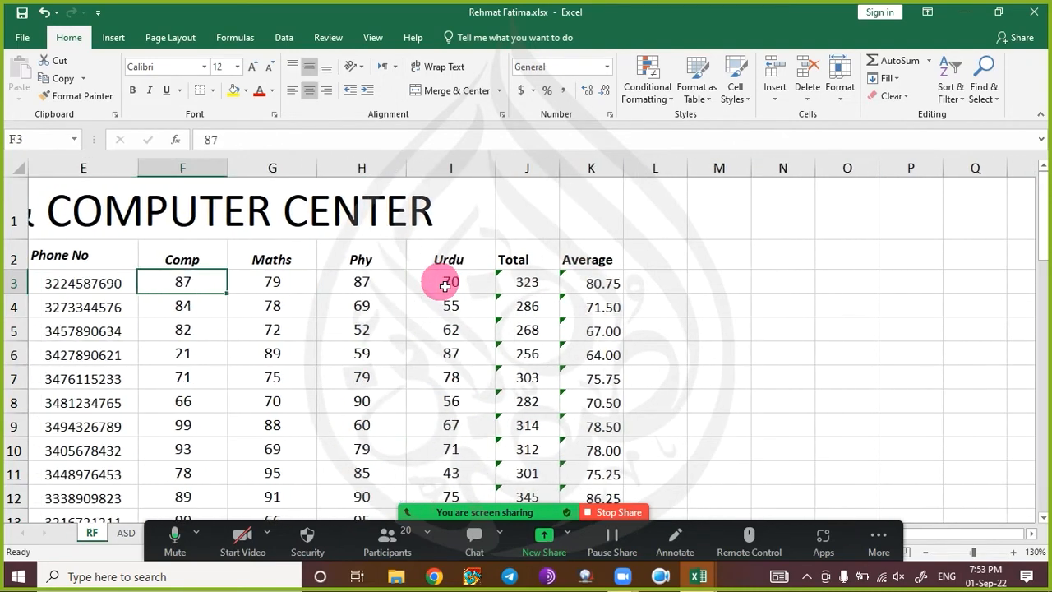
key(shift+Right)
key(shift+Right)
key(shift+Right)
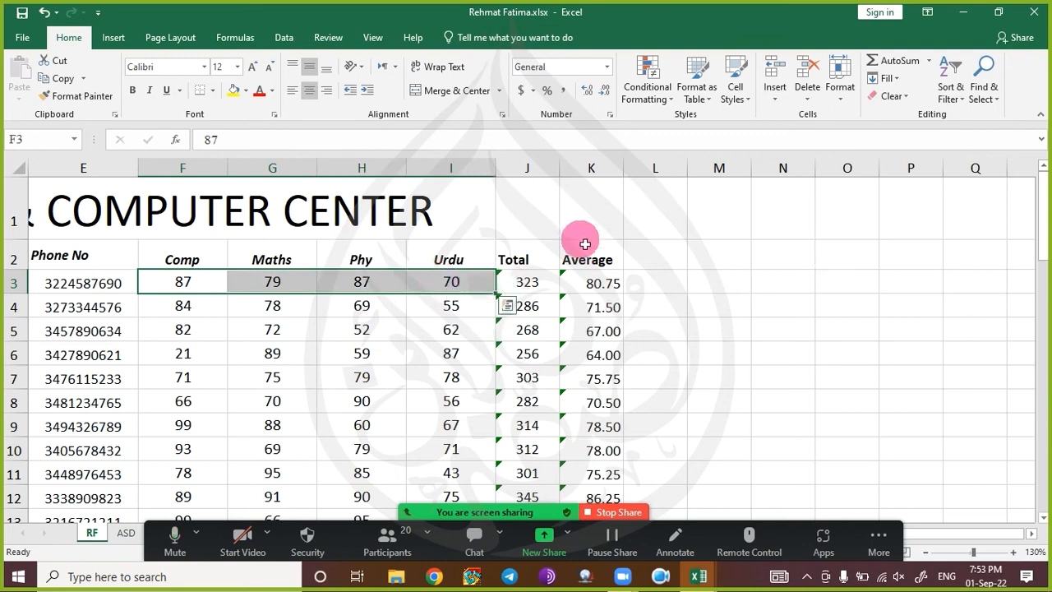
- Add a bold "%age" heading in L2, beside the Average heading
click(662, 264)
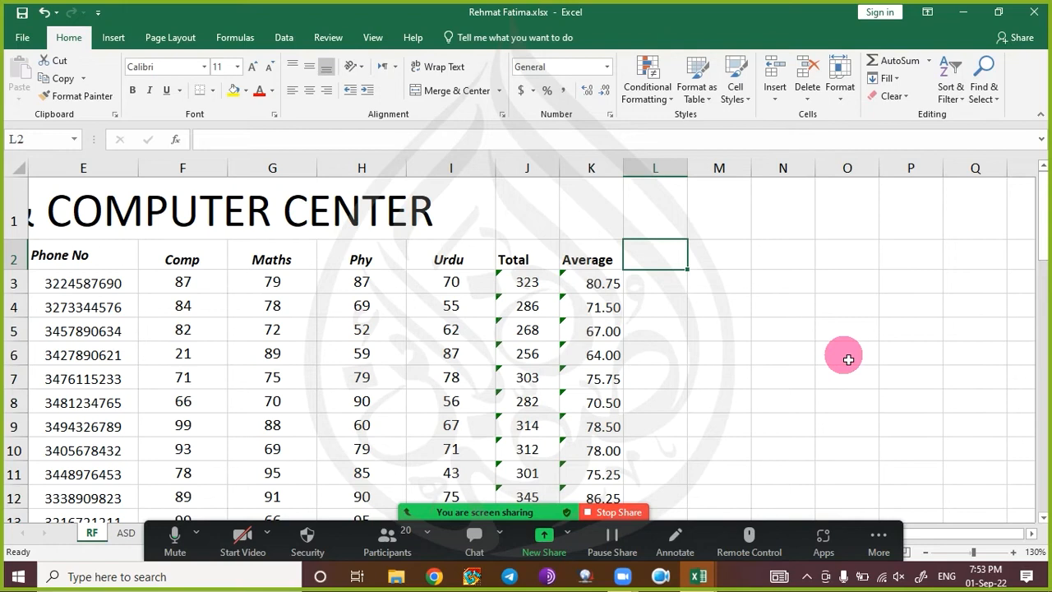
text(%age)
key(Return)
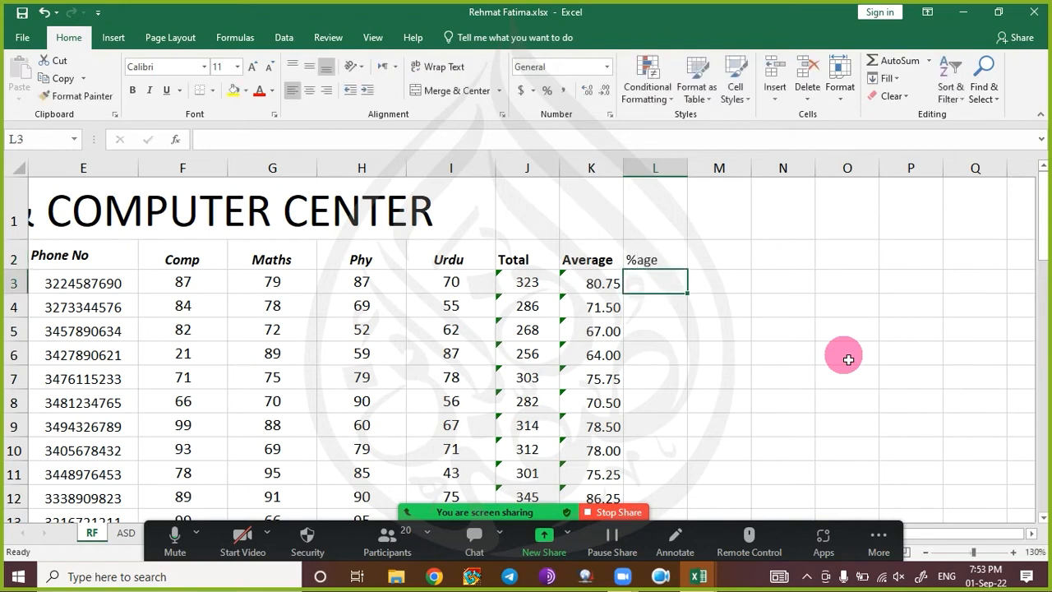
click(680, 254)
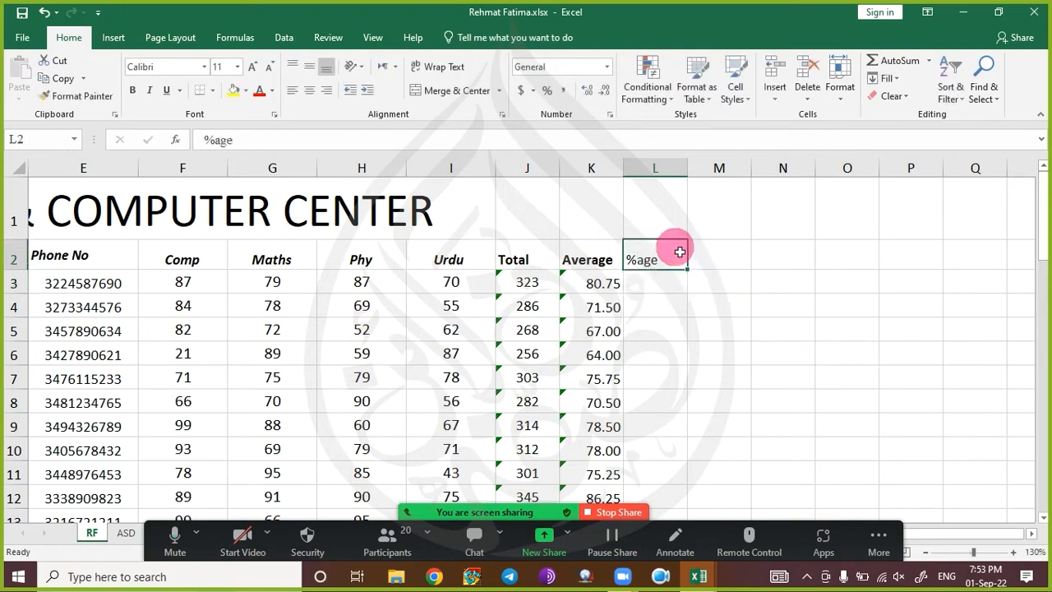
- Calculate the percentage in L3 with =J3/400*100 and fill the formula down the %age column
click(674, 283)
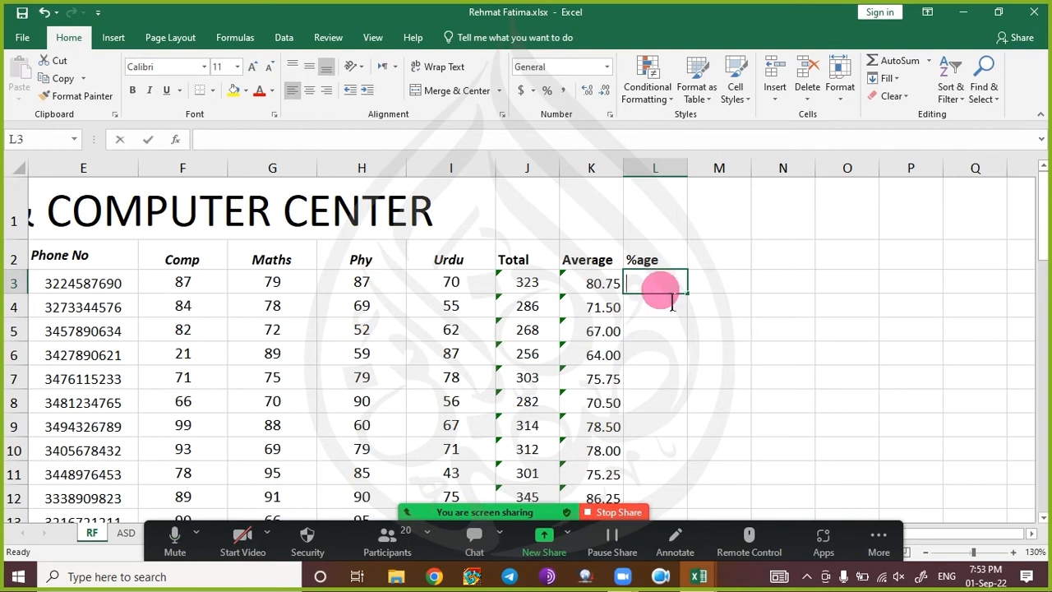
text(=)
key(Escape)
text(=)
key(Left)
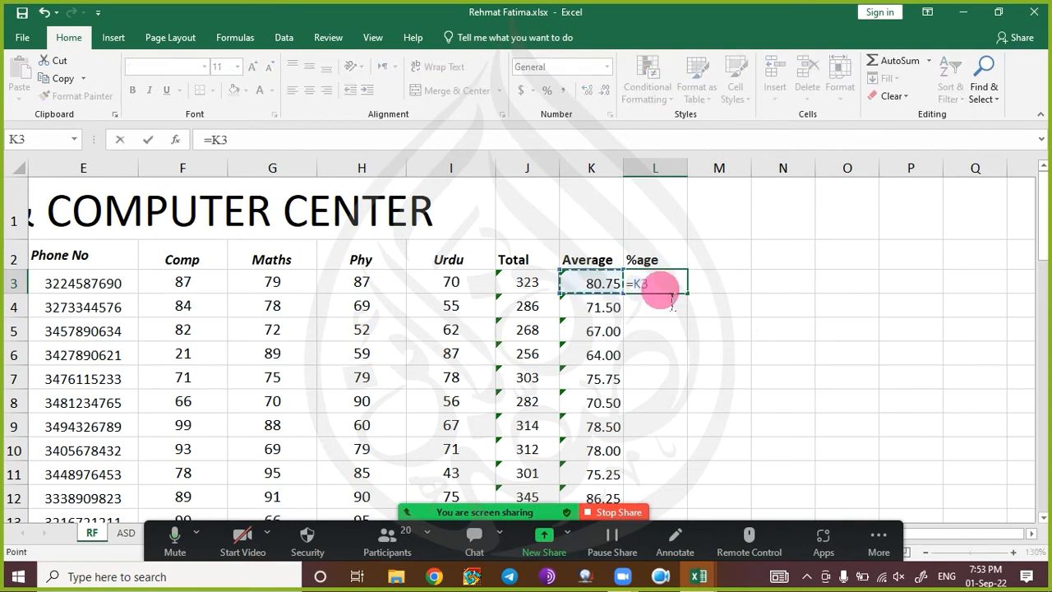
key(Left)
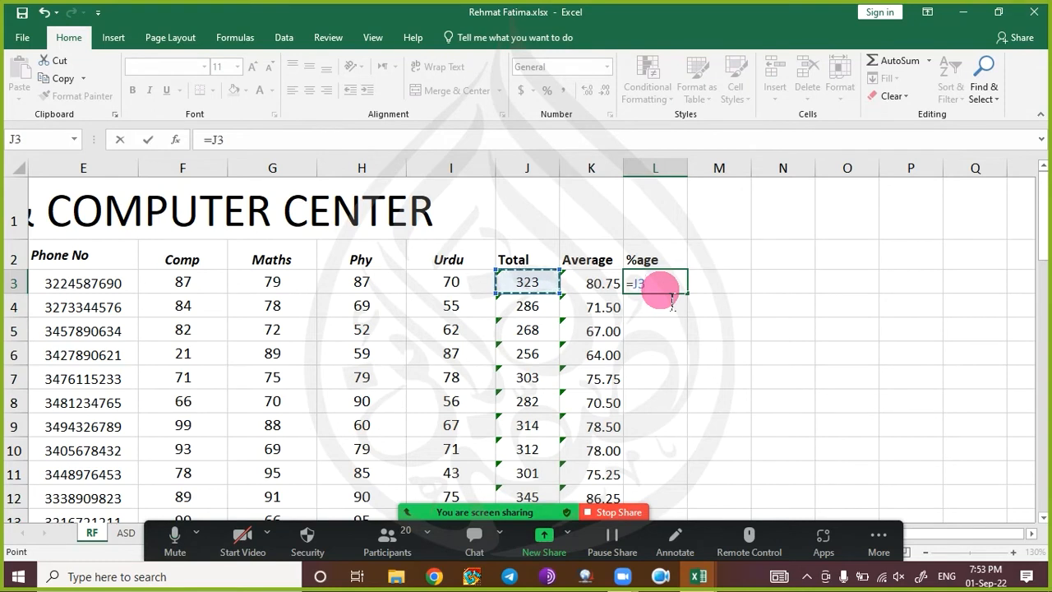
text(/)
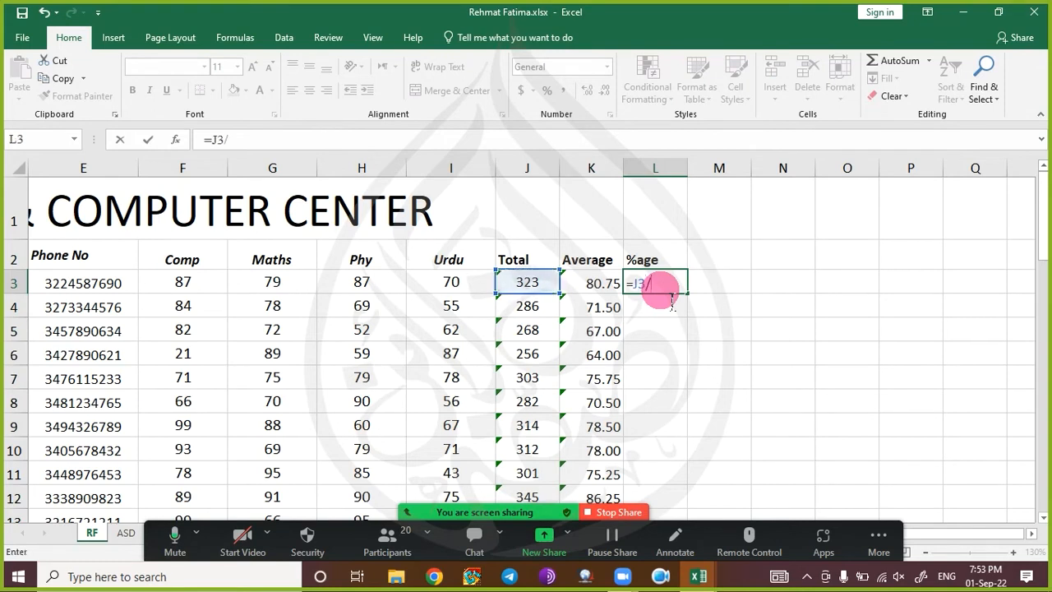
text(400)
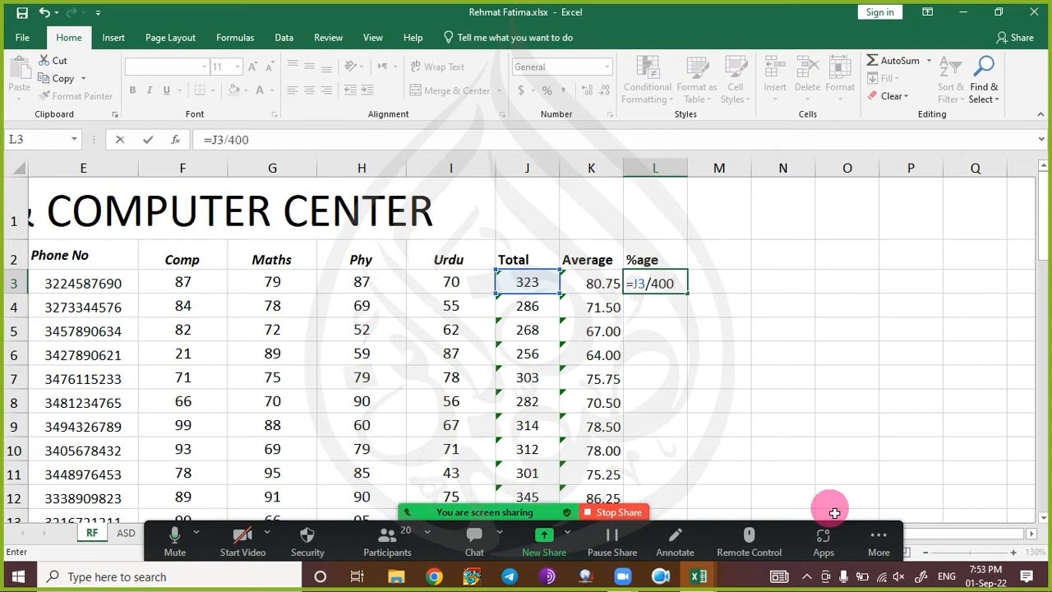
text(*100)
key(Return)
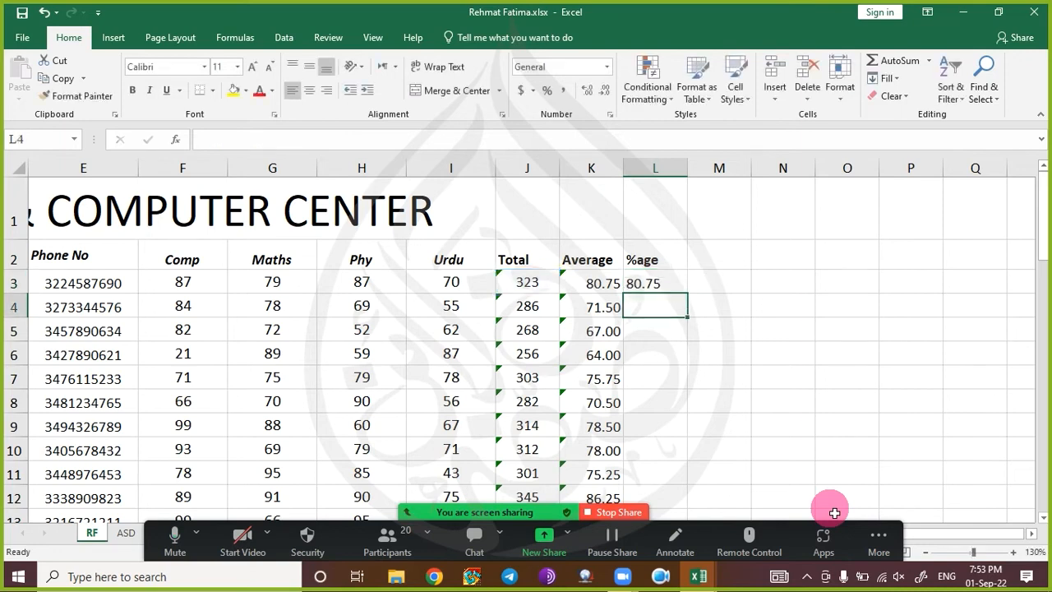
click(668, 285)
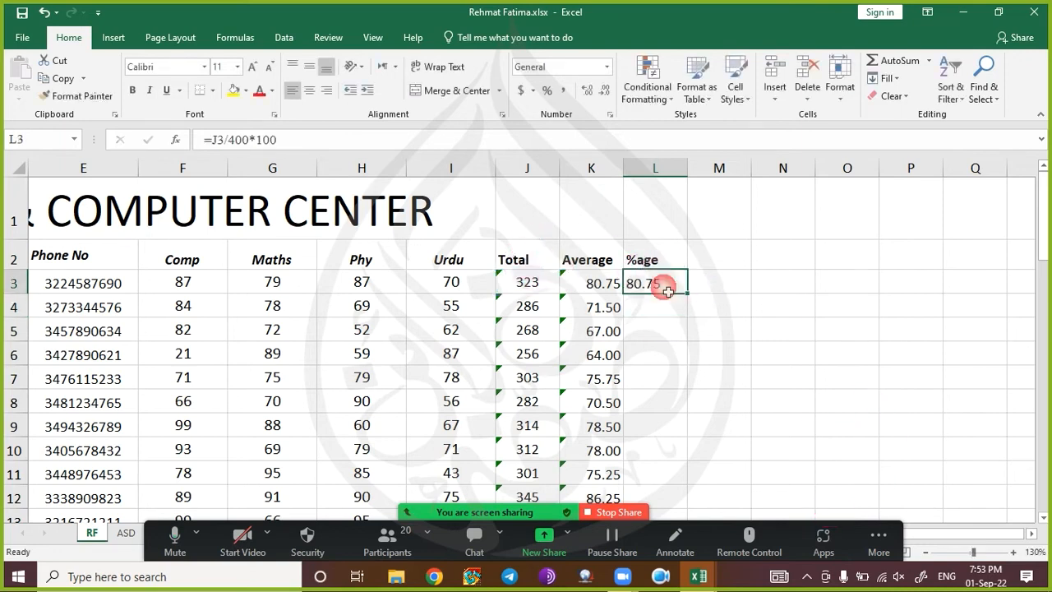
double_click(695, 300)
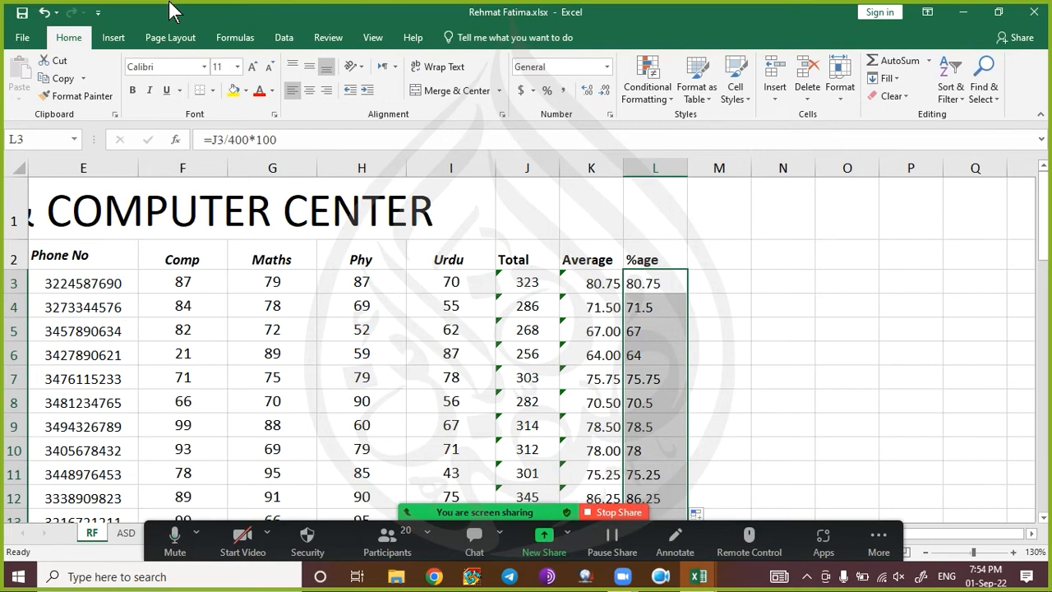
- Compare the average formula in K3 with the percentage formula in L3, and highlight the four subject headings in row 2
click(303, 258)
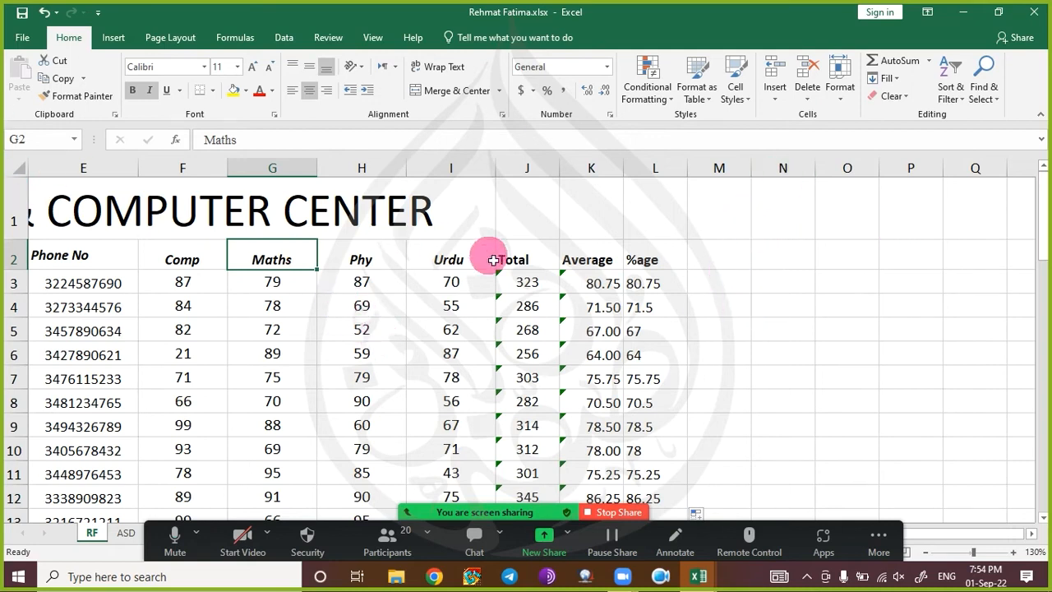
click(590, 281)
click(646, 282)
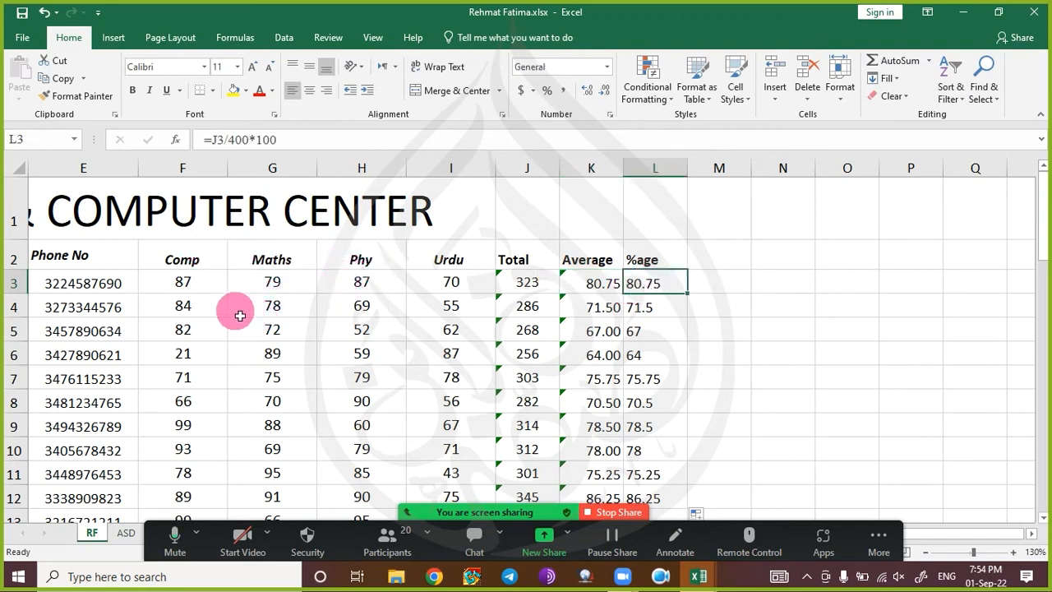
drag(200, 255, 448, 257)
click(648, 281)
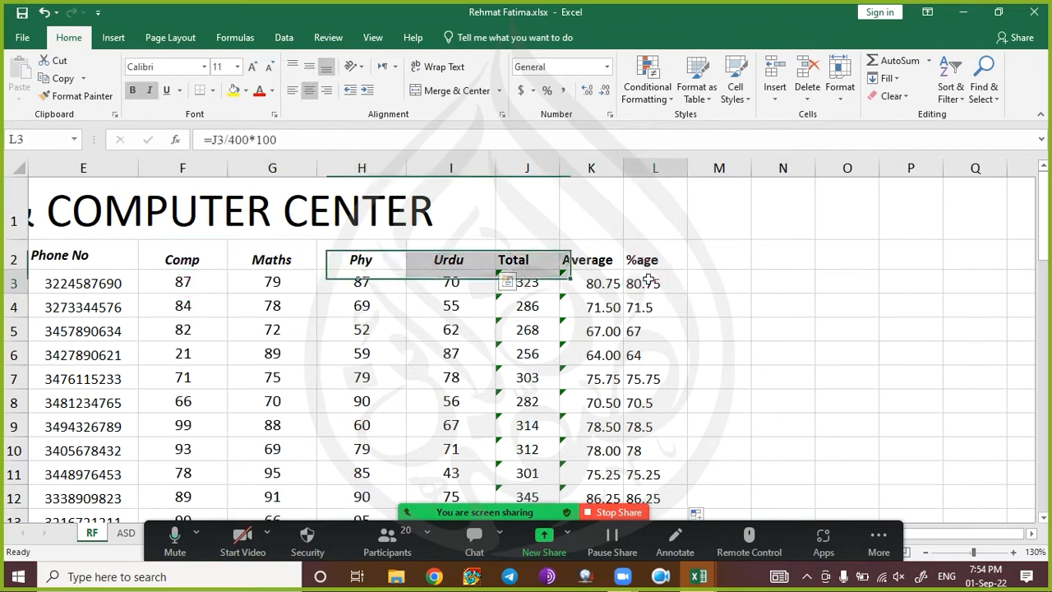
- Change the percentage formula in L3 to =J3/600*100 and refill it down the %age column
double_click(647, 286)
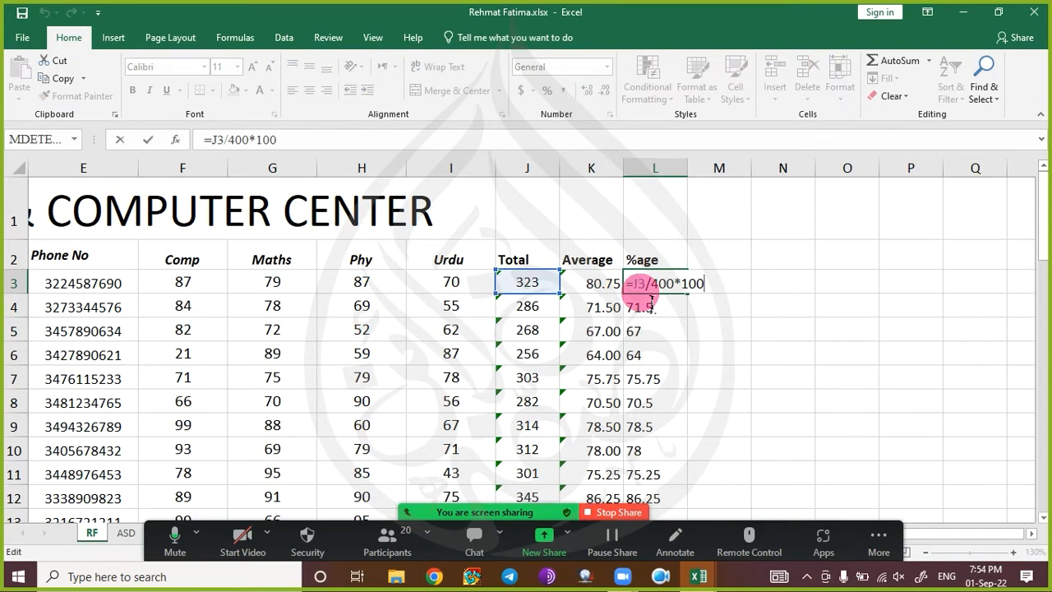
key(Left)
key(Left)
key(Left)
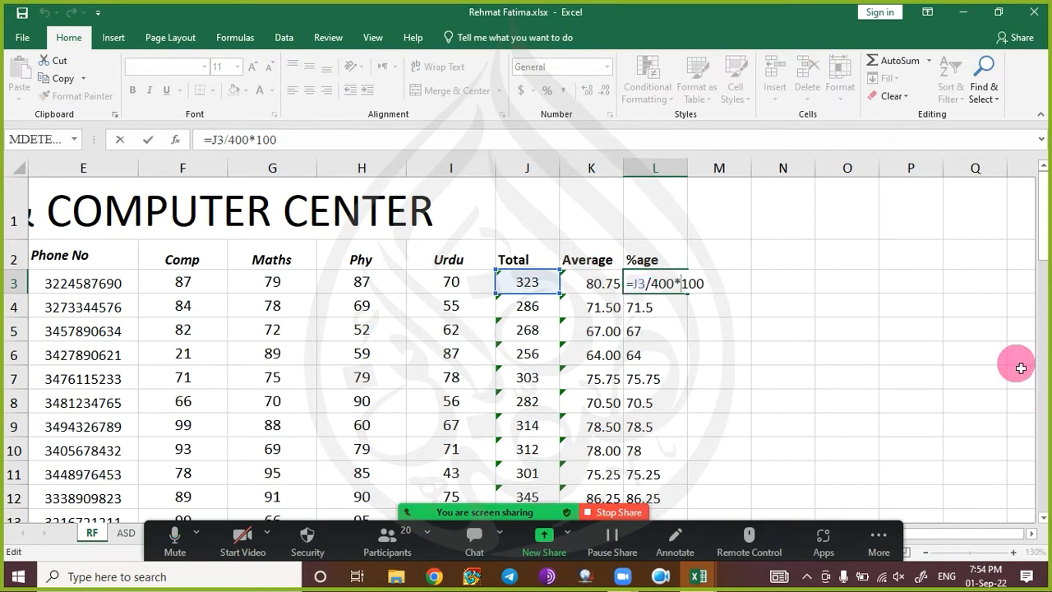
key(shift+Right)
key(shift+Right)
key(shift+Right)
text(600)
key(Return)
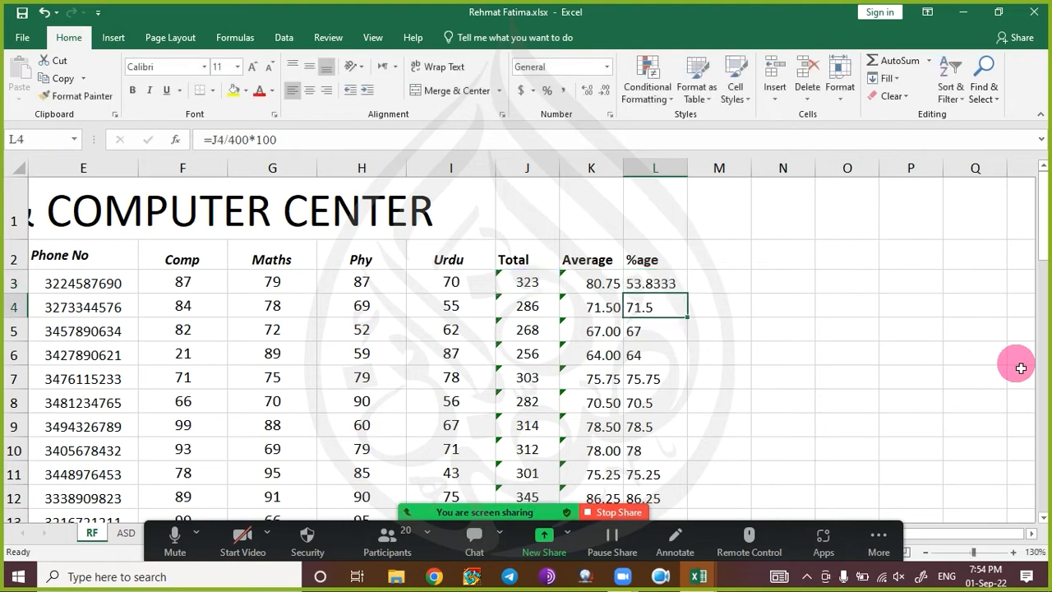
click(662, 284)
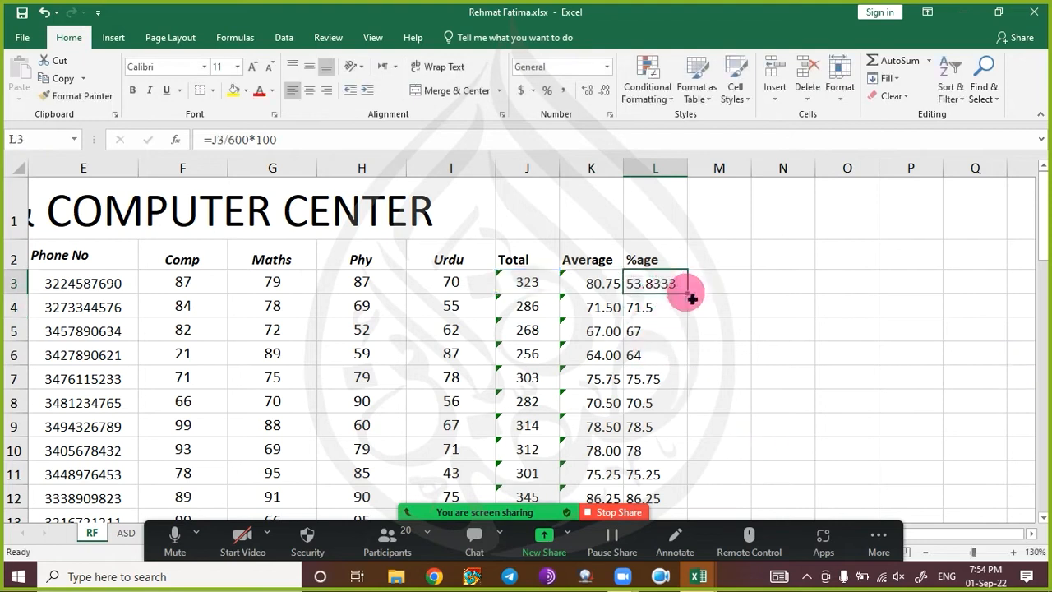
double_click(688, 295)
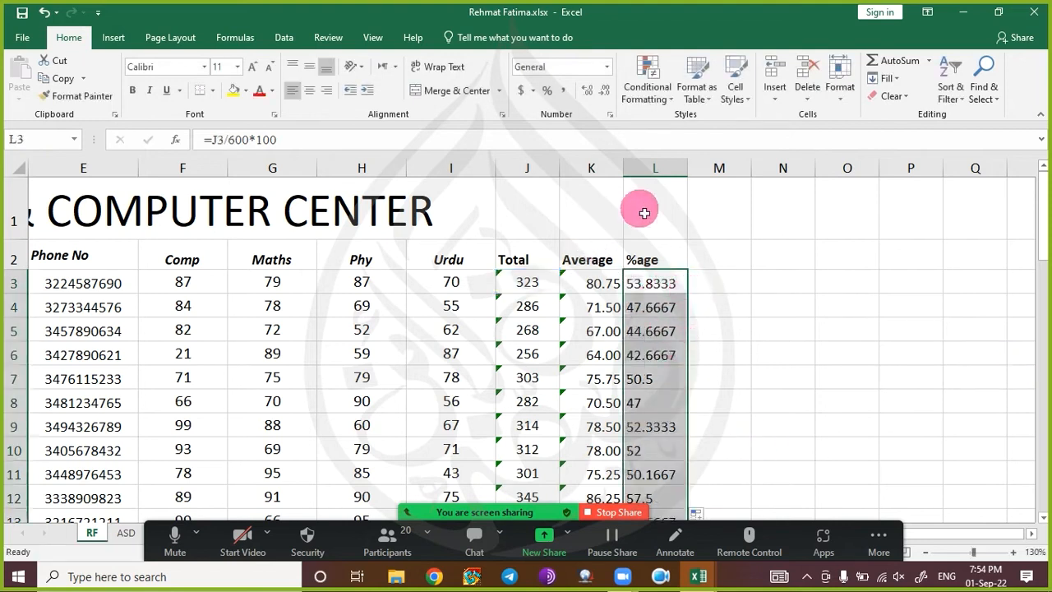
- Format the percentages in column L to two decimal places
click(602, 89)
click(587, 89)
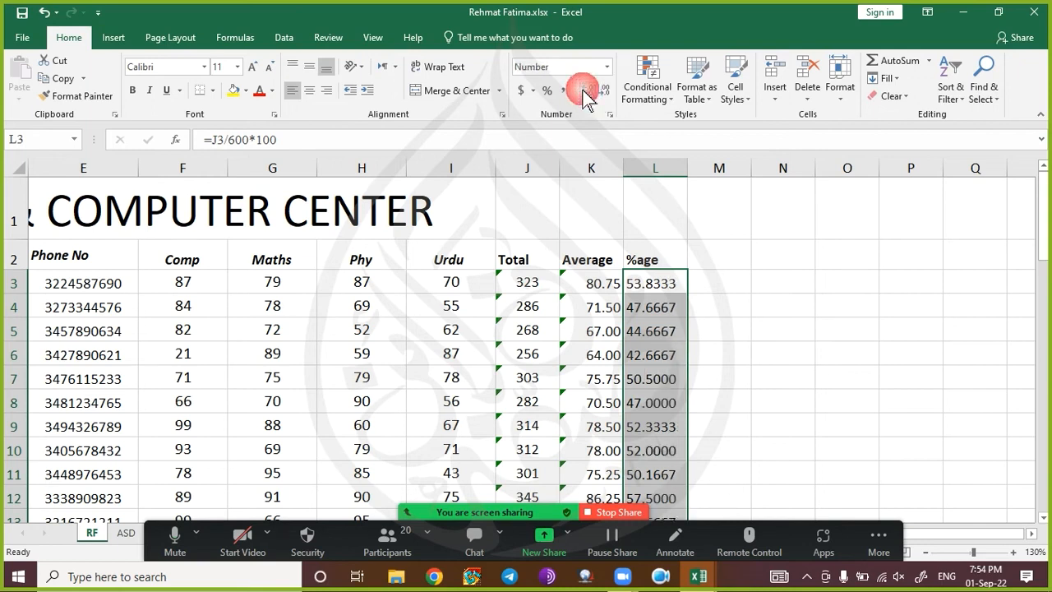
click(602, 90)
click(604, 90)
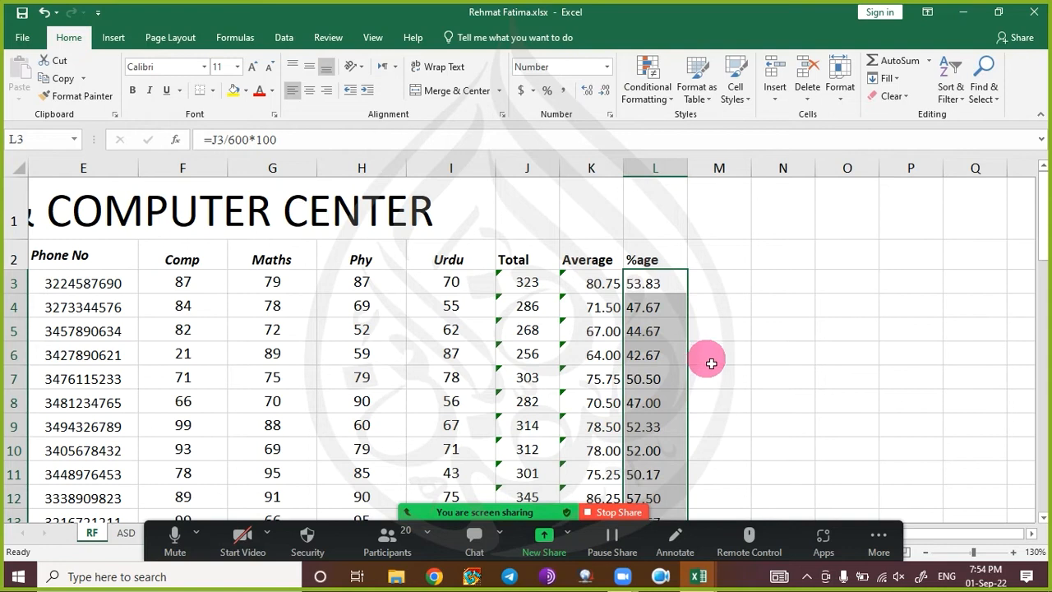
click(711, 329)
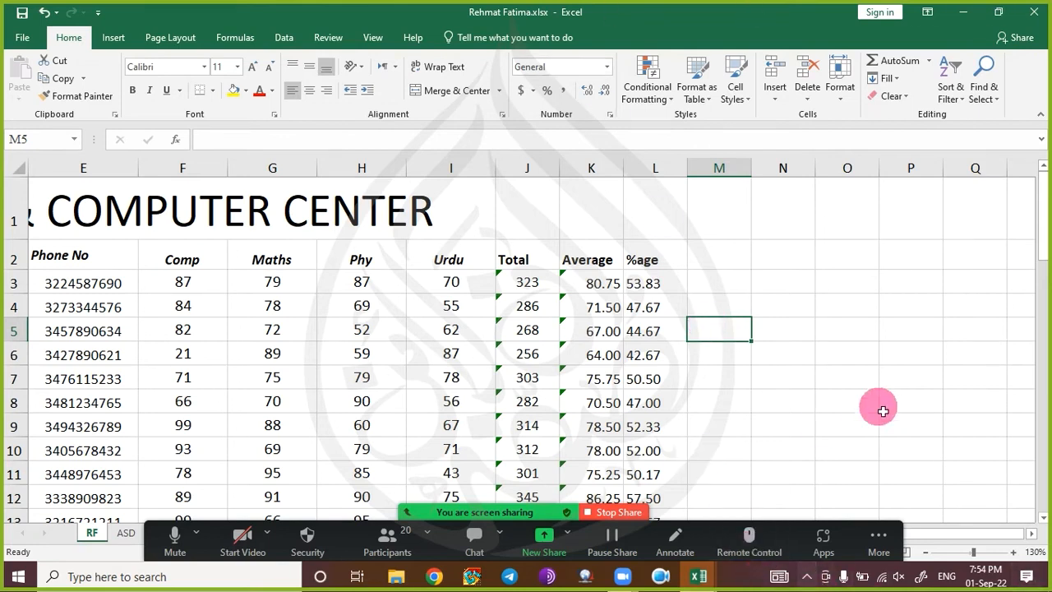
- Recheck the percentage formula in L3 and highlight the percentages in L3:L5
click(659, 288)
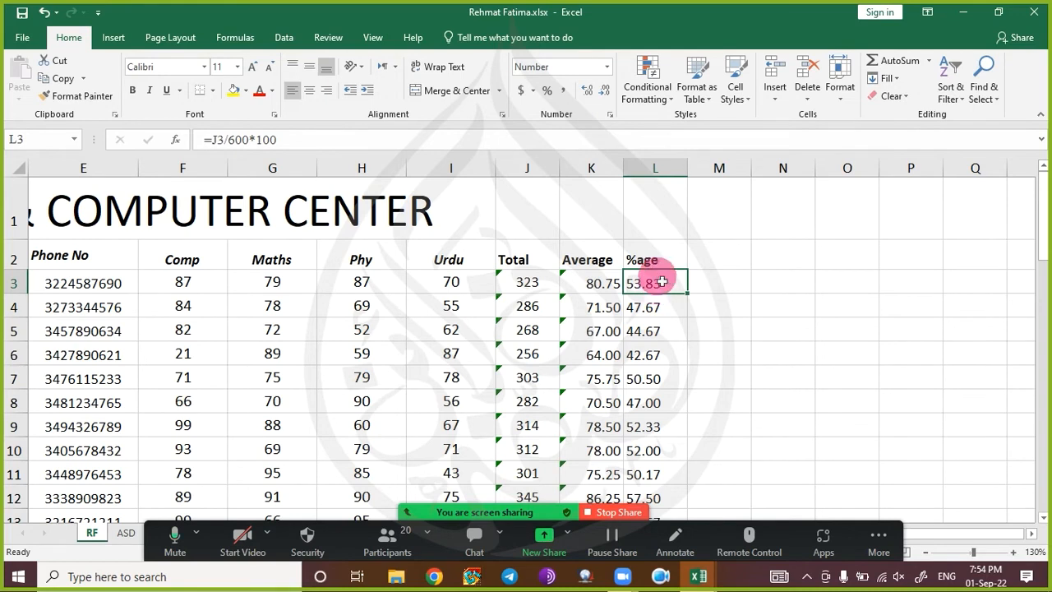
drag(661, 290, 669, 333)
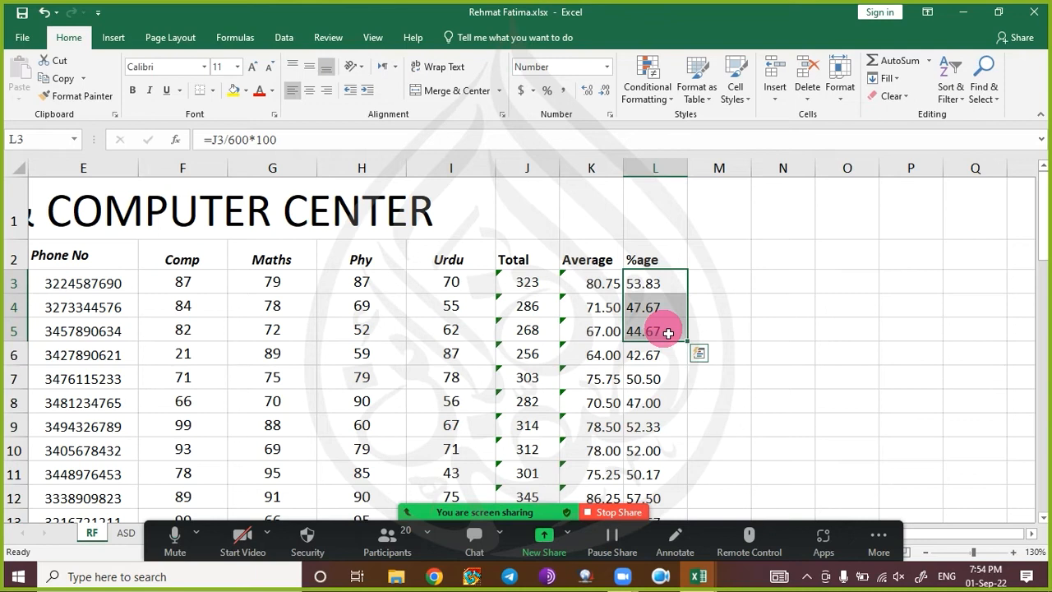
- Highlight all the percentage results in column L, from L3 down to the last record
click(664, 282)
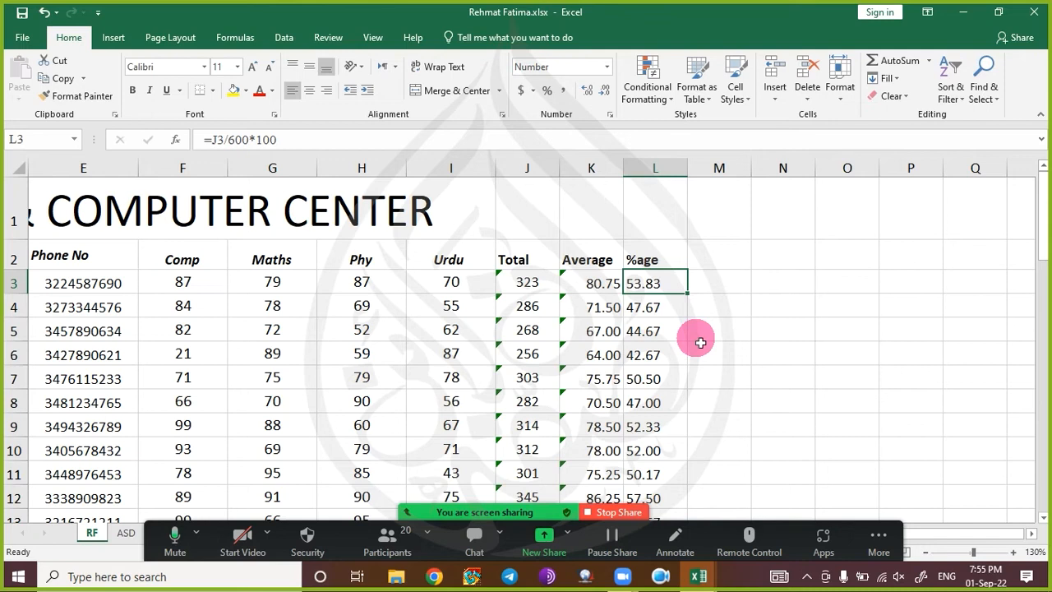
key(ctrl+shift+Down)
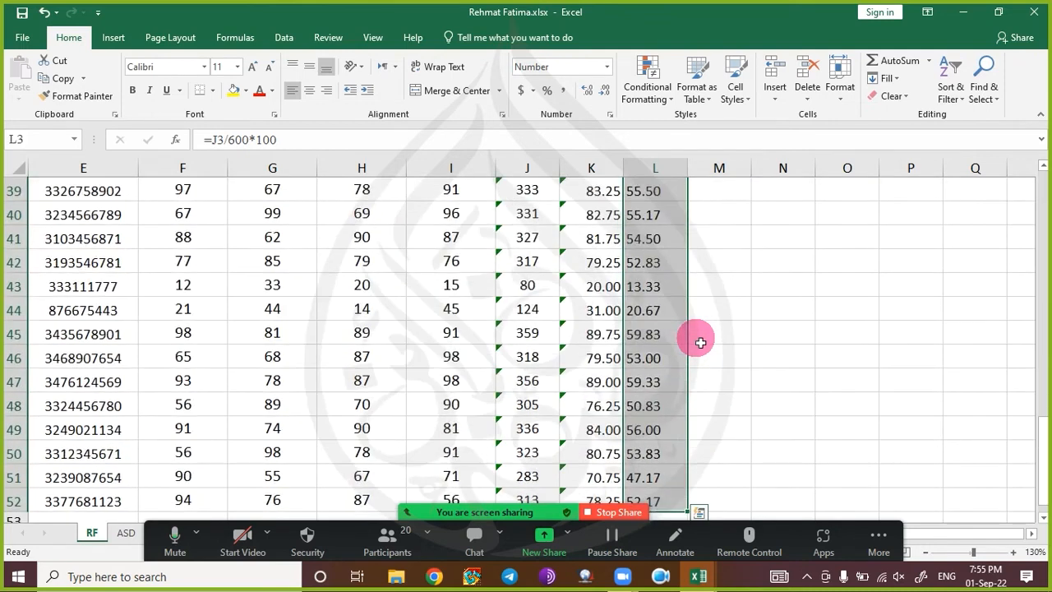
scroll(706, 328, up, 12)
scroll(708, 296, up, 1)
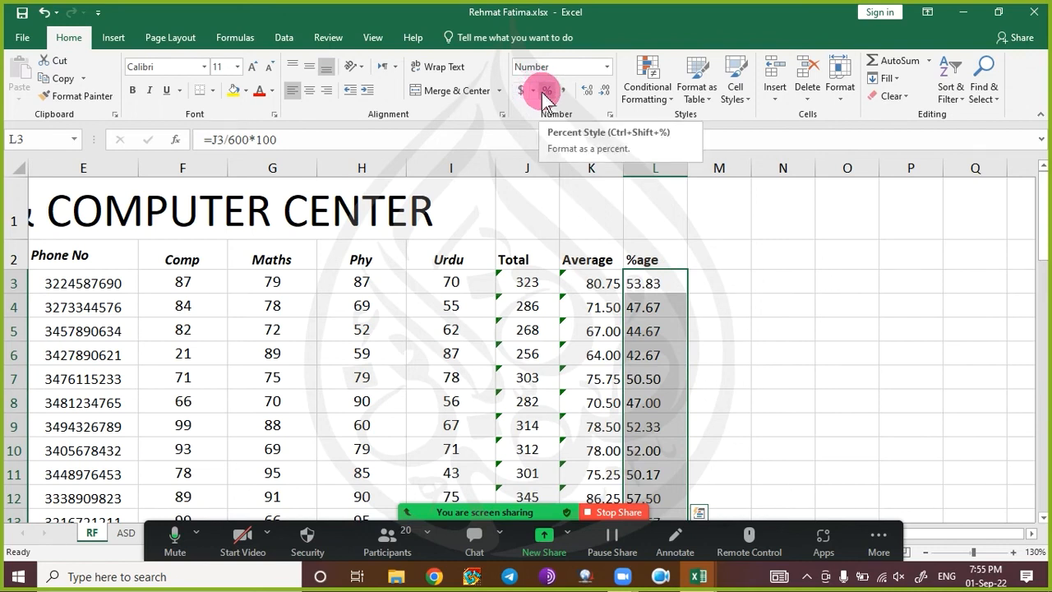
click(665, 289)
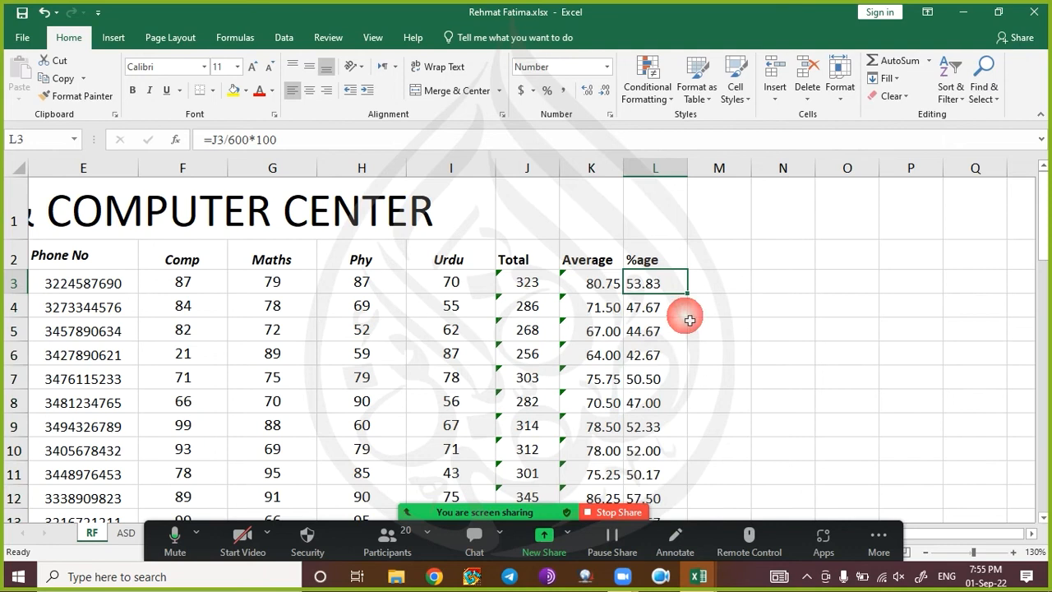
key(F2)
key(BackSpace)
key(BackSpace)
key(BackSpace)
key(BackSpace)
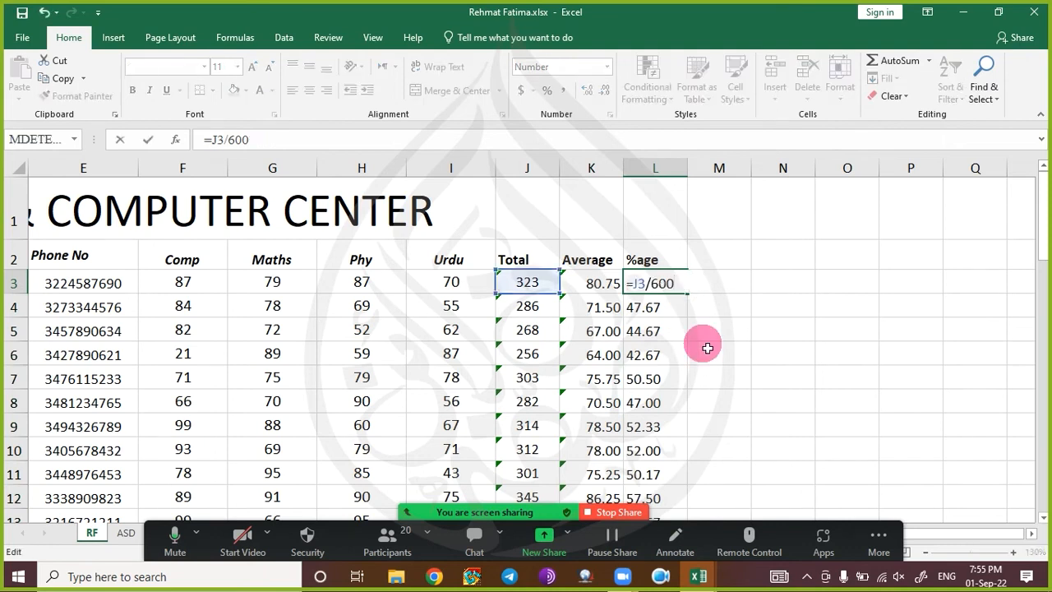
key(Return)
key(Up)
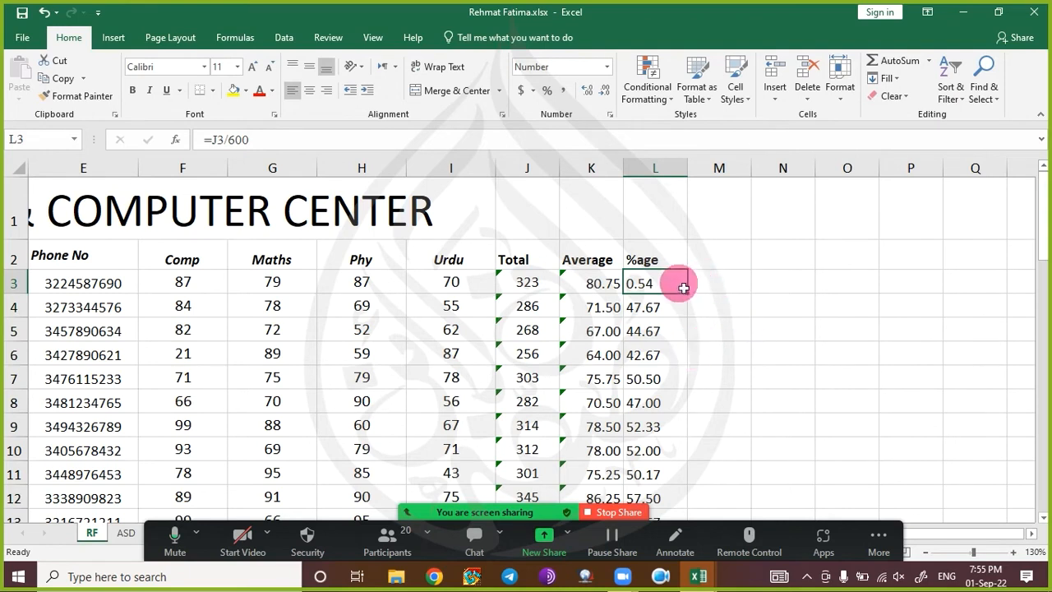
key(ctrl+z)
key(Escape)
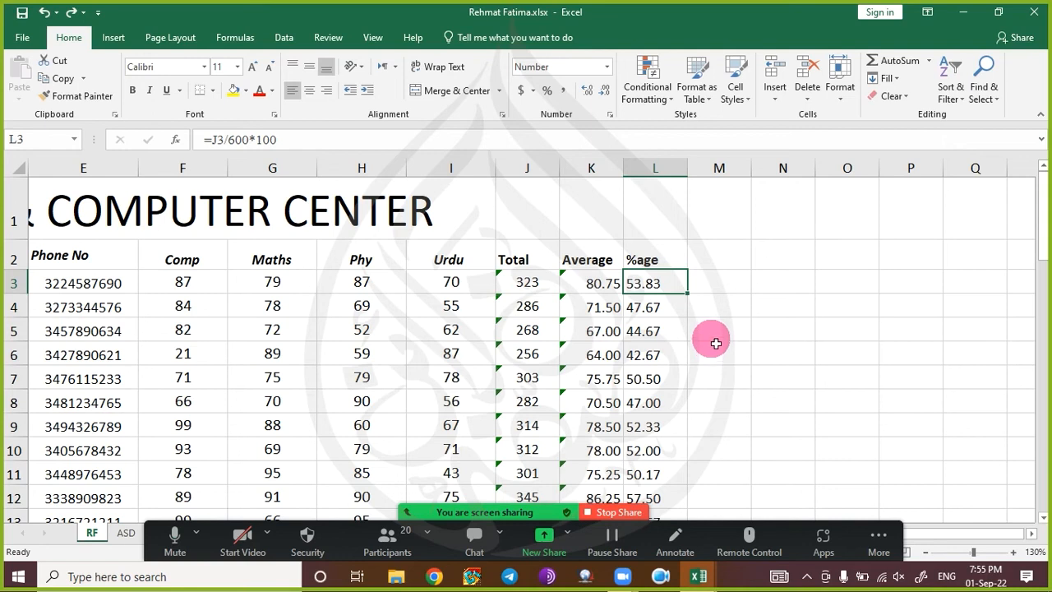
- Change the percentage formula in L3 to =J3/600 and refill it down the %age column
key(F2)
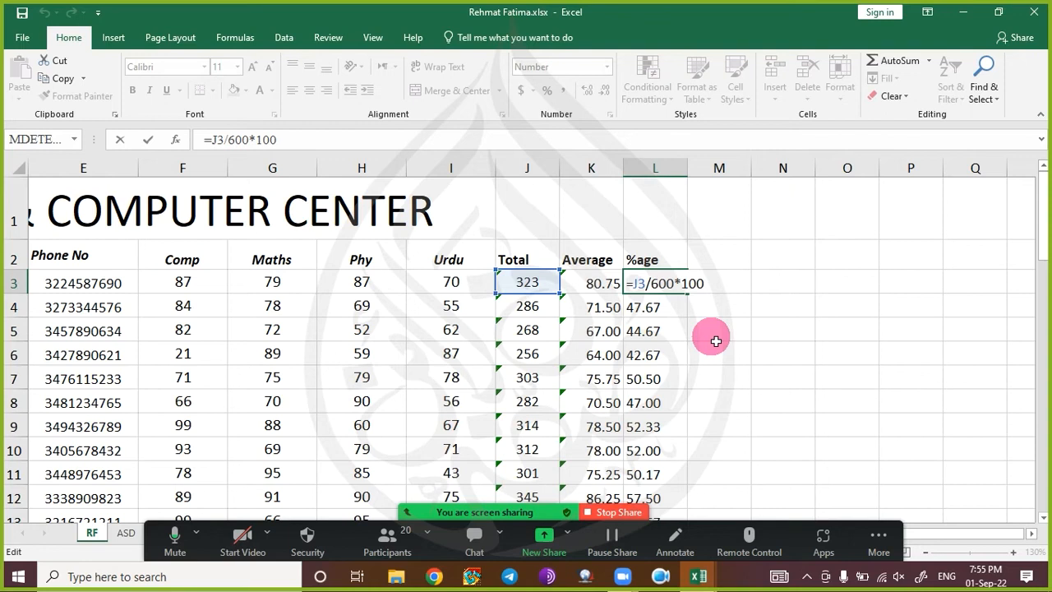
key(BackSpace)
key(BackSpace)
key(BackSpace)
key(BackSpace)
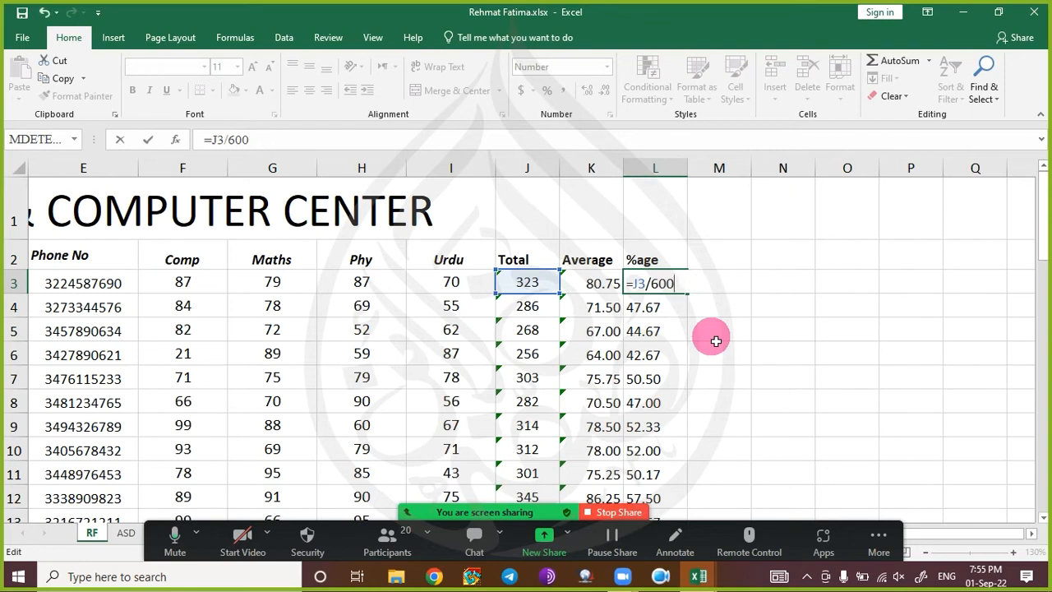
key(Return)
click(677, 289)
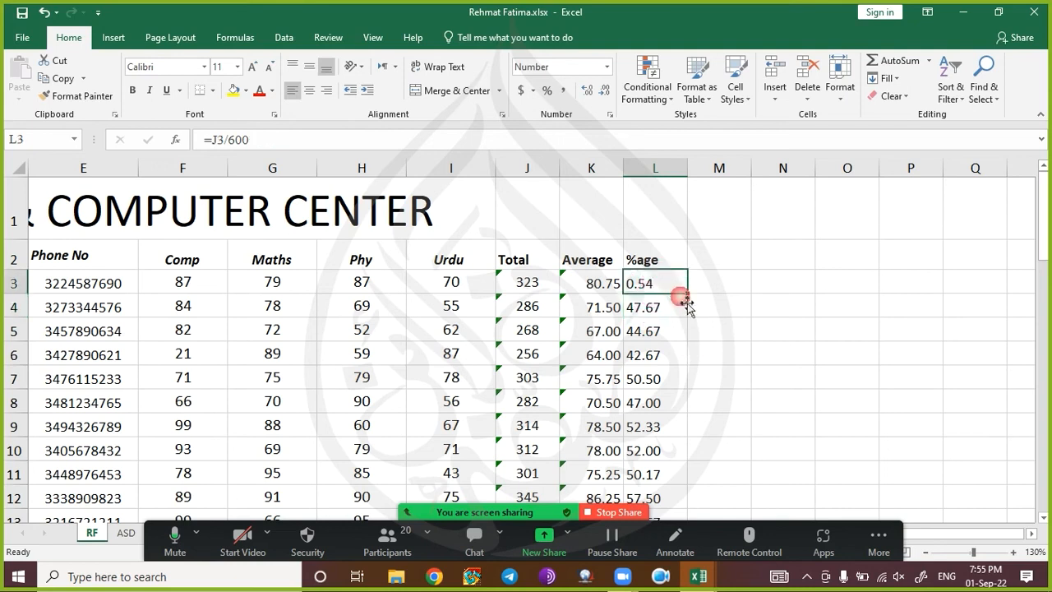
double_click(687, 295)
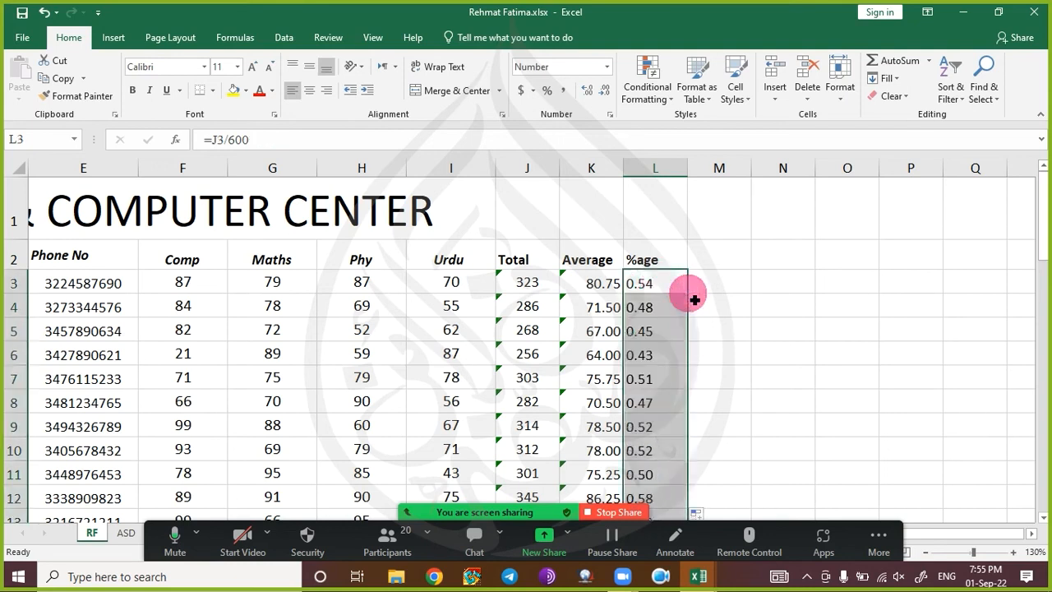
- Apply the Percent style with two decimal places to column L and look through the formatted percentages
click(546, 93)
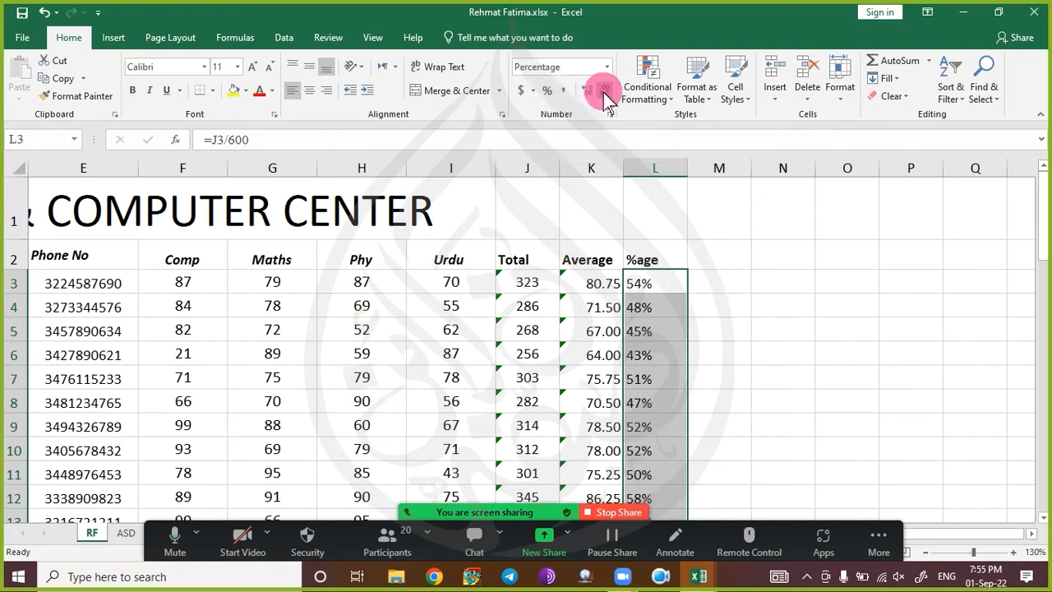
click(588, 92)
click(588, 92)
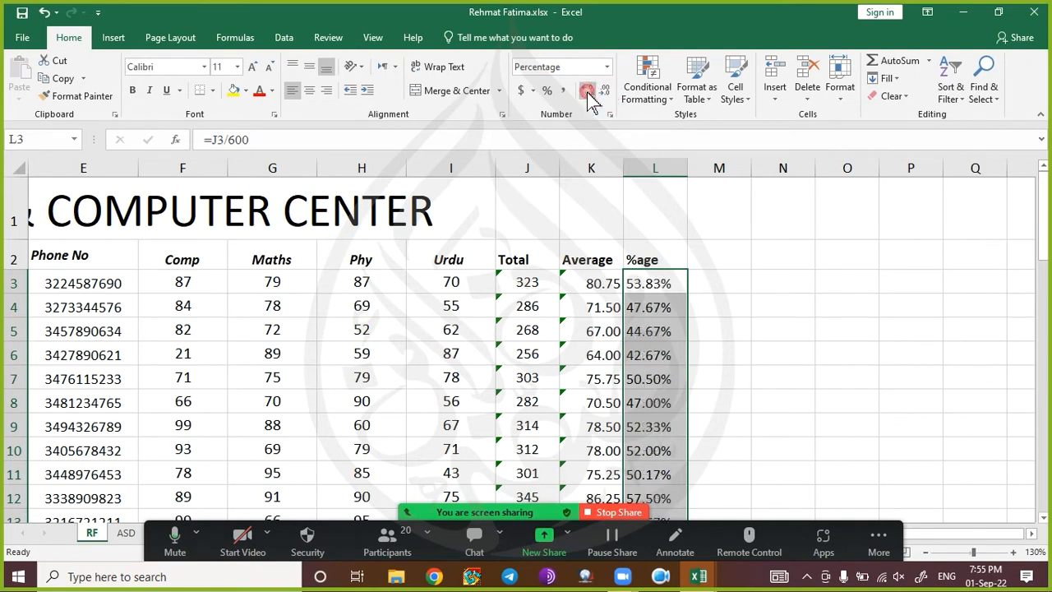
click(737, 307)
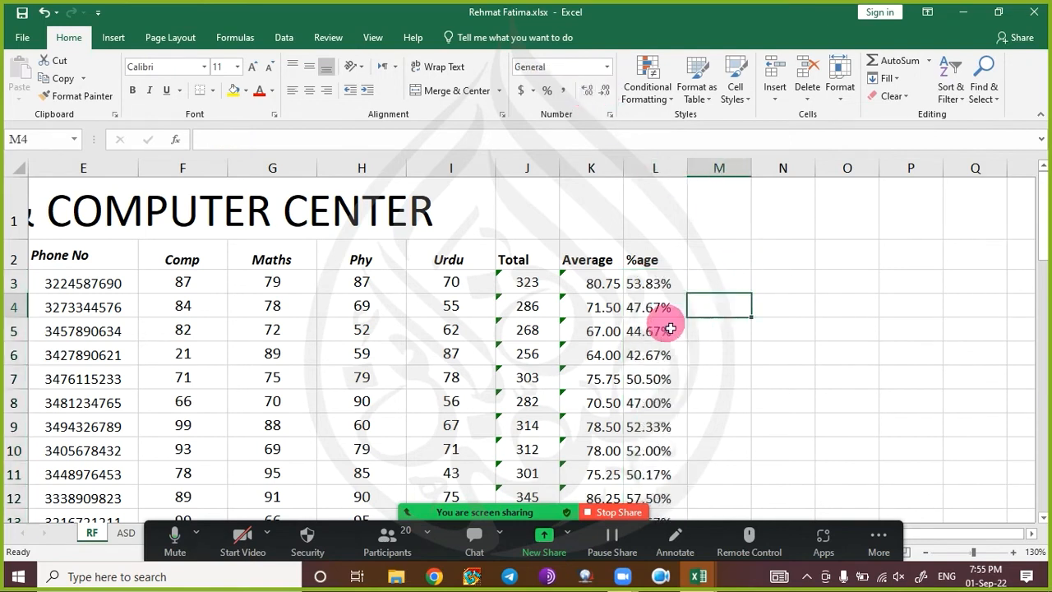
scroll(667, 327, down, 12)
scroll(670, 329, up, 12)
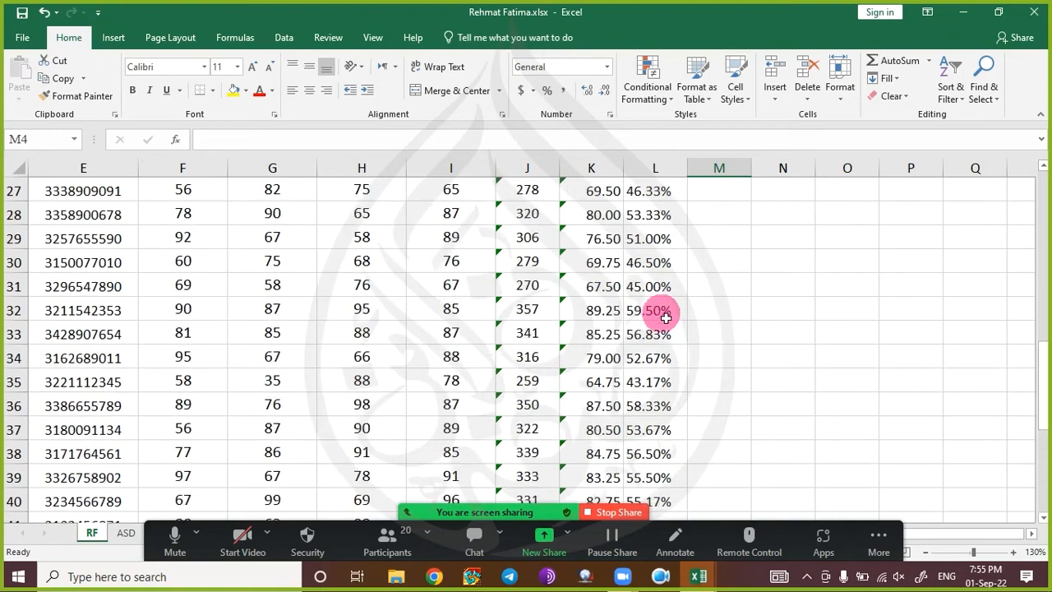
scroll(664, 314, down, 3)
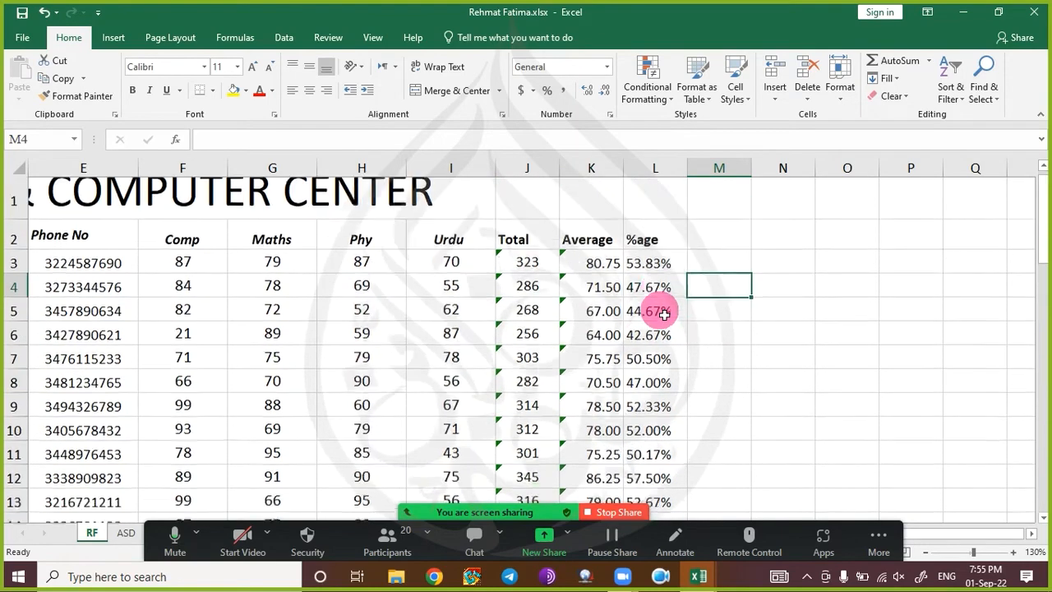
scroll(664, 315, up, 3)
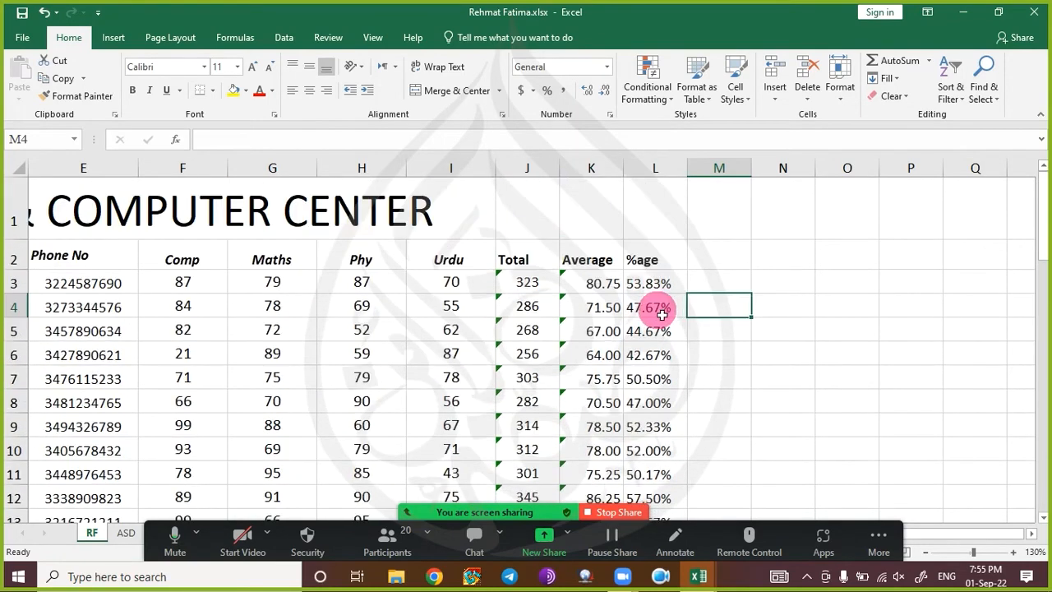
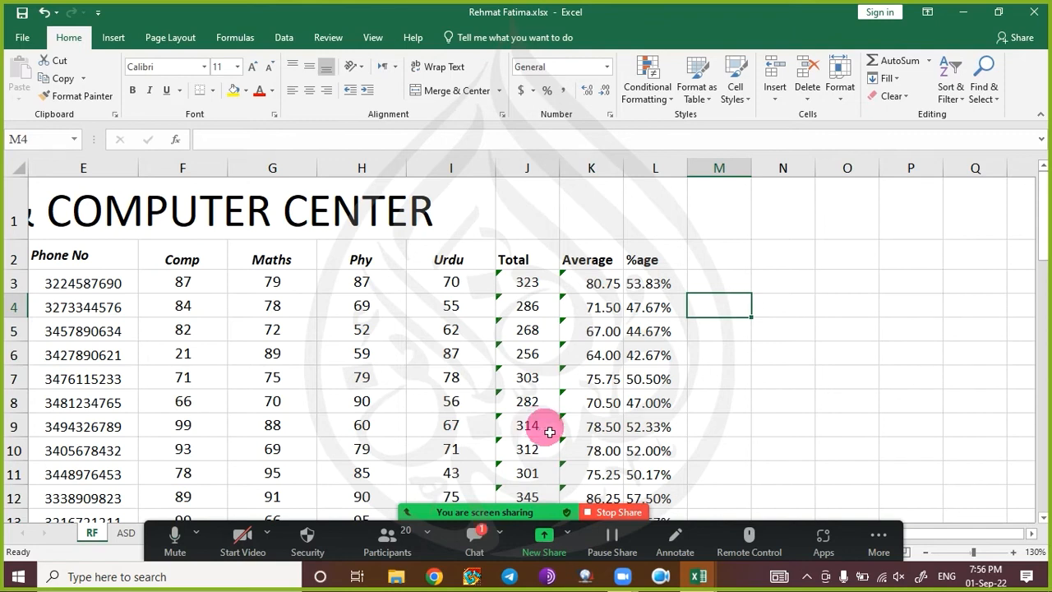
- Check the new messages in the Zoom meeting chat, minimizing the chat window after each reading
click(470, 535)
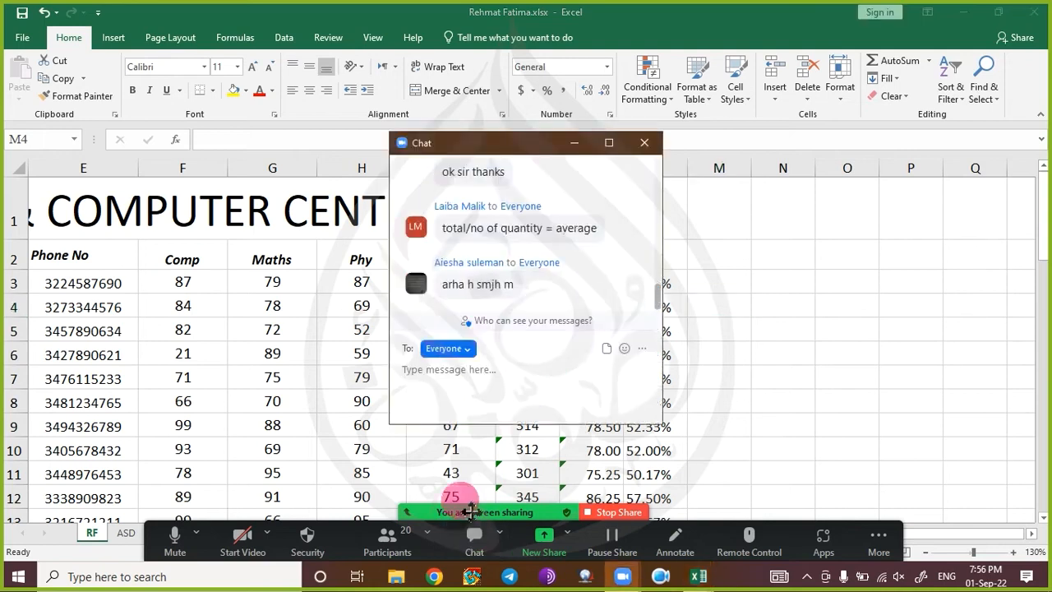
click(574, 143)
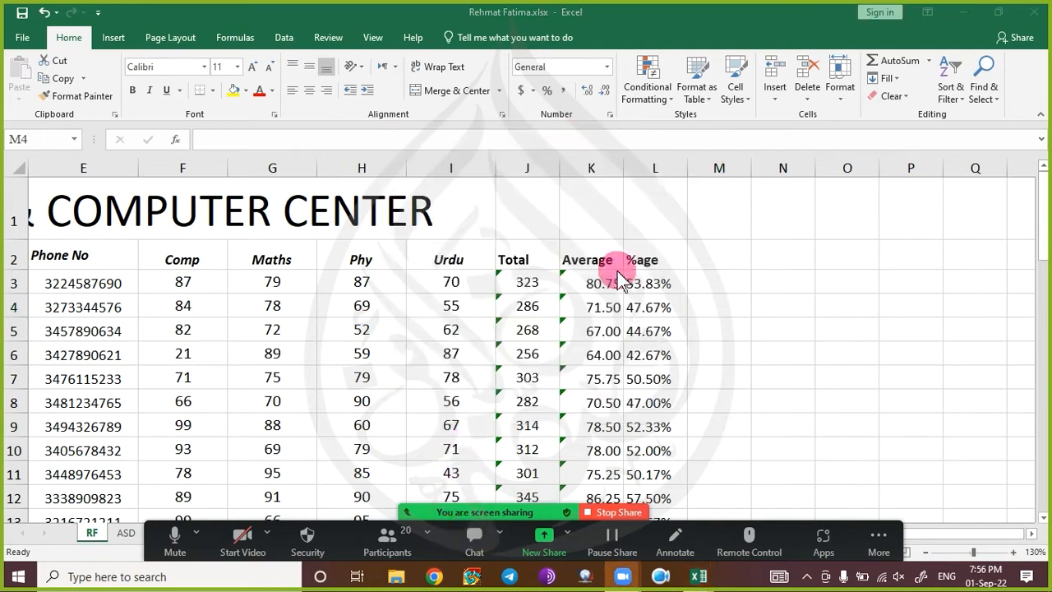
click(721, 288)
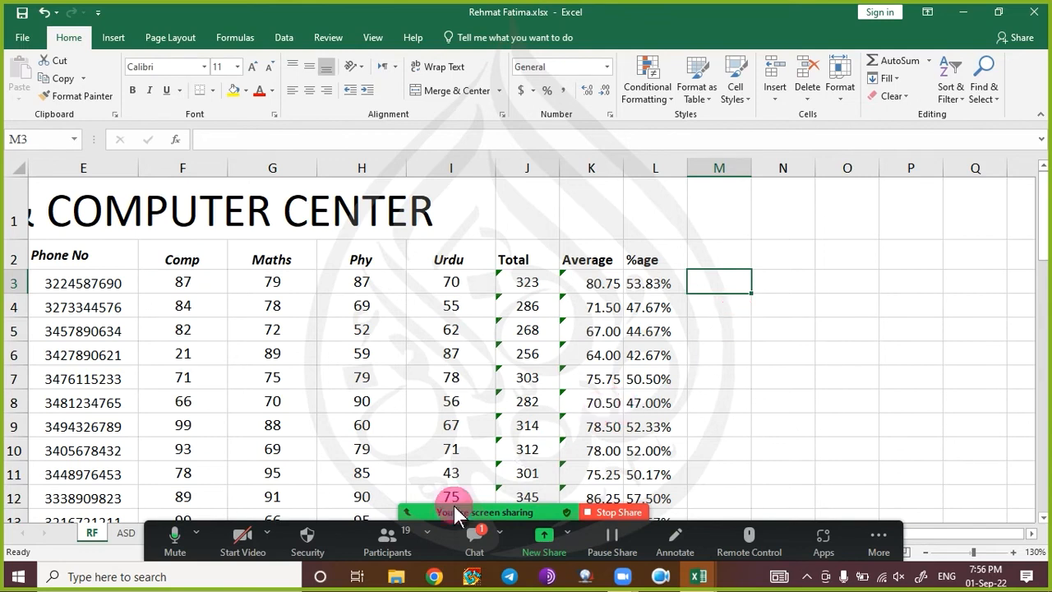
click(473, 538)
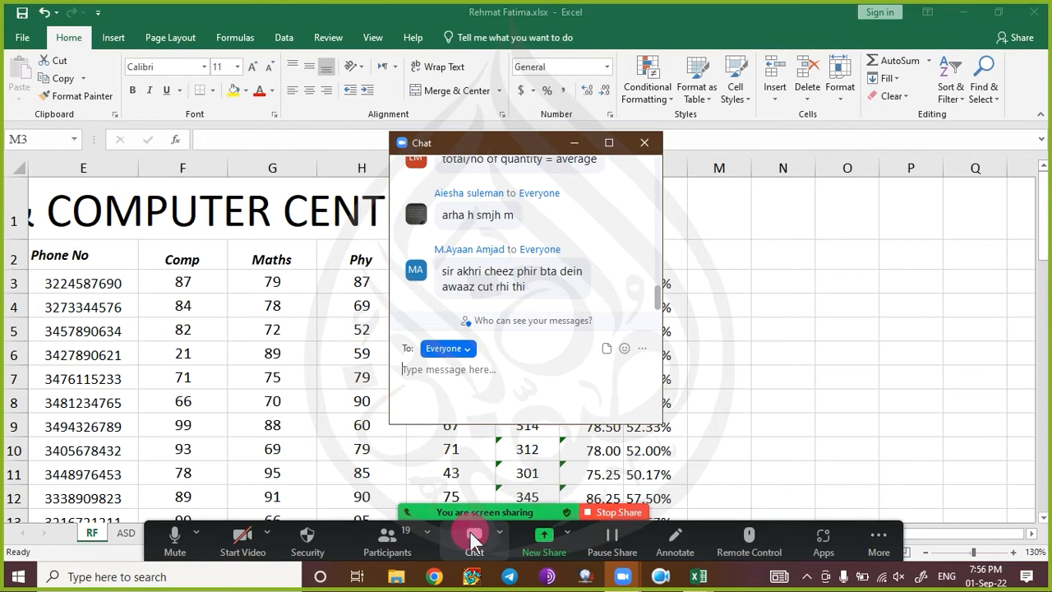
click(574, 143)
- Apply the Percent style without decimals to all the percentages in column L, from L3 down
click(660, 283)
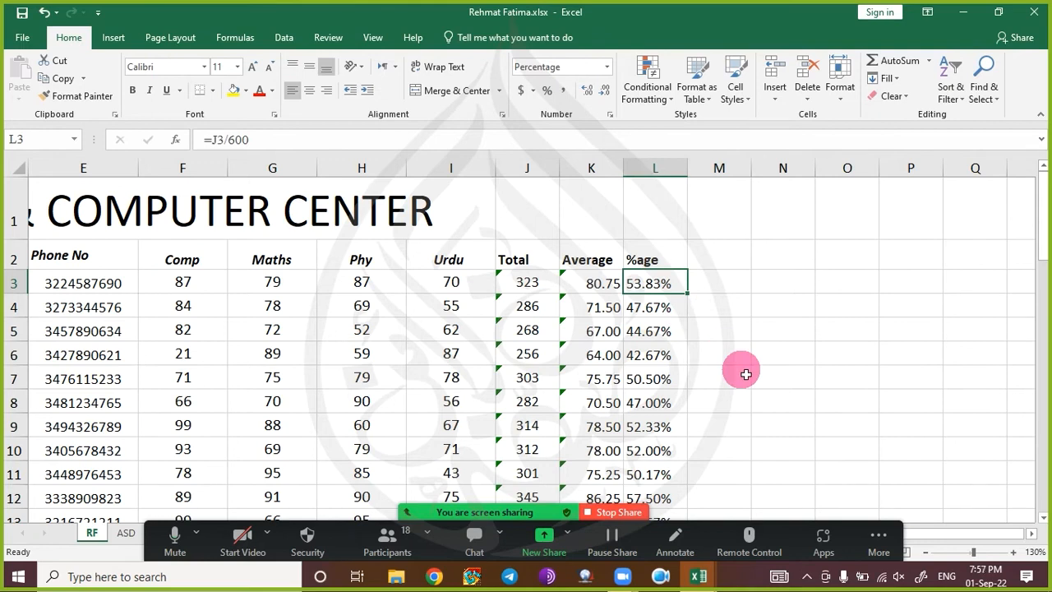
key(ctrl+shift+Down)
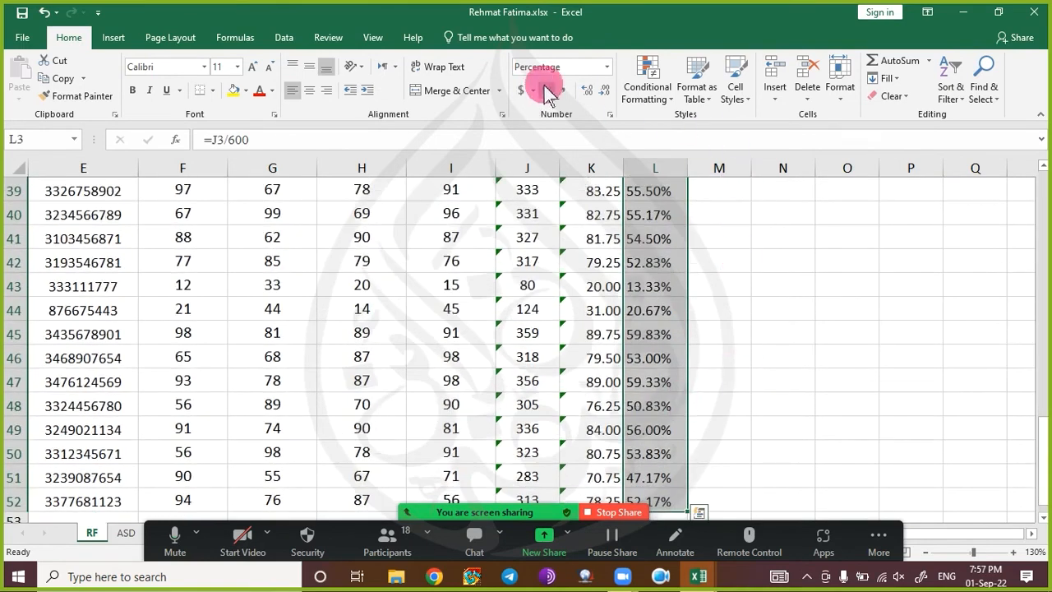
click(547, 91)
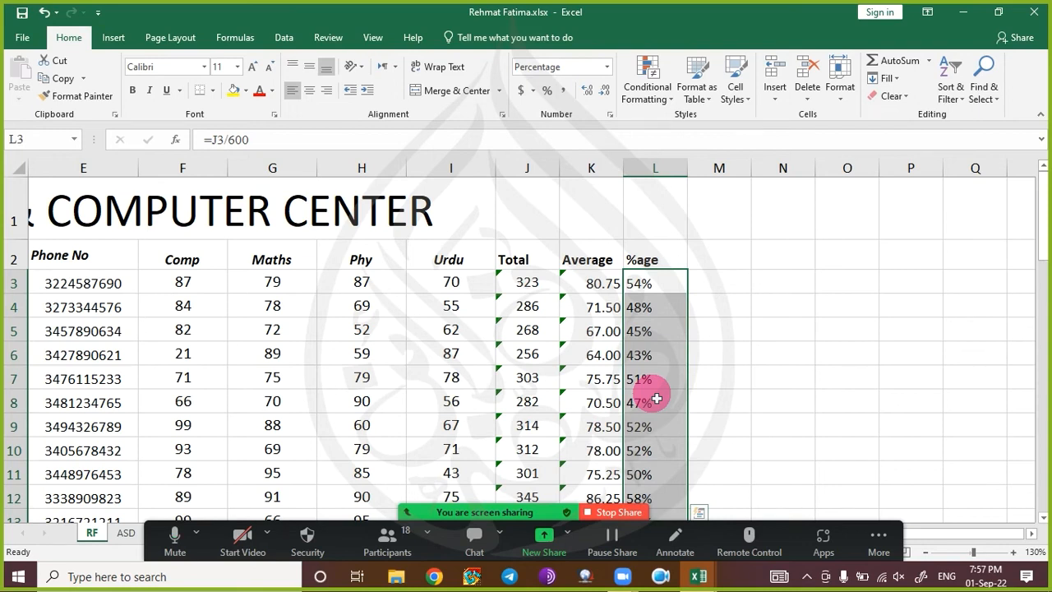
key(alt)
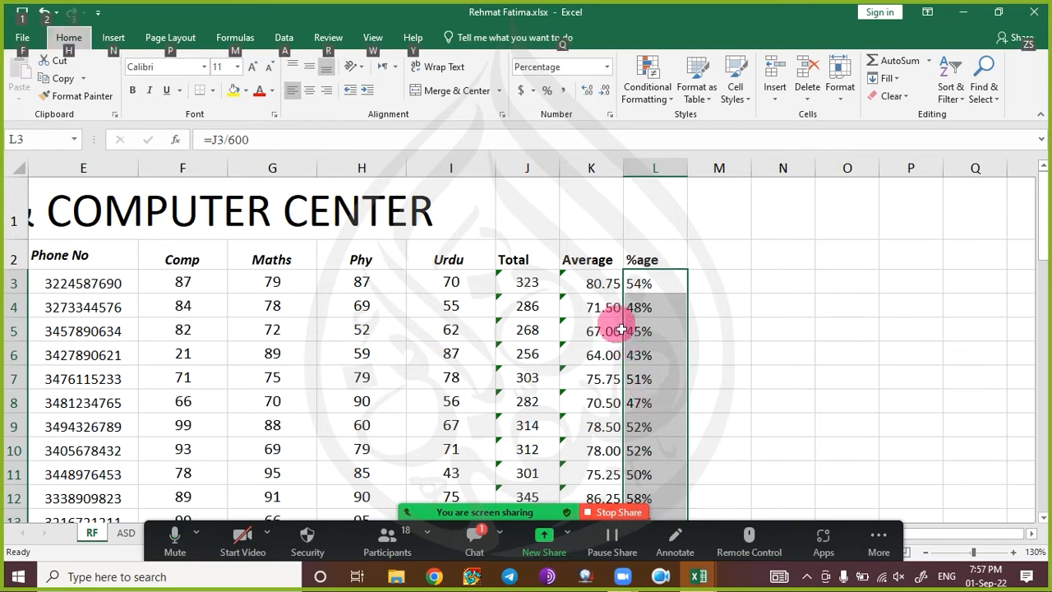
key(alt)
click(653, 334)
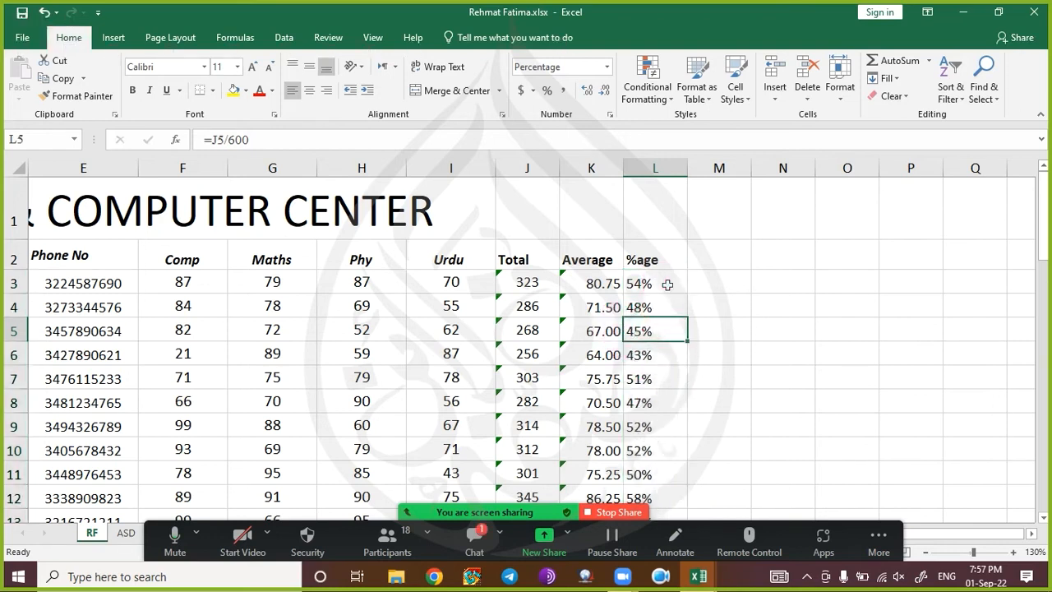
click(665, 284)
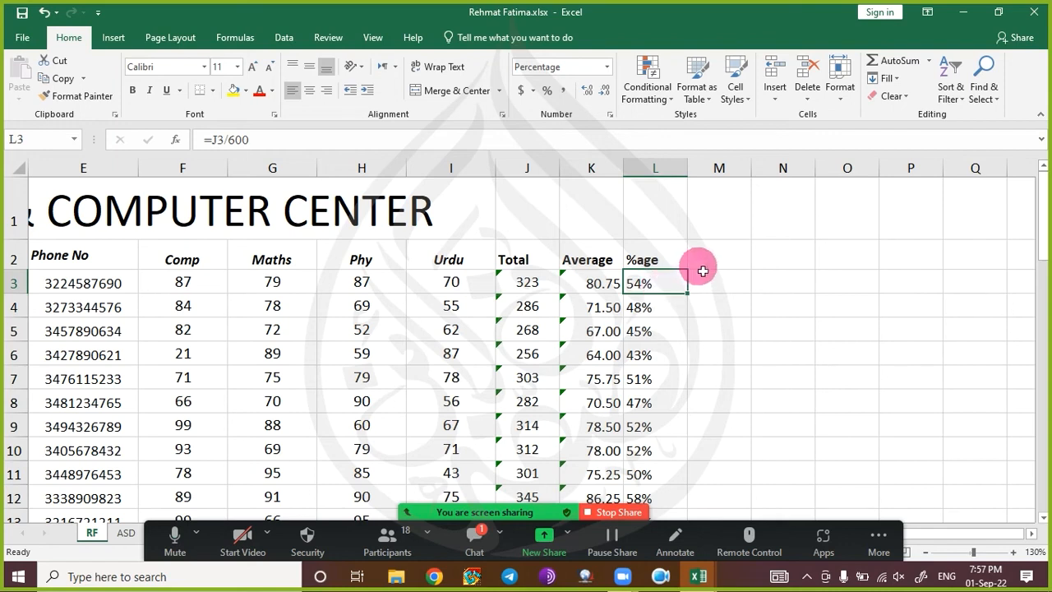
- Copy the %age heading from L2 into M2 to head a second percentage column
click(713, 262)
click(676, 260)
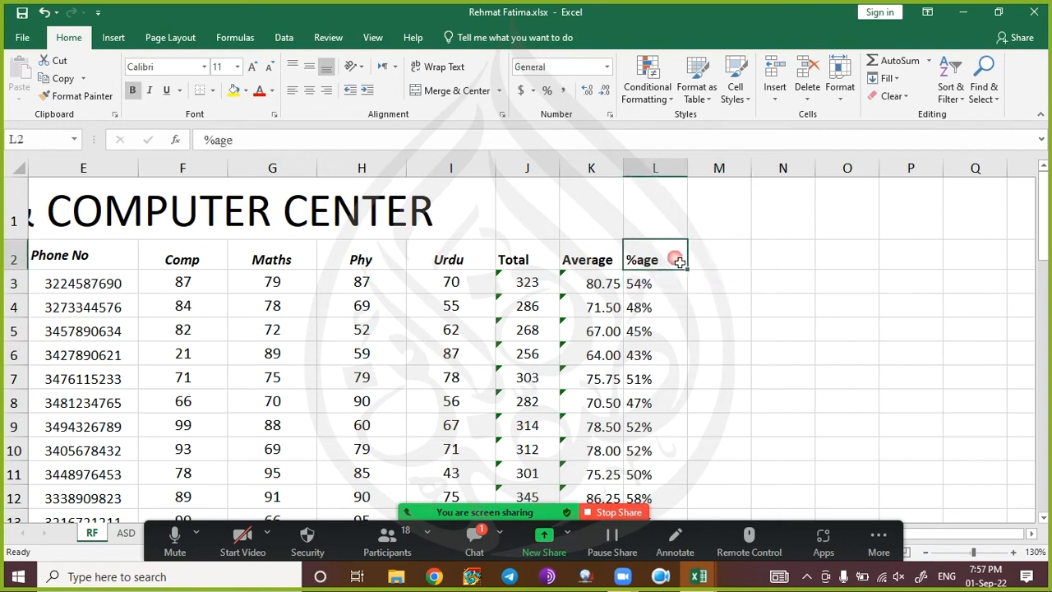
key(ctrl+c)
key(Right)
key(Return)
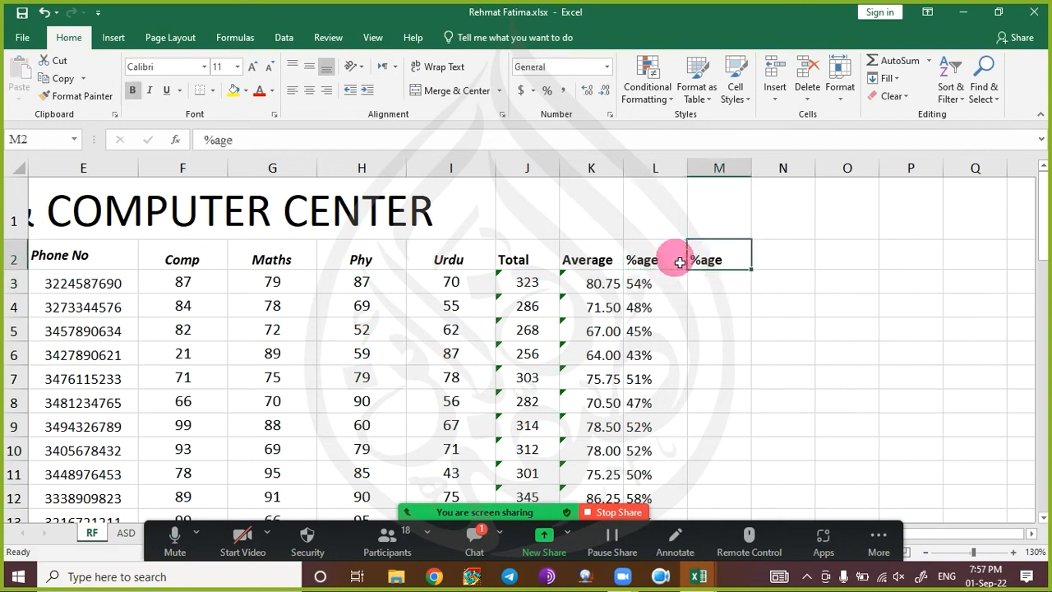
key(Return)
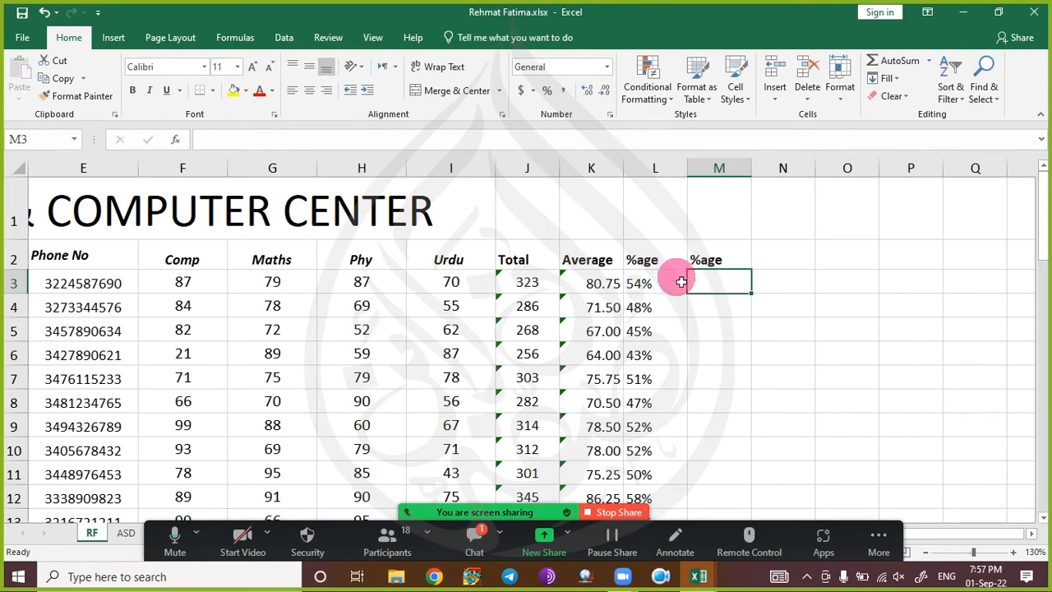
- Check the formula in L3, and enter =J3/600*100 in M3 for comparison
click(659, 292)
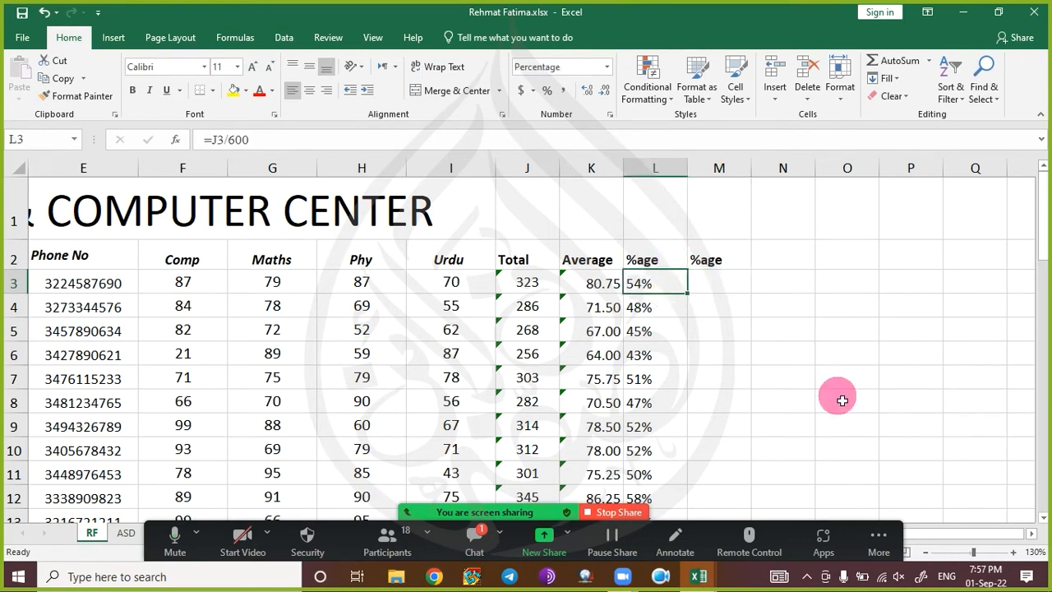
key(Right)
text(=)
key(Left)
key(Left)
key(Left)
text(/600)
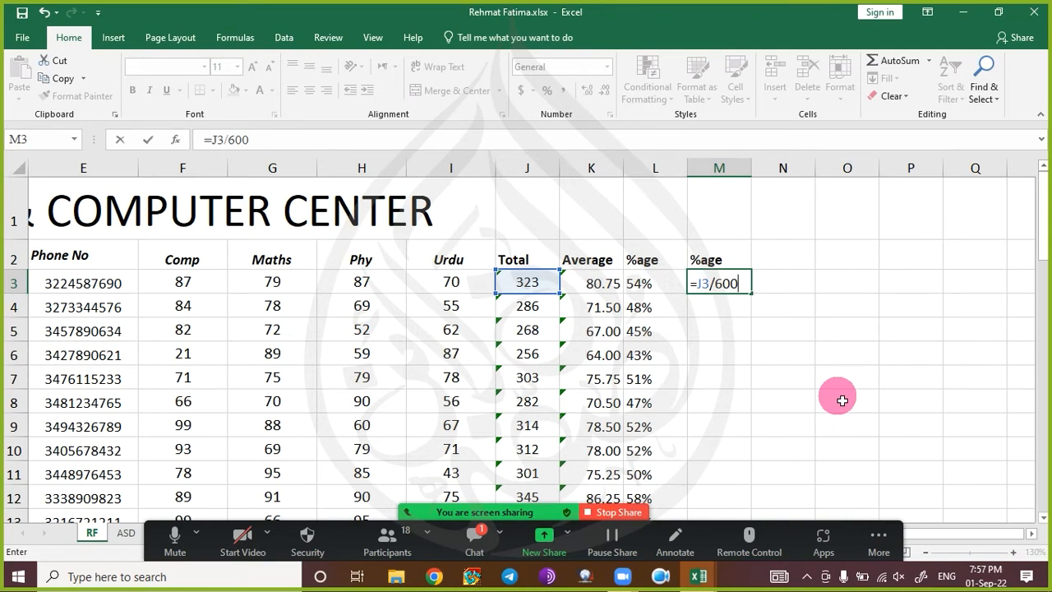
text(*100)
key(Return)
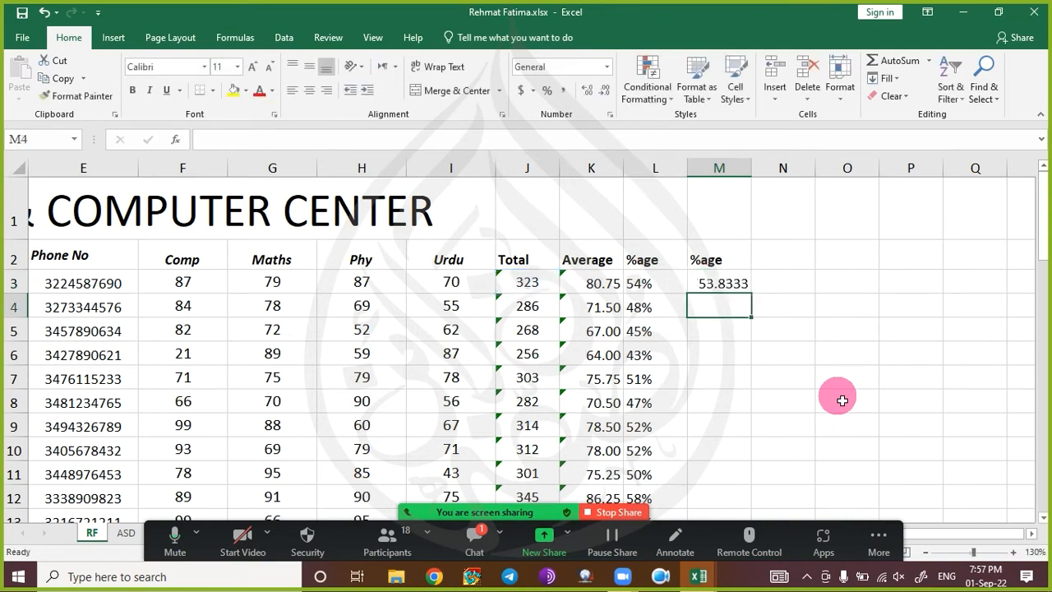
- Try the Percent style on the formula cell M3 and undo it
key(Up)
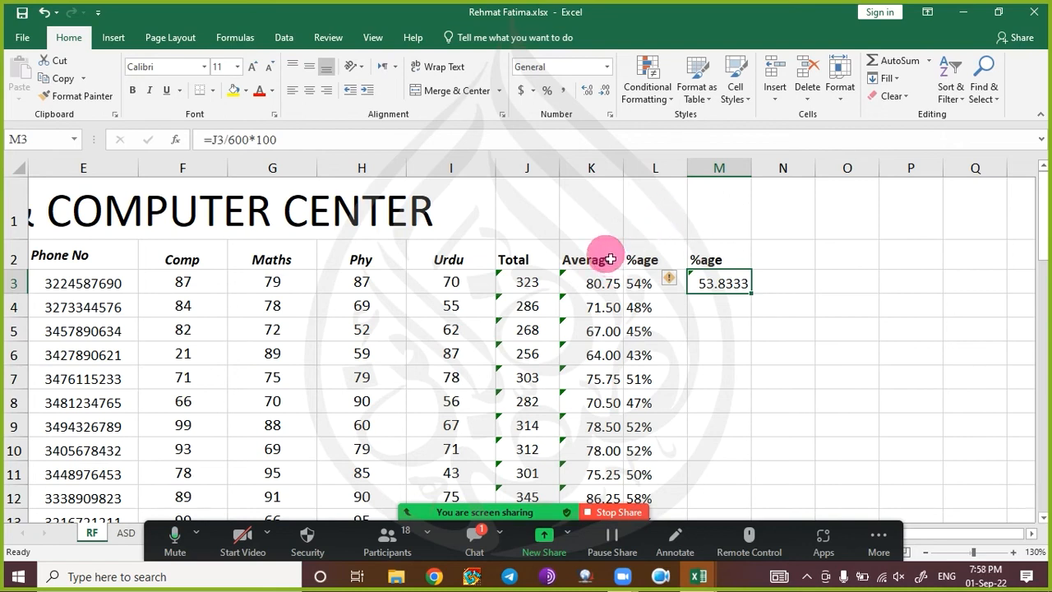
click(549, 92)
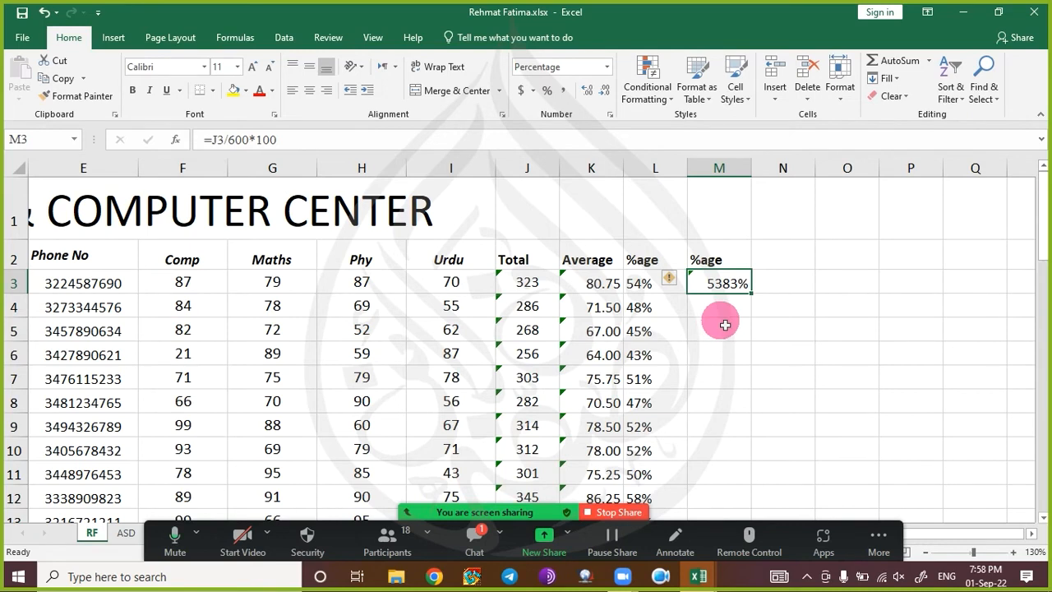
key(ctrl+z)
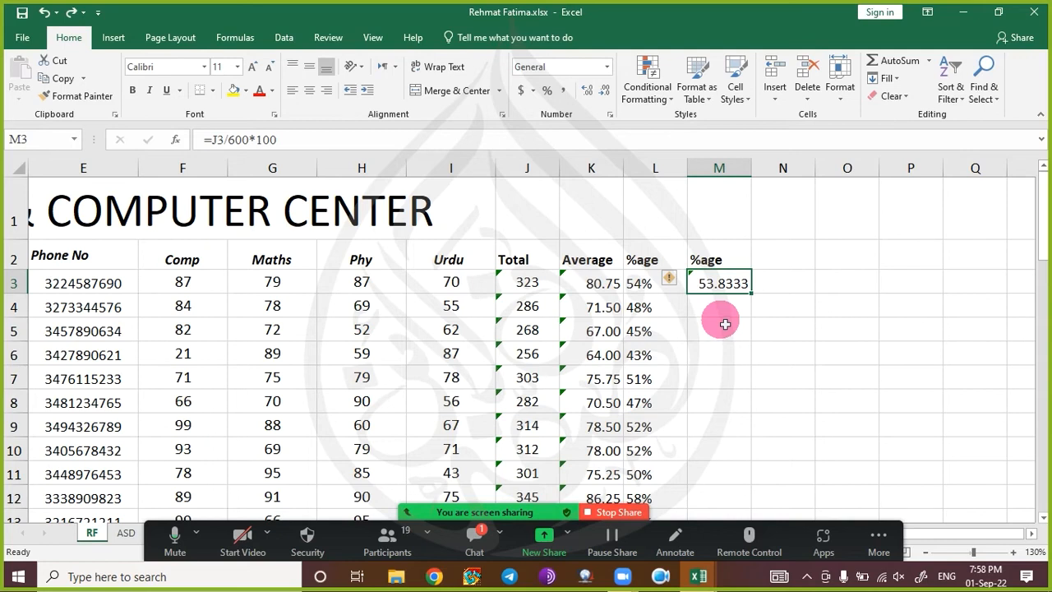
- Open the error-checking options for the percentage formula in M3
click(672, 279)
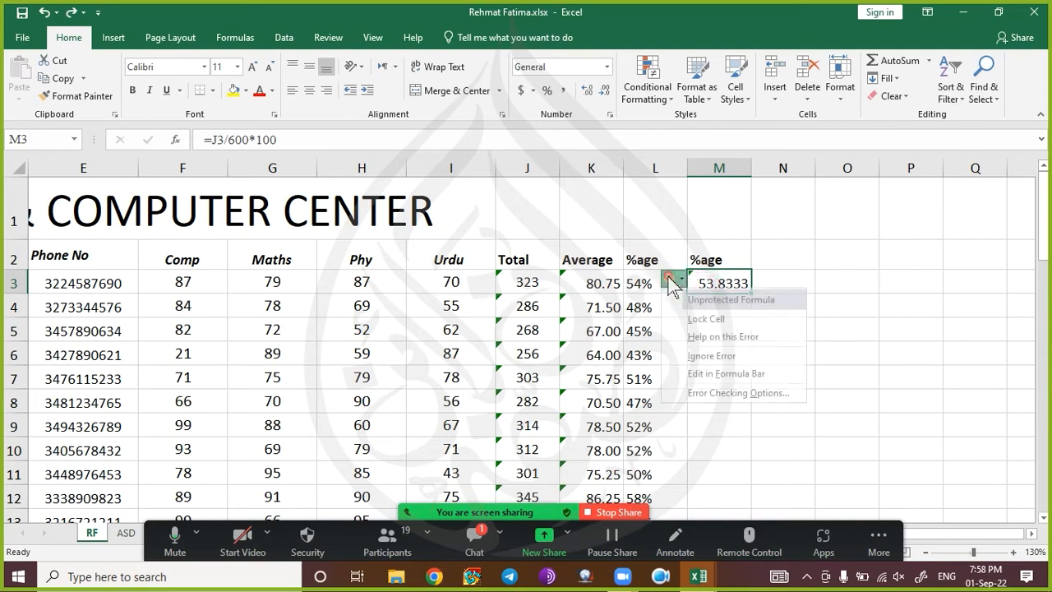
click(867, 328)
click(733, 280)
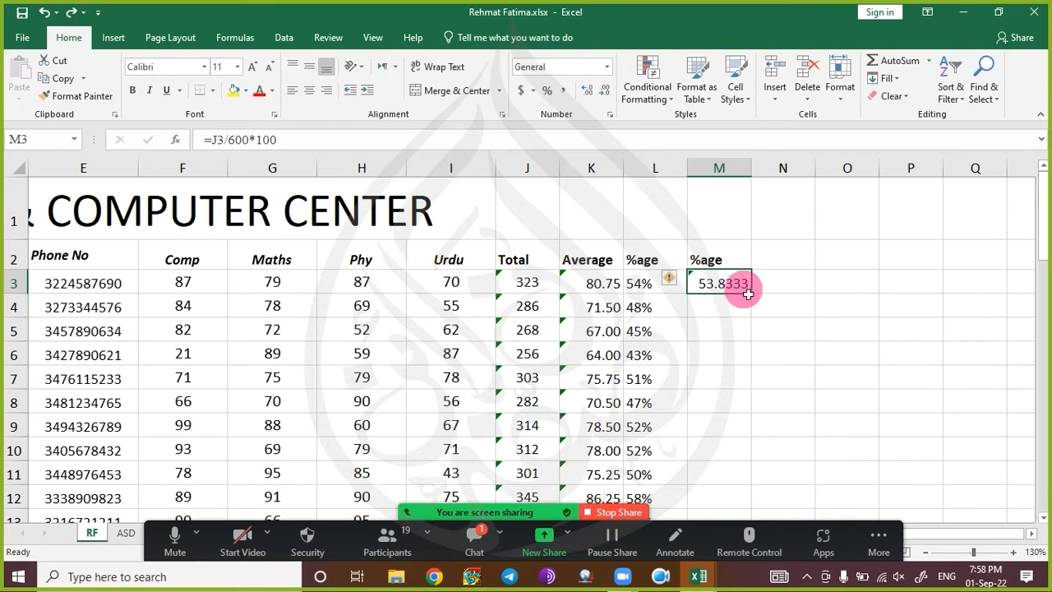
double_click(747, 293)
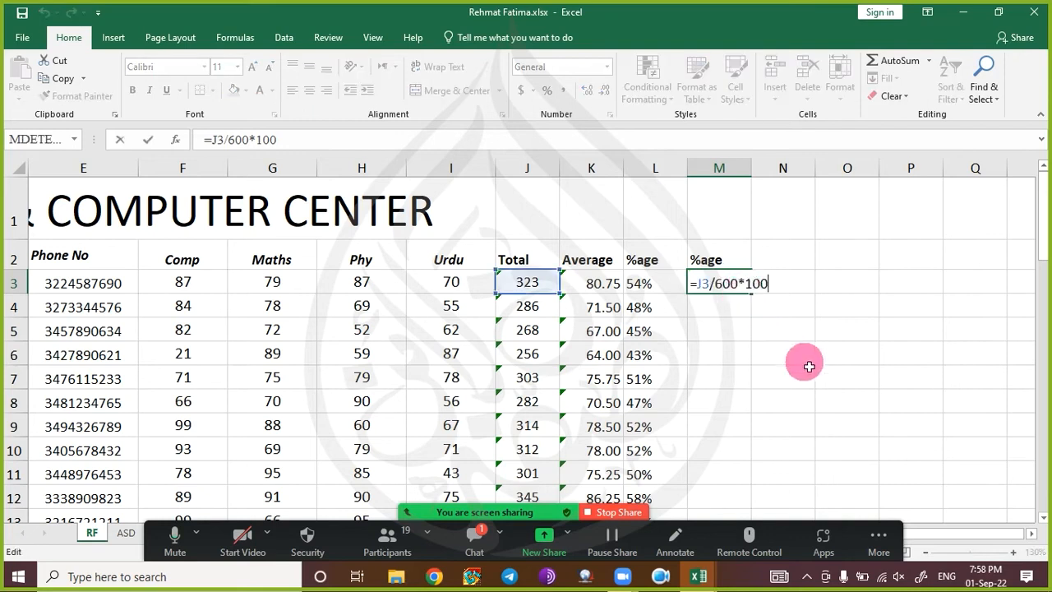
key(Escape)
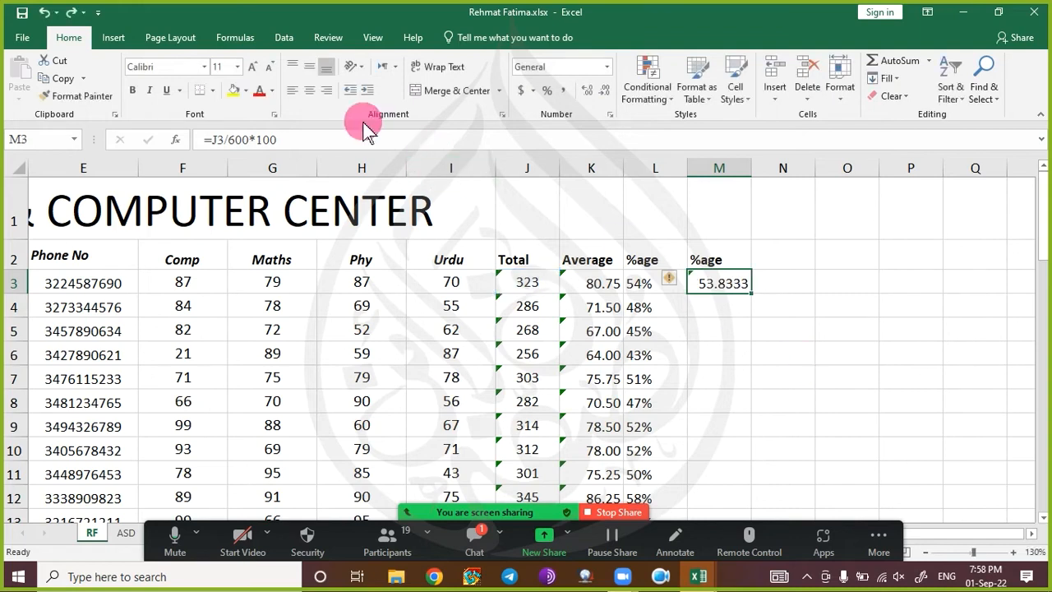
- Remove the multiplication by 100 from the percentage formula in M3, leaving =J3/600
click(354, 146)
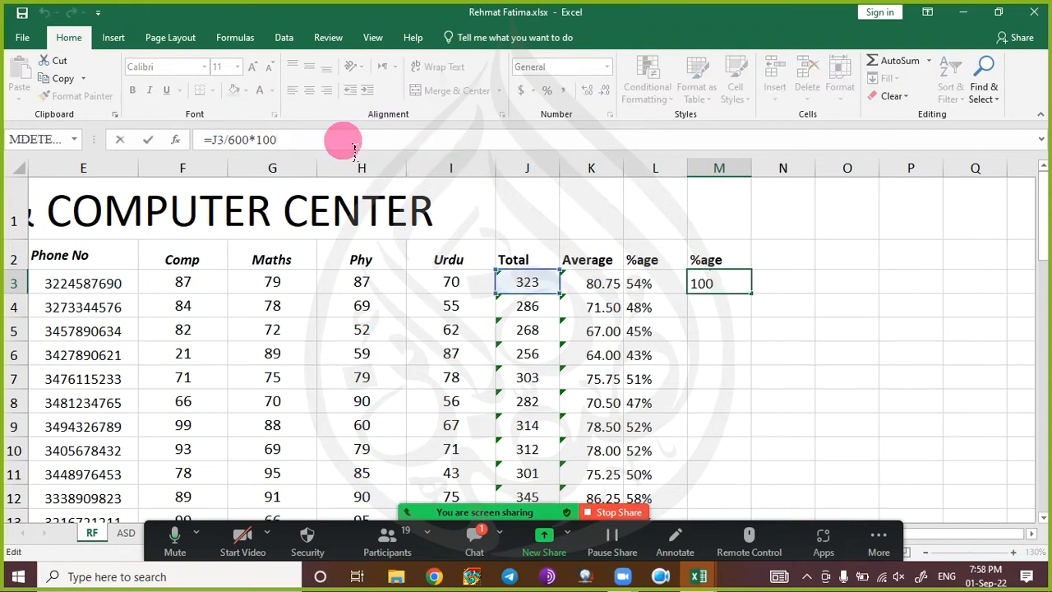
key(BackSpace)
key(BackSpace)
key(BackSpace)
key(BackSpace)
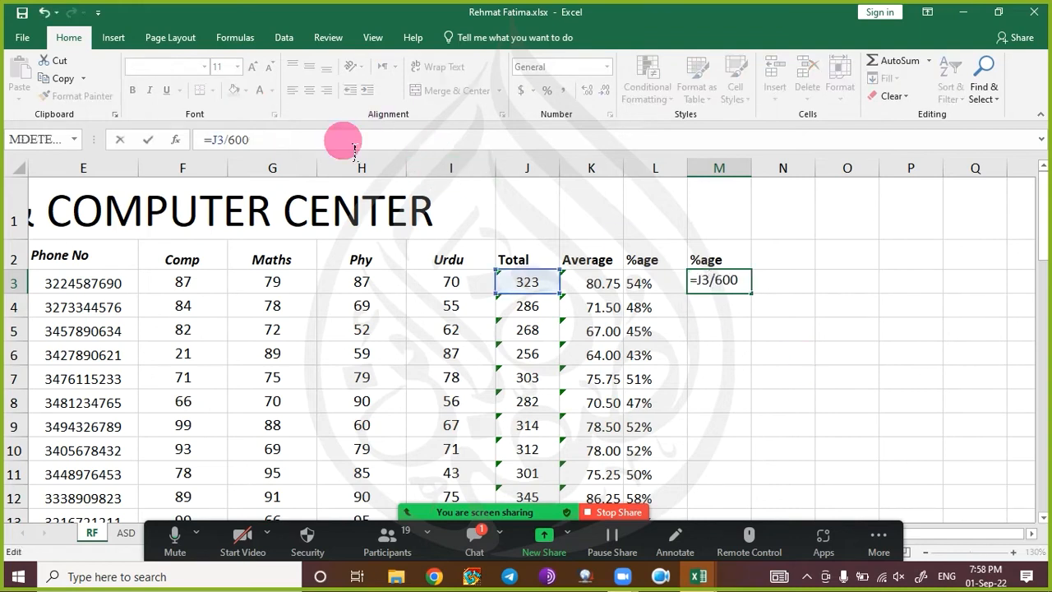
key(Return)
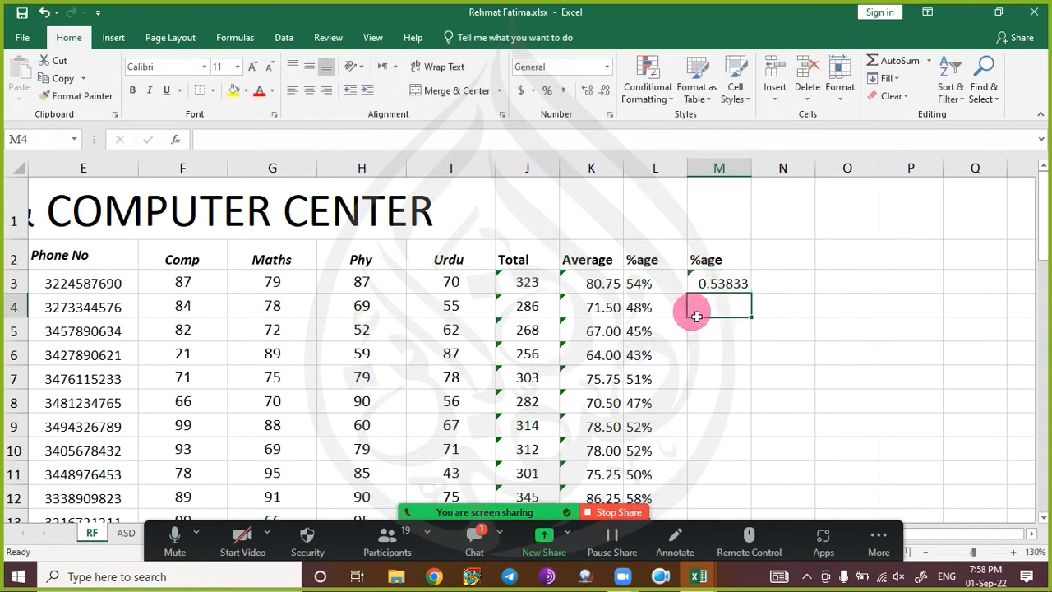
- Fill the M3 formula down the column and format the results as percentages with two decimal places
click(728, 283)
double_click(757, 296)
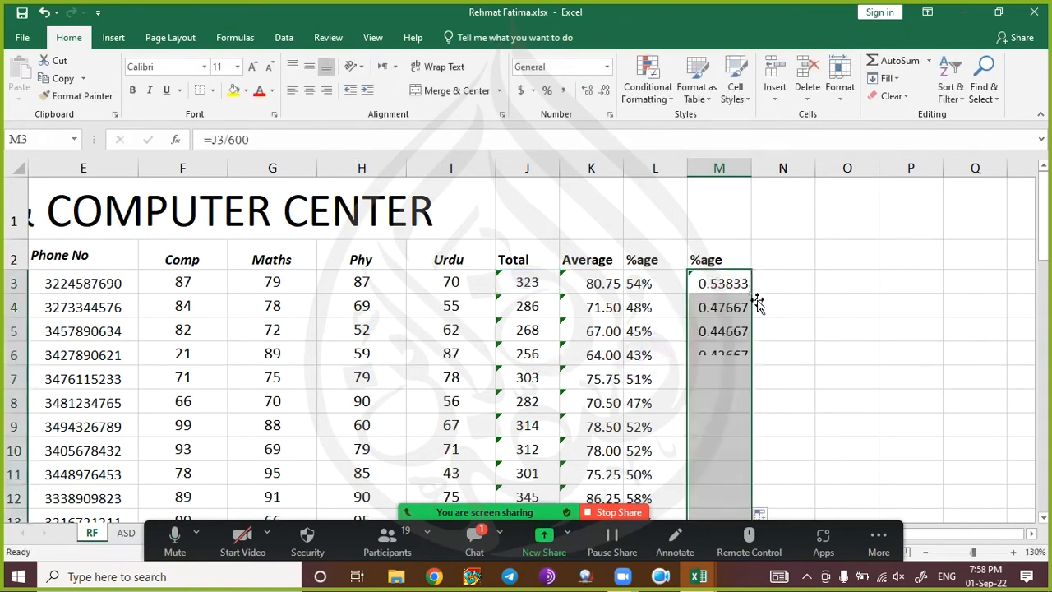
click(549, 91)
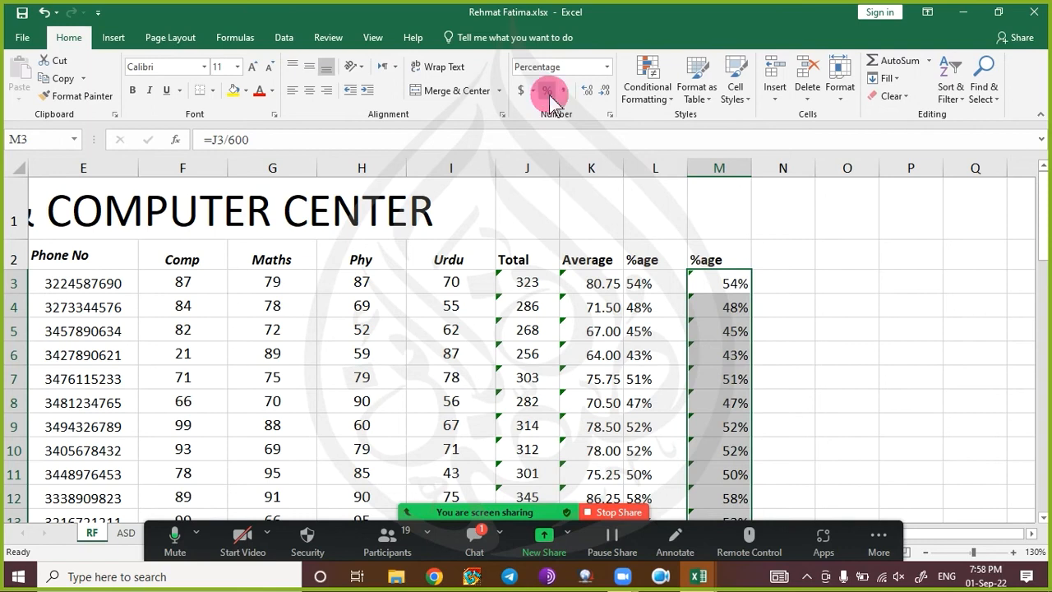
click(603, 91)
click(603, 92)
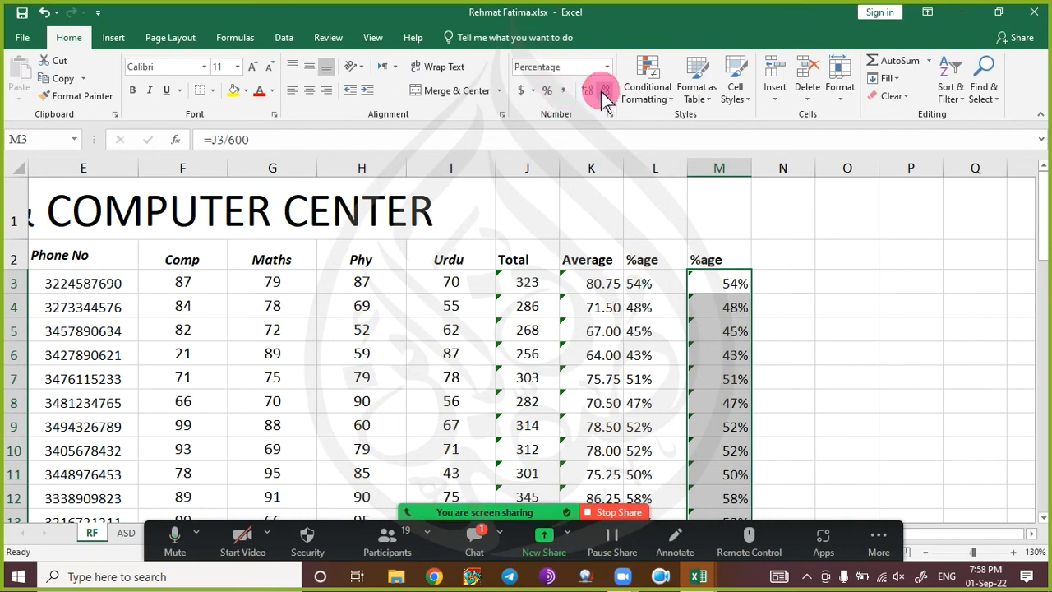
click(836, 305)
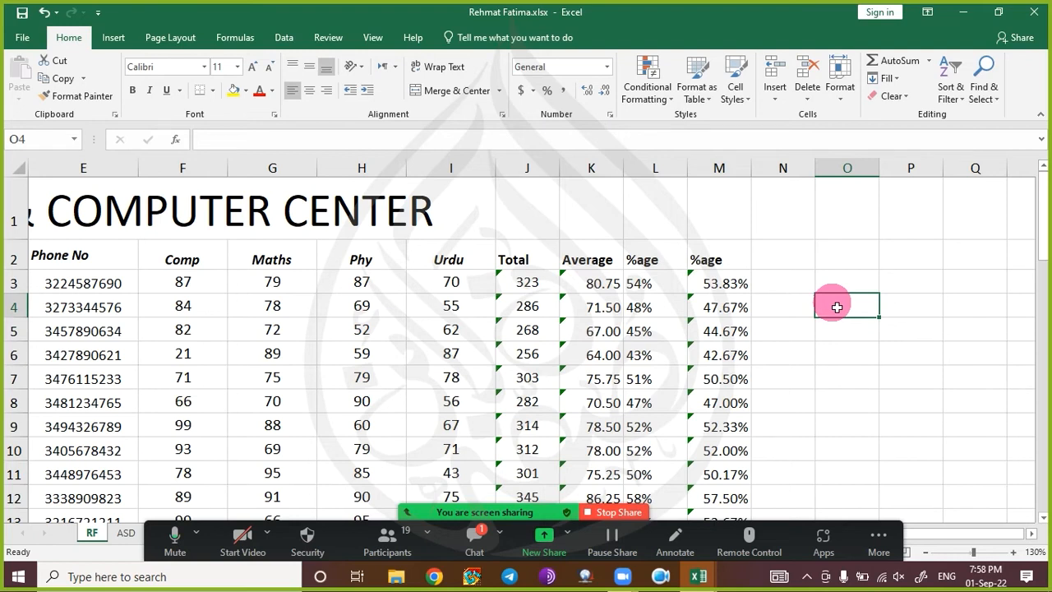
- Check the latest messages in the Zoom meeting chat and return to the worksheet
click(470, 541)
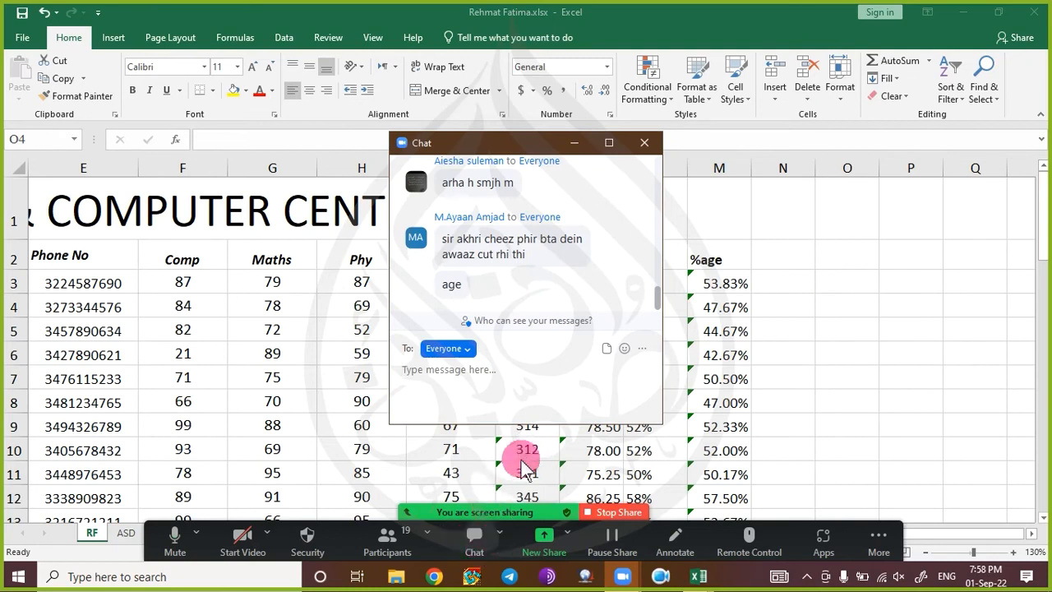
click(575, 143)
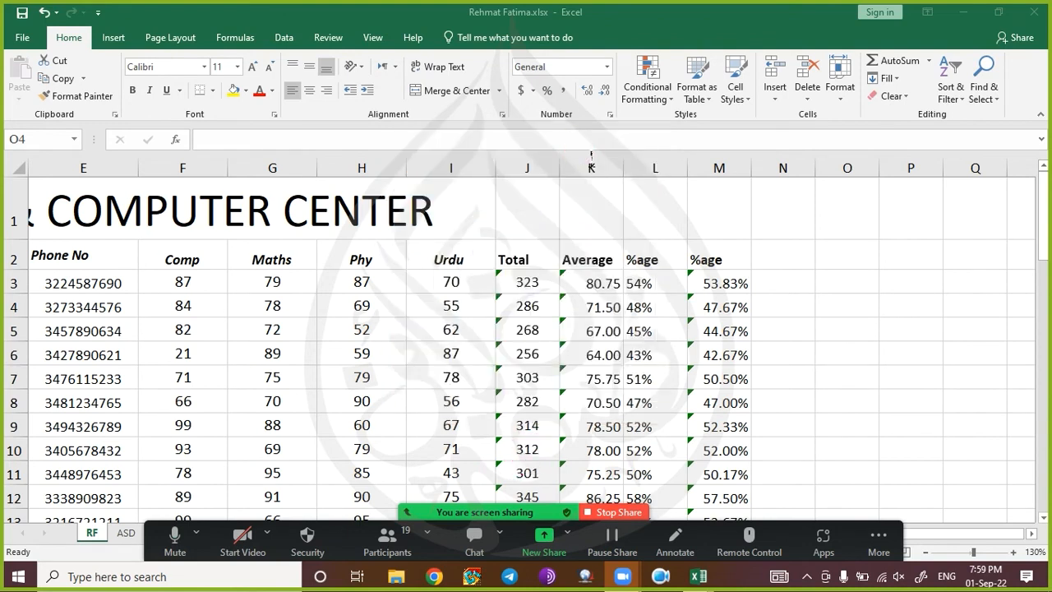
click(788, 271)
- Add the bold column heading TOTAL in cell N2
click(785, 280)
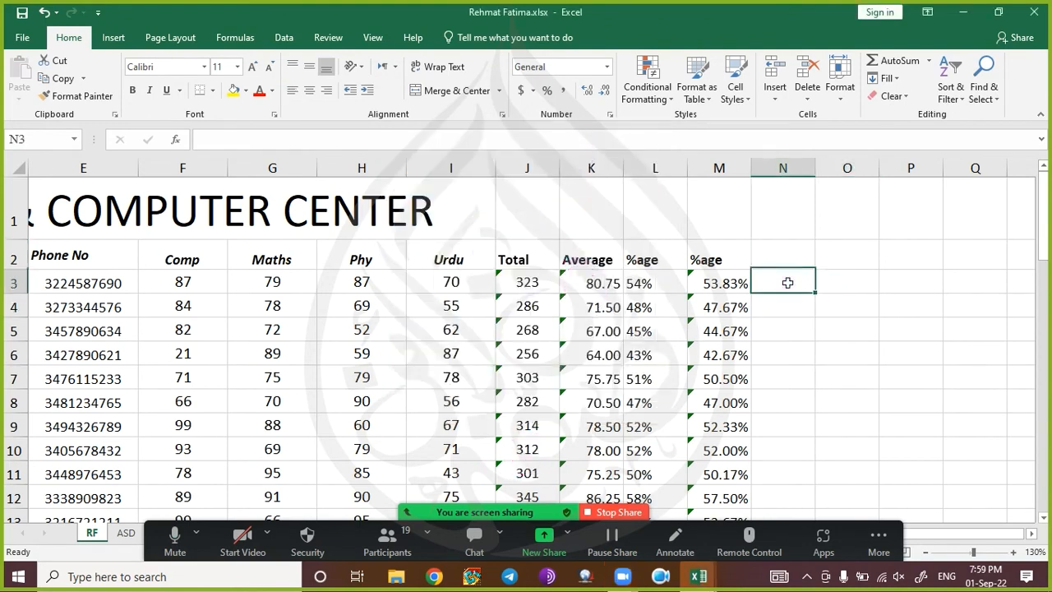
key(Up)
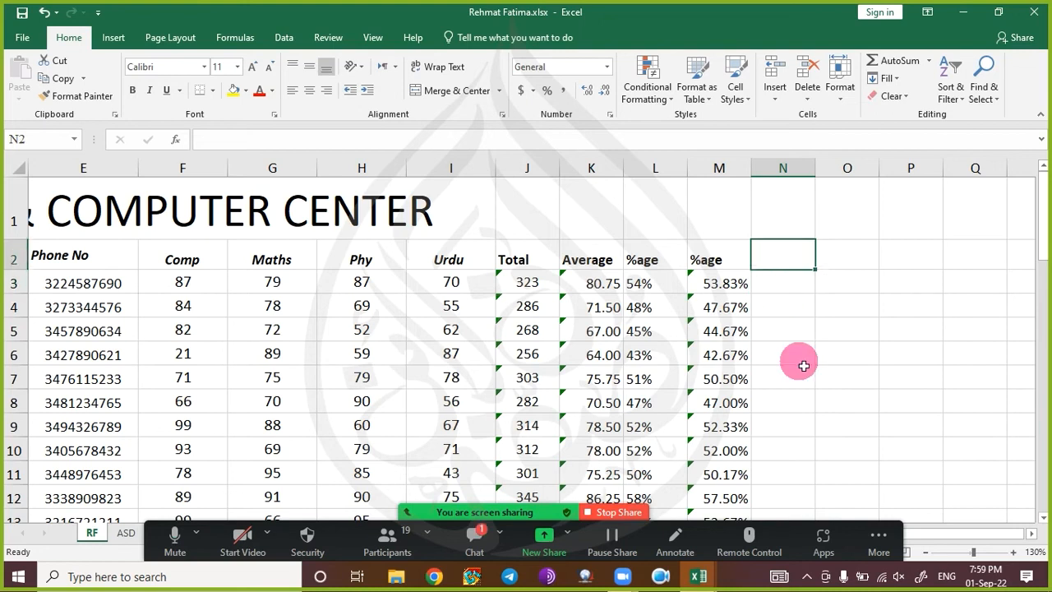
text(TOTAL)
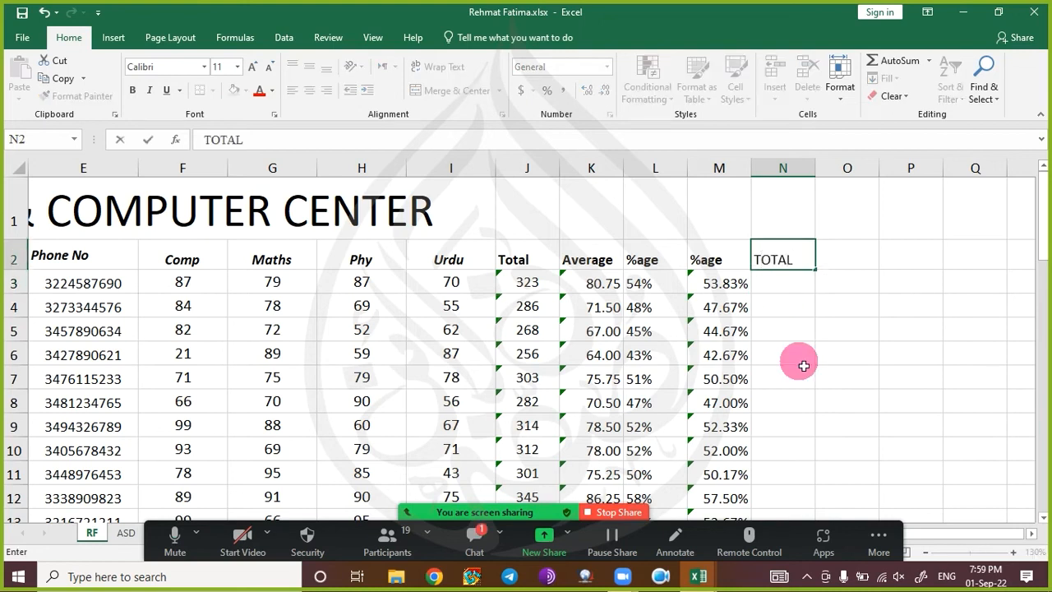
key(Return)
key(Up)
key(ctrl+b)
key(Down)
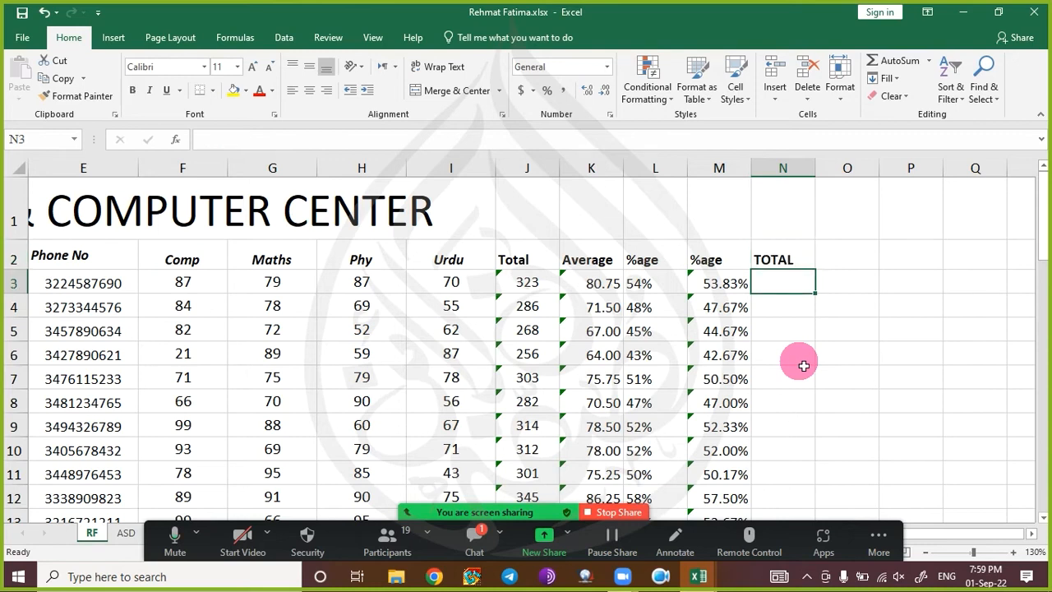
text(=)
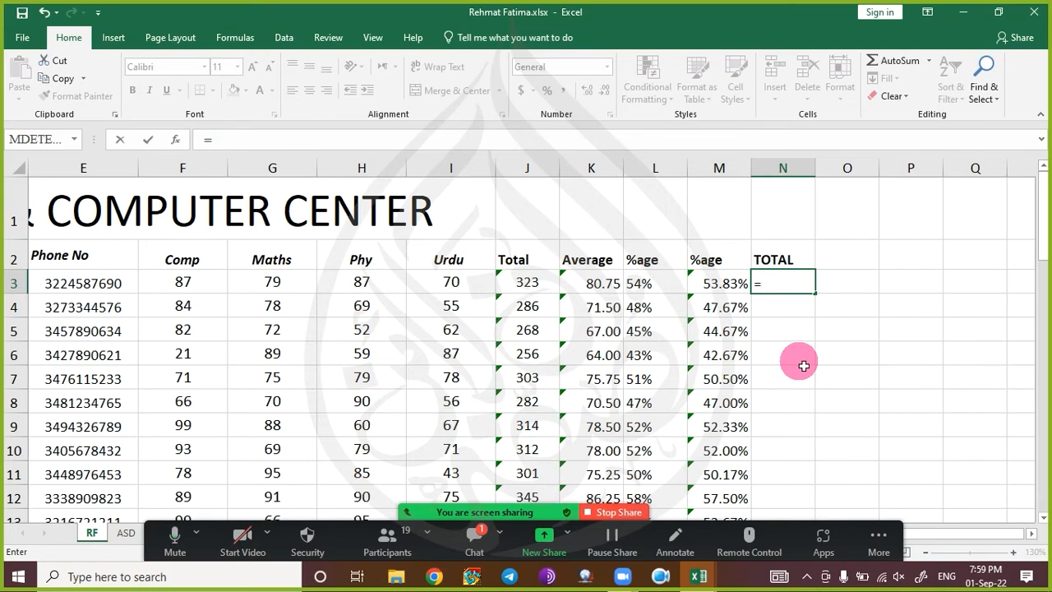
text(SUM)
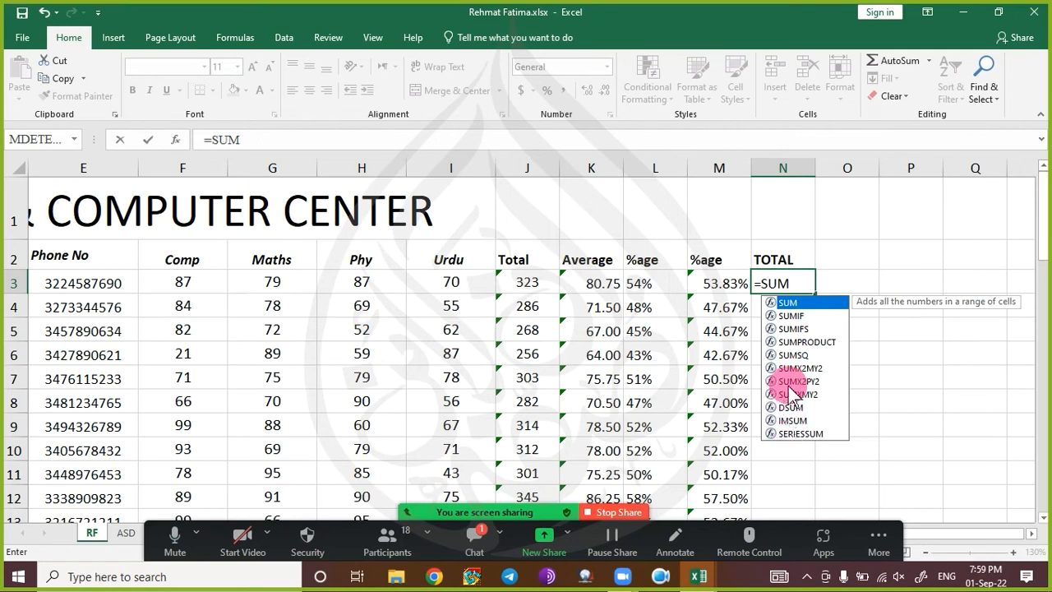
text(()
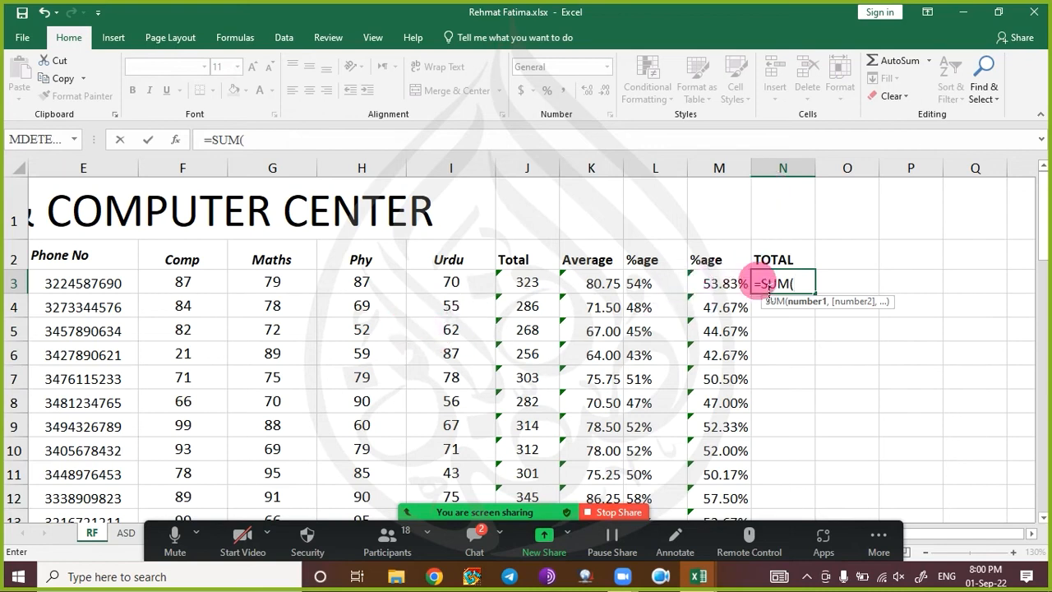
key(Escape)
- Enter the formula =SUM(F3:I3) in N3 to add the four subject marks of the first student
text(=SUM)
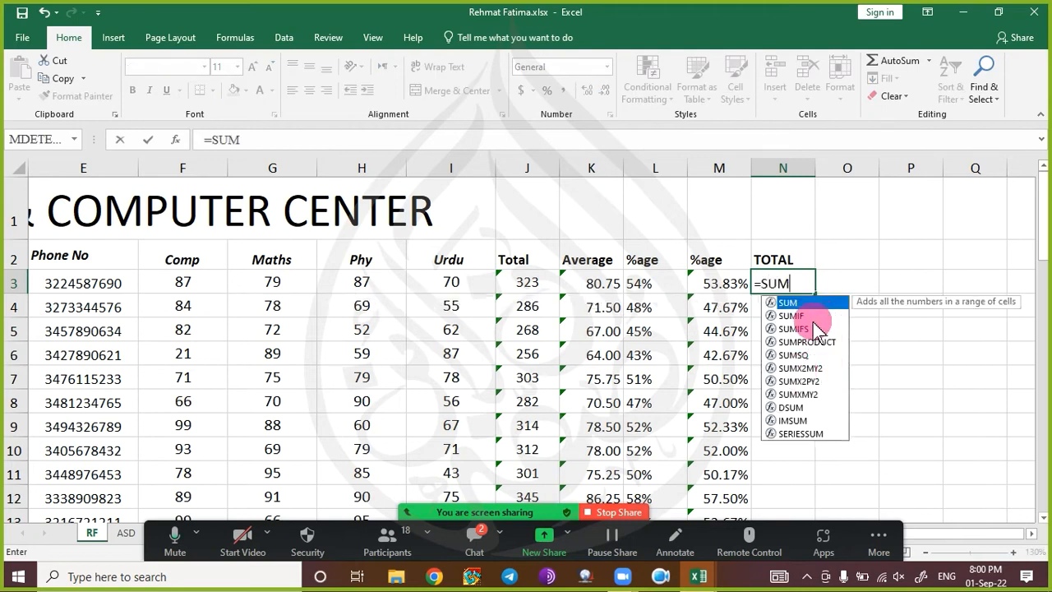
text(()
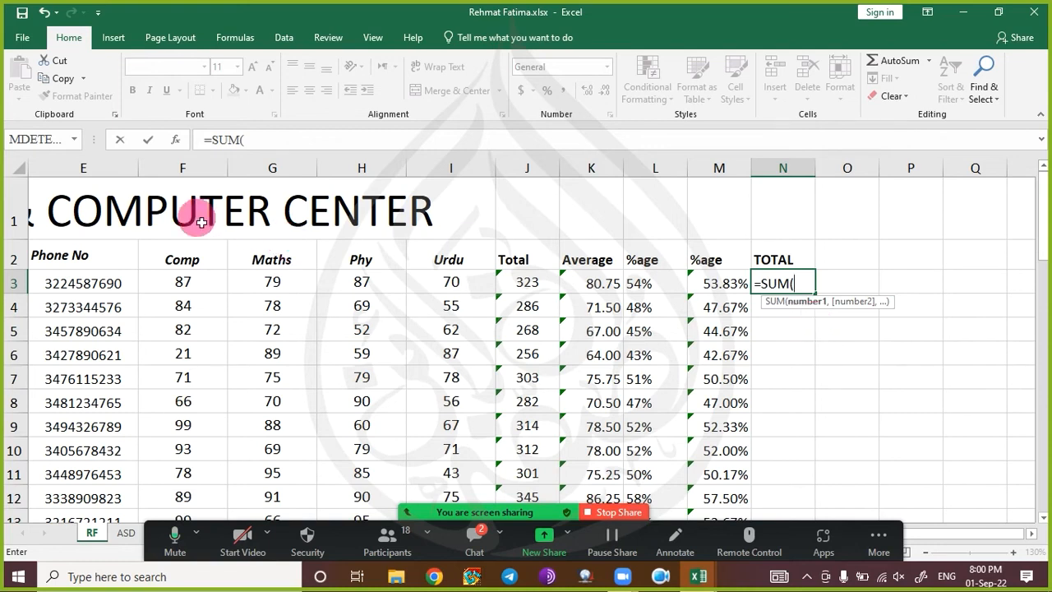
drag(184, 282, 472, 291)
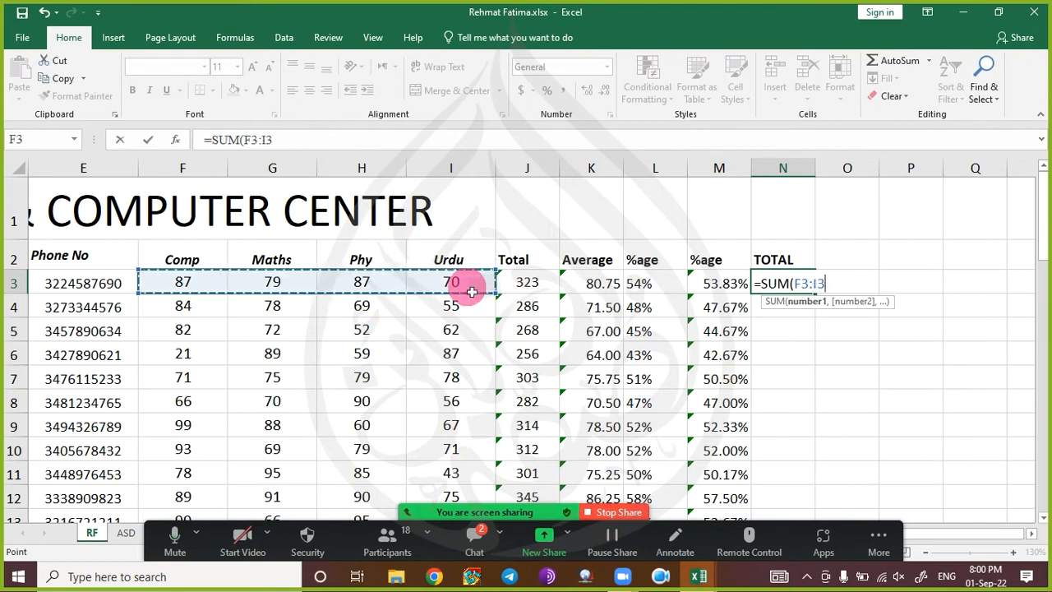
key(Return)
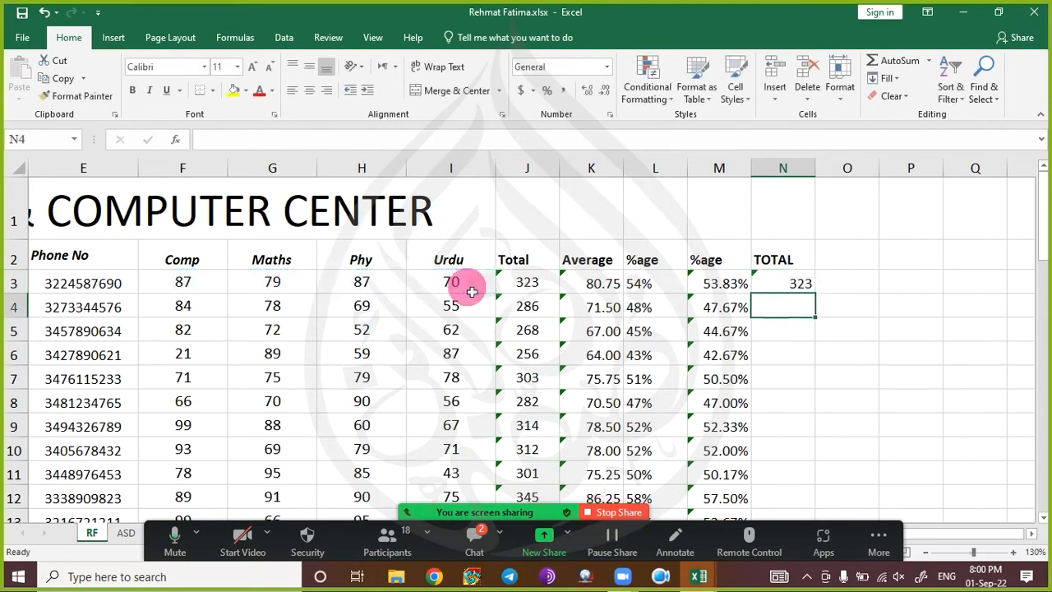
- Compare the formulas in J3 and N3, and fill the N3 formula down the TOTAL column for all students
click(549, 285)
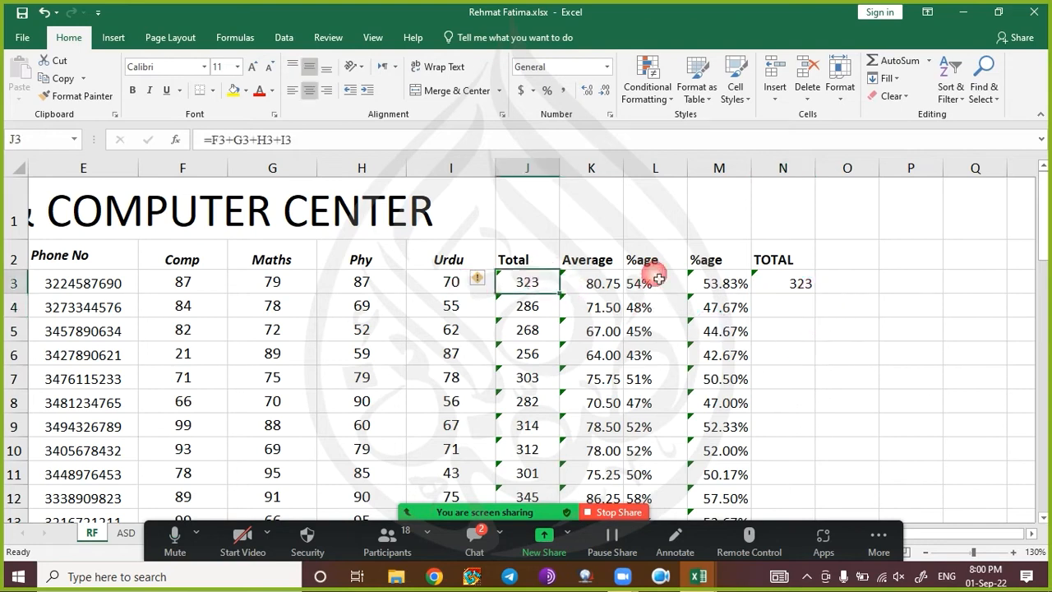
click(802, 283)
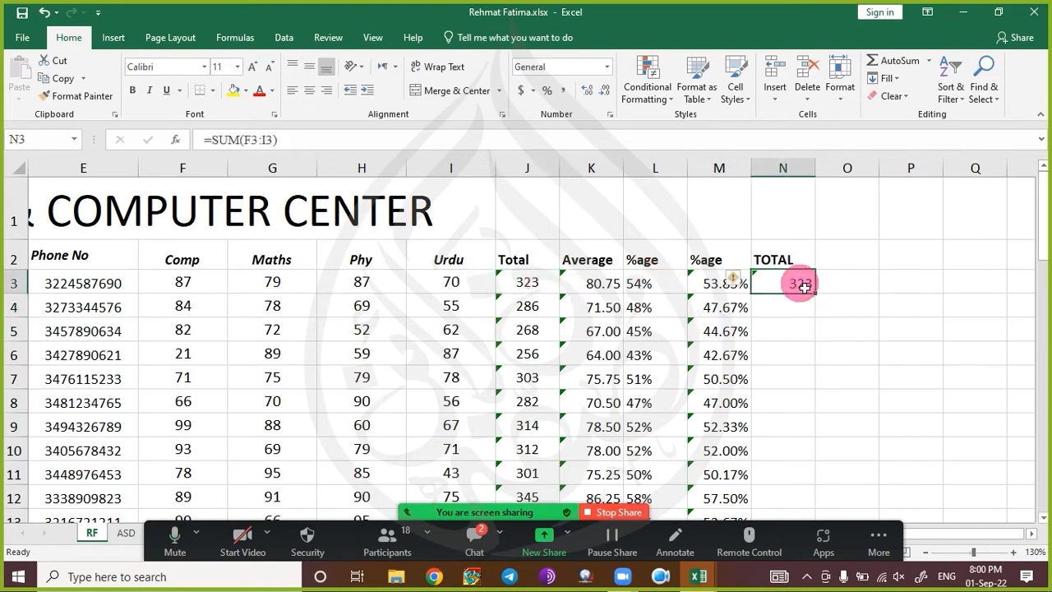
double_click(815, 294)
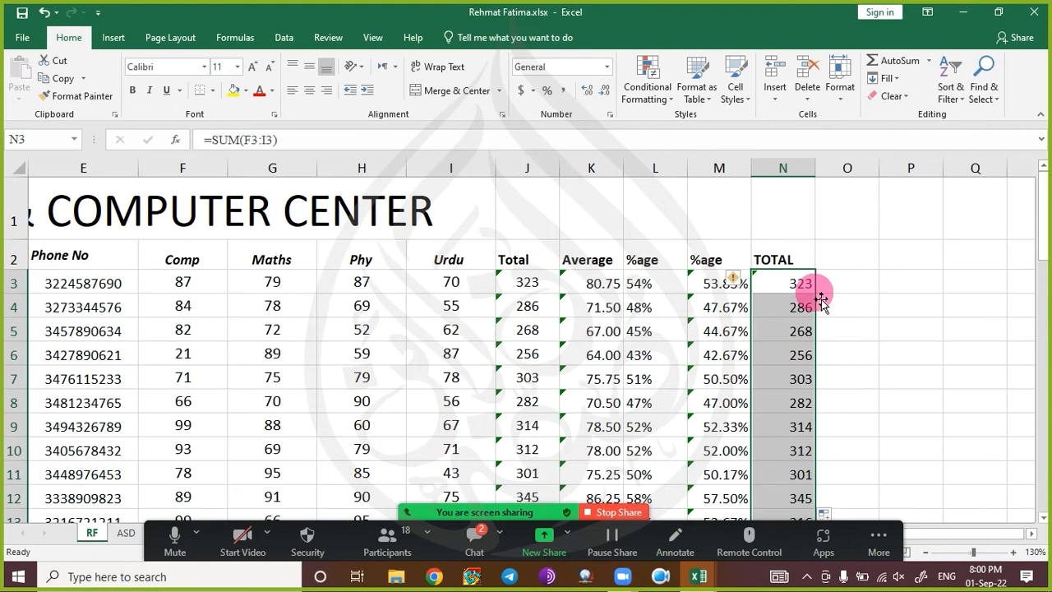
scroll(821, 303, down, 6)
scroll(825, 304, up, 6)
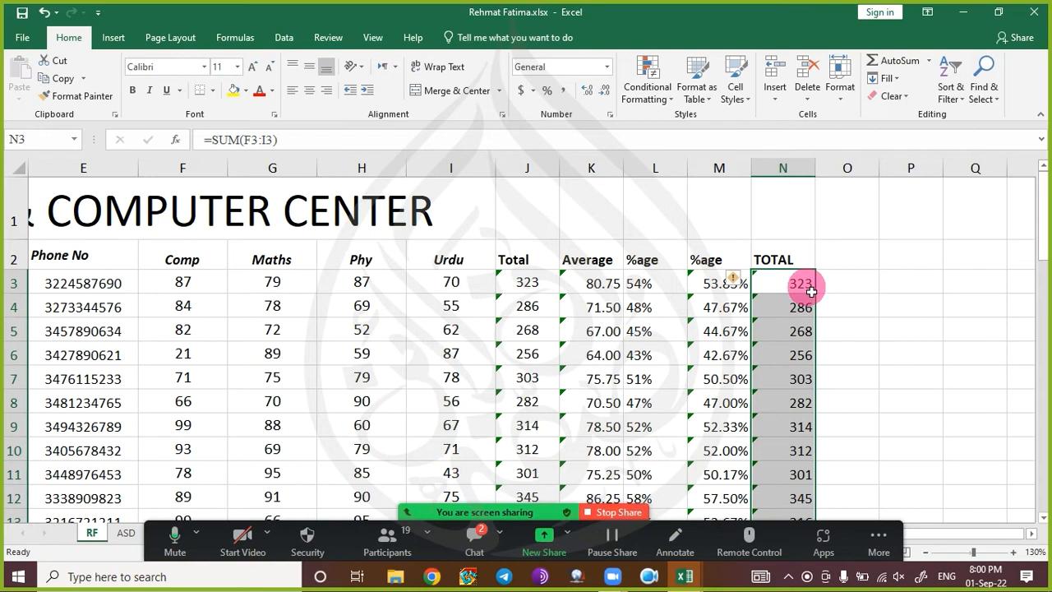
- Try building the formula =SUM(F3:G3,I3) in O3 to skip the Phy mark, and cancel the entry
click(858, 288)
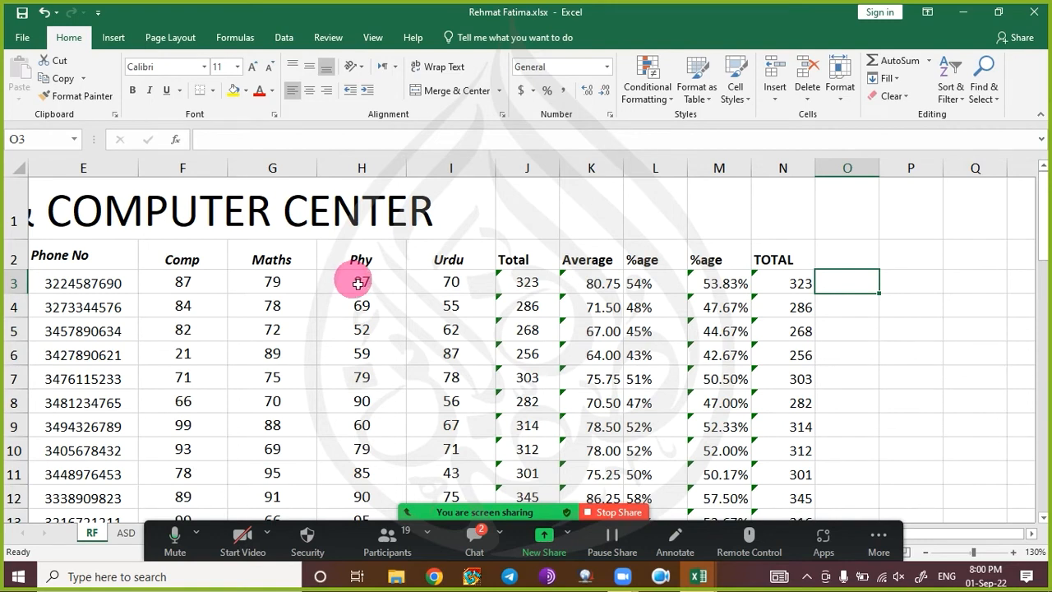
text(=)
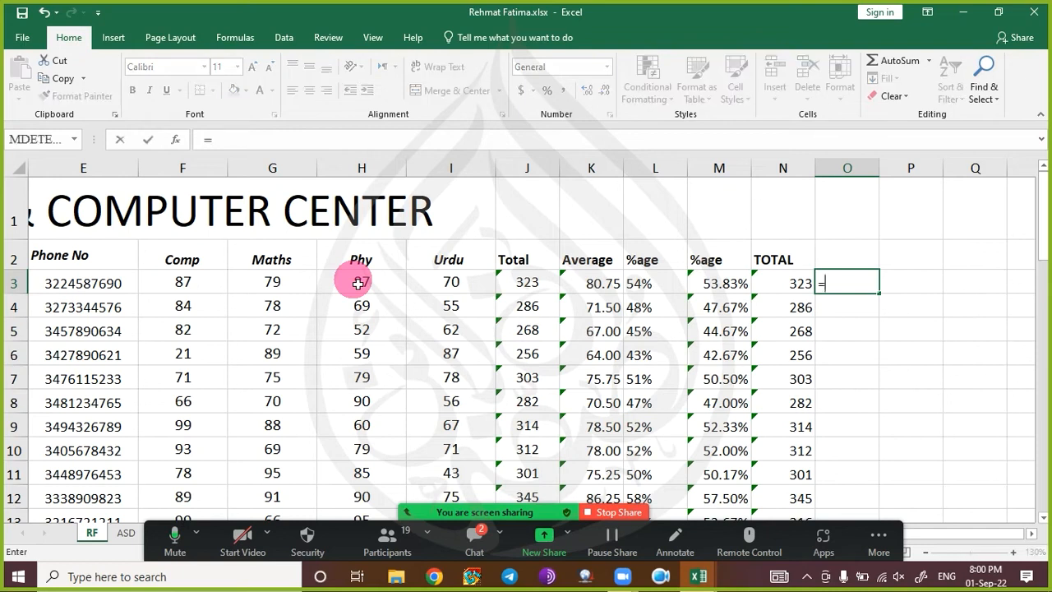
text(SUM)
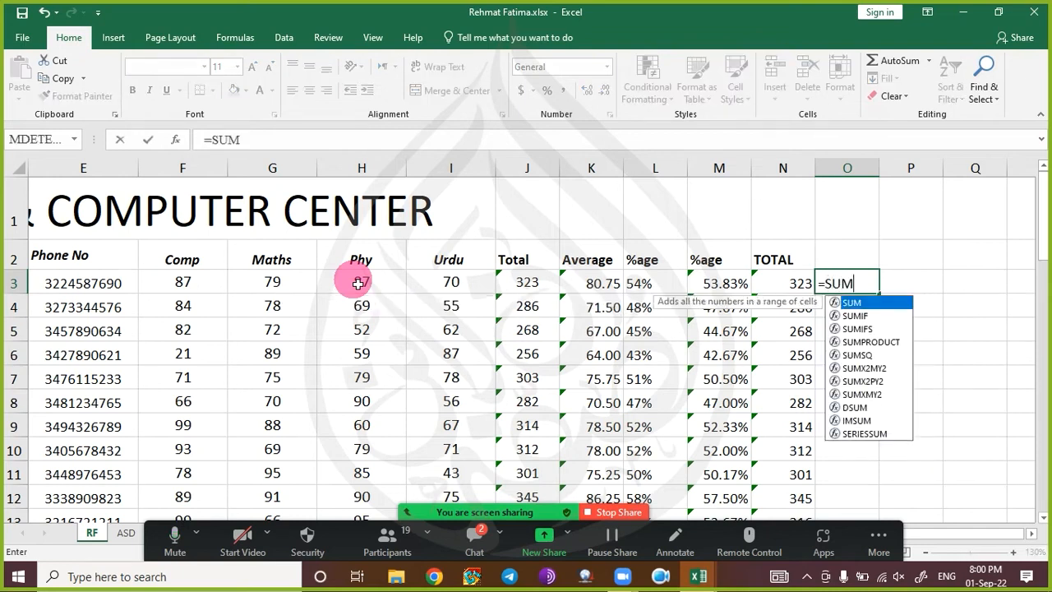
text(()
drag(186, 282, 272, 282)
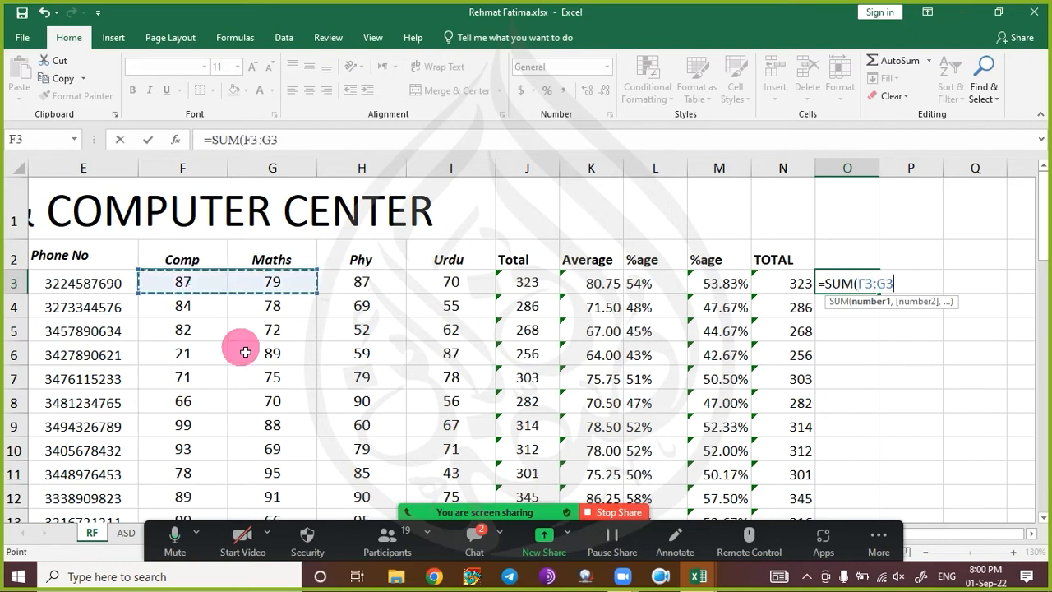
text(,)
click(463, 286)
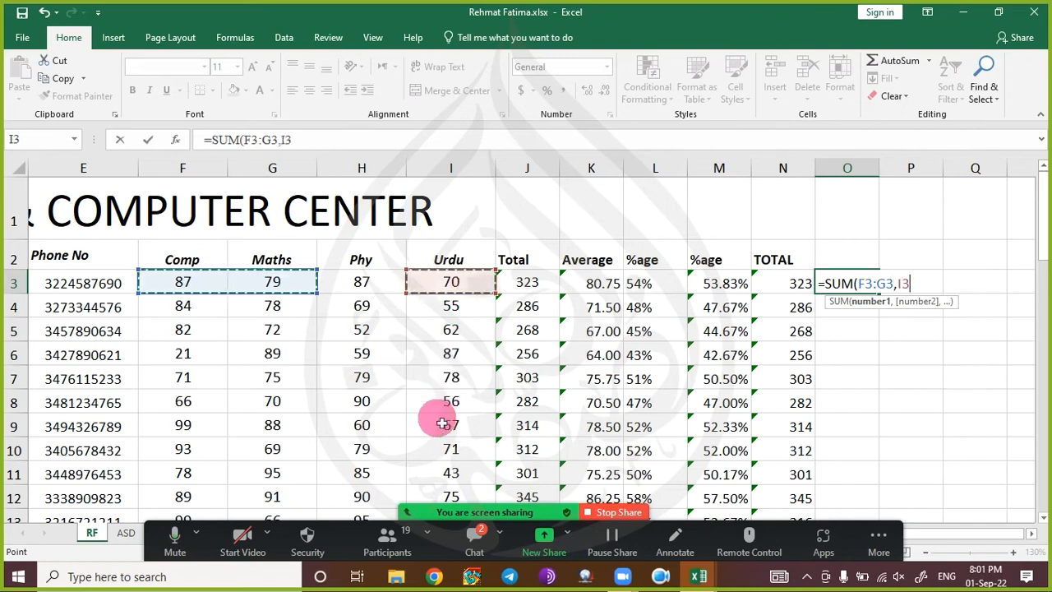
key(Escape)
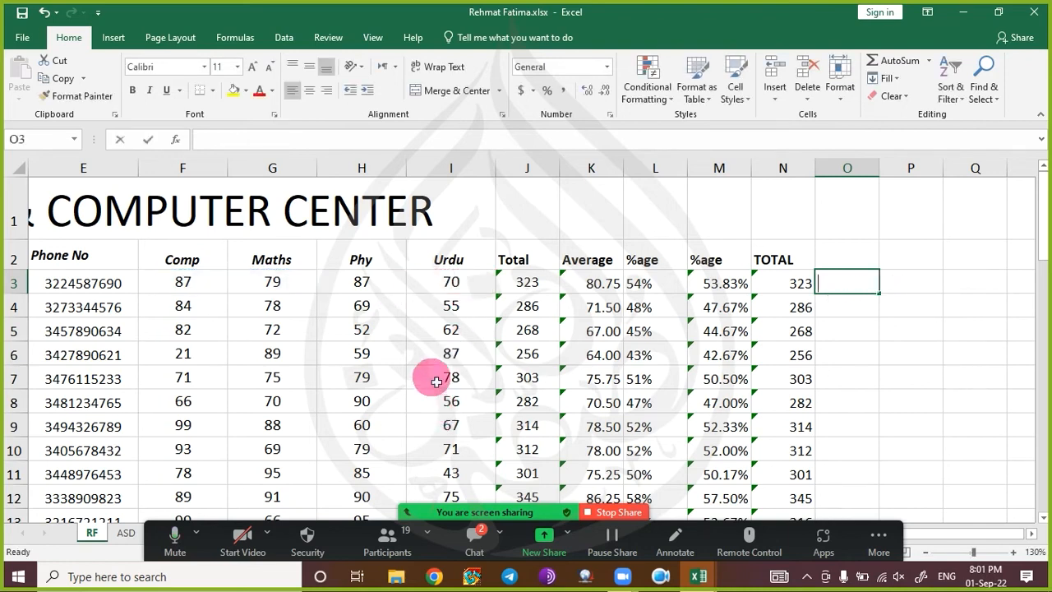
- Enter the formula =SUM(F3, I3) in O3 to add only the first student's Comp and Urdu marks
text(=SUM()
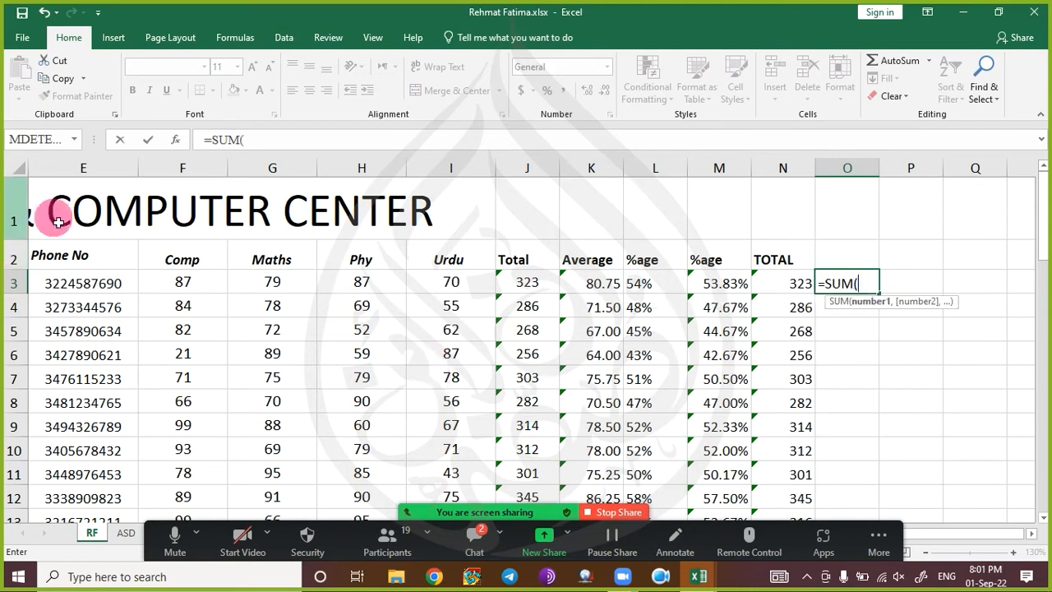
text(F3)
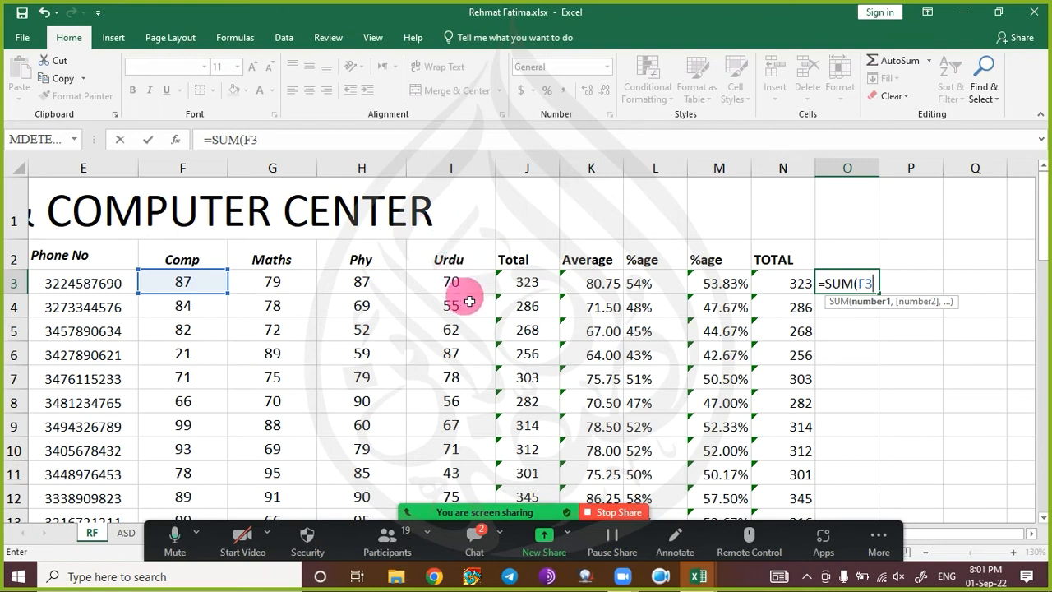
text(, I3)
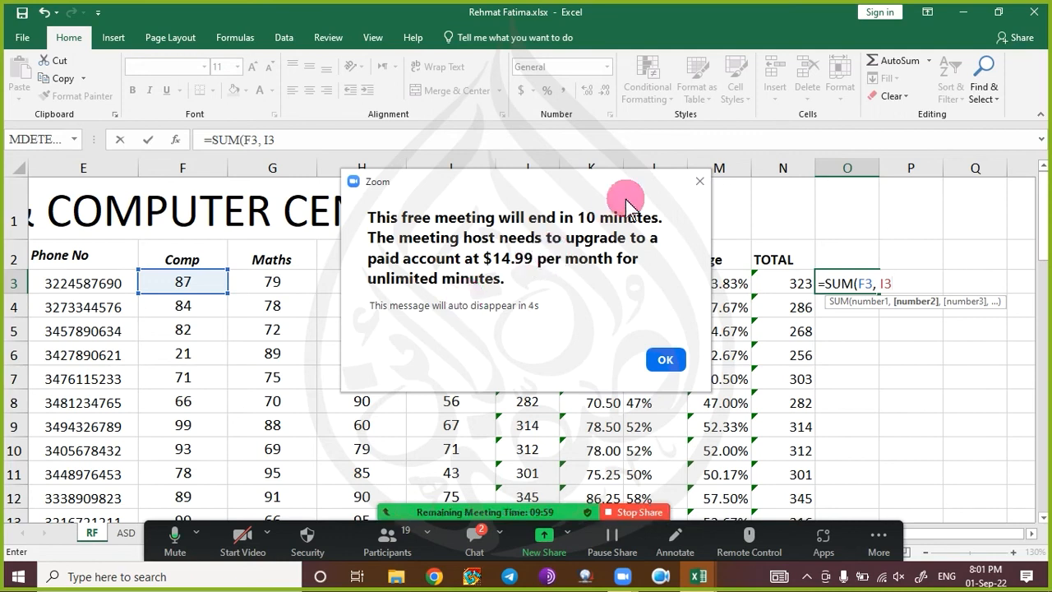
click(699, 181)
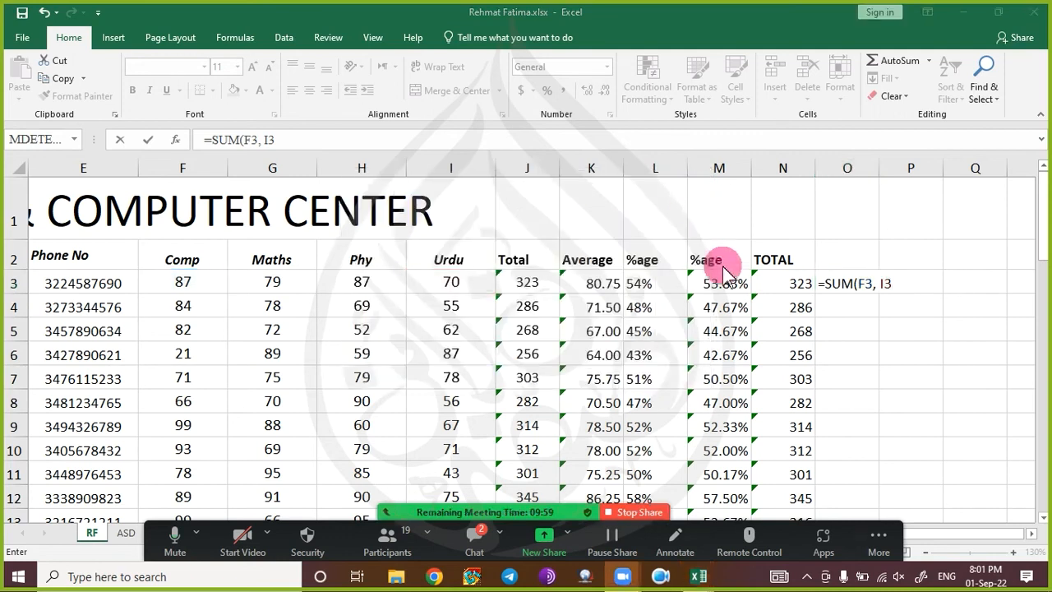
click(902, 285)
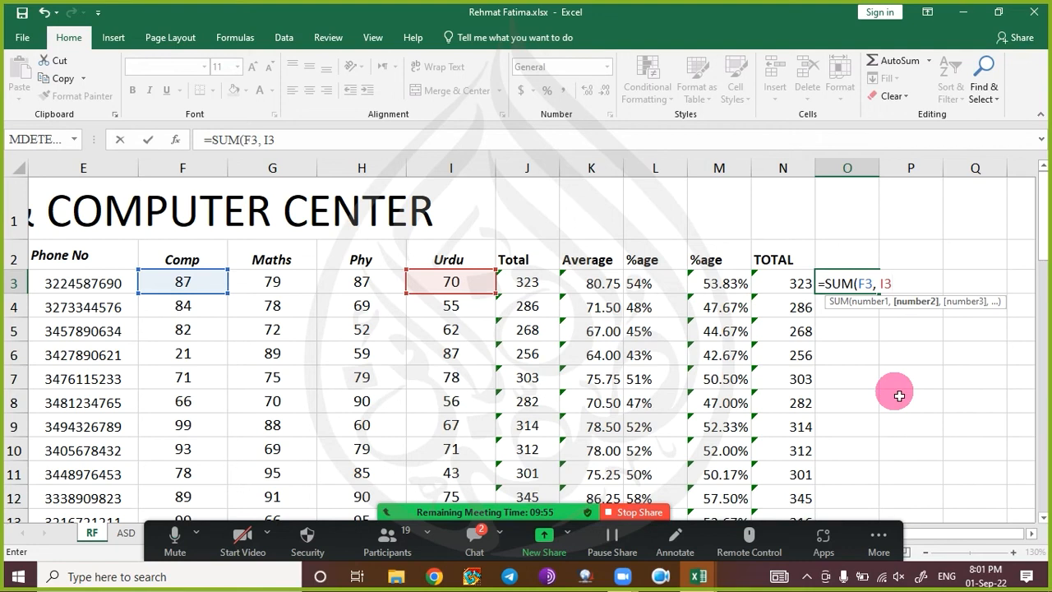
text())
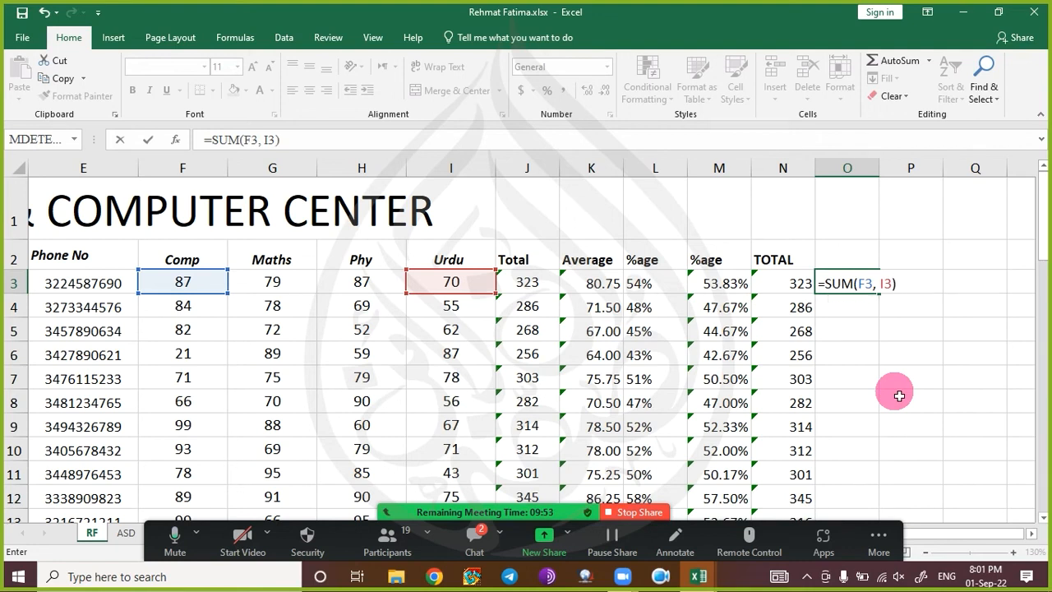
key(Return)
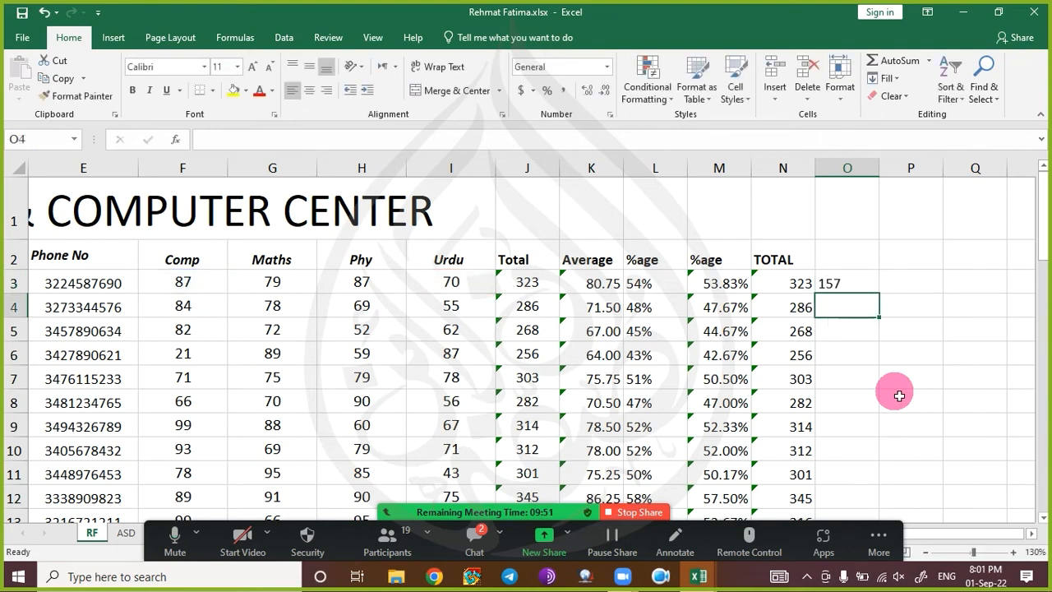
- Edit the O3 formula to =SUM(F3:I3), replacing the comma with a colon to cover the whole range of marks
key(Up)
key(F2)
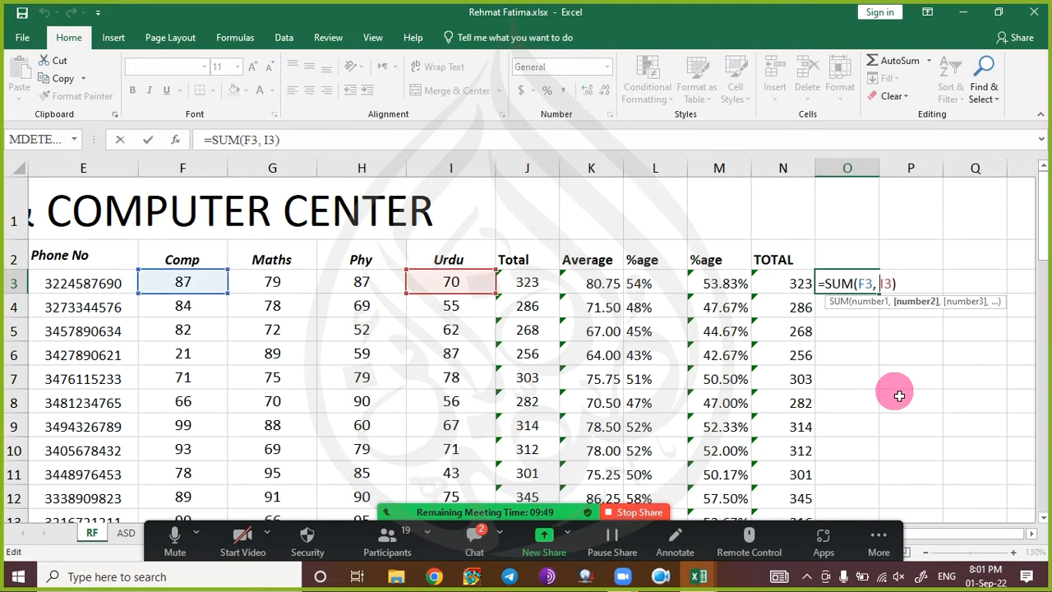
key(BackSpace)
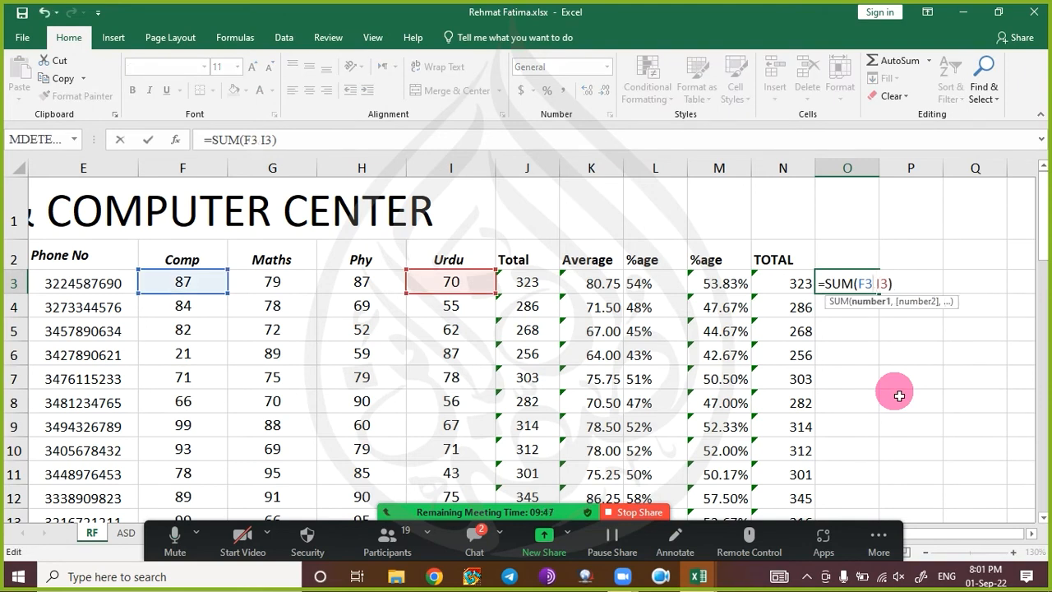
text(:)
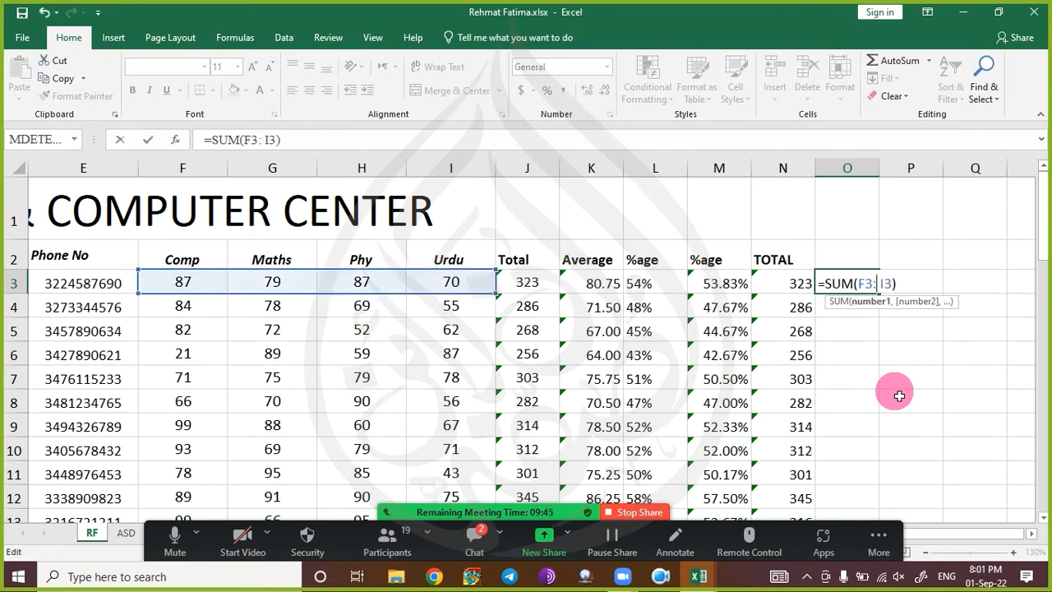
key(Delete)
key(End)
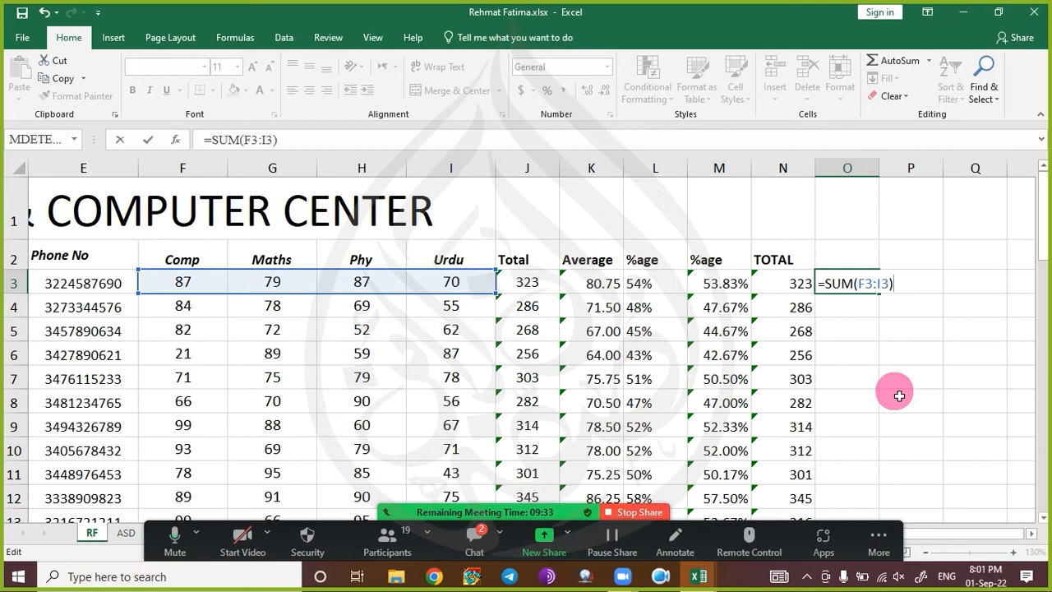
key(Return)
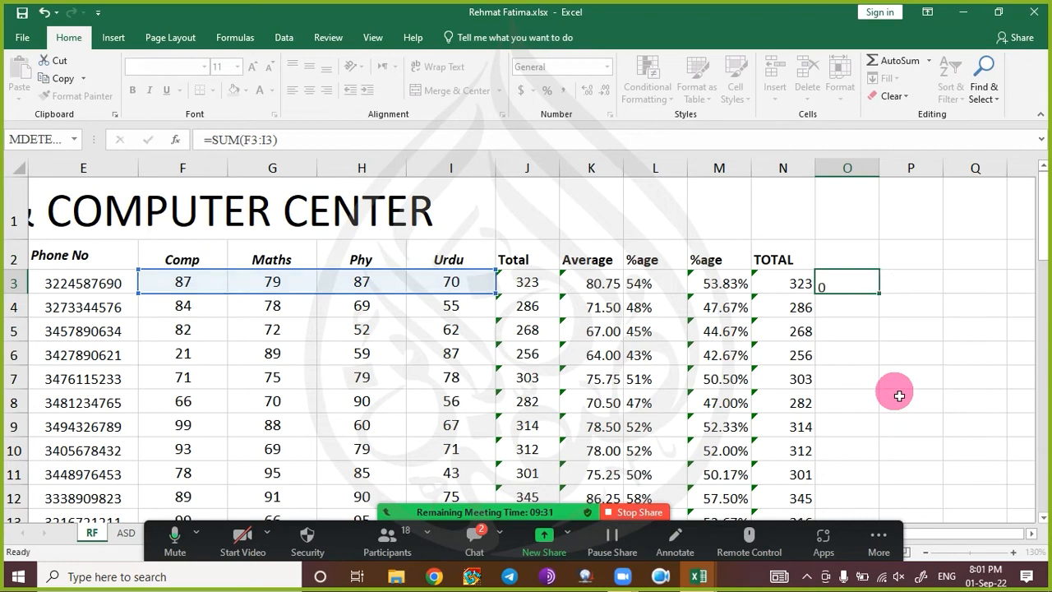
- Re-enter the sum formula in O3 by selecting the first student's marks F3:I3 as the range
key(Up)
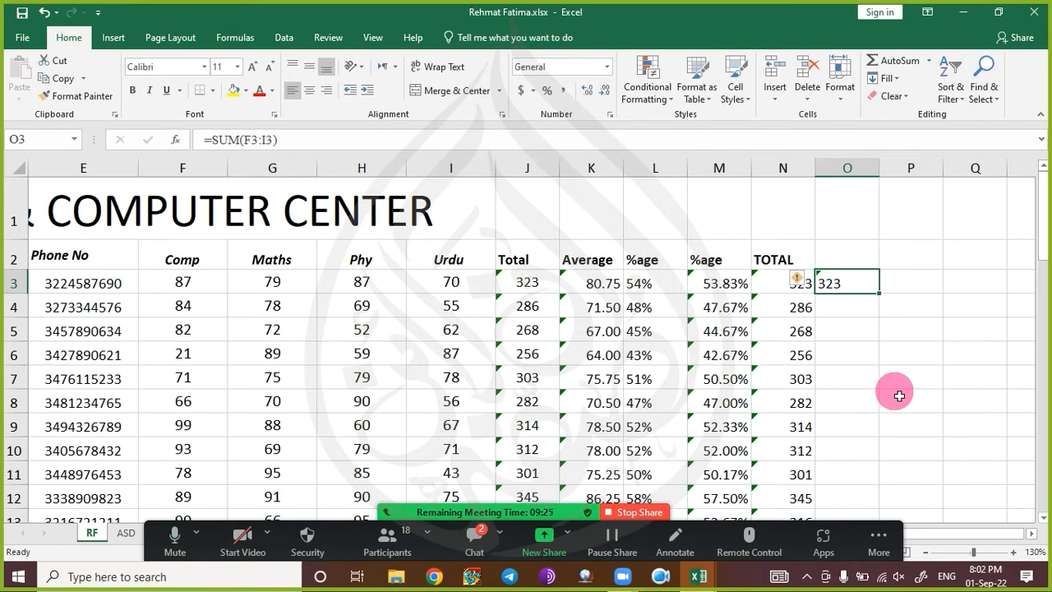
text(=)
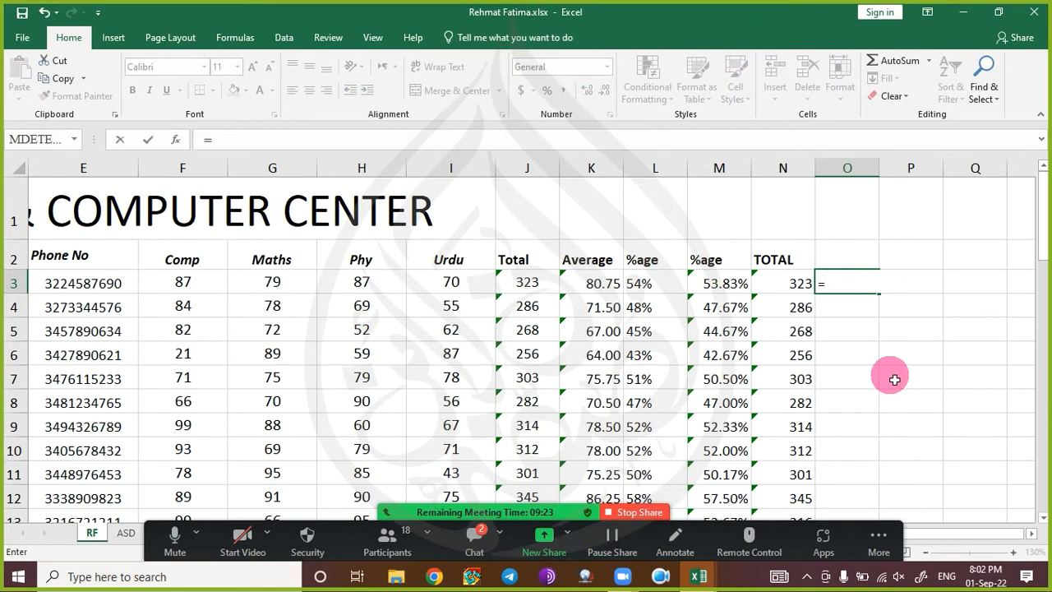
text(SUM)
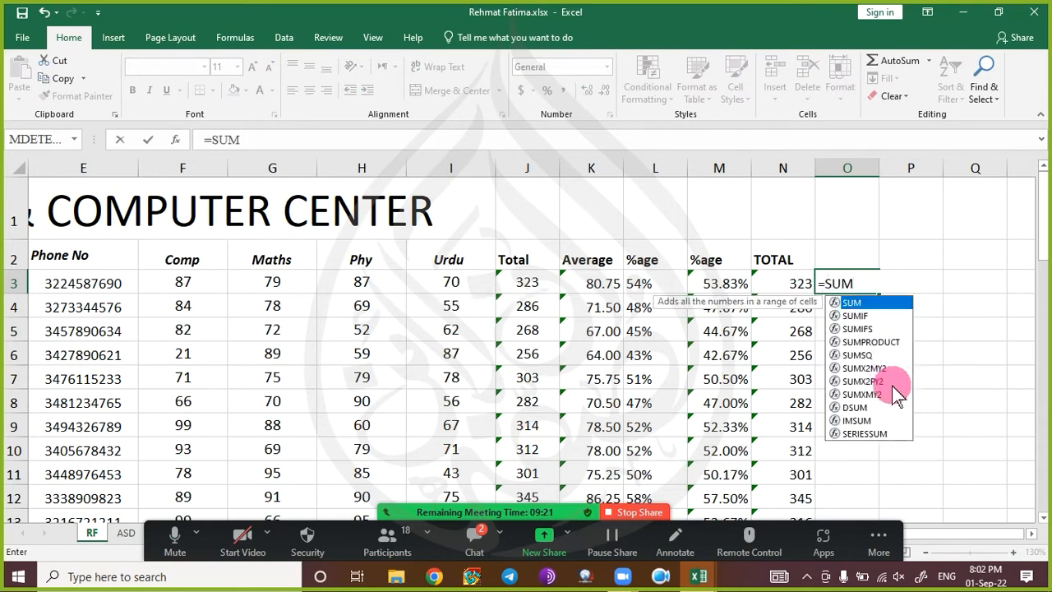
text(()
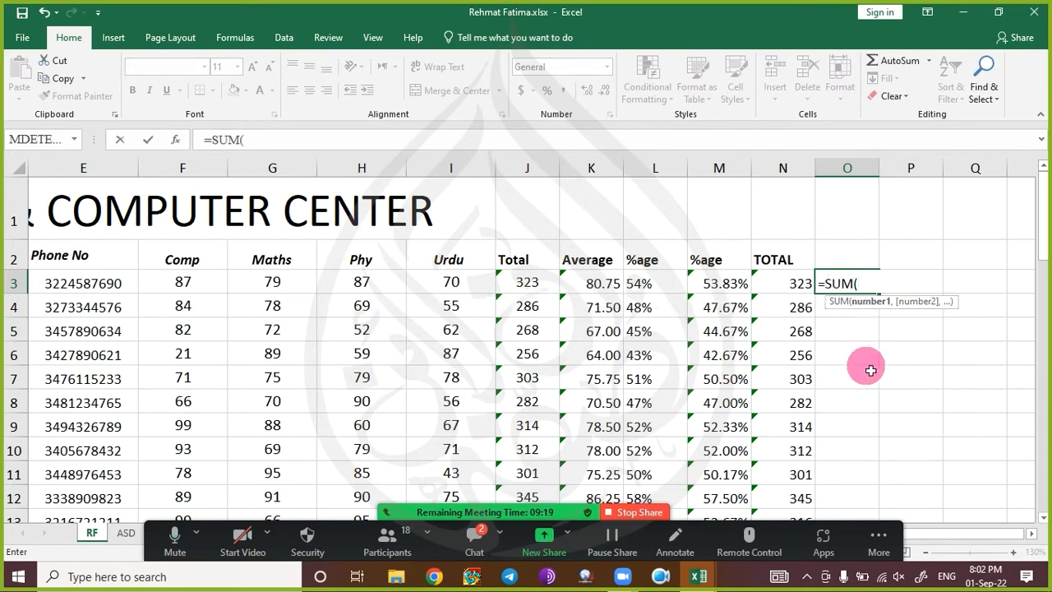
drag(212, 282, 442, 282)
key(Return)
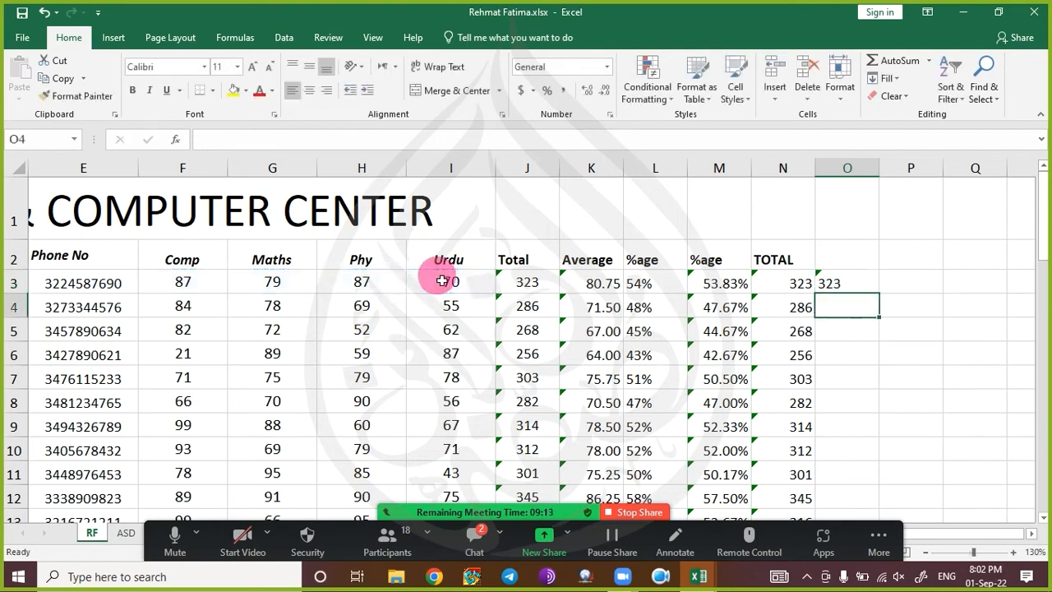
- Enter the formula =SUM(F3:G3,I3) in P3 to add the first student's marks without Phy
click(890, 284)
text(=)
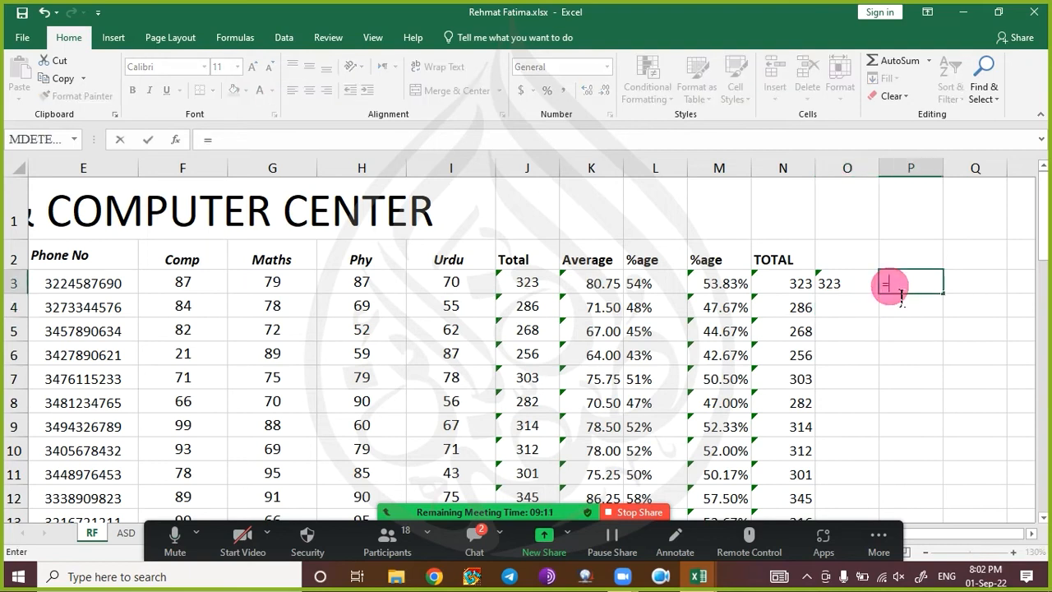
text(SUM()
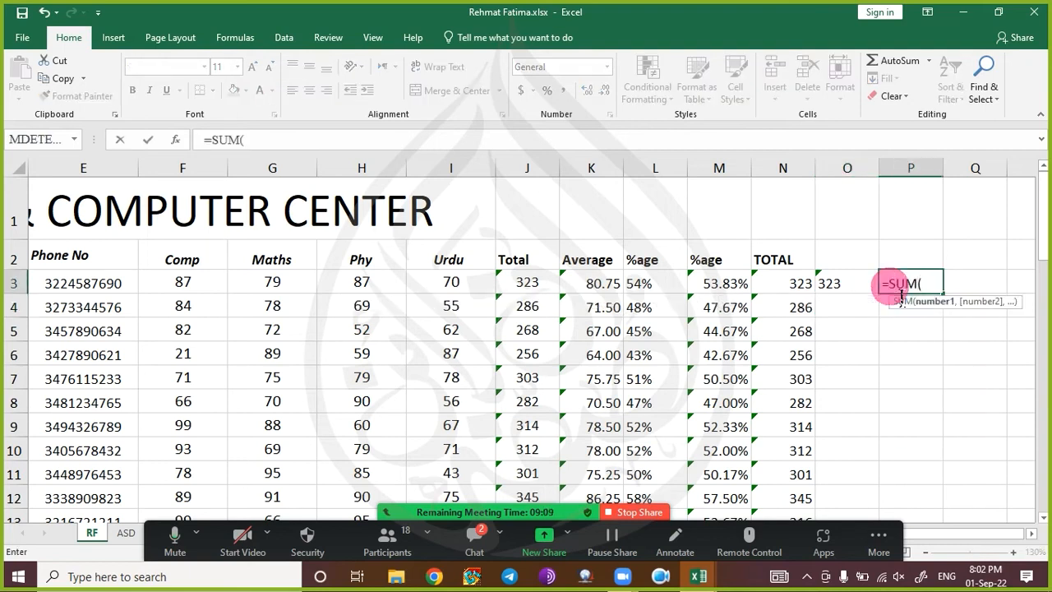
click(183, 283)
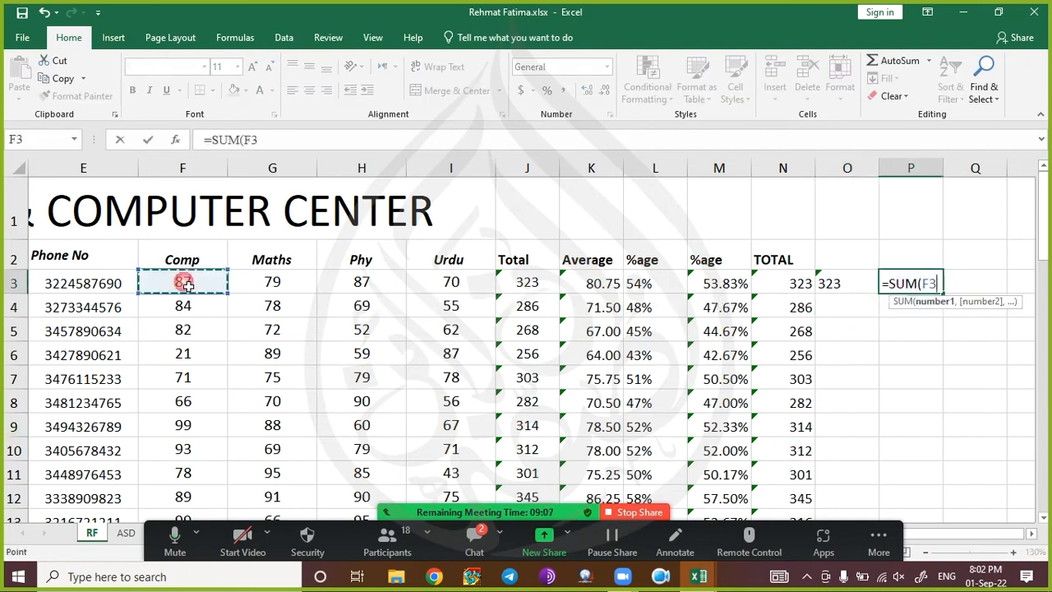
ctrl+click(296, 283)
ctrl+click(446, 282)
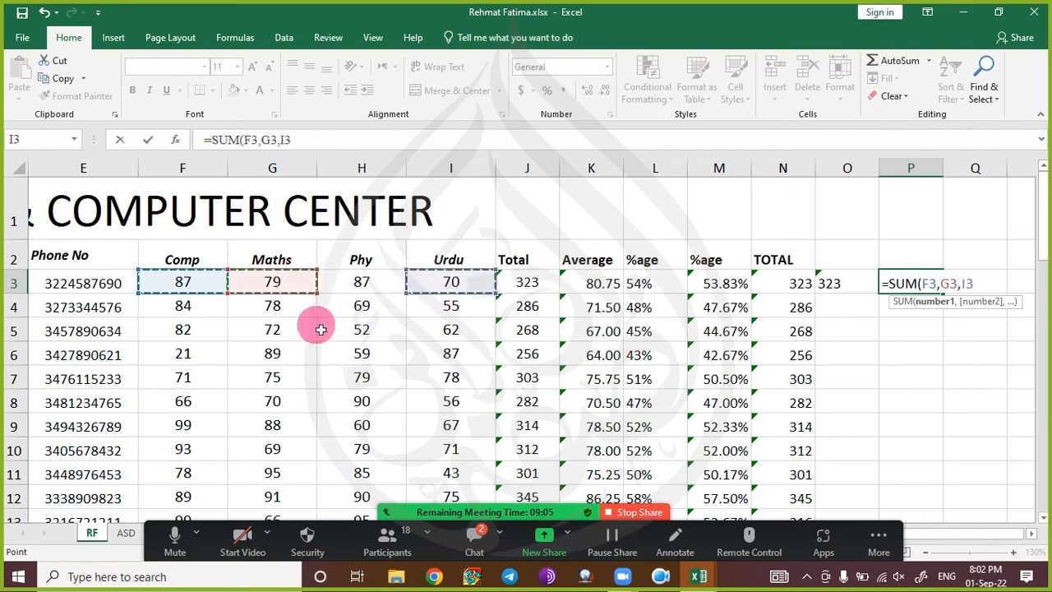
drag(197, 283, 240, 281)
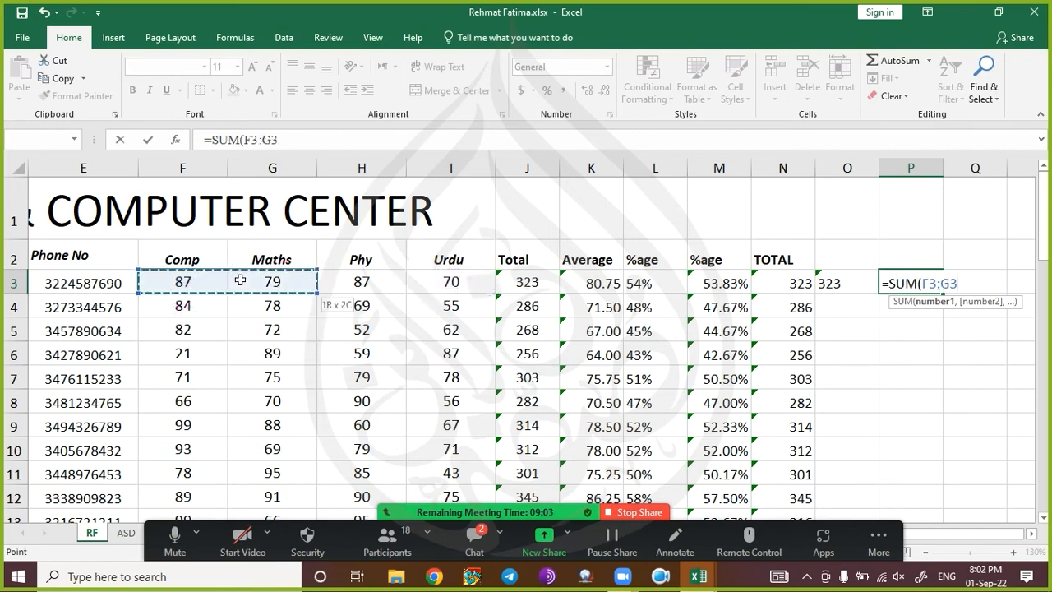
ctrl+click(429, 279)
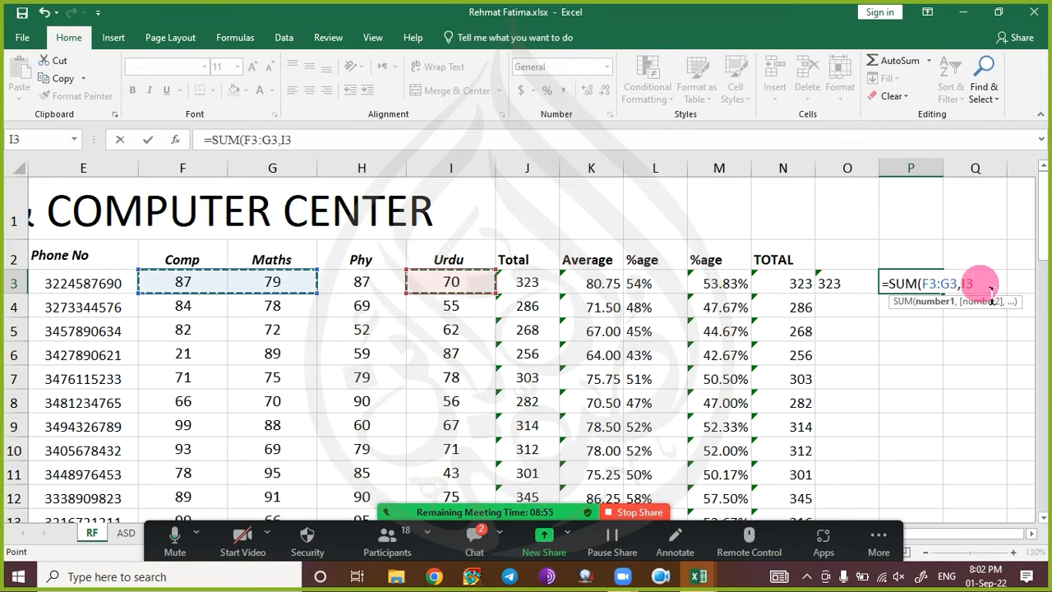
text())
key(Return)
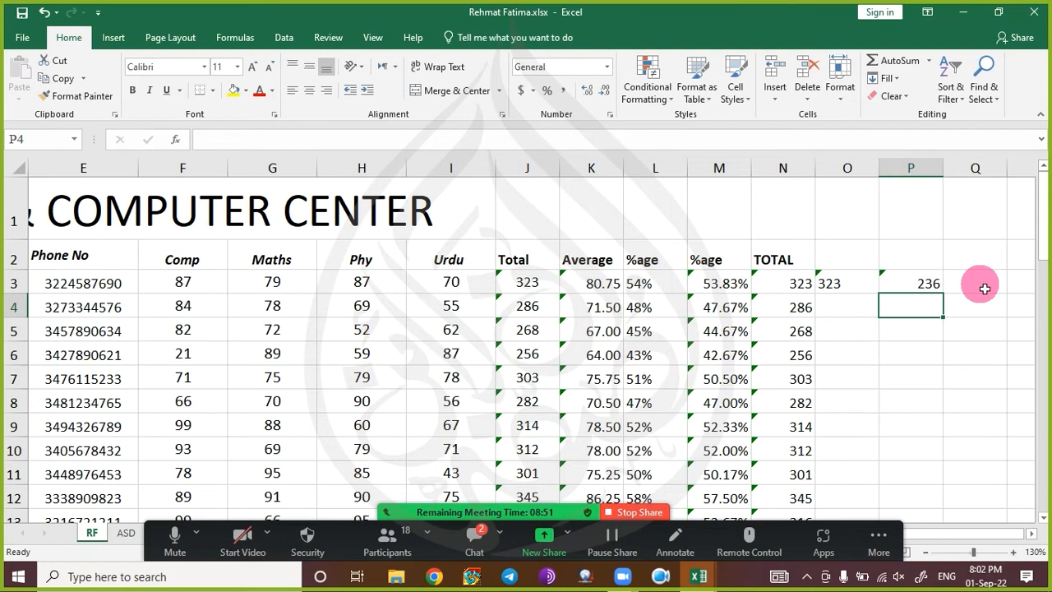
key(Up)
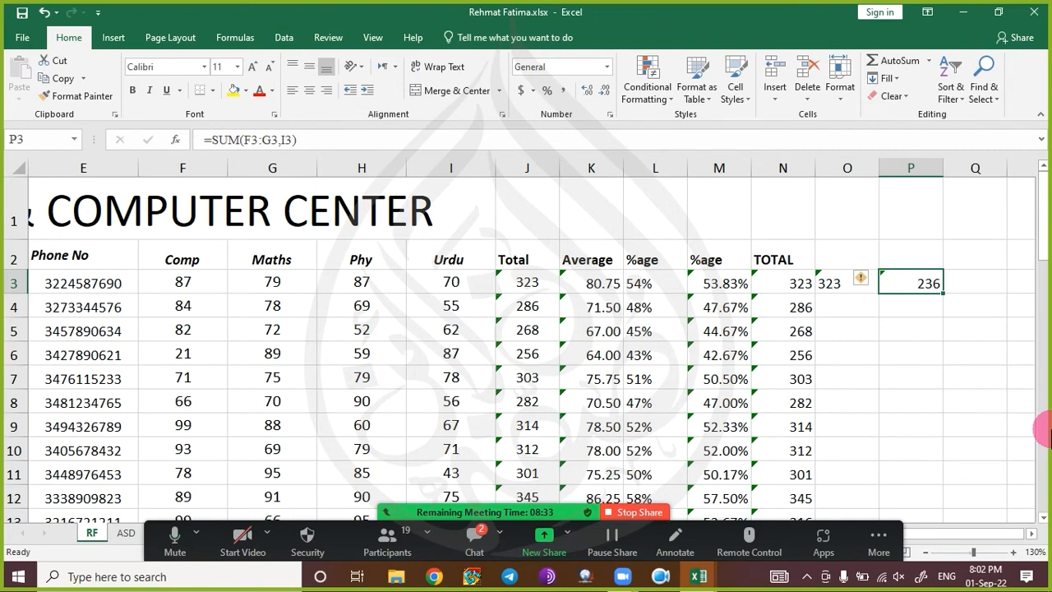
- Try AutoSum in Q3 with the first student's marks F3:I3 as the range, and cancel the entry
key(Right)
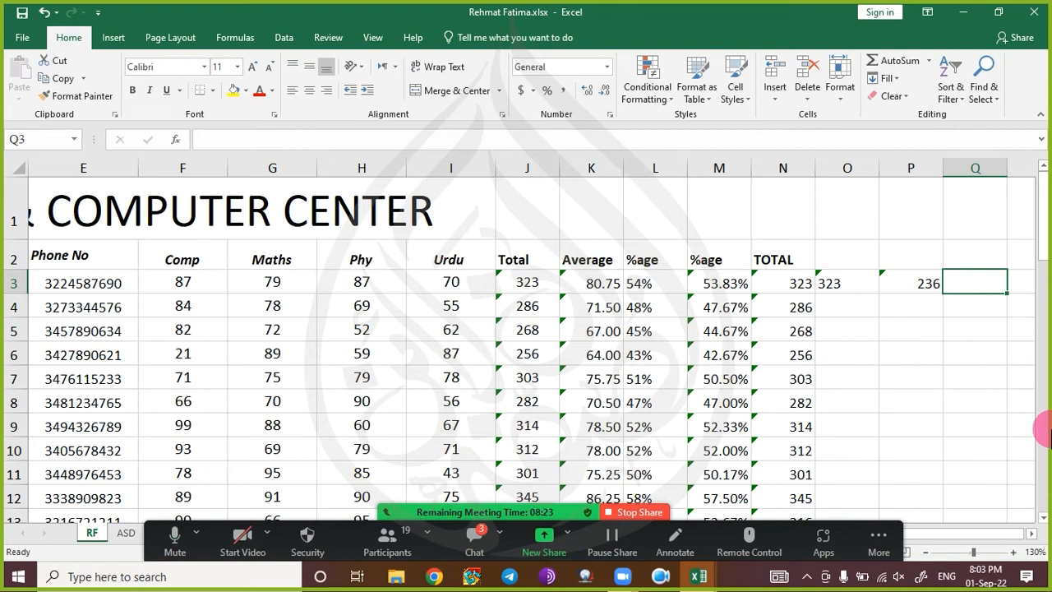
key(alt)
key(alt)
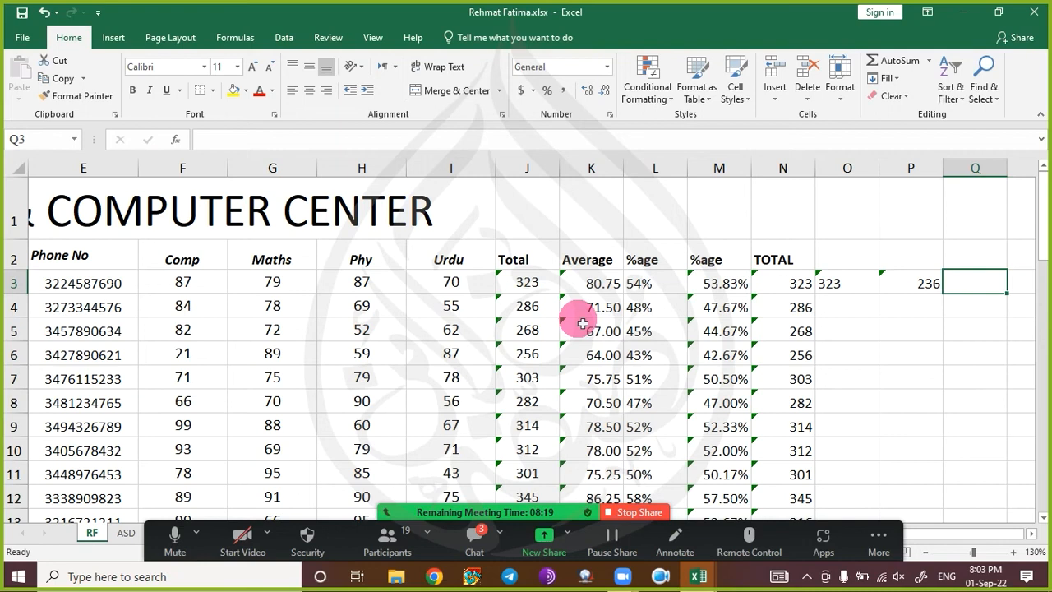
click(902, 62)
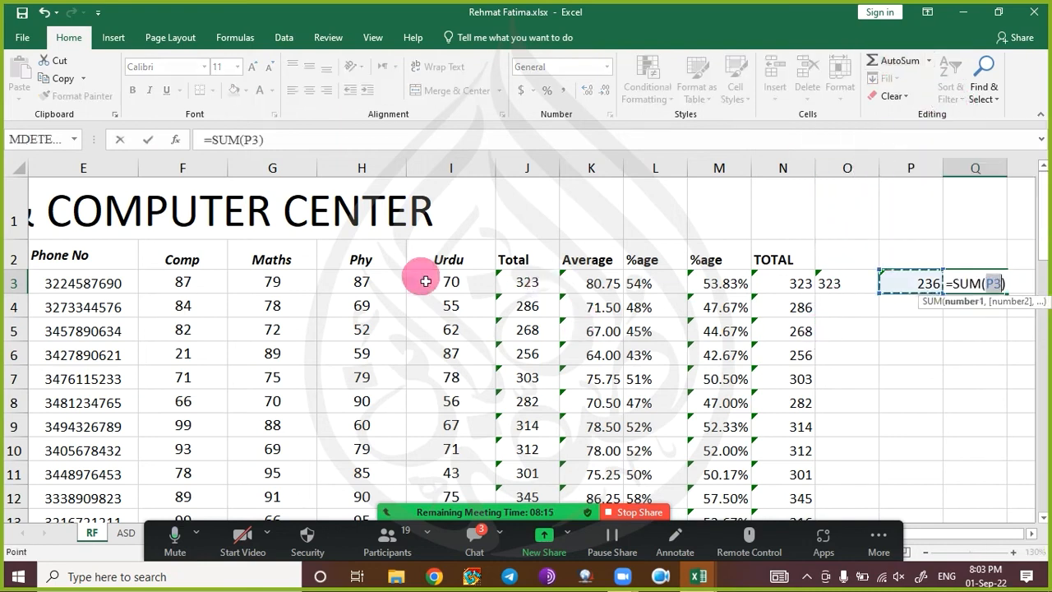
drag(197, 282, 430, 282)
key(Escape)
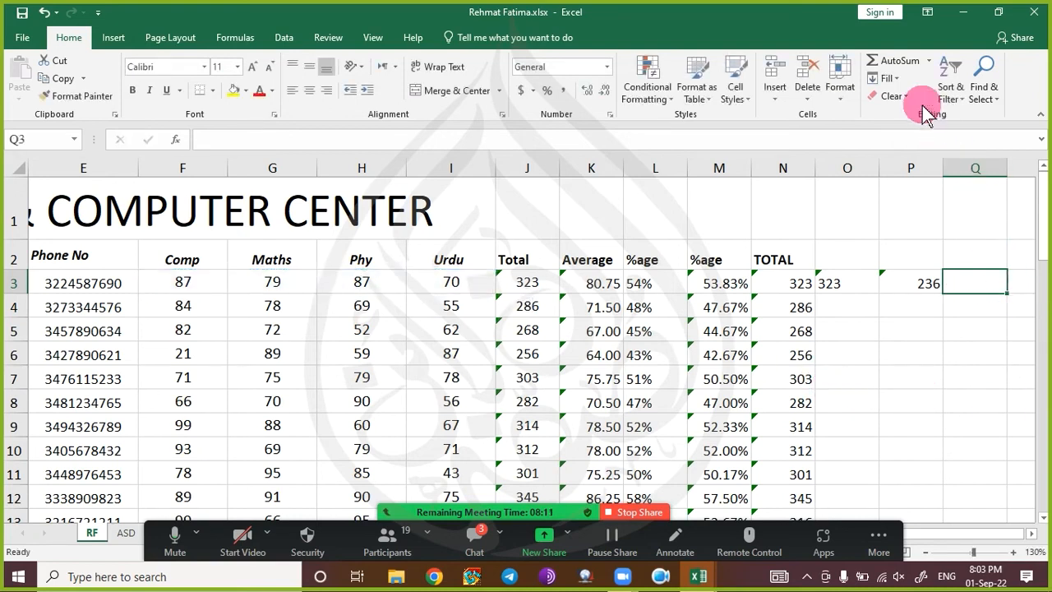
- Try AutoSum in Q3 with its suggested range, both directly and through its Sum option, cancelling each entry
click(902, 62)
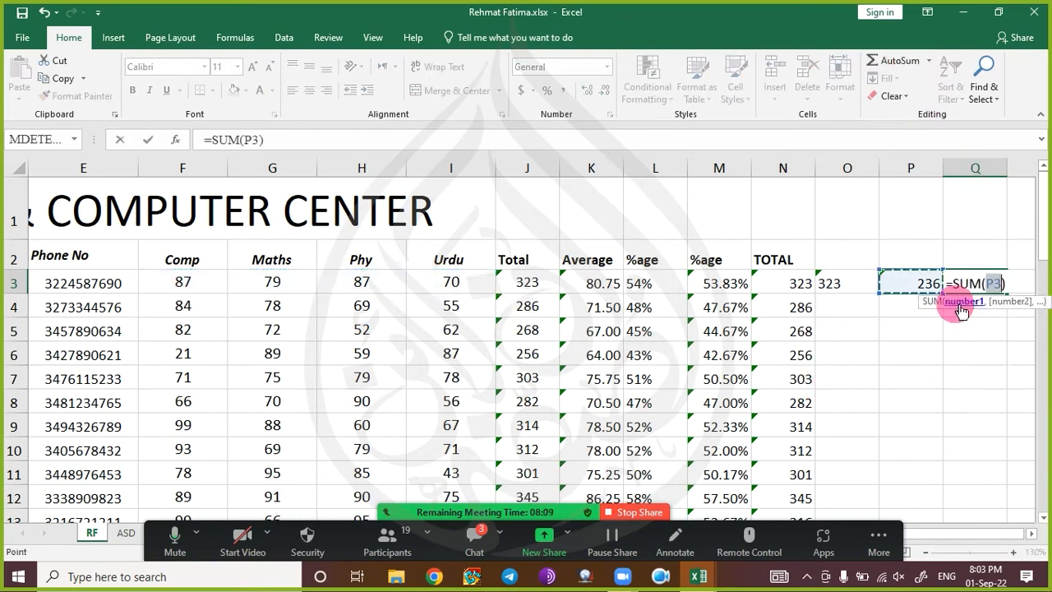
key(Escape)
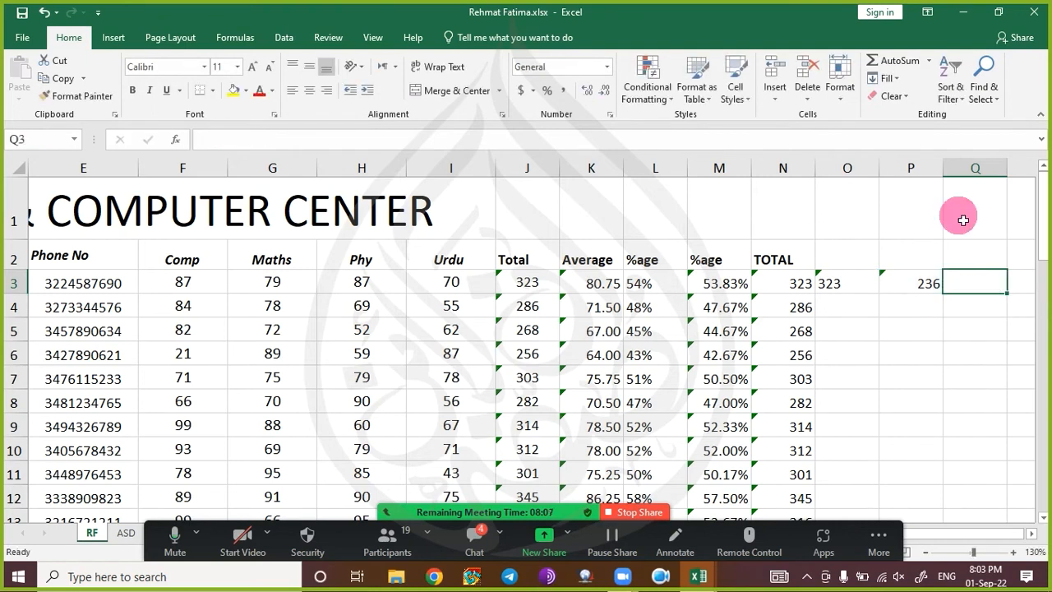
click(928, 61)
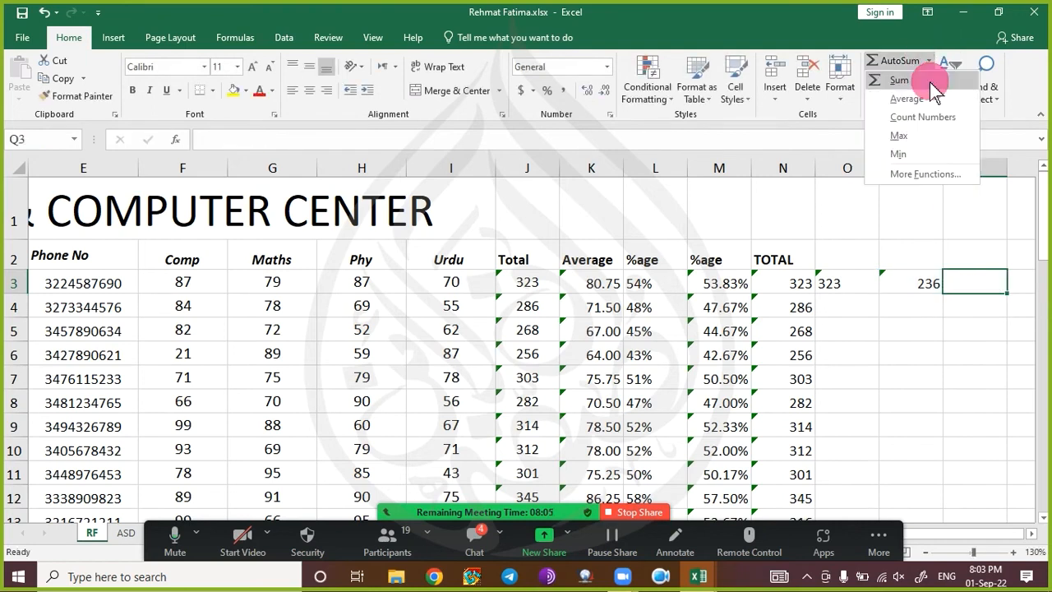
click(932, 81)
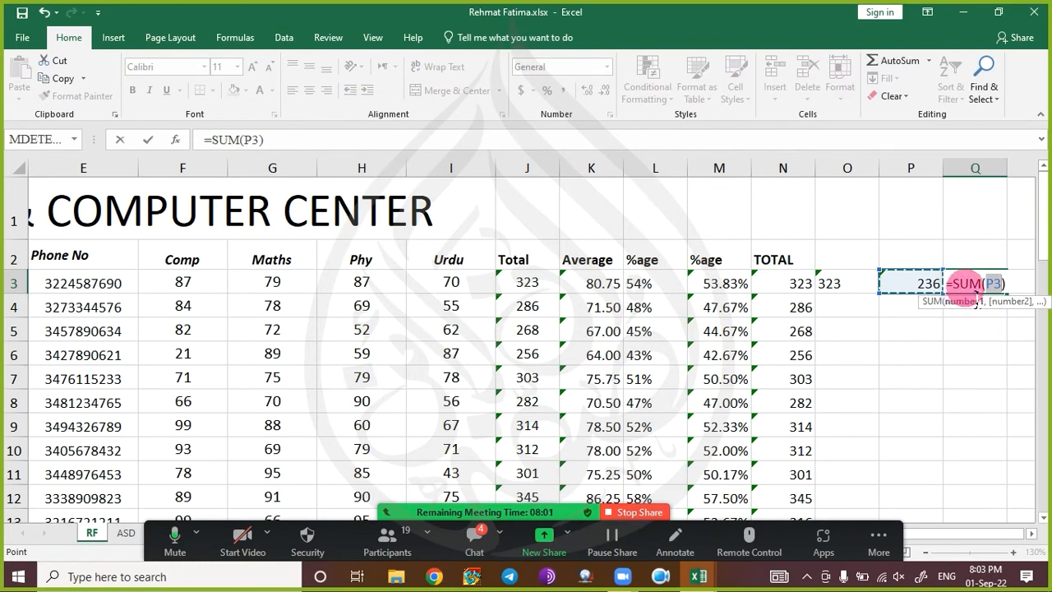
key(Escape)
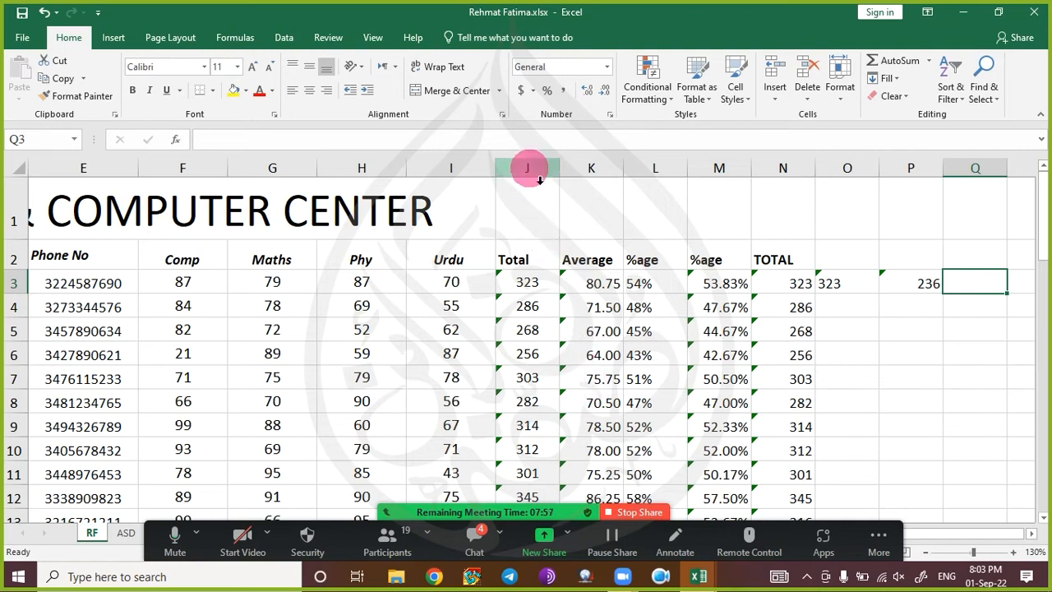
- Remove all the earlier calculations by deleting columns J through P
drag(530, 168, 592, 167)
drag(644, 147, 920, 171)
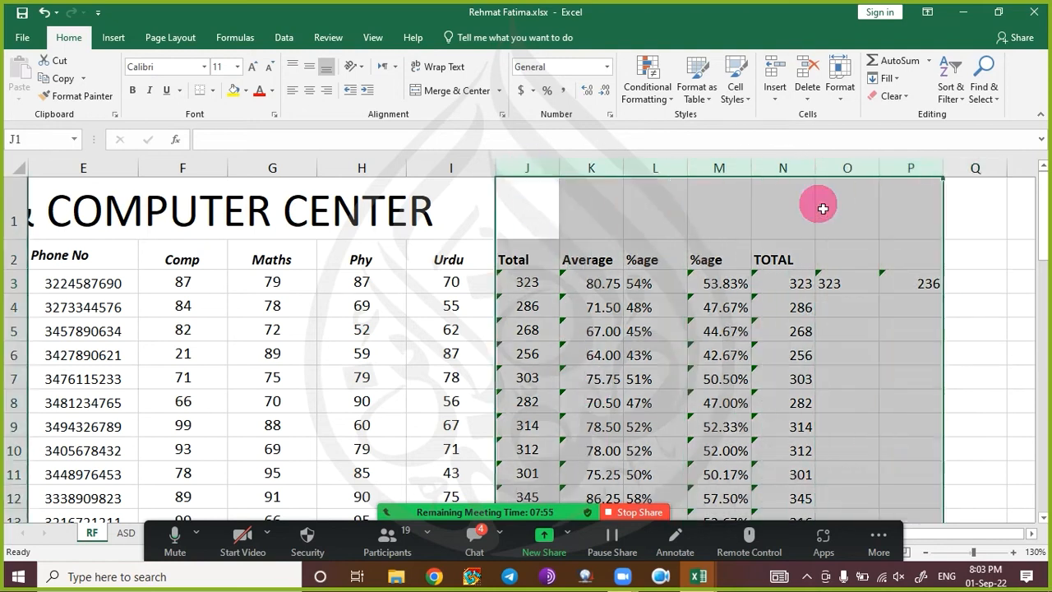
key(ctrl+minus)
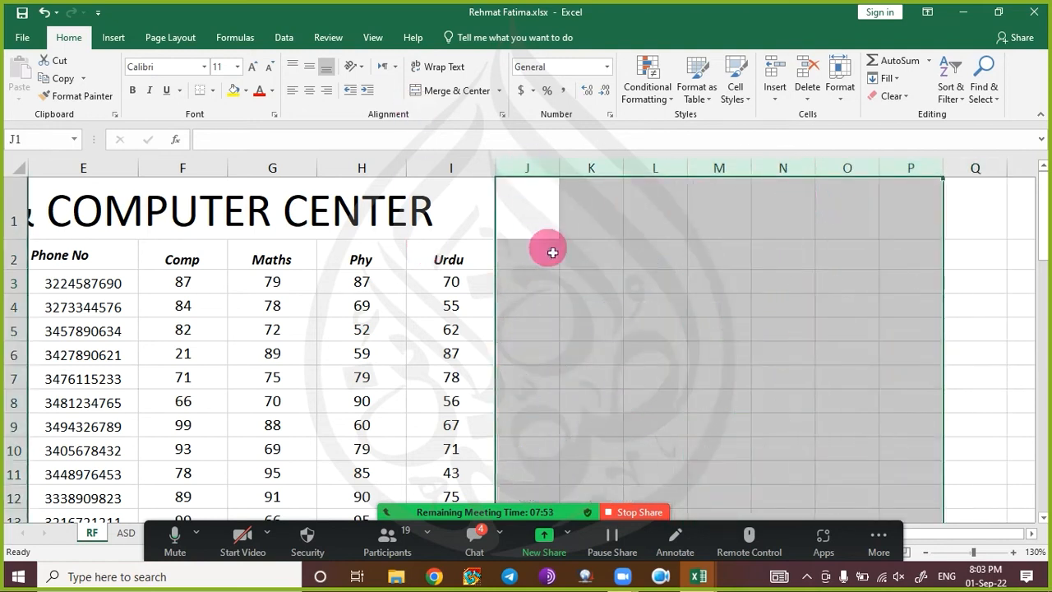
- Enter the heading TOTAL in J2, beside the Urdu heading
click(545, 253)
text(TOT)
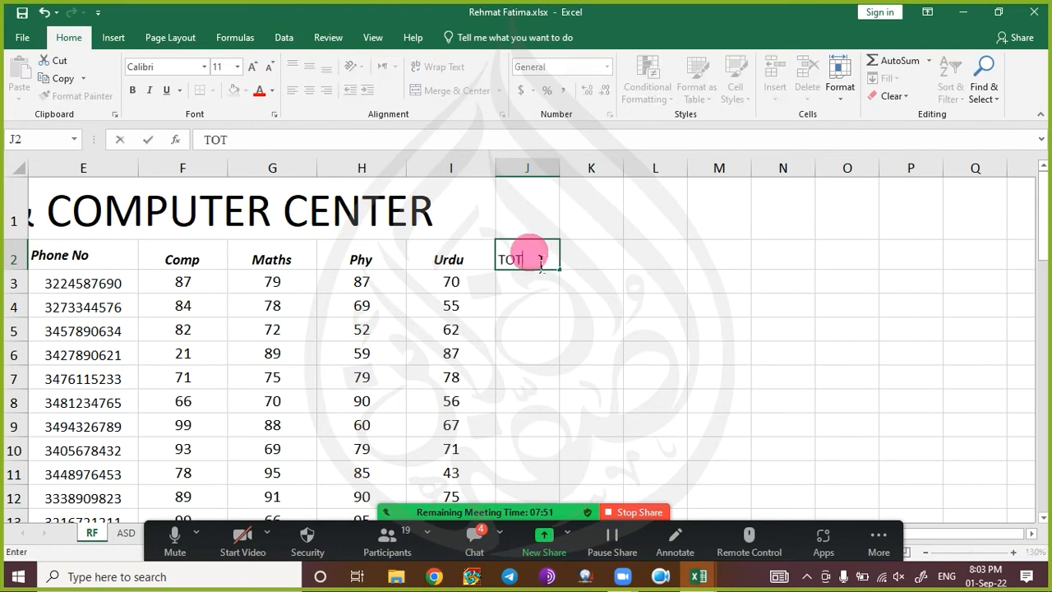
text(AL)
key(Return)
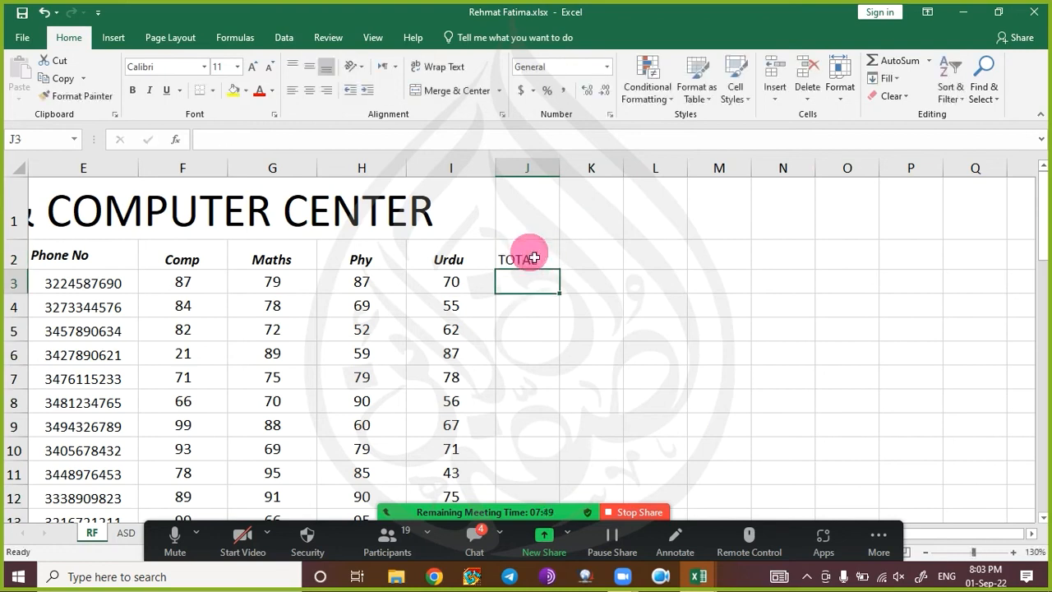
- Total the first student's marks in J3 using AutoSum, with F3:I3 as the range instead of the suggested one
text(=)
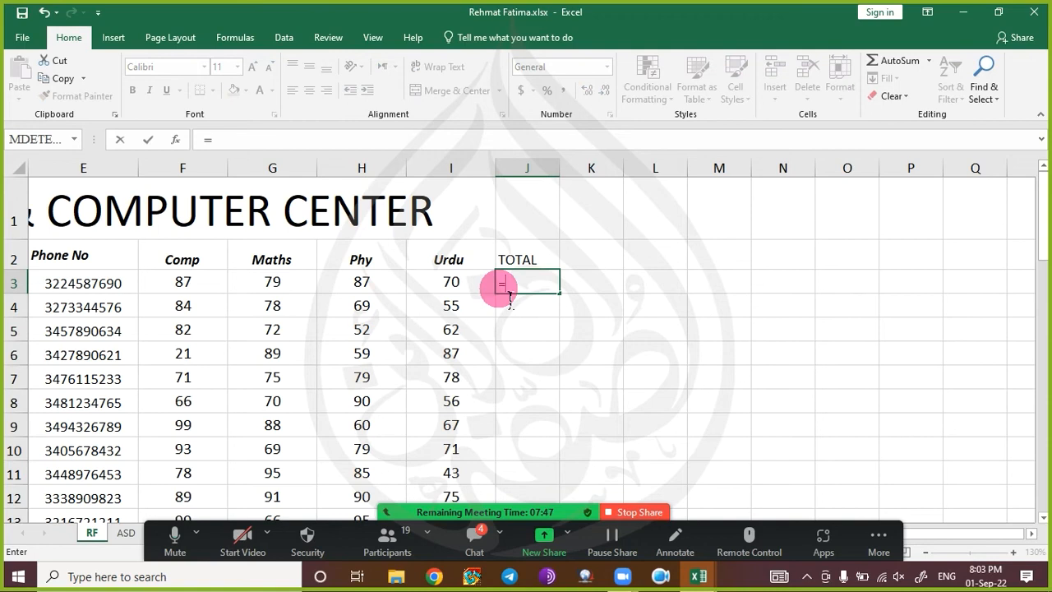
key(Escape)
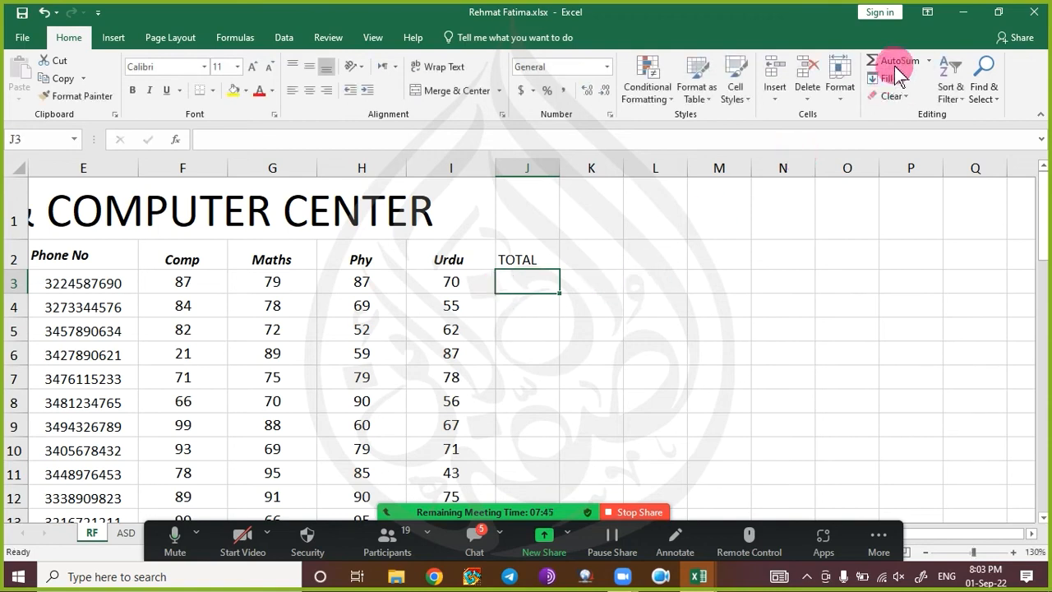
click(897, 66)
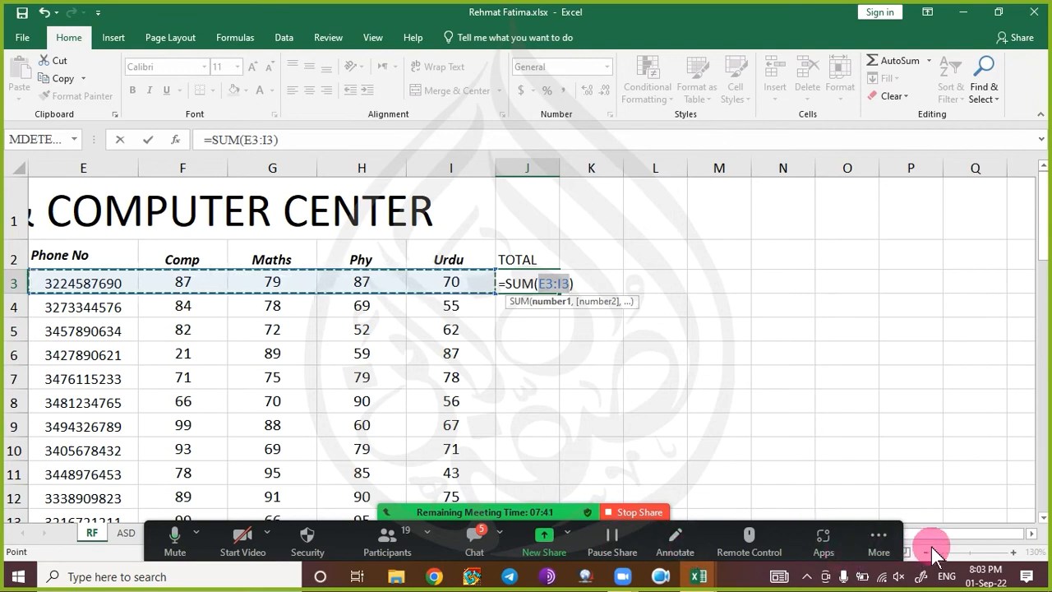
drag(953, 535, 932, 540)
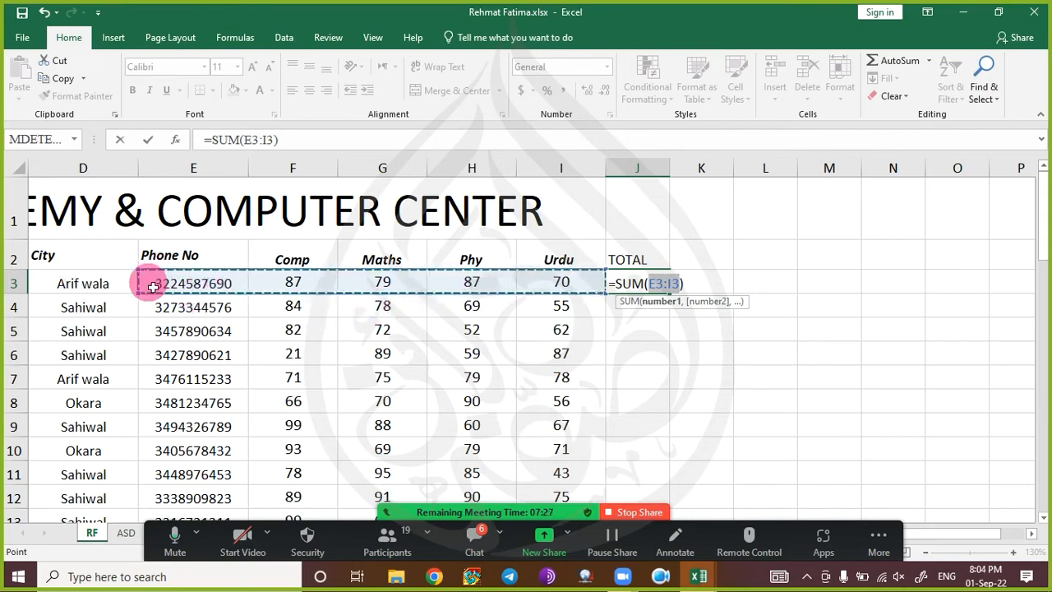
drag(282, 280, 558, 282)
key(Return)
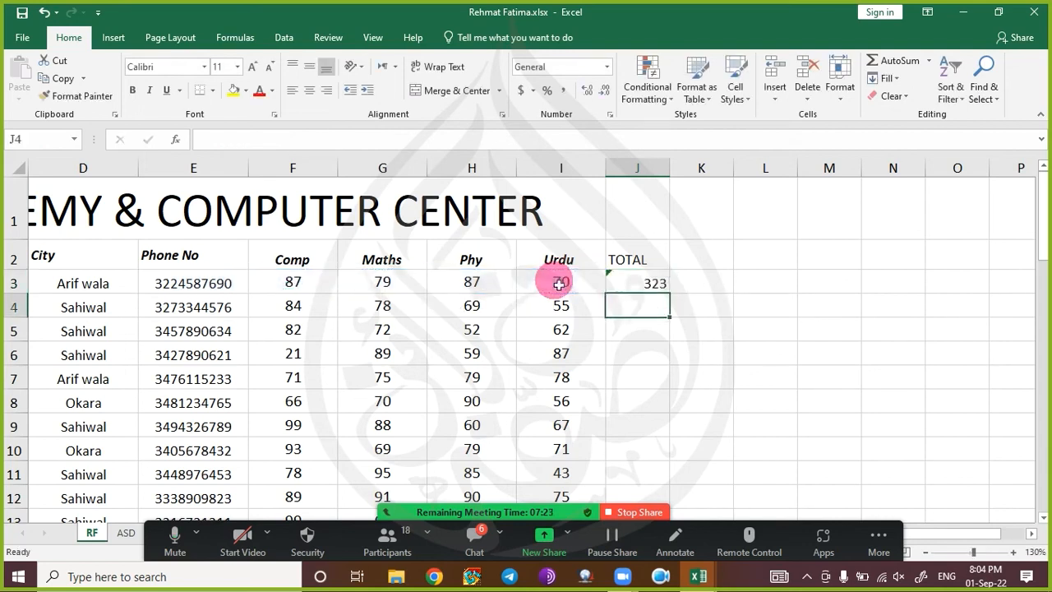
- Read back through the recent messages in the Zoom meeting chat and minimize the chat window
click(474, 542)
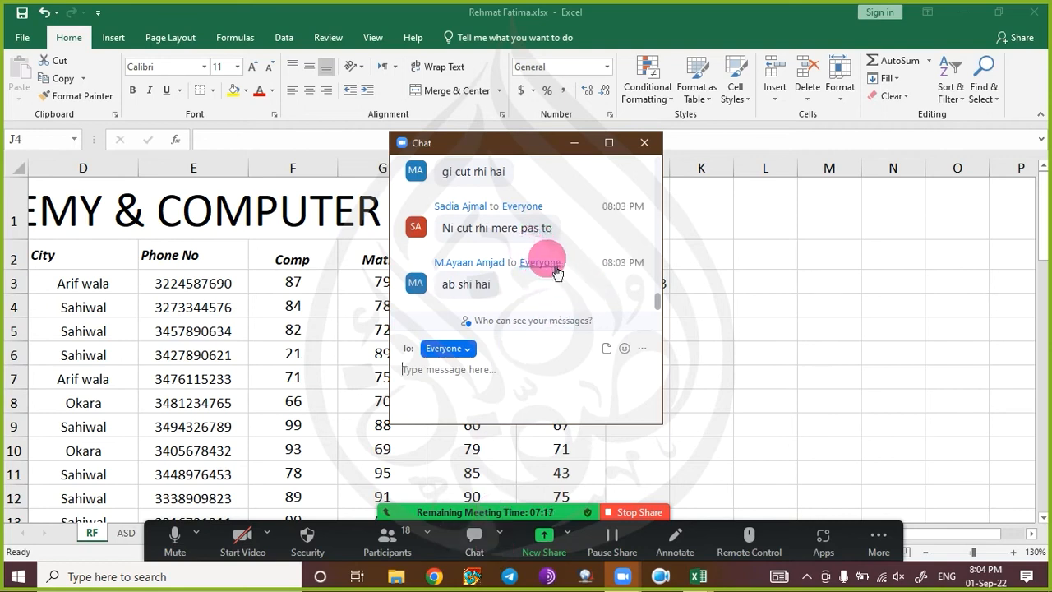
scroll(605, 266, up, 5)
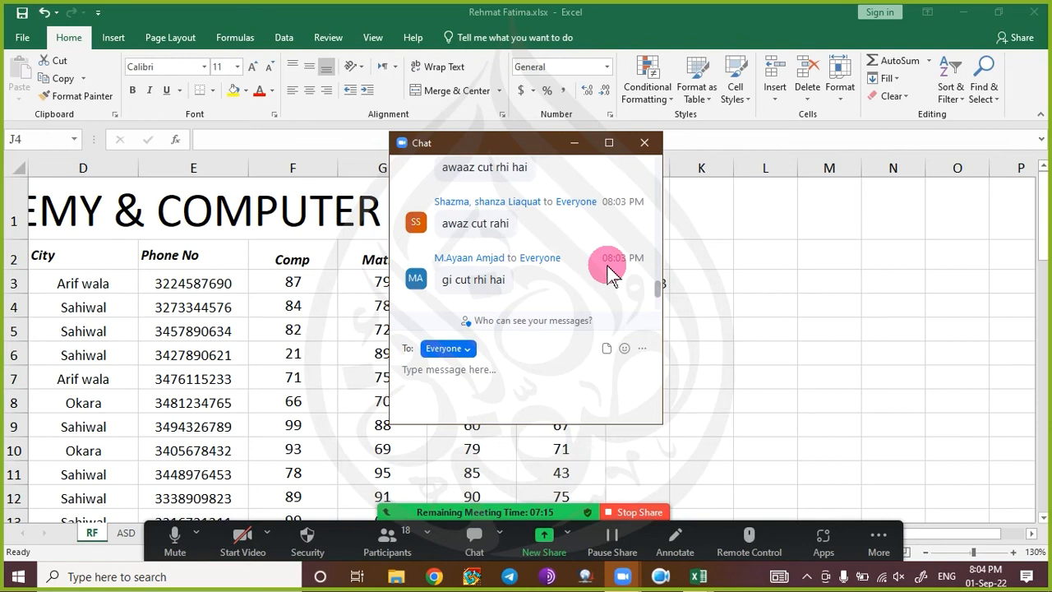
scroll(608, 271, up, 2)
click(573, 144)
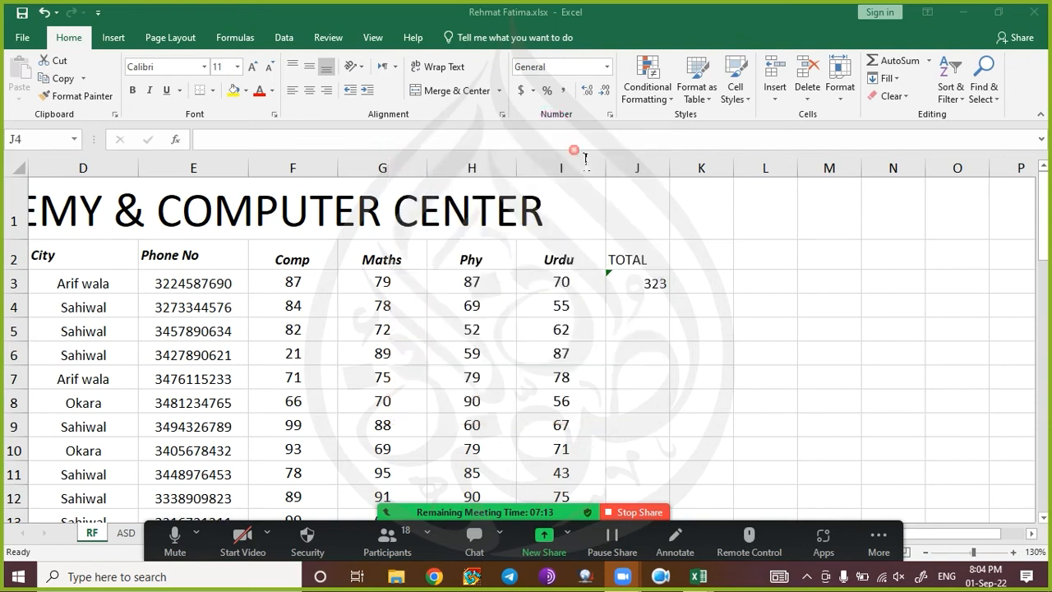
- Average the first student's marks in K3 using AutoSum's Average function, with F3:I3 as the range
click(662, 303)
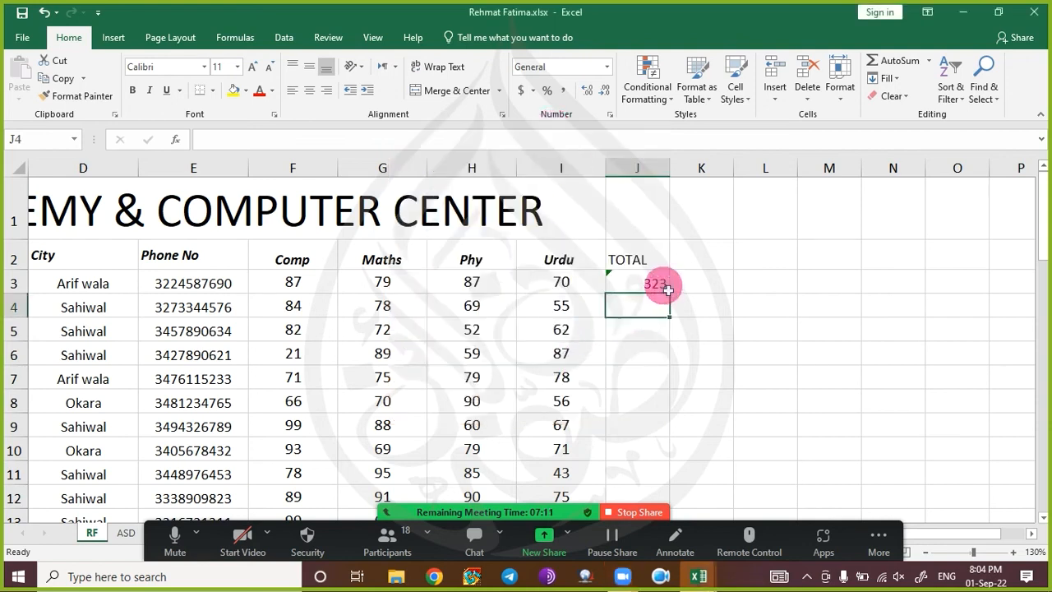
click(666, 288)
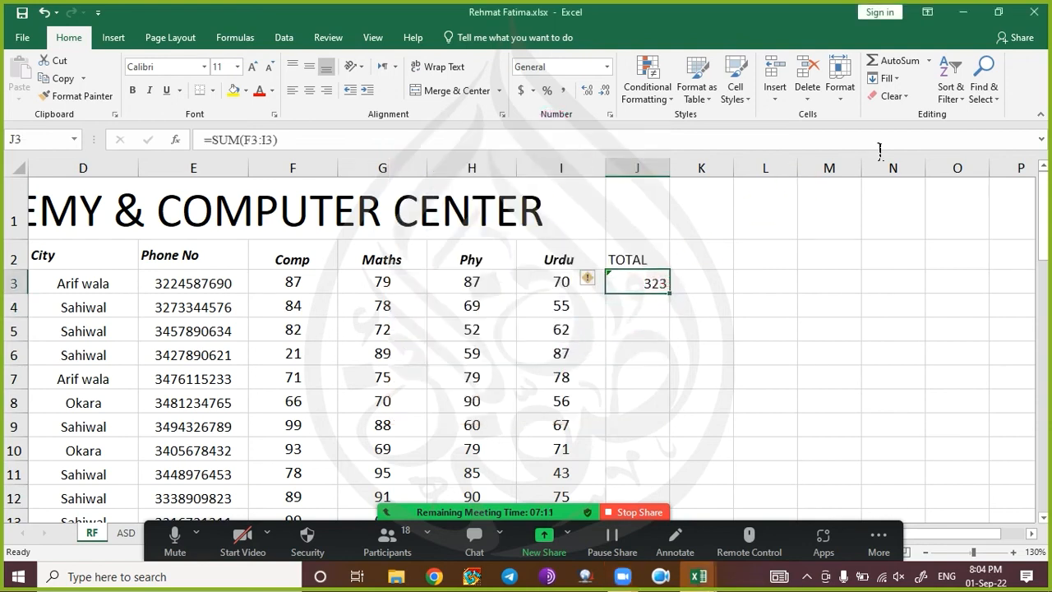
click(717, 289)
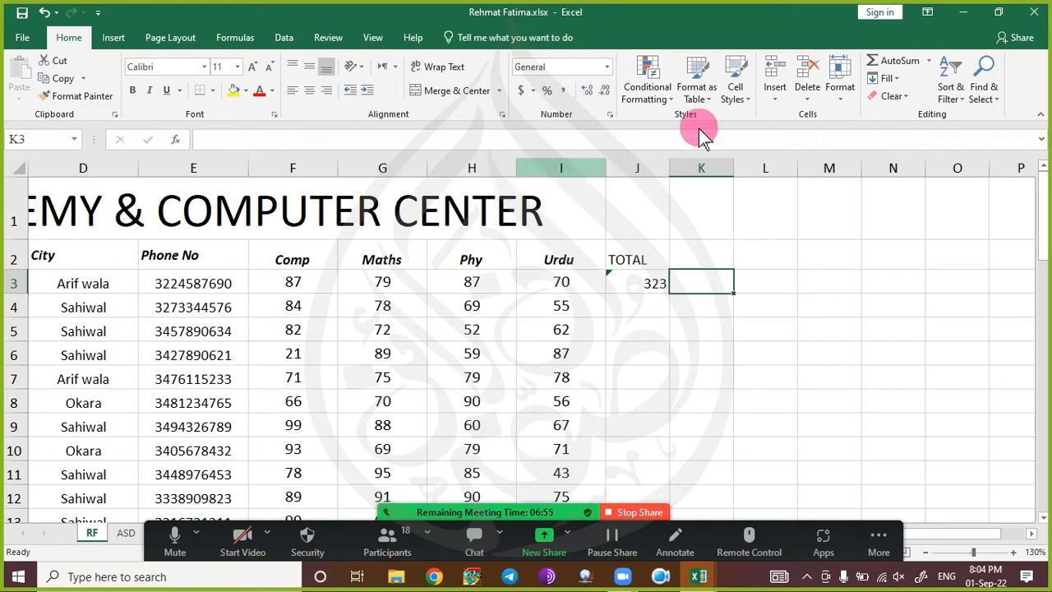
click(930, 61)
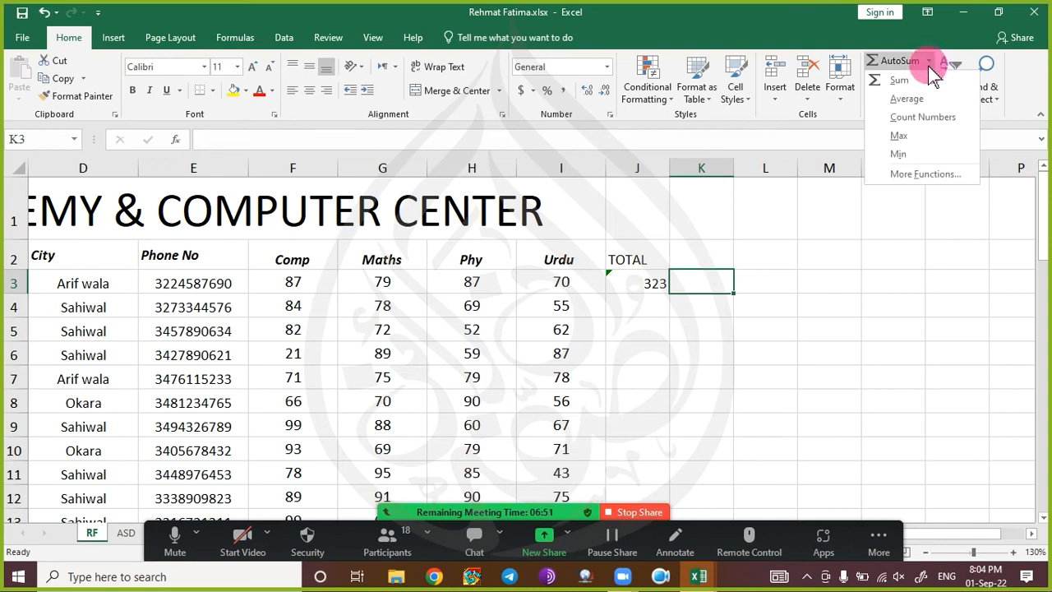
click(907, 99)
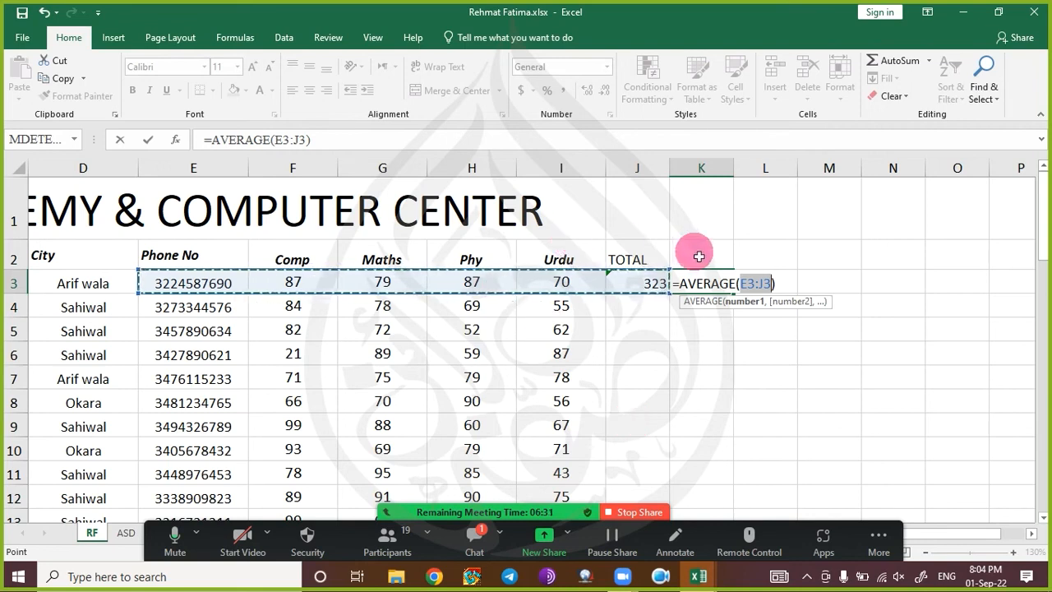
drag(266, 285, 566, 283)
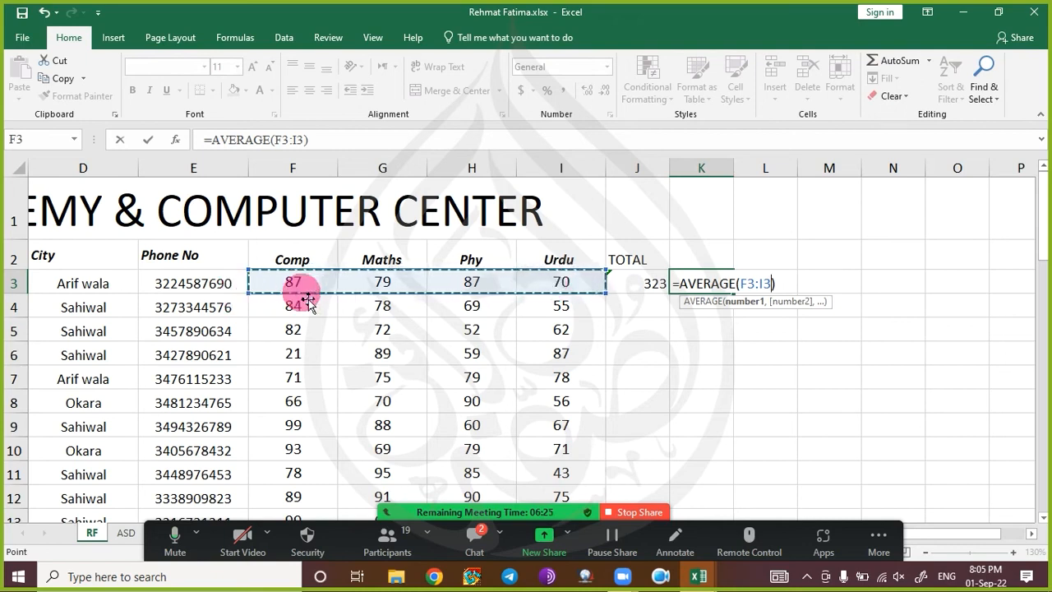
key(Return)
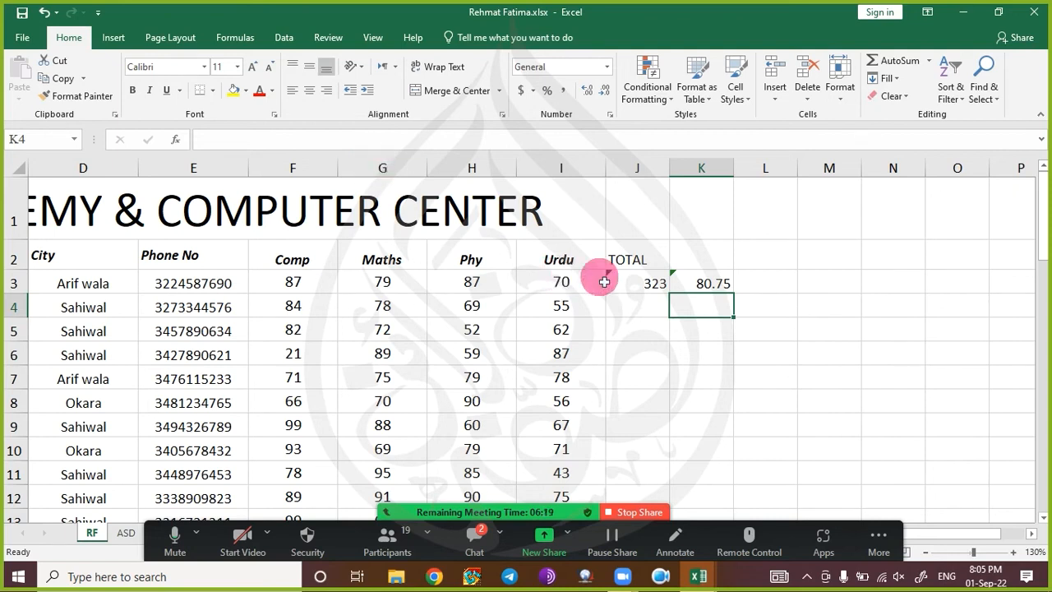
- Examine the AVERAGE formula in K3 and leave it as it is
click(686, 285)
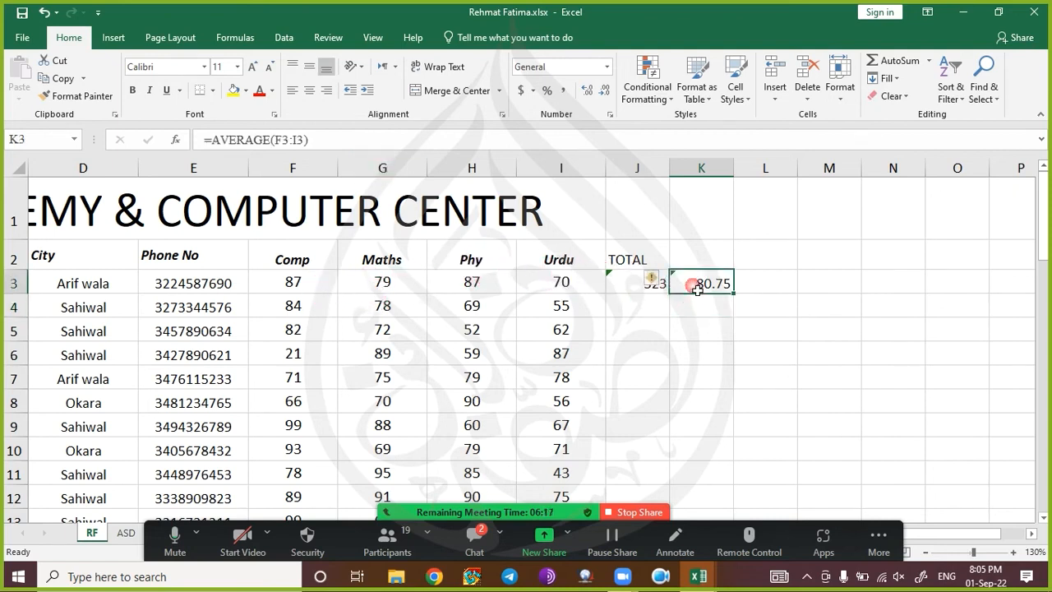
click(238, 139)
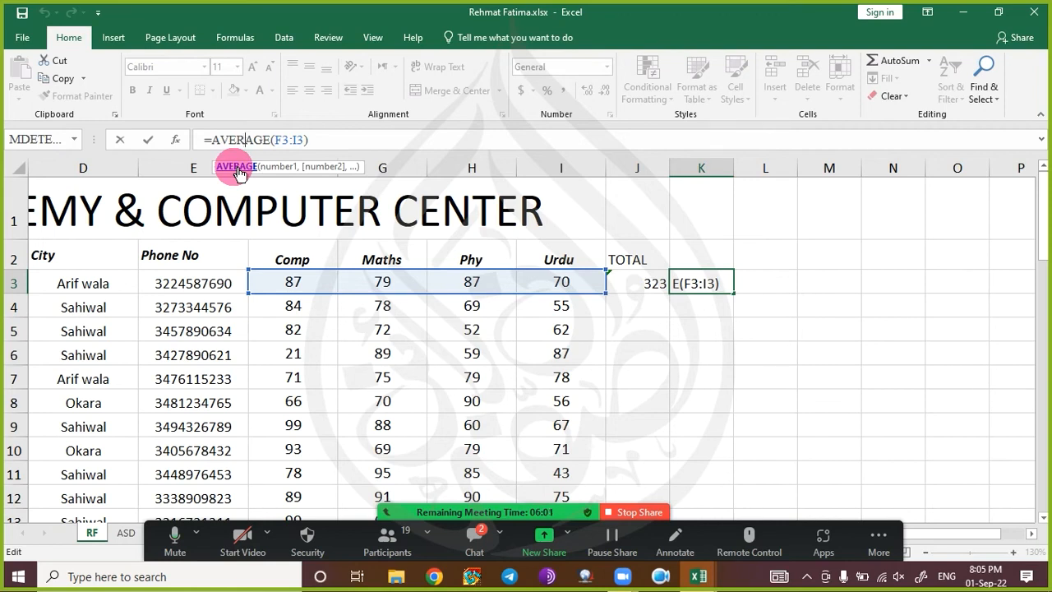
key(ctrl+Return)
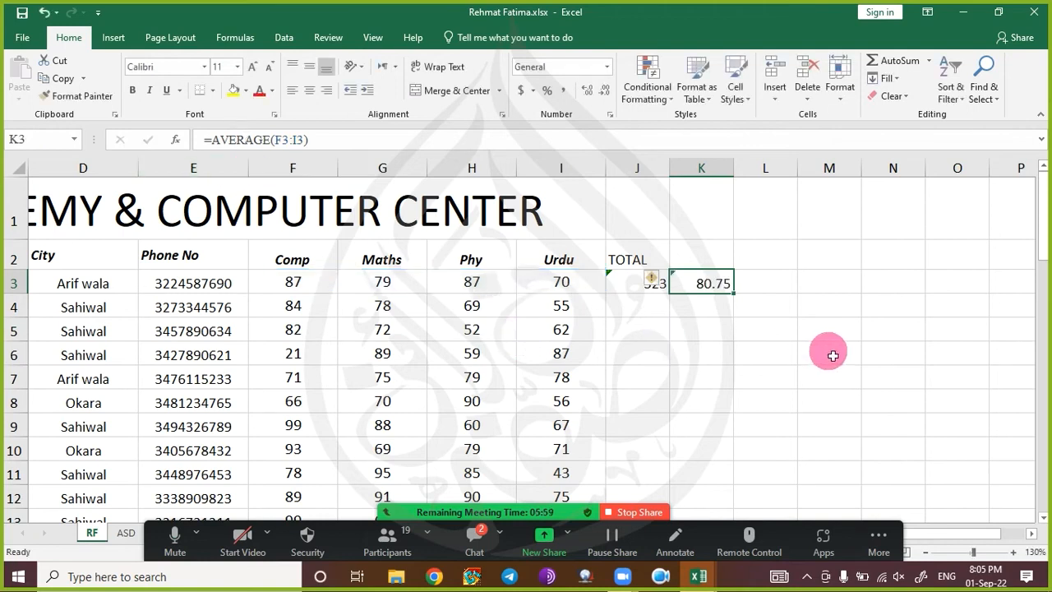
- Count the first student's marks in L3 using AutoSum's Count Numbers function, replacing the suggested range with F3:I3
click(749, 283)
click(749, 282)
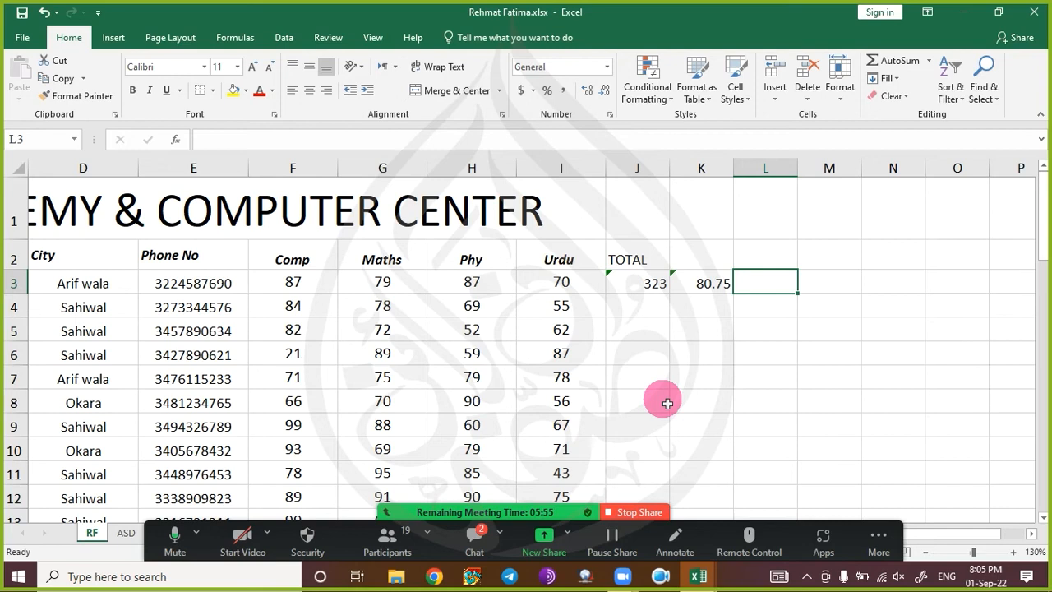
click(929, 61)
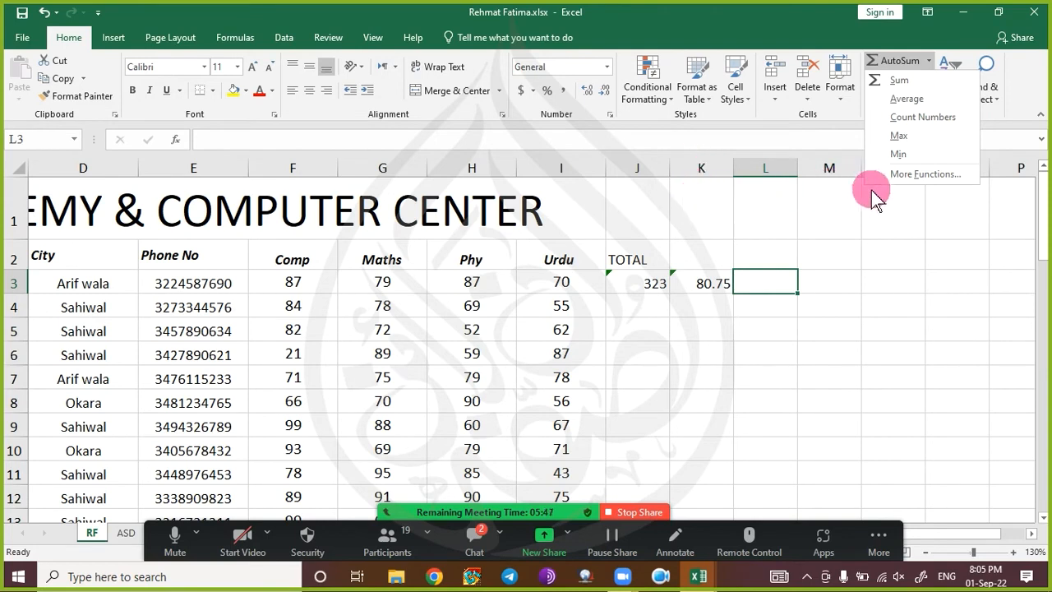
click(909, 122)
click(777, 286)
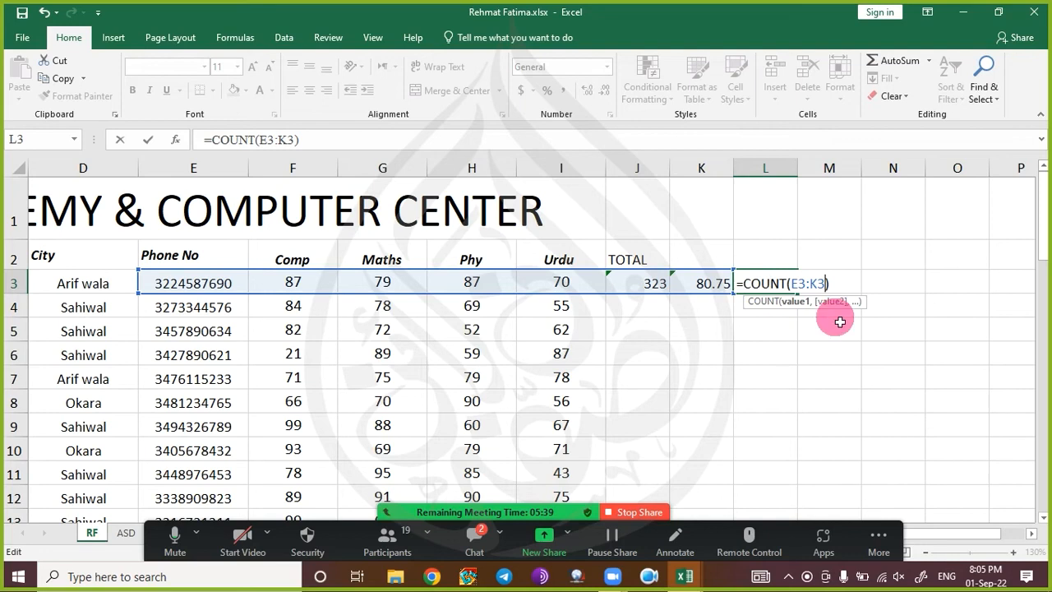
key(BackSpace)
key(BackSpace)
key(BackSpace)
key(BackSpace)
key(BackSpace)
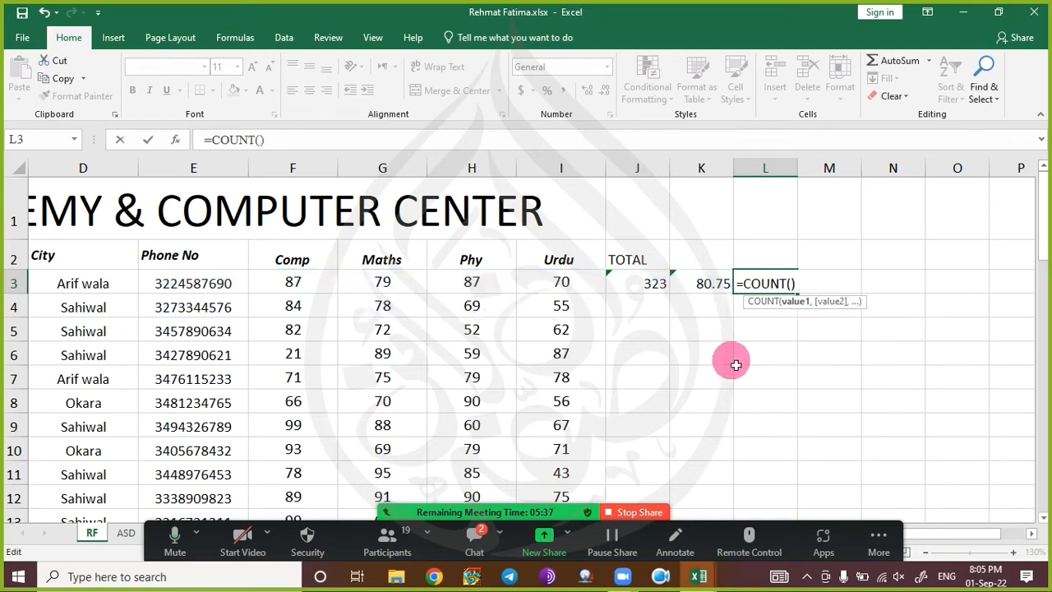
drag(327, 281, 565, 285)
key(Return)
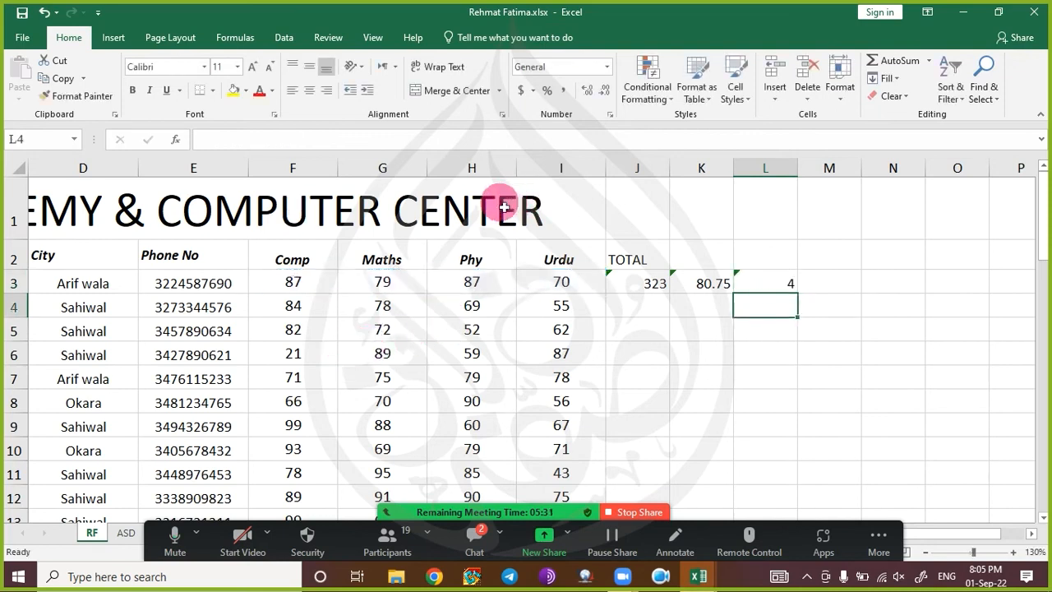
- Check the Zoom meeting chat for students' replies and close the chat window
click(474, 535)
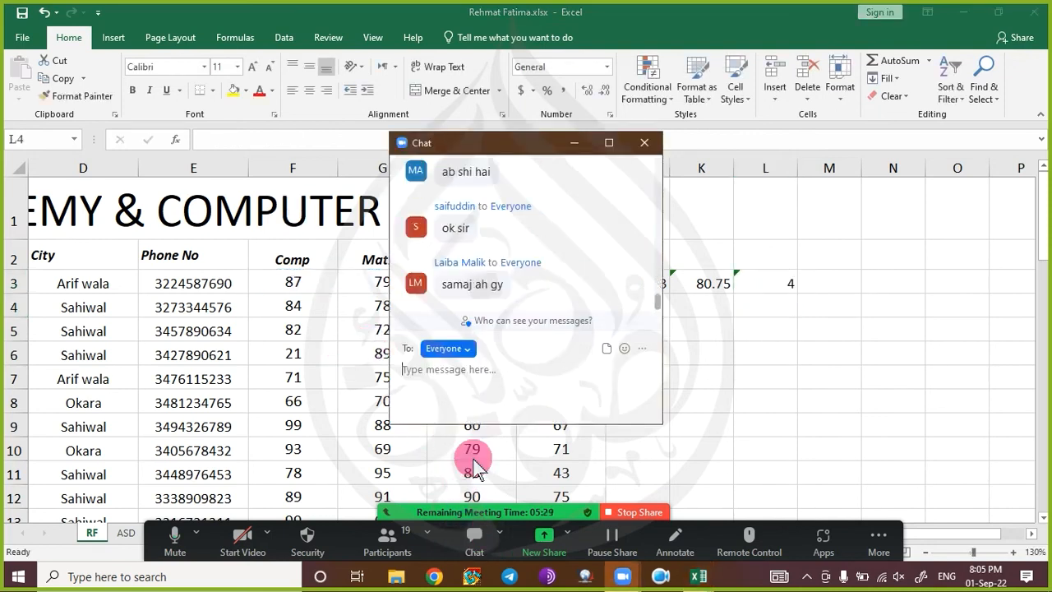
click(644, 143)
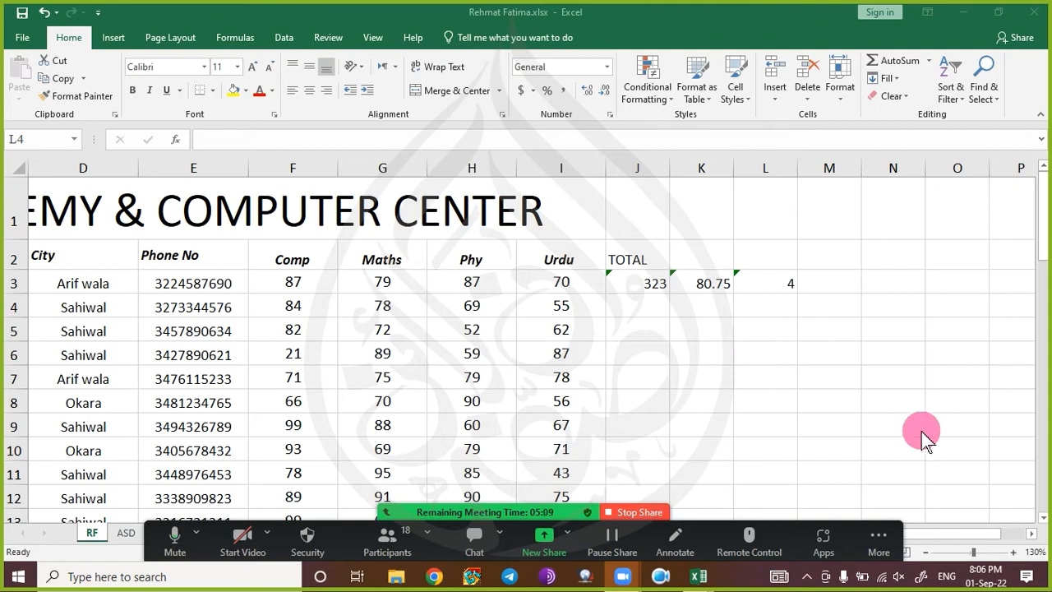
- Calculate the highest Comp mark in F53 with a MAX formula over F3:F52
click(930, 61)
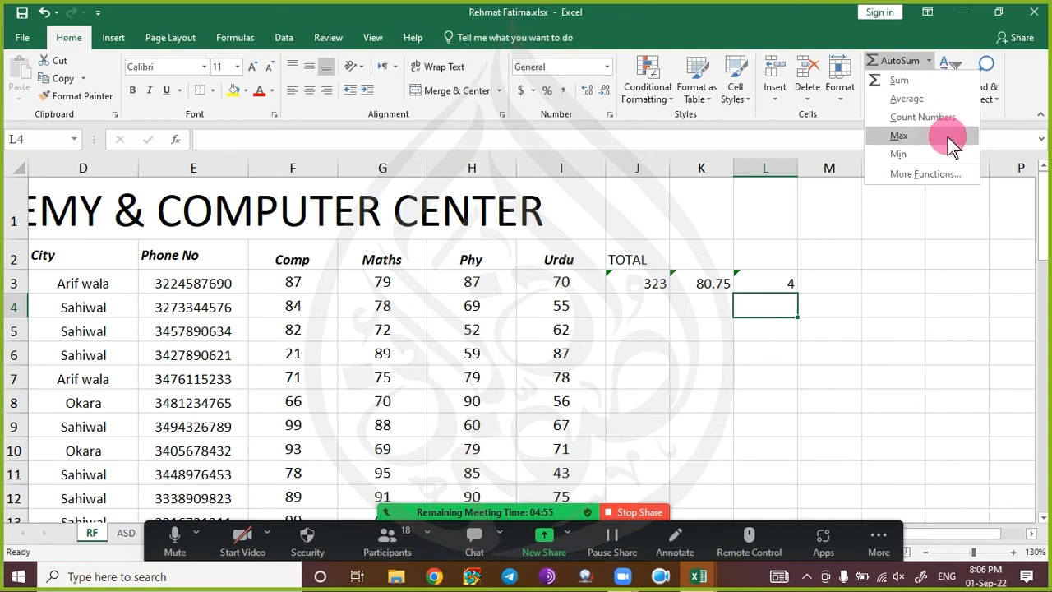
key(Escape)
scroll(411, 370, down, 11)
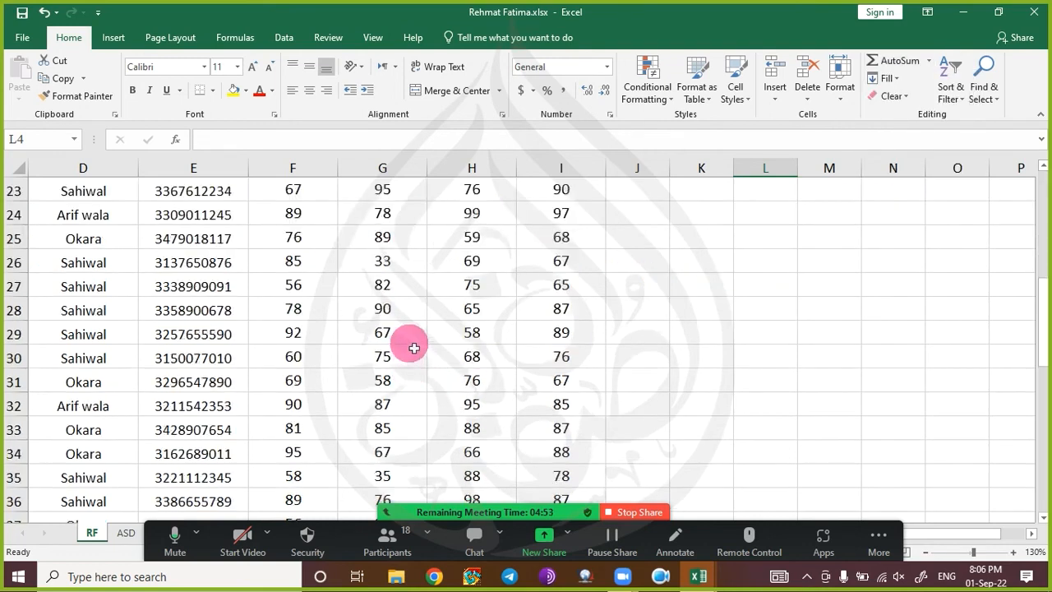
scroll(353, 404, down, 5)
scroll(353, 404, up, 1)
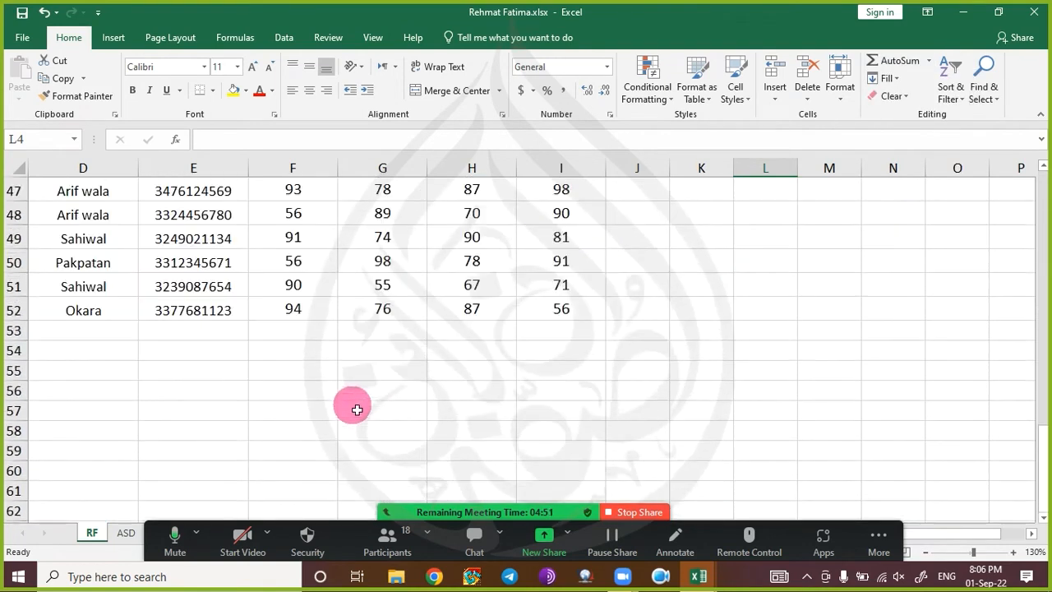
click(333, 331)
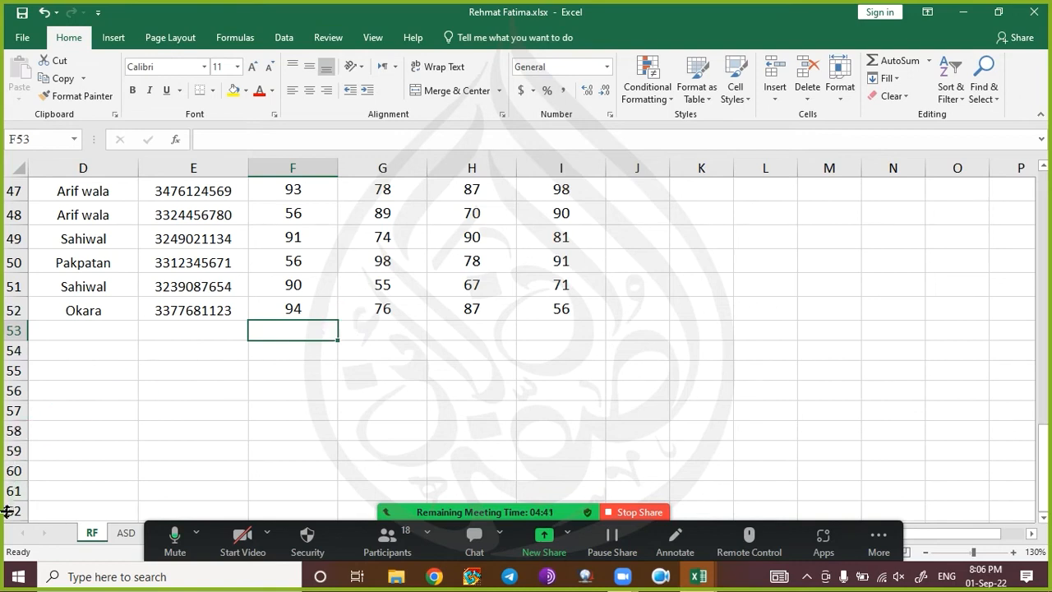
text(=)
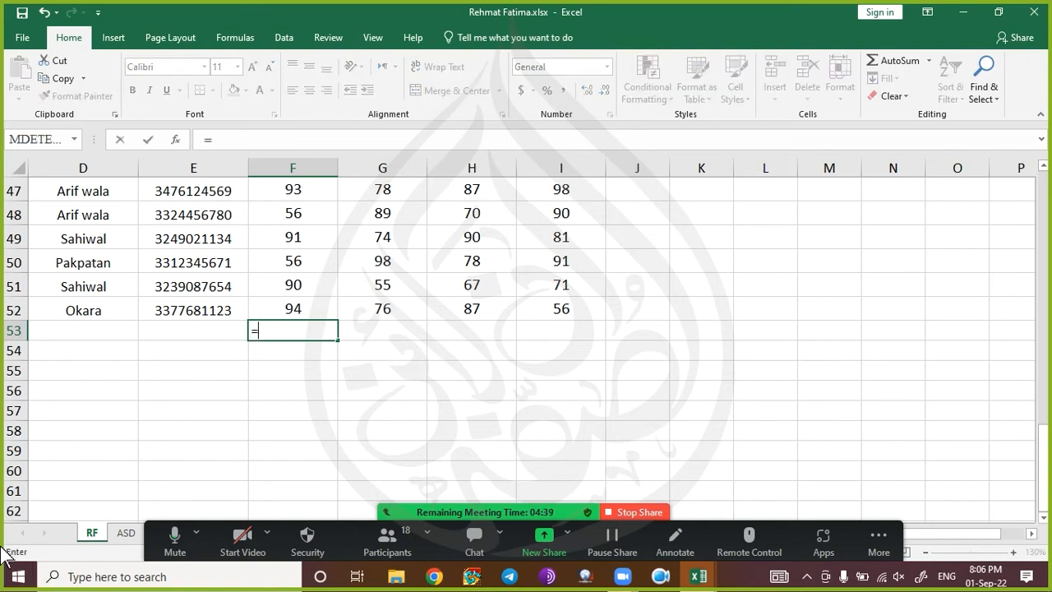
text(MAX)
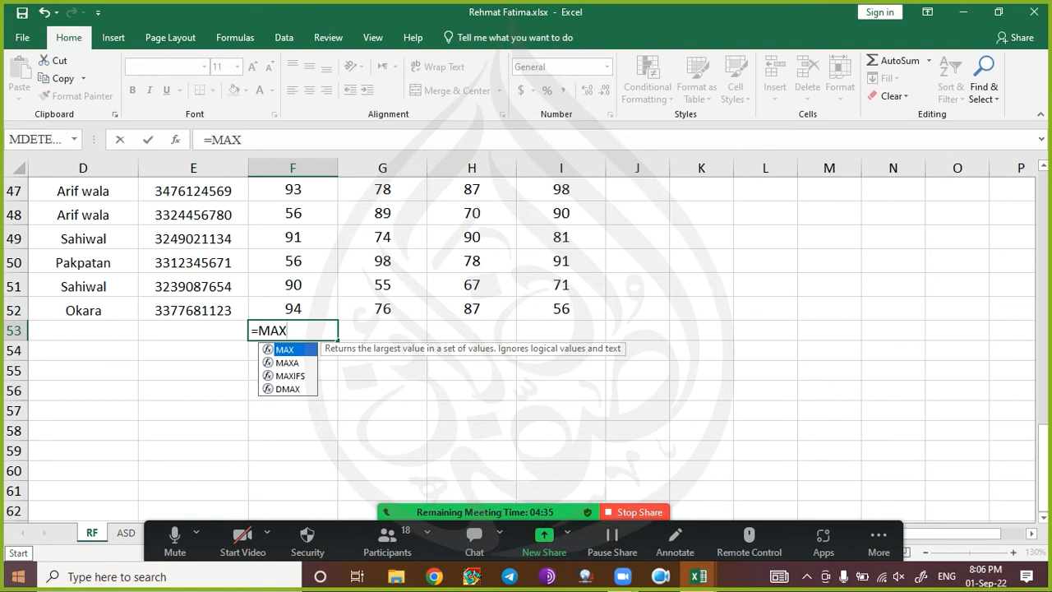
text(()
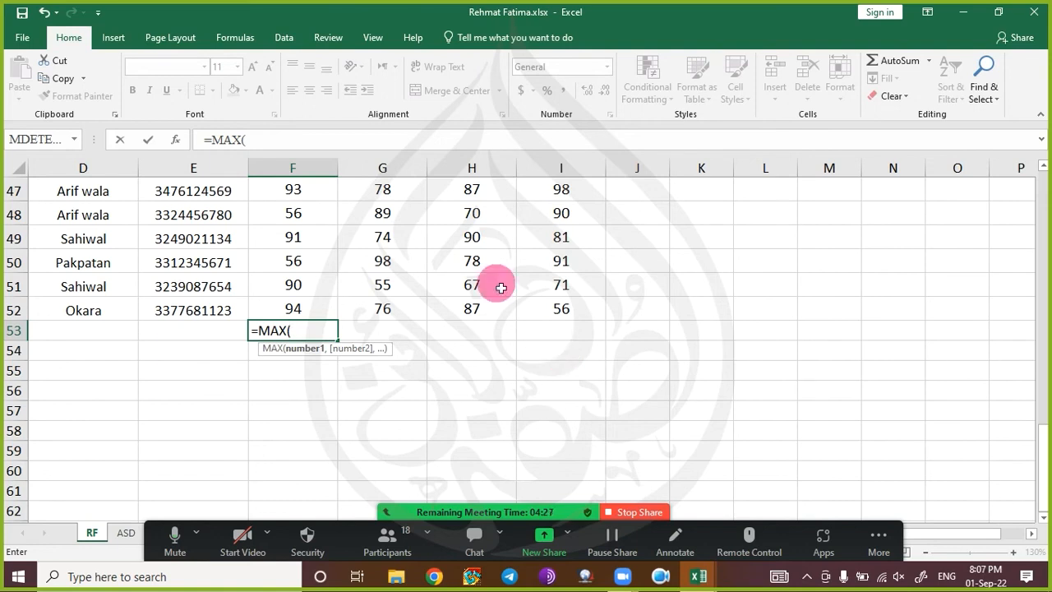
scroll(350, 273, up, 2)
scroll(351, 274, up, 13)
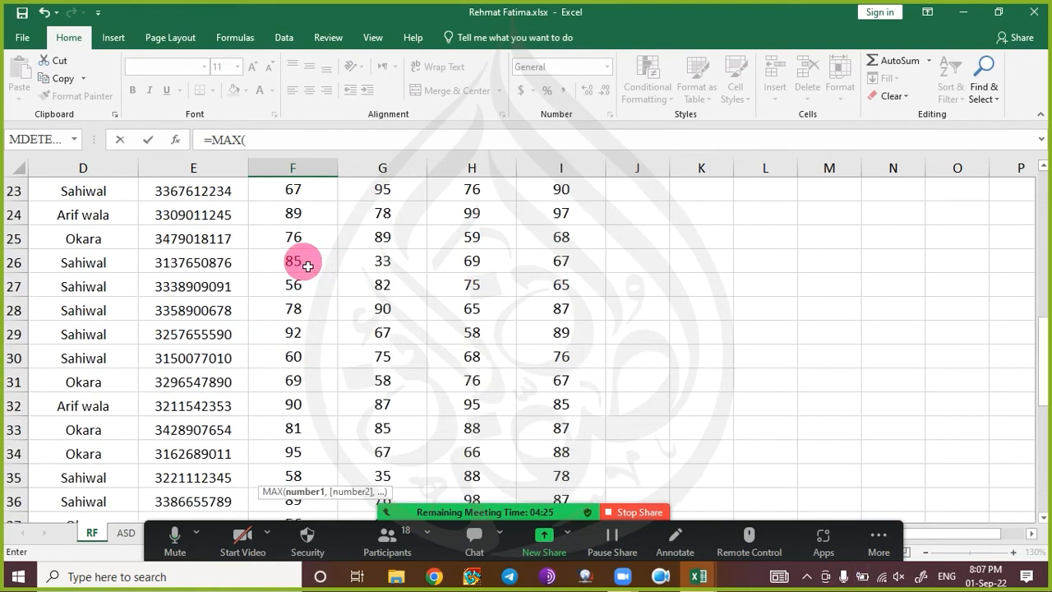
drag(295, 282, 315, 469)
scroll(348, 447, down, 2)
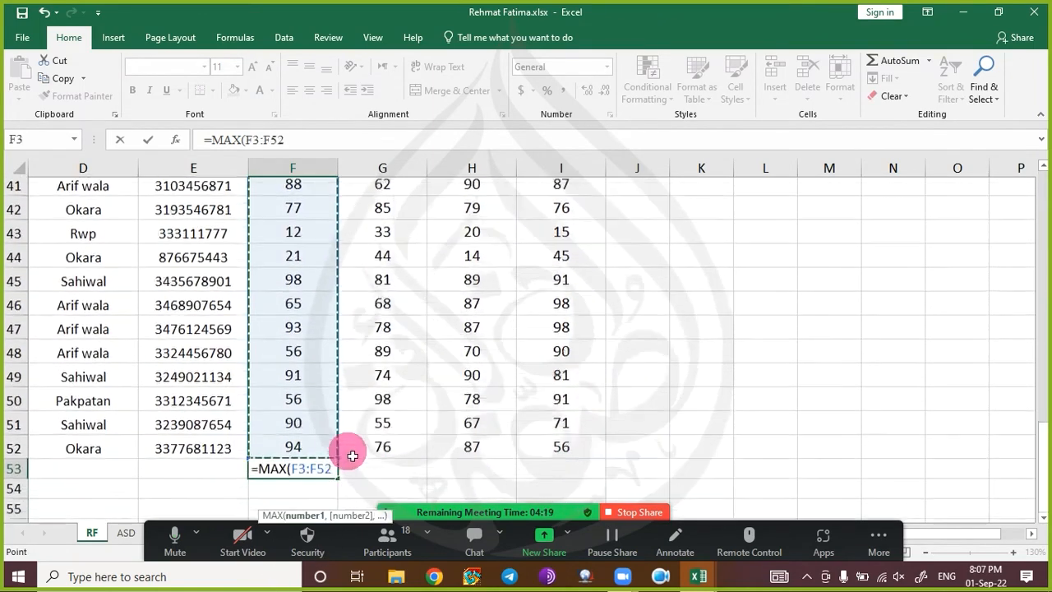
key(Return)
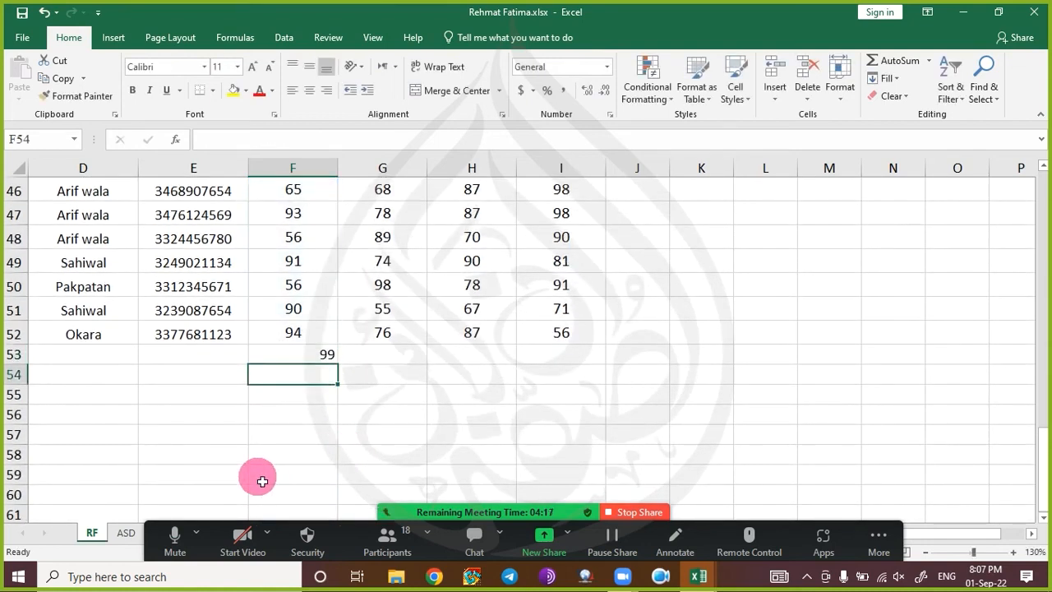
- Fill the MAX formula from F53 across to I53 and format these cells as centred, middle-aligned and bold
click(302, 360)
drag(337, 364, 586, 375)
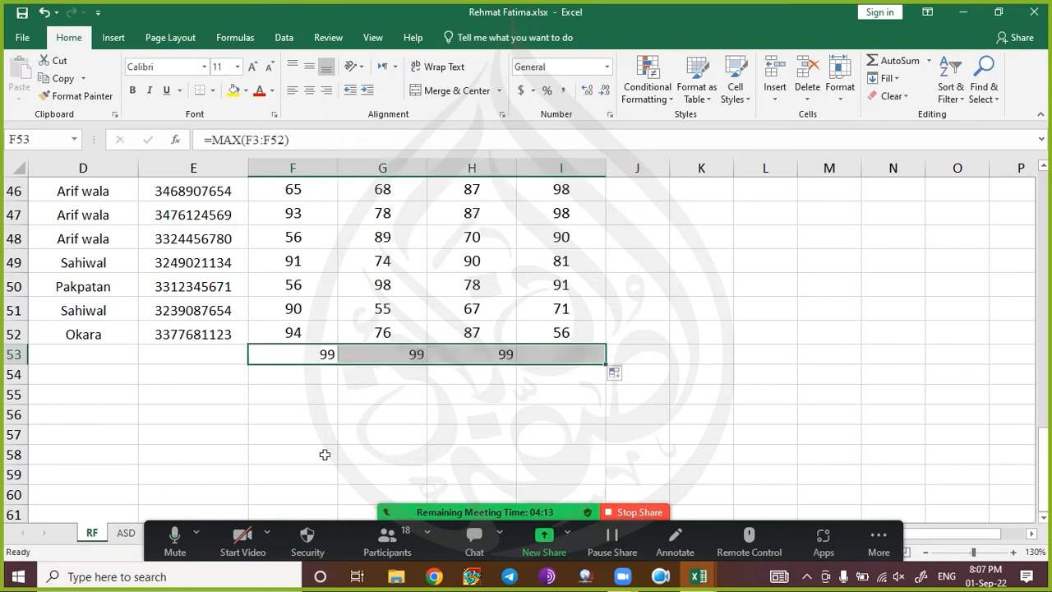
click(309, 66)
click(309, 90)
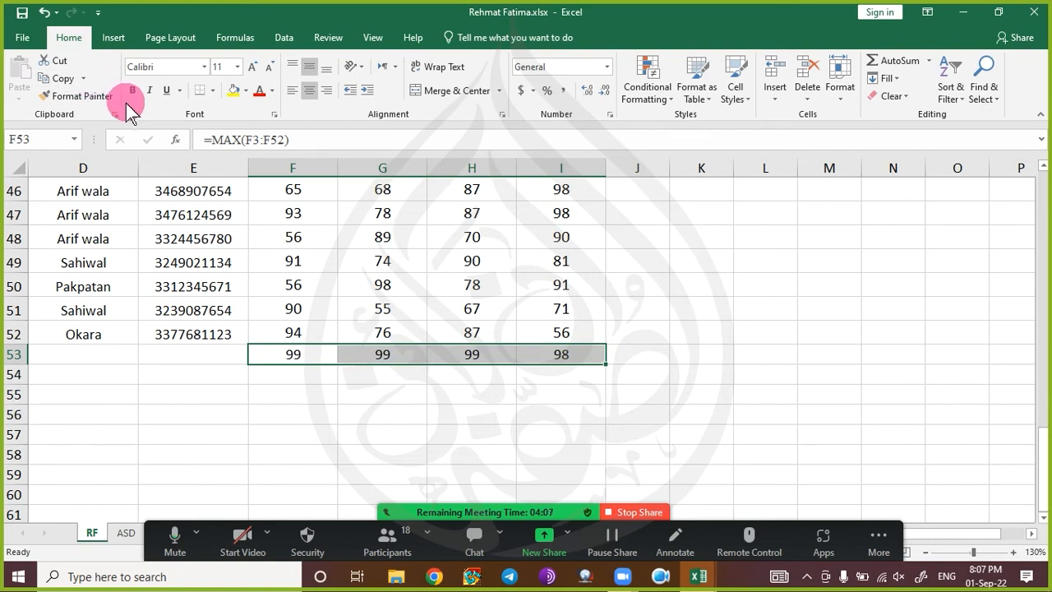
click(364, 356)
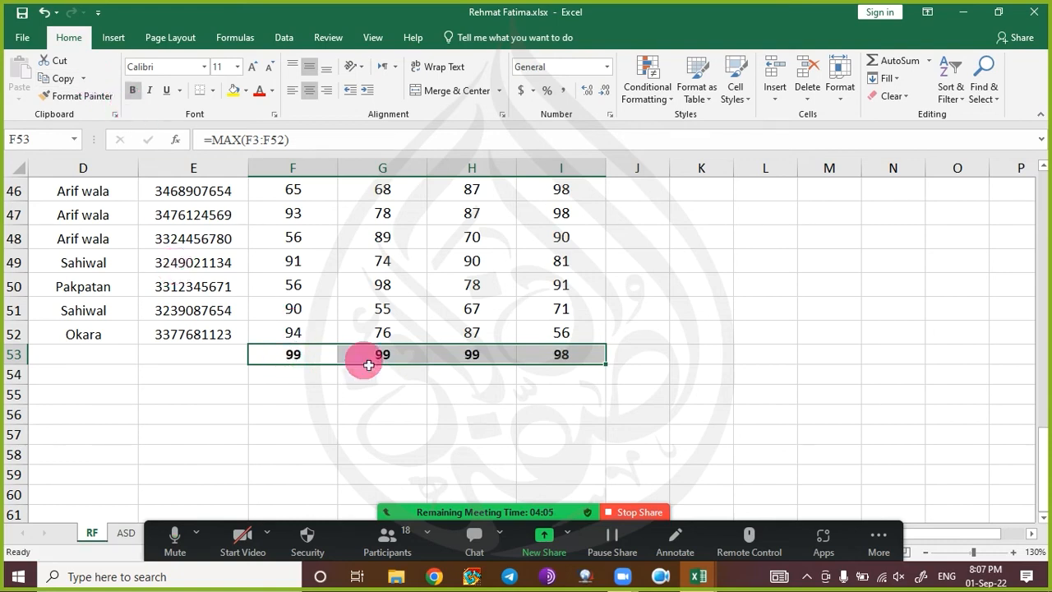
- Examine the MAX formulas in G53, H53 and I53 and their ranges, leaving them as they are
click(381, 360)
double_click(381, 360)
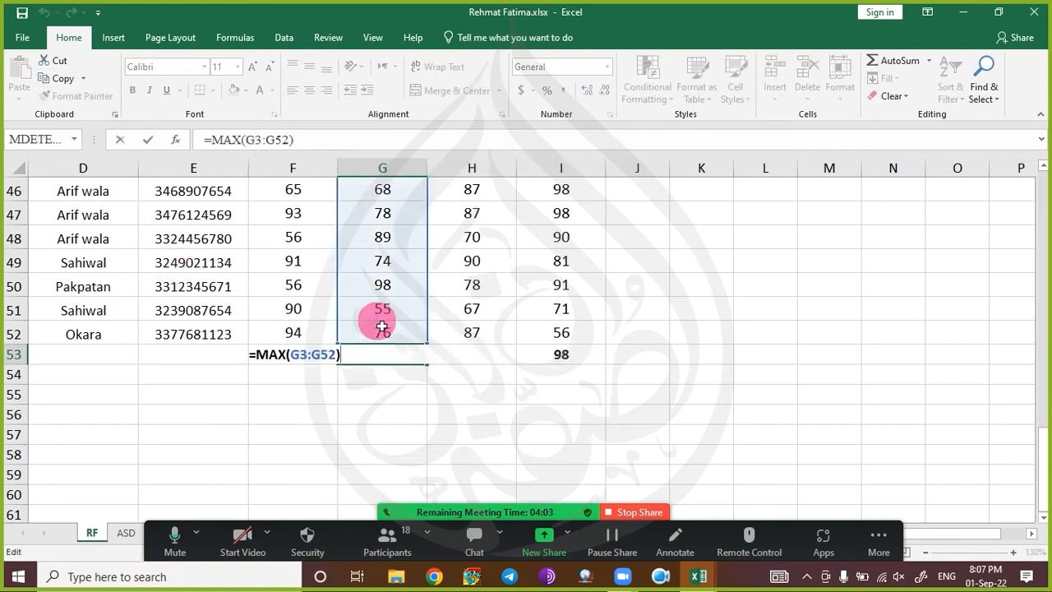
key(Escape)
click(472, 354)
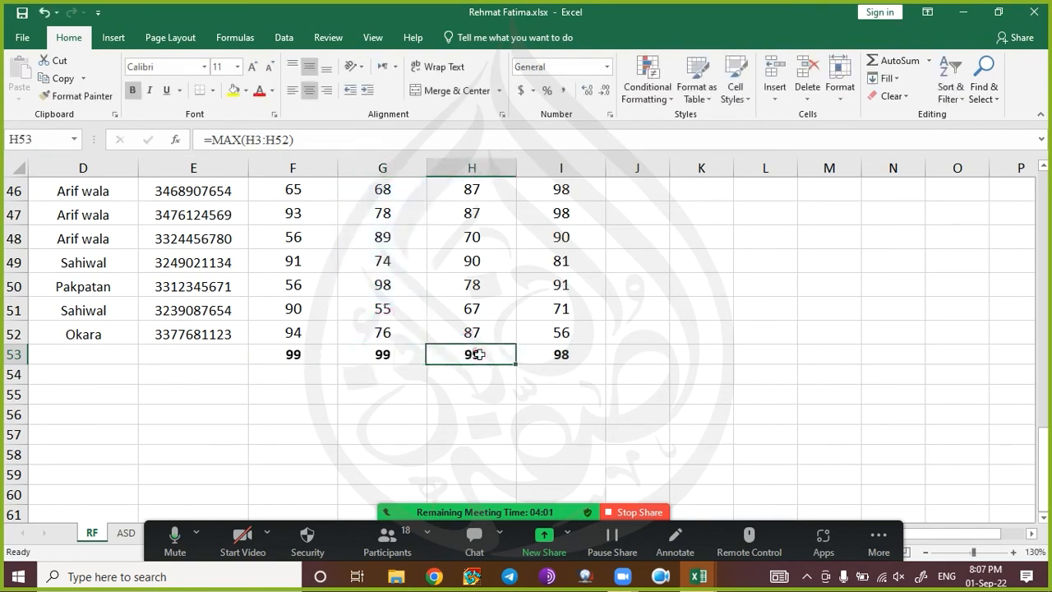
double_click(471, 352)
key(Escape)
click(558, 355)
double_click(559, 355)
key(Escape)
click(257, 140)
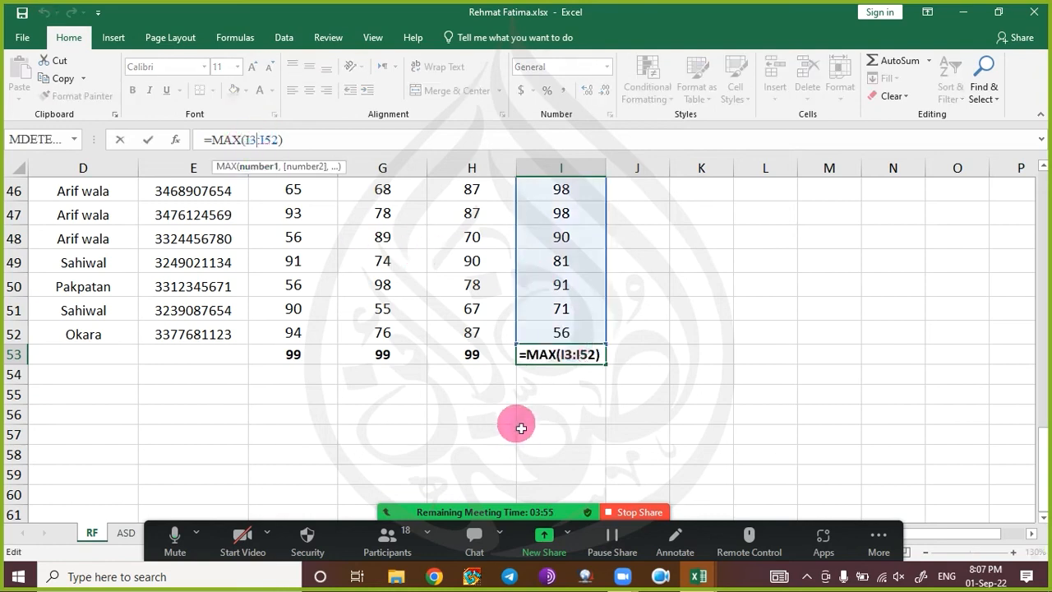
scroll(526, 369, up, 10)
scroll(526, 373, up, 4)
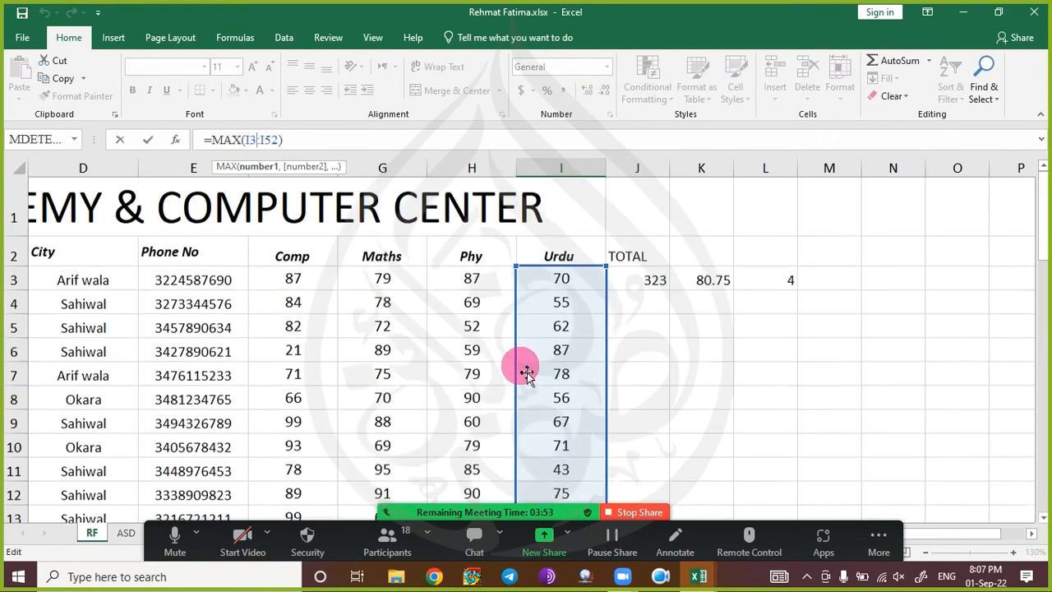
key(Escape)
- Look through all students' marks in the four subject columns, from the first student down to the maximum row
scroll(526, 374, down, 15)
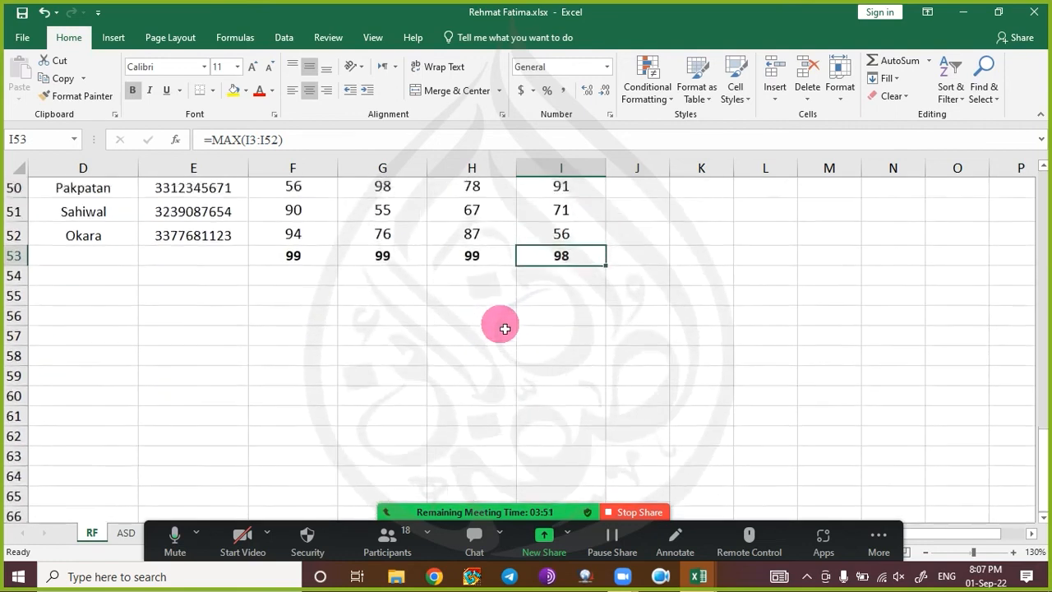
scroll(504, 328, up, 1)
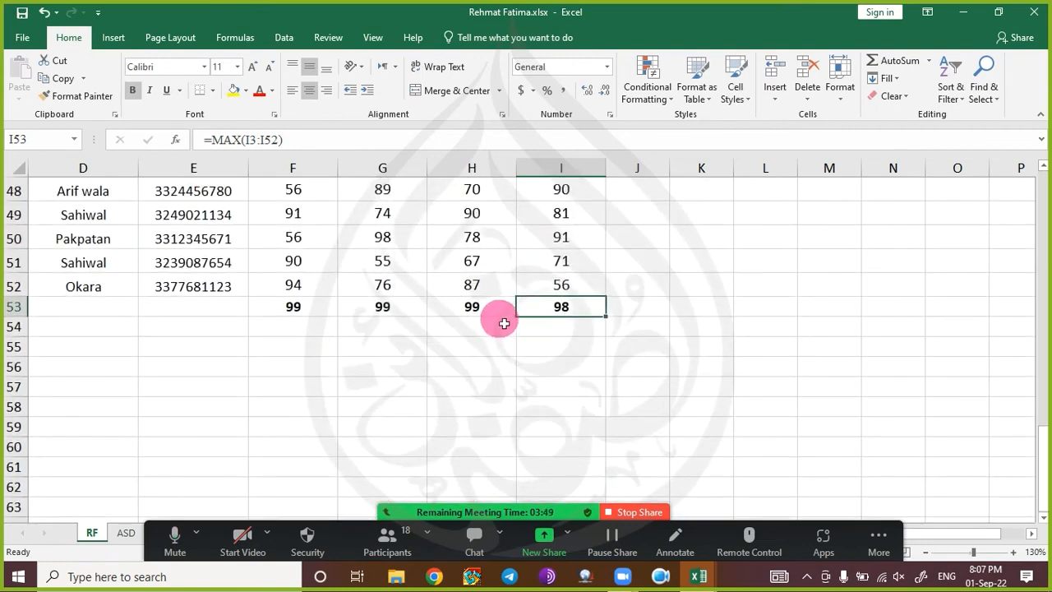
scroll(503, 320, up, 16)
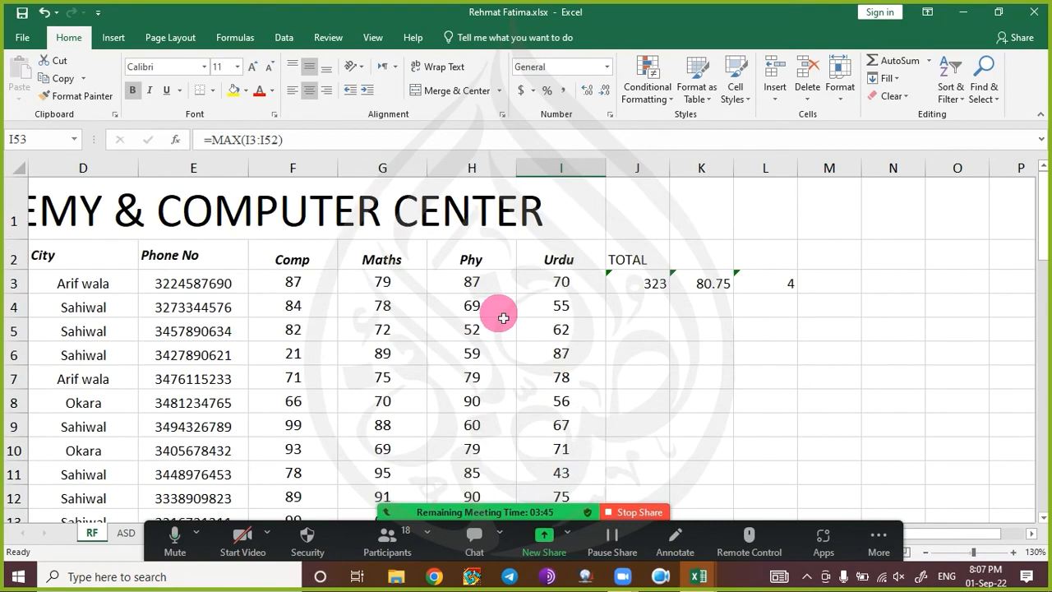
scroll(503, 318, down, 13)
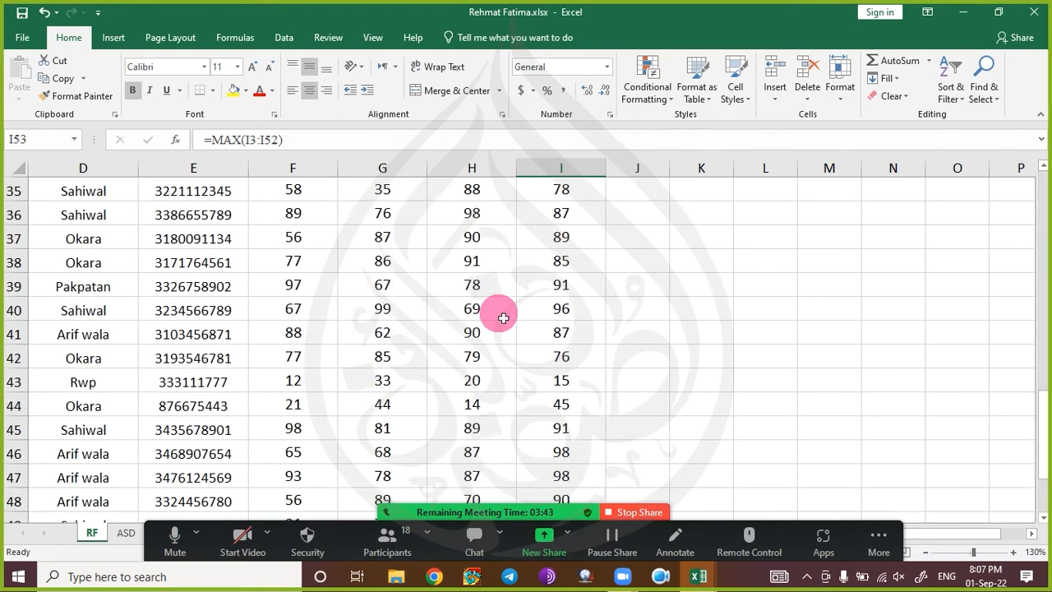
scroll(503, 318, down, 3)
scroll(503, 318, up, 12)
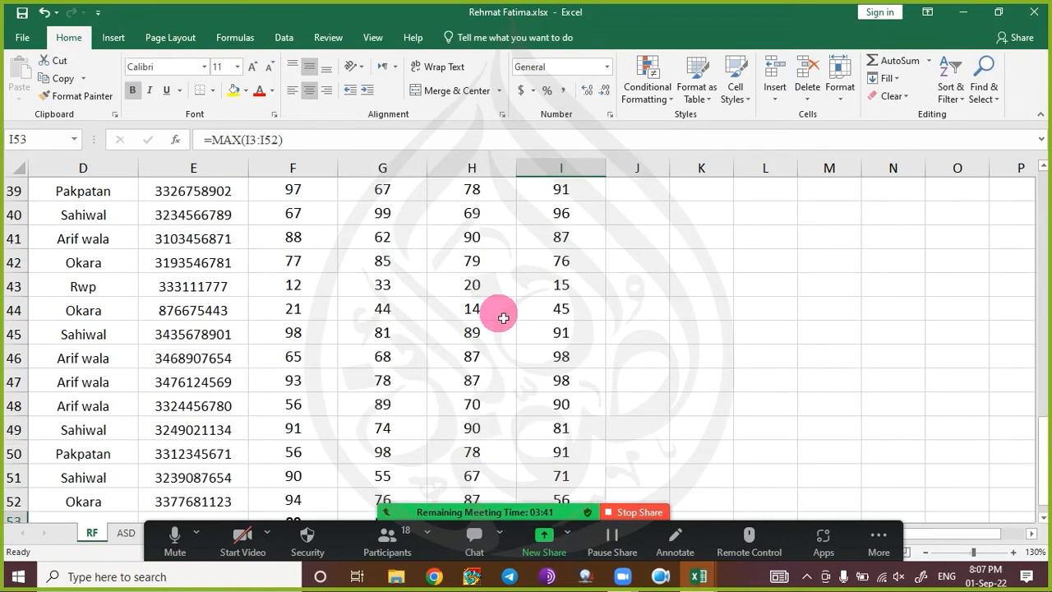
scroll(501, 315, down, 11)
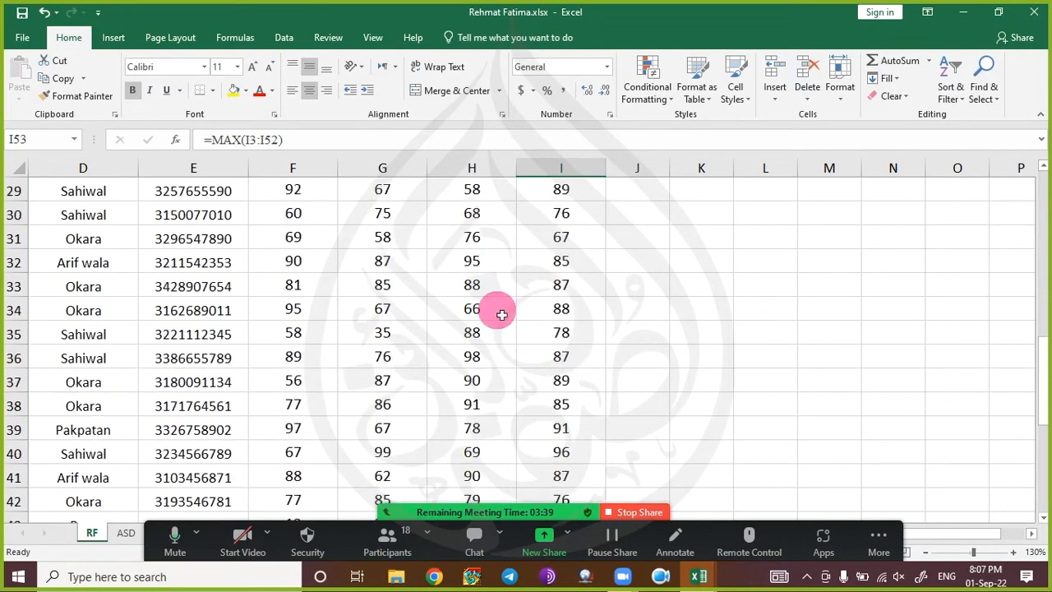
click(301, 398)
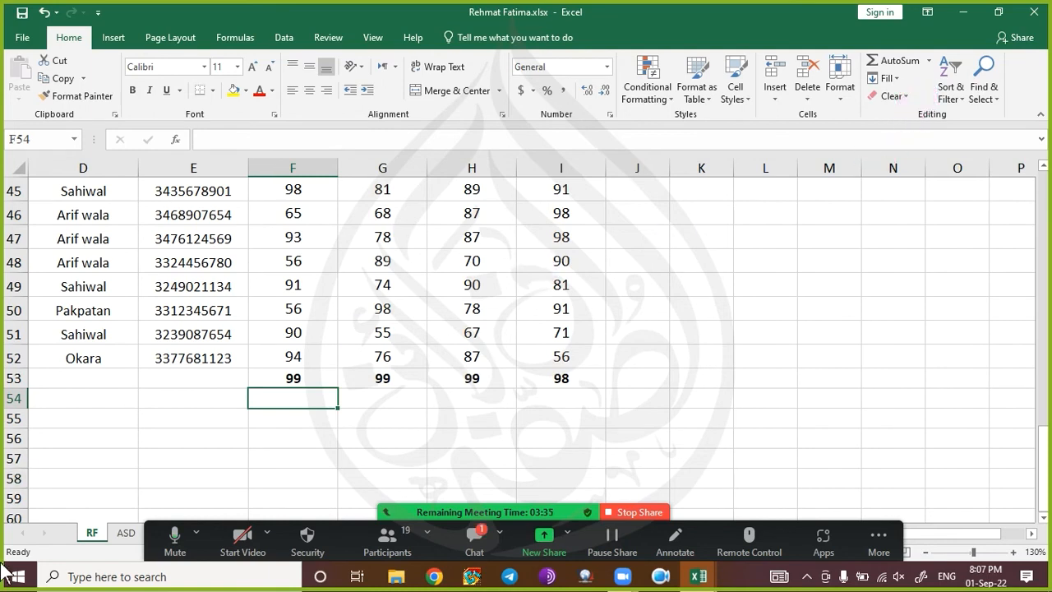
text(=MIN)
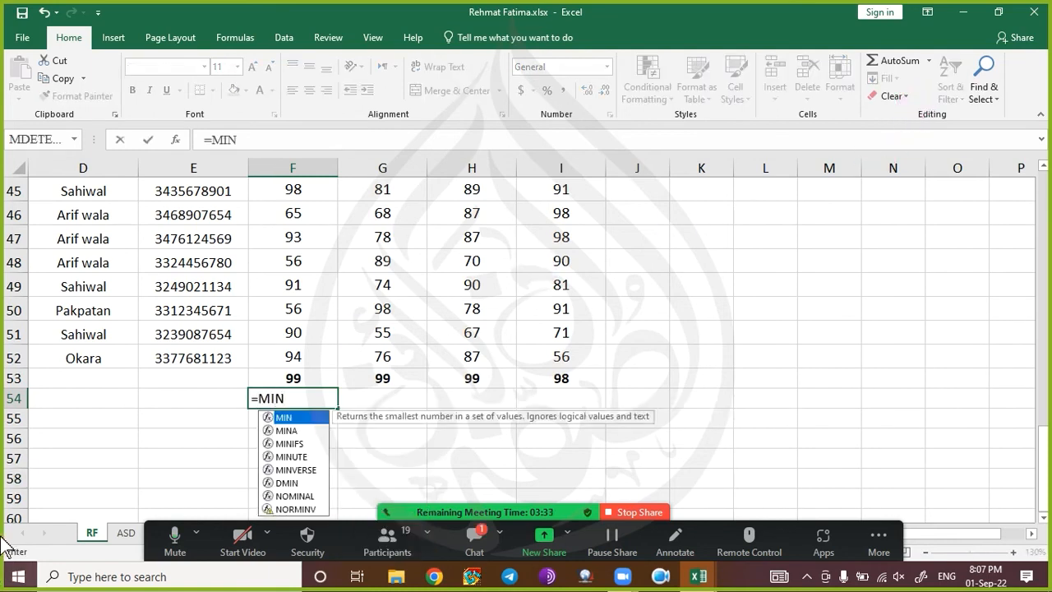
key(Escape)
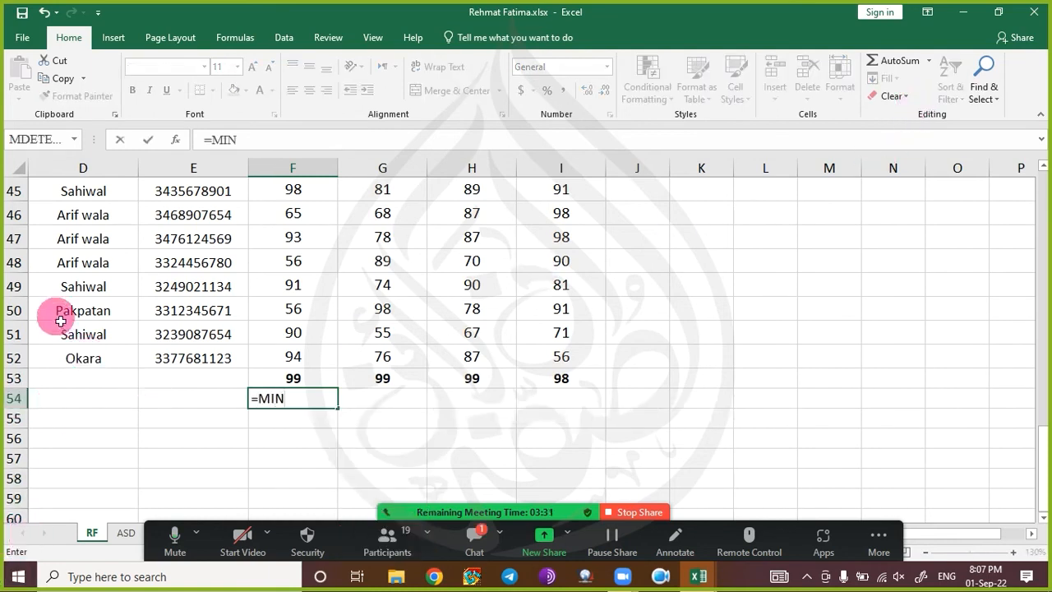
key(Escape)
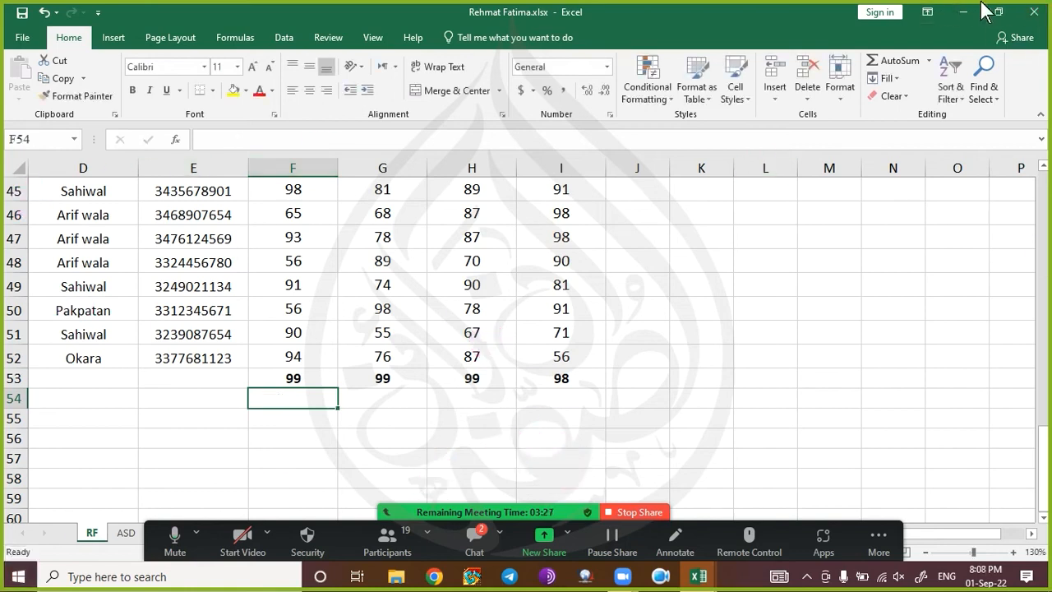
- Calculate the lowest Comp mark in F54 using AutoSum's Min function with the suggested range F3:F53
click(930, 62)
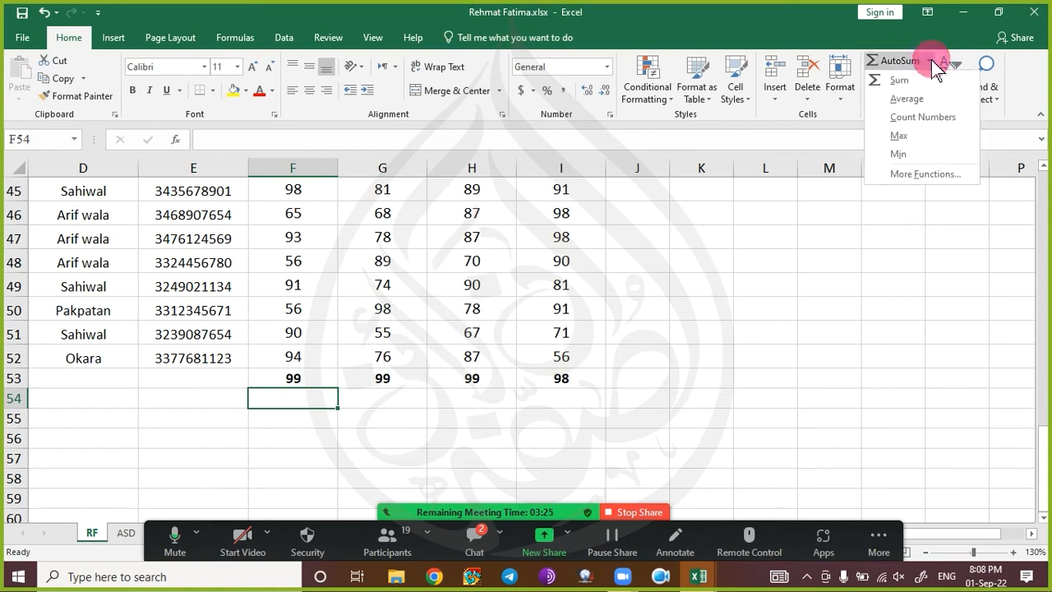
click(921, 153)
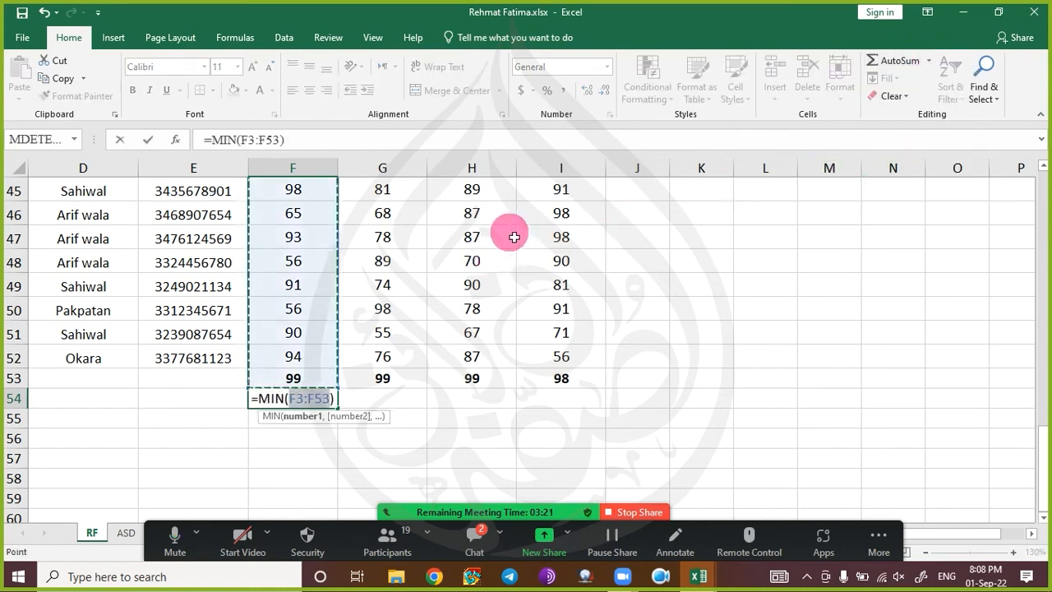
key(Return)
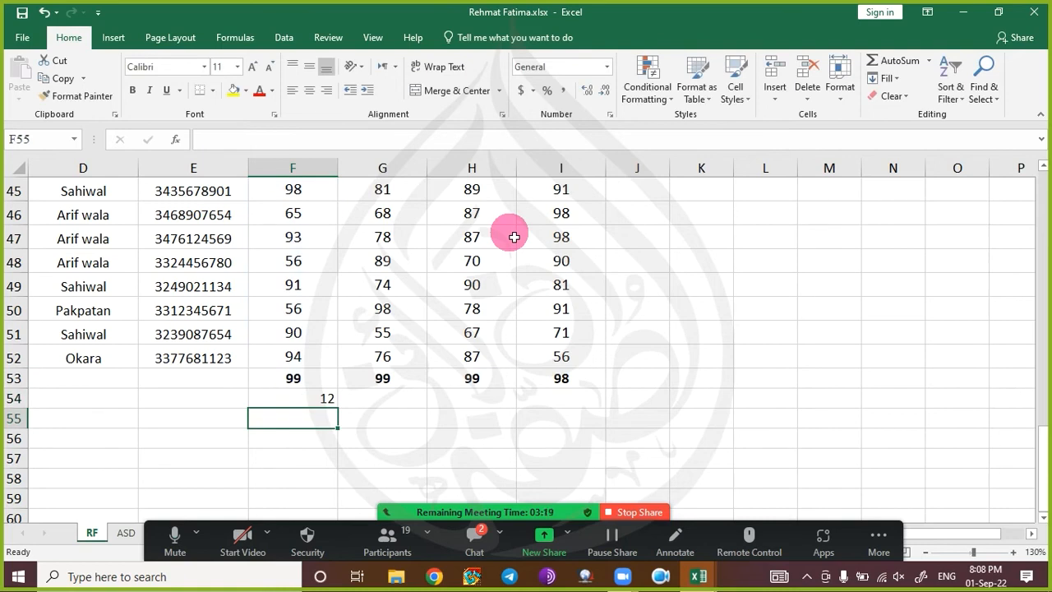
- Fill the MIN formula from F54 across to I54 and centre these cells horizontally and vertically
click(332, 400)
drag(345, 412, 593, 426)
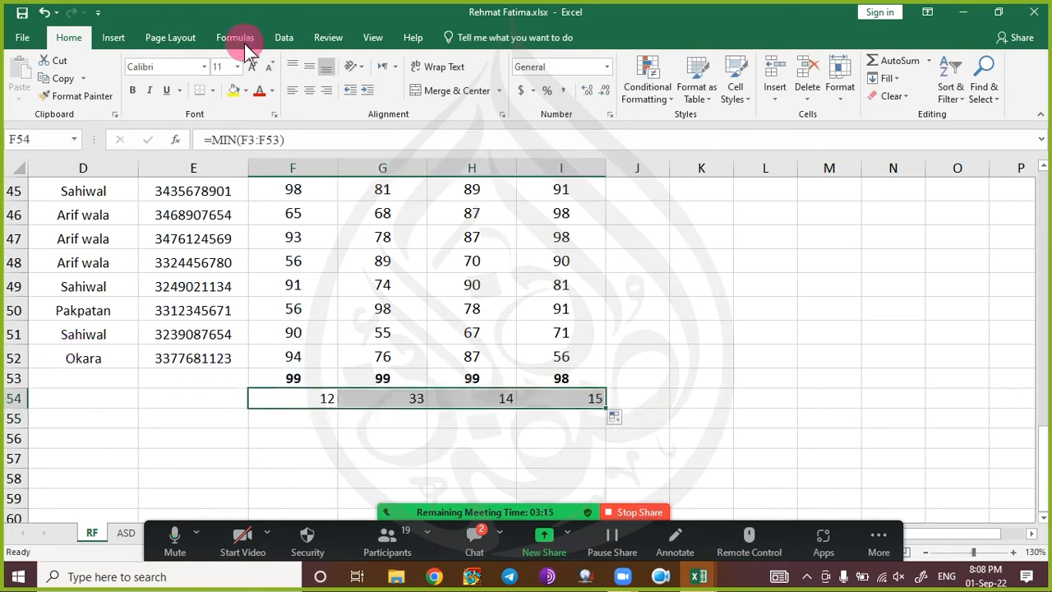
click(309, 68)
click(309, 90)
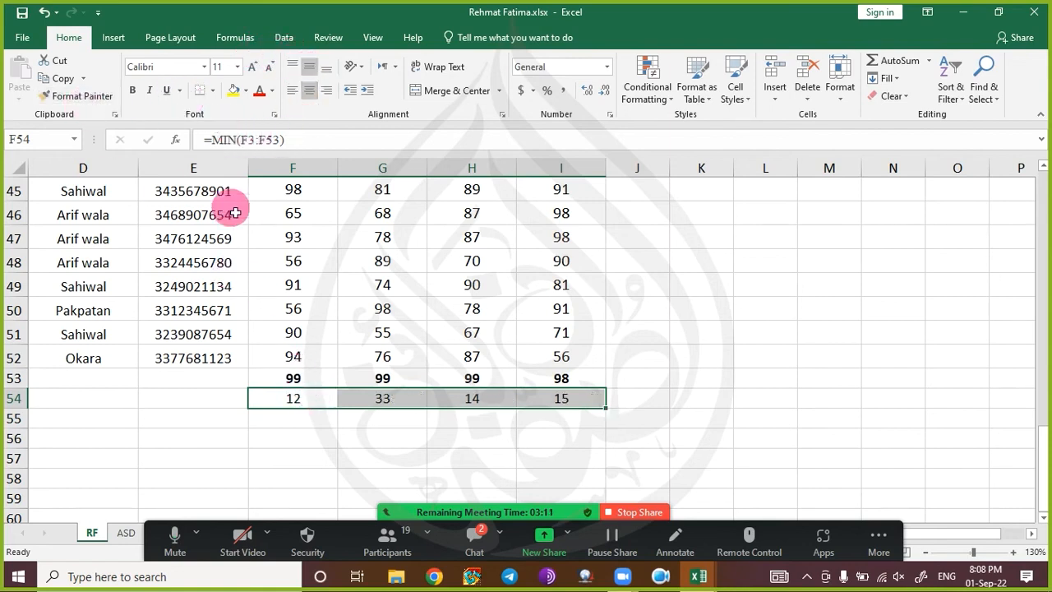
- Copy the formatting of F53 onto the minimum marks in F54:I54 with Format Painter
click(280, 380)
click(74, 97)
drag(283, 394, 555, 417)
click(369, 425)
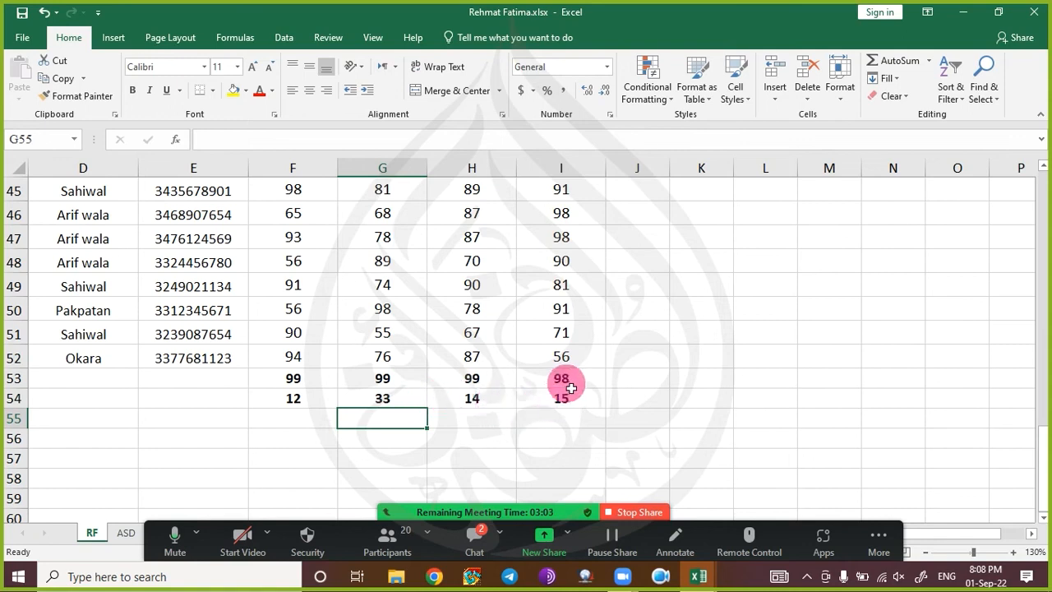
- Check the Zoom meeting chat for students' replies and minimise the chat window
click(472, 534)
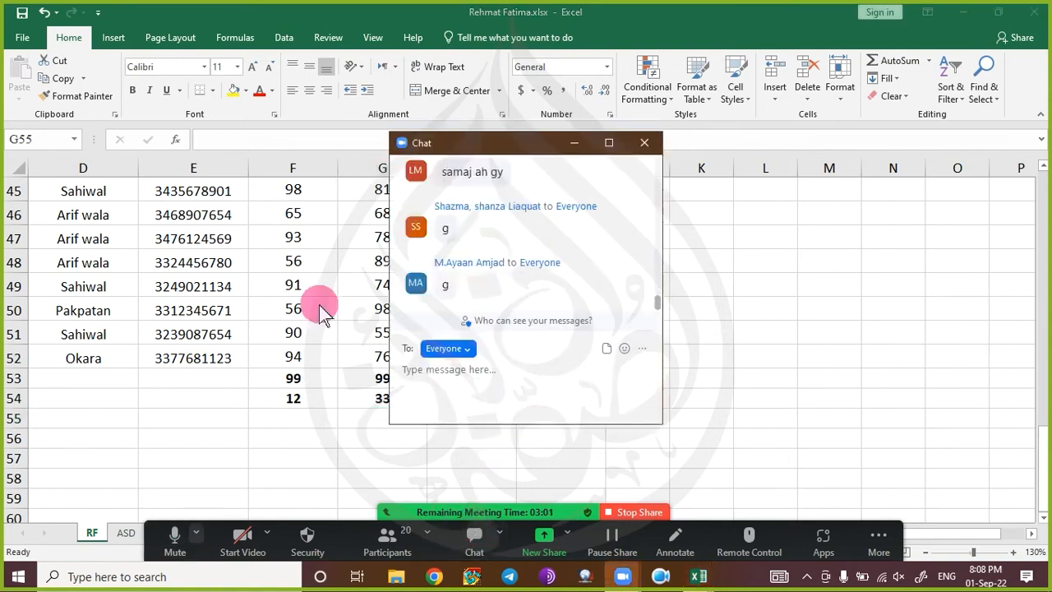
click(575, 145)
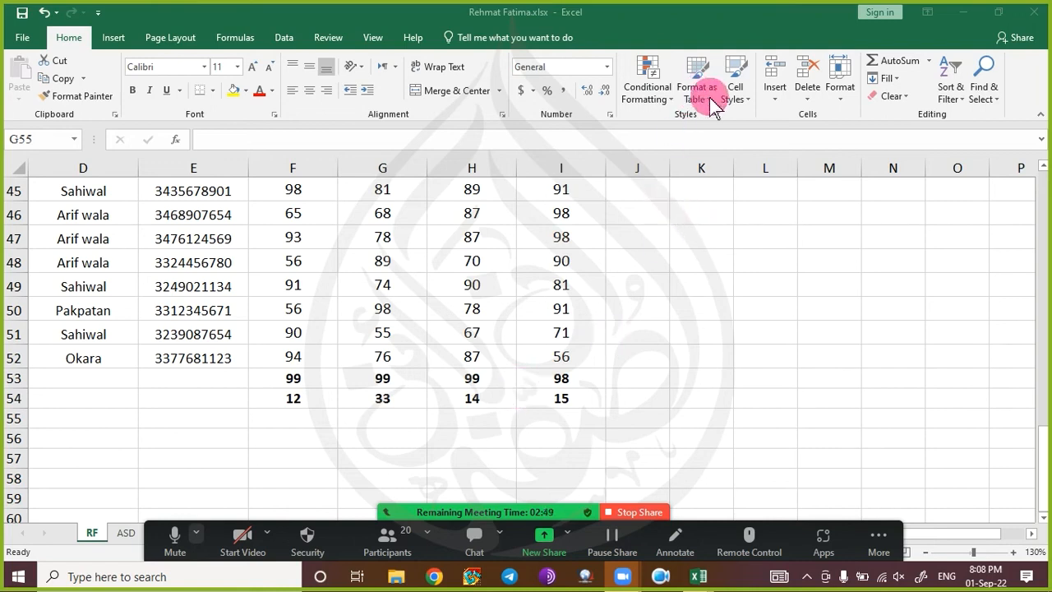
- Open the Insert Function dialog for cell G55 from AutoSum's More Functions and review the most recently used functions
click(936, 67)
click(930, 61)
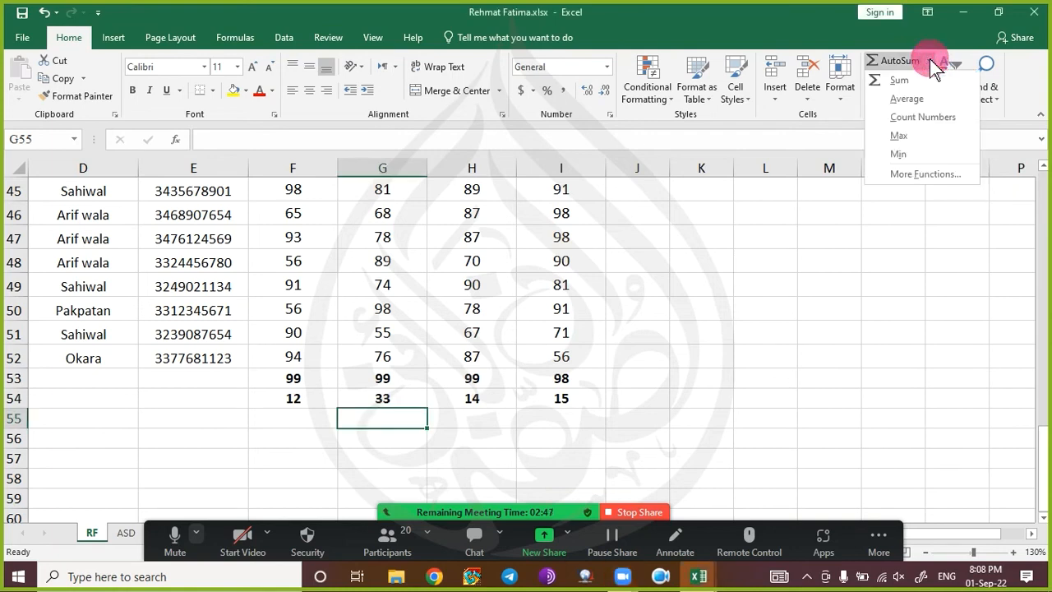
click(910, 176)
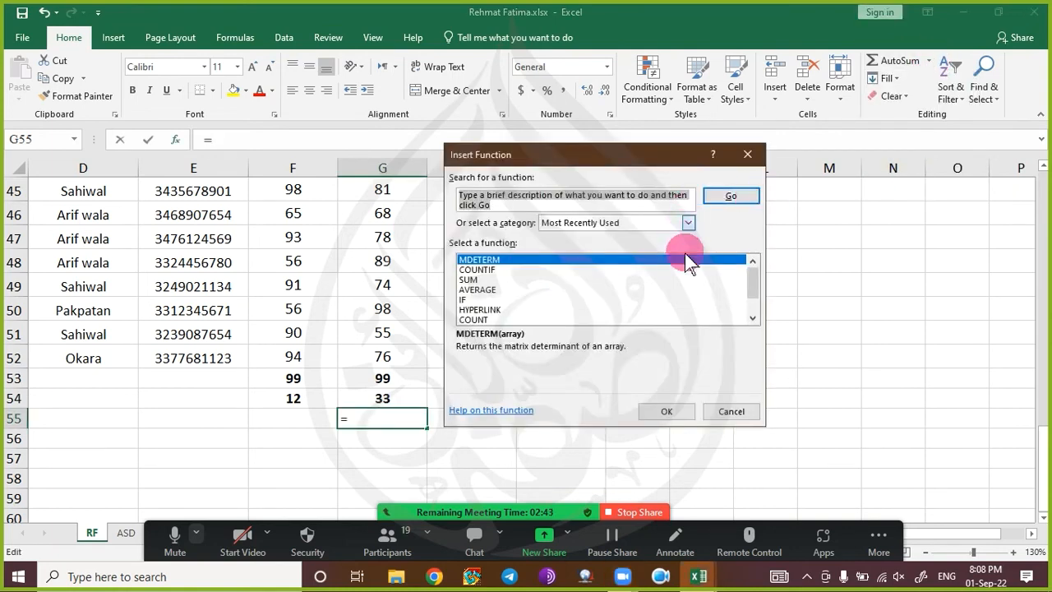
mouse_move(755, 279)
mouse_down()
mouse_move(752, 301)
mouse_move(753, 286)
mouse_up()
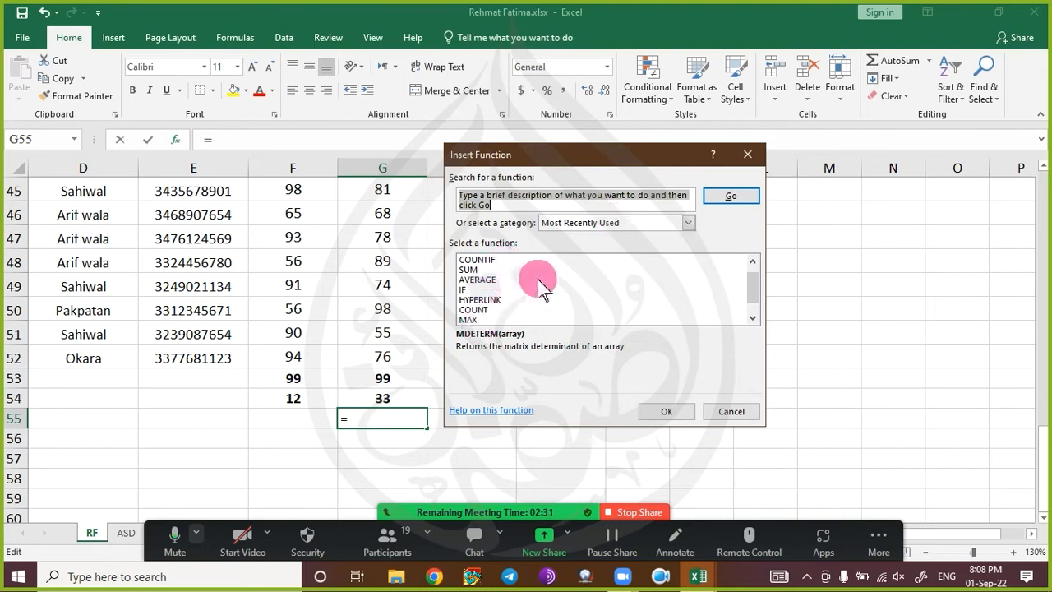
- Browse the Financial and Date & Time function categories, including the descriptions of ACCRINTM and COUPDAYBS
click(634, 223)
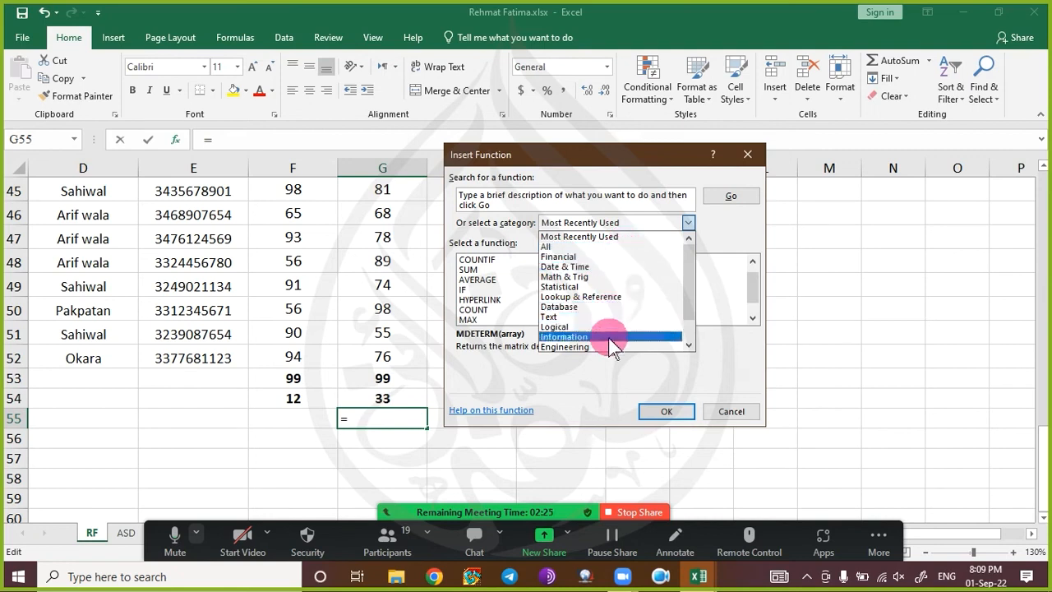
click(637, 257)
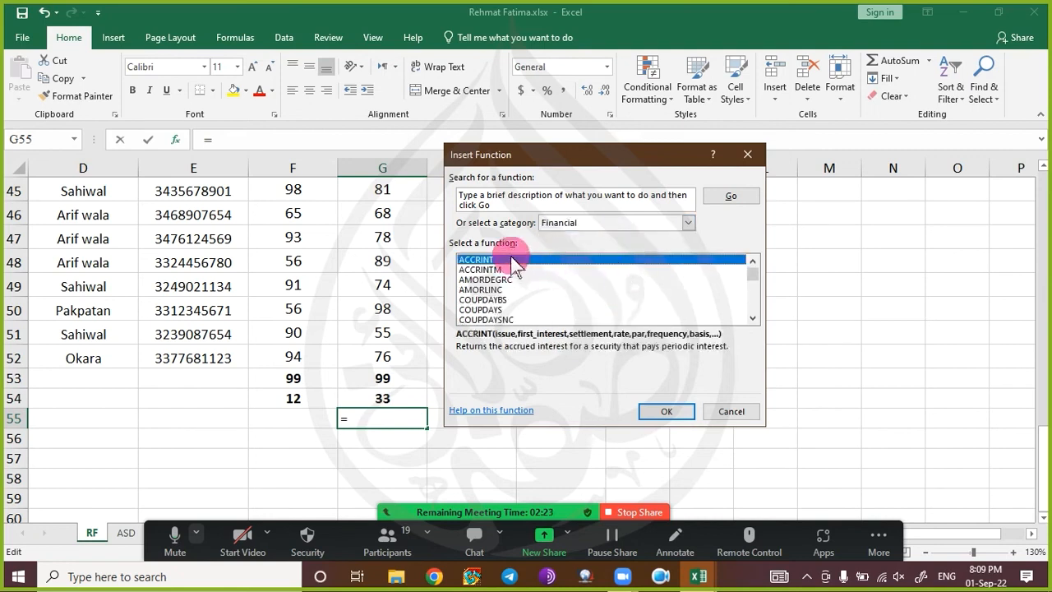
click(505, 270)
click(503, 299)
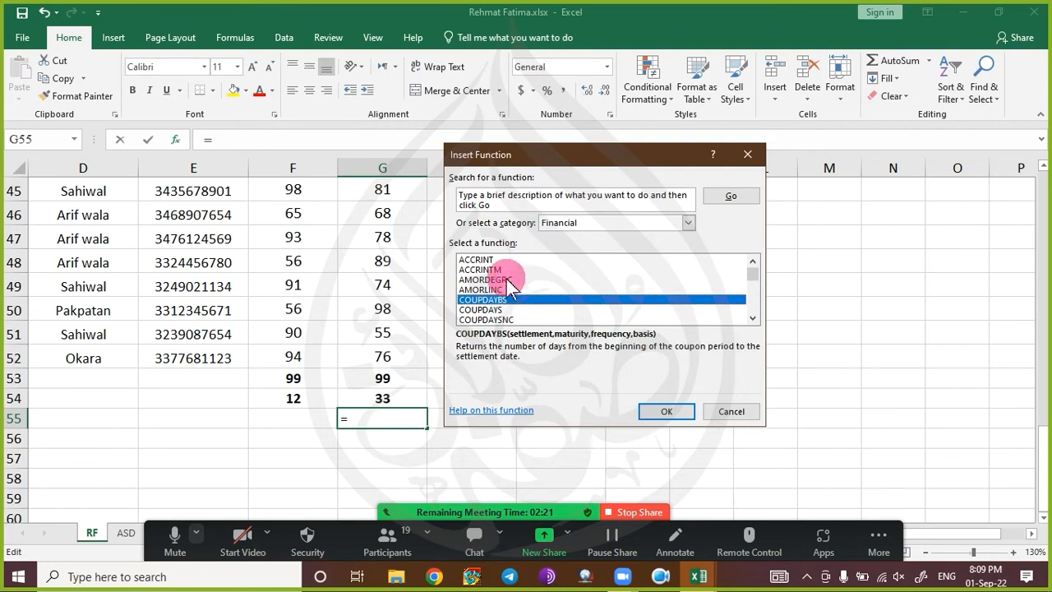
click(637, 222)
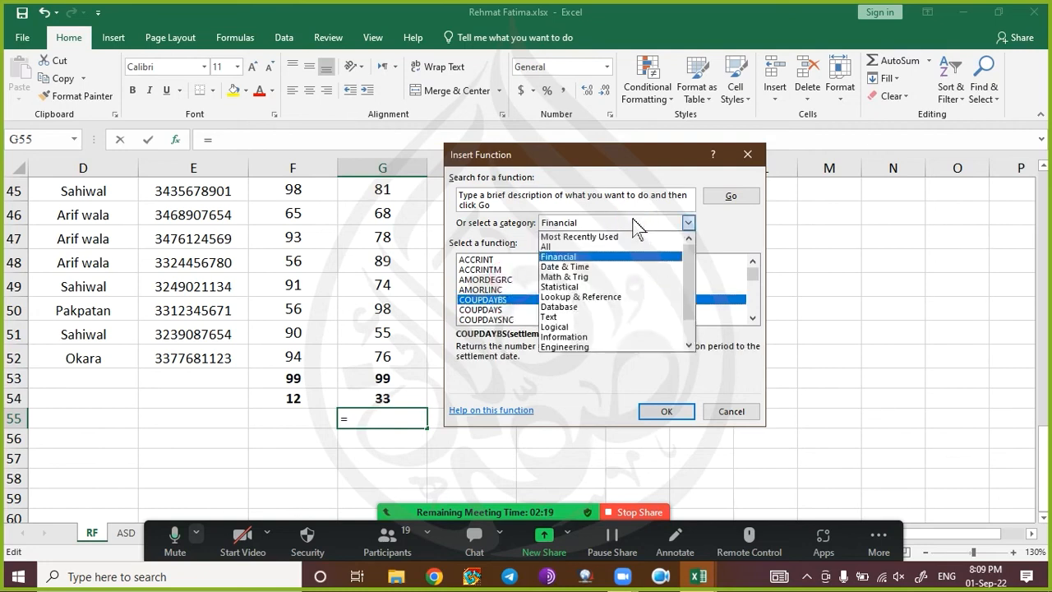
click(609, 267)
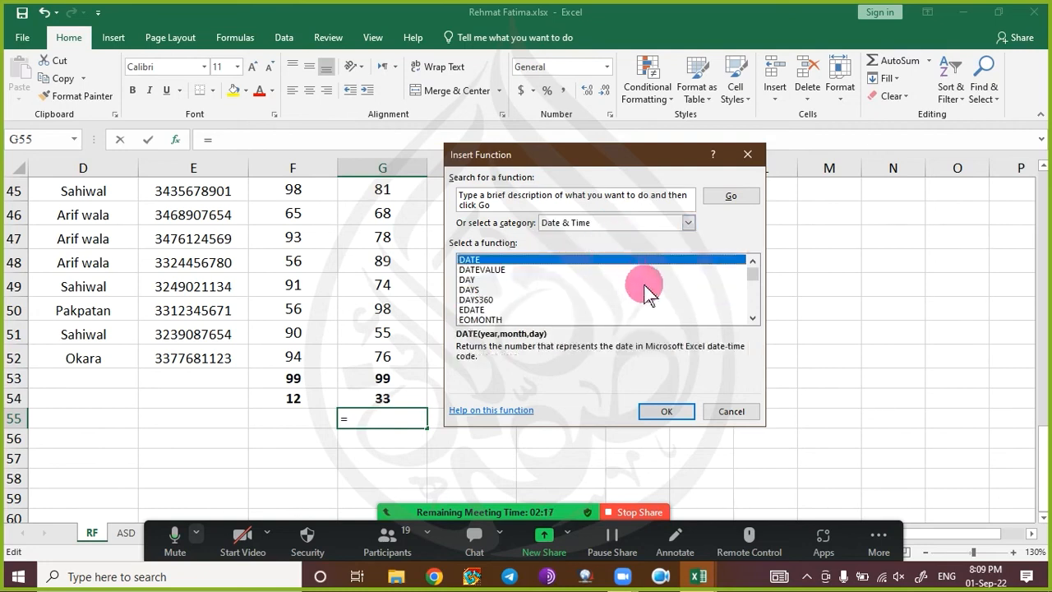
mouse_move(757, 276)
mouse_down()
mouse_move(757, 317)
mouse_move(756, 274)
mouse_up()
- Examine the complete function list in the All category and close the dialog without inserting a function
click(657, 224)
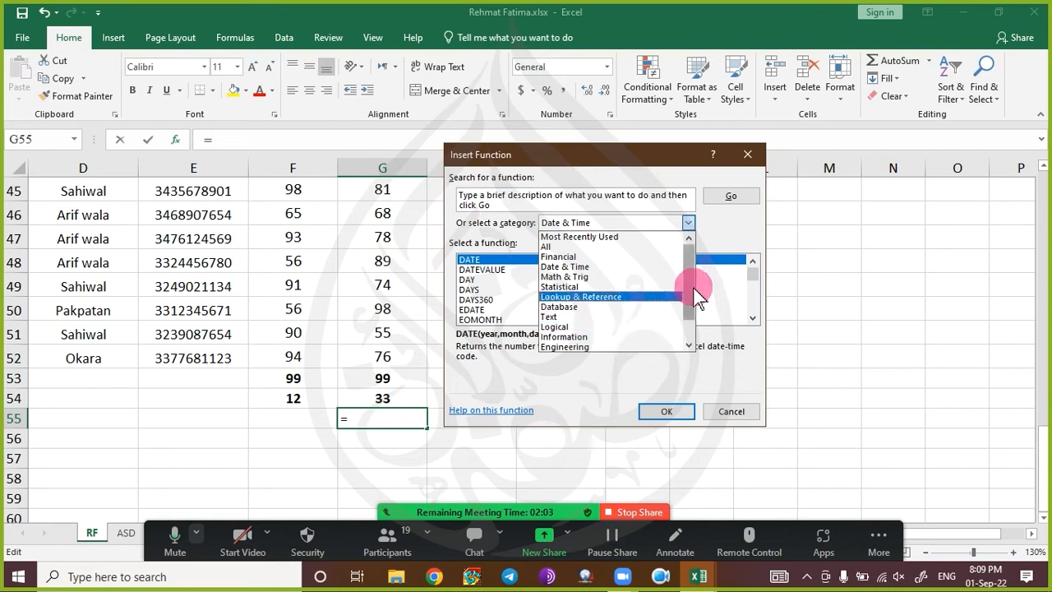
scroll(688, 284, down, 1)
scroll(686, 282, up, 1)
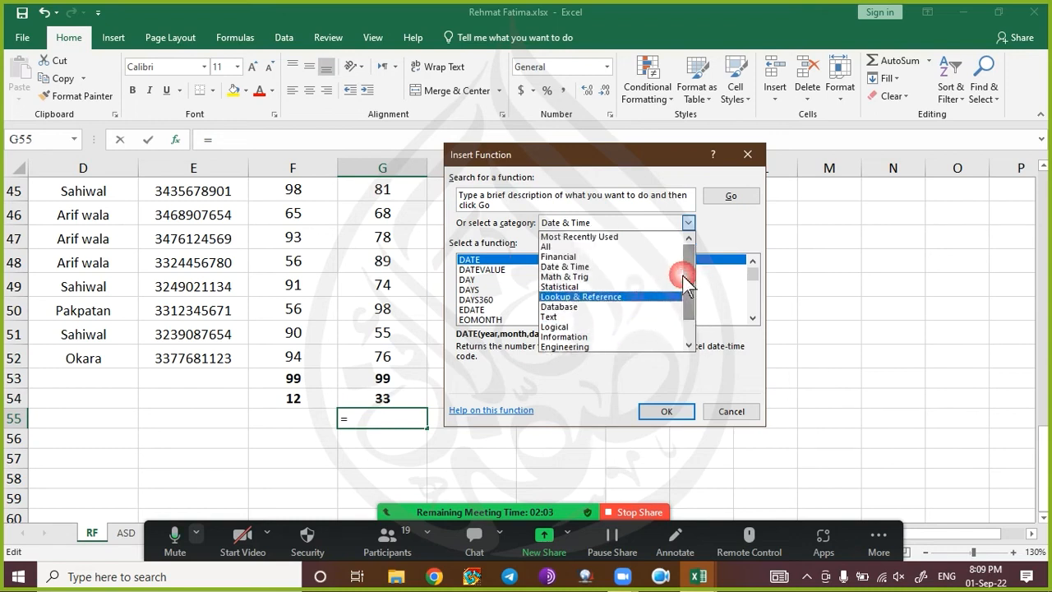
click(616, 246)
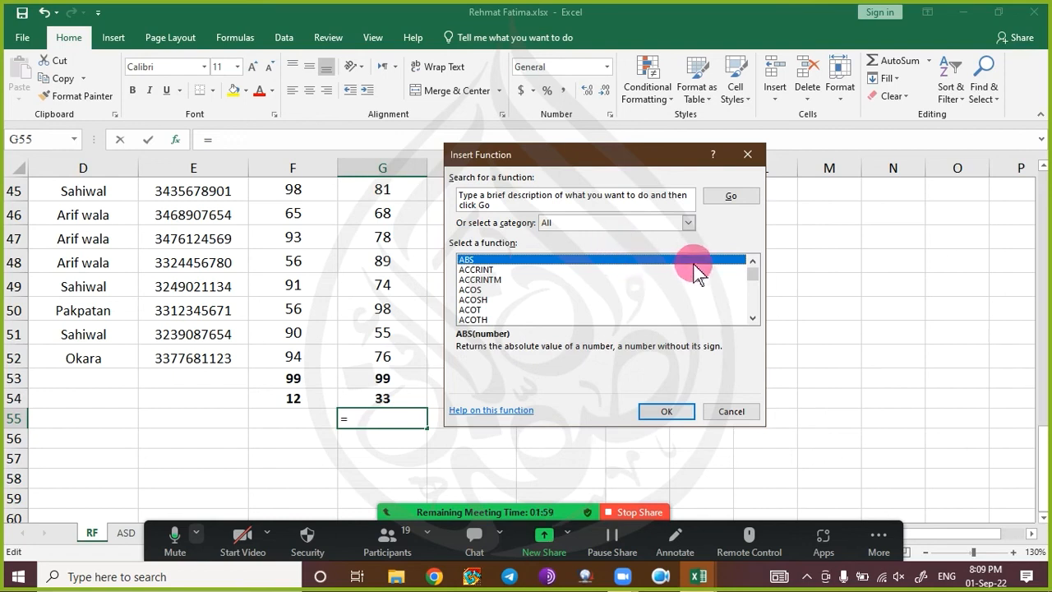
key(Down)
key(Down)
key(Down)
key(Down)
key(Down)
key(Down)
key(Down)
key(Down)
key(Down)
key(Down)
key(Down)
key(Down)
key(Down)
key(Down)
key(Down)
key(Down)
key(Down)
key(Down)
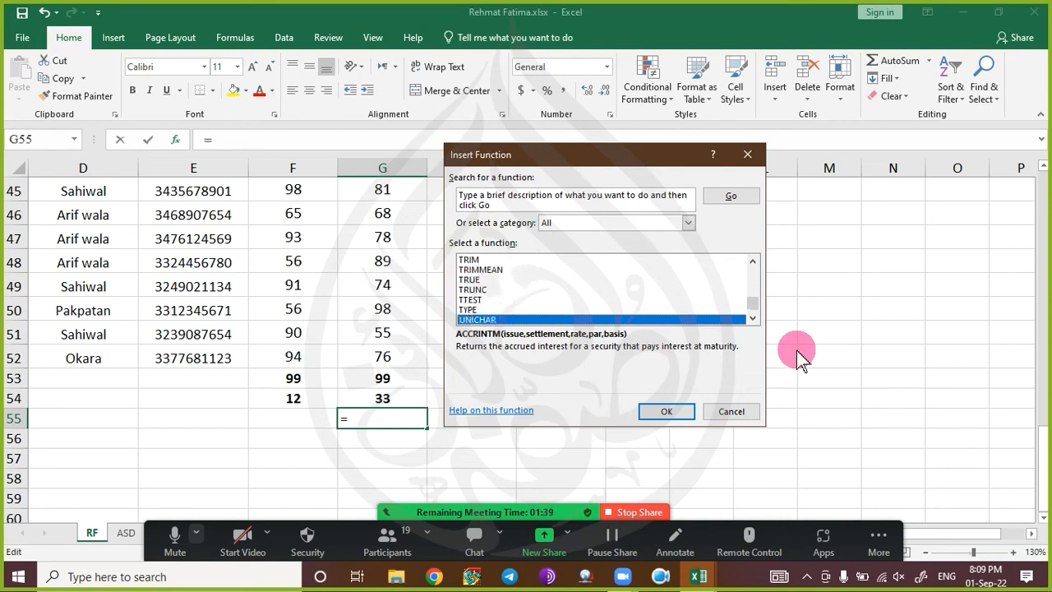
key(Down)
key(Up)
key(Up)
key(Up)
key(Up)
key(Up)
key(Up)
key(Up)
key(Up)
key(Up)
key(Up)
key(Up)
key(Up)
key(Up)
key(Up)
key(Up)
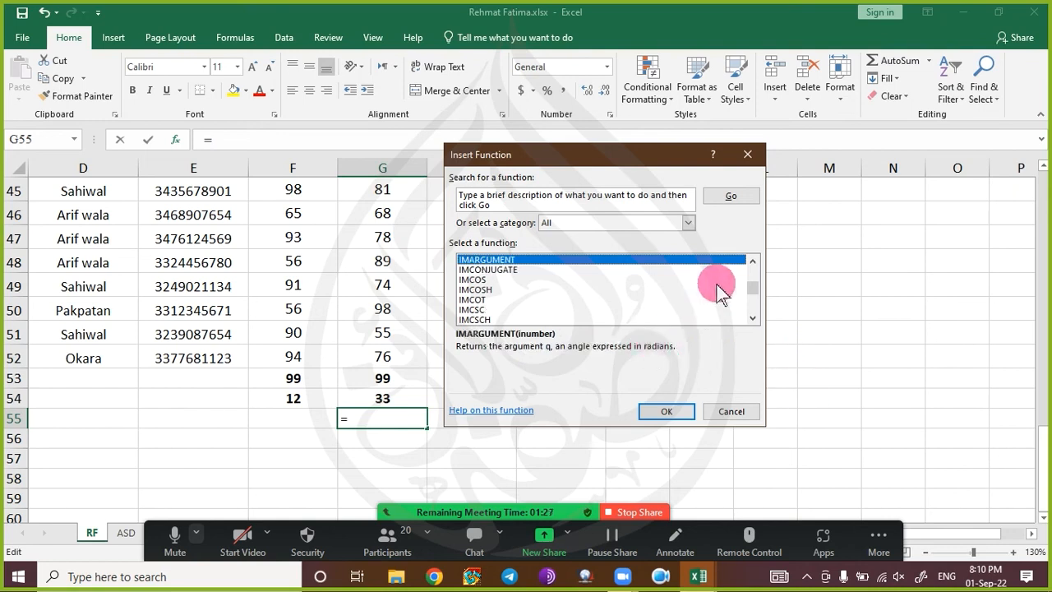
drag(751, 288, 755, 270)
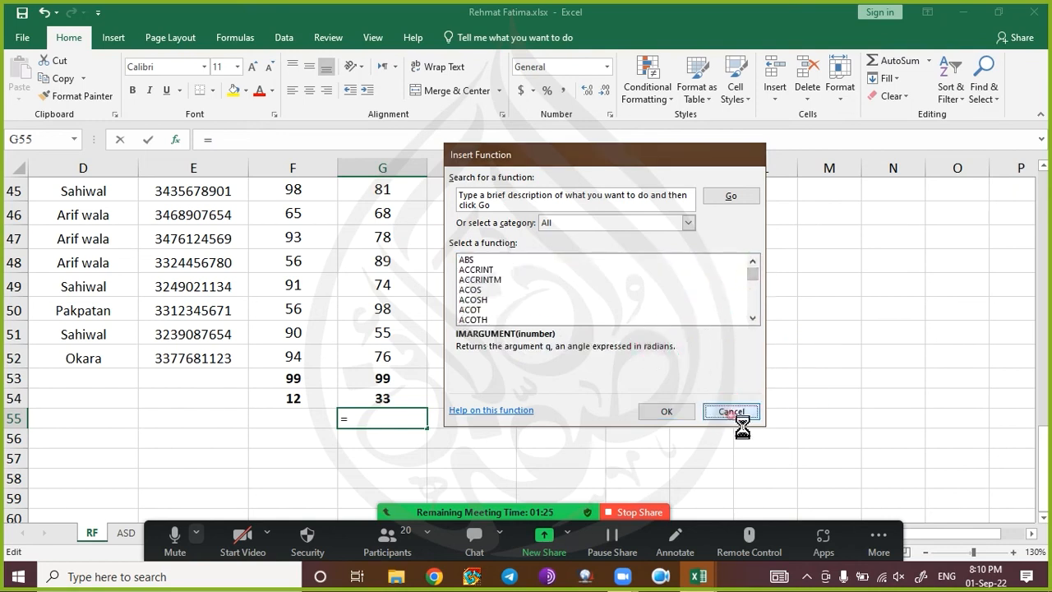
click(731, 412)
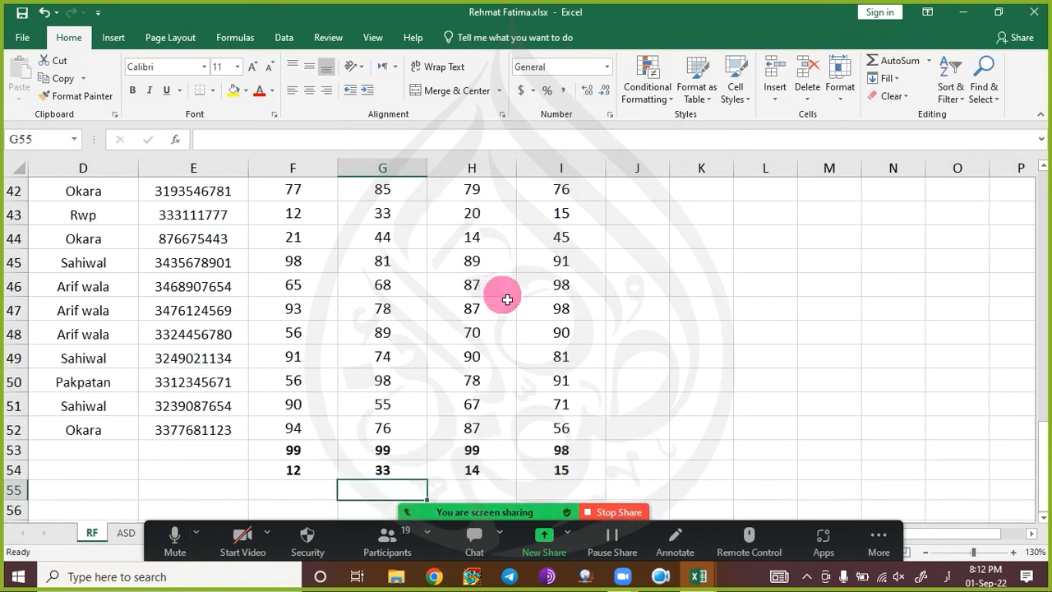
- Zoom the marksheet to 100% and open its page header for editing with the Header & Footer command
click(469, 335)
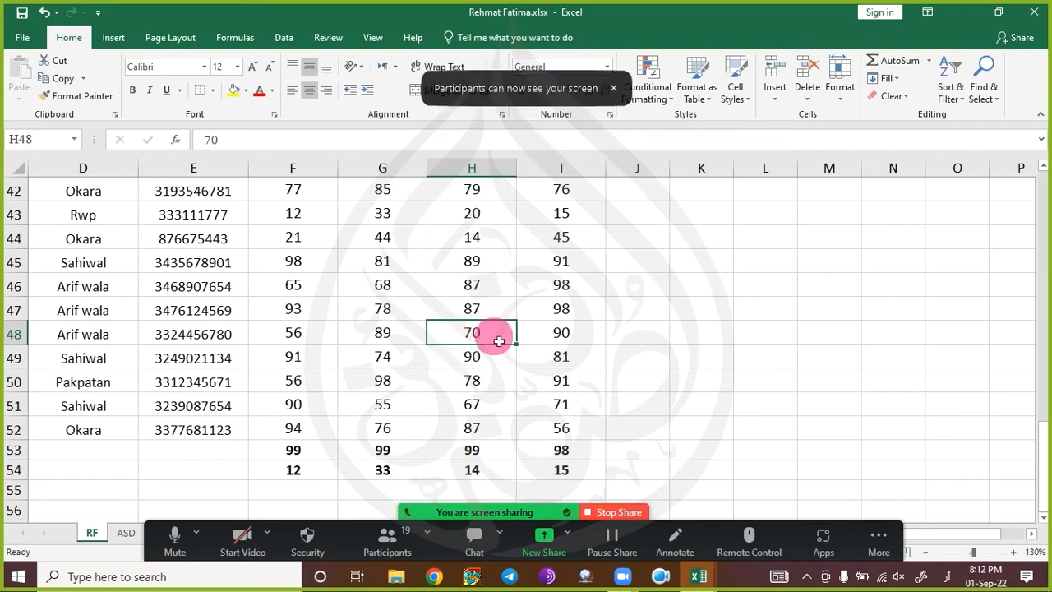
scroll(499, 334, up, 11)
scroll(503, 331, up, 3)
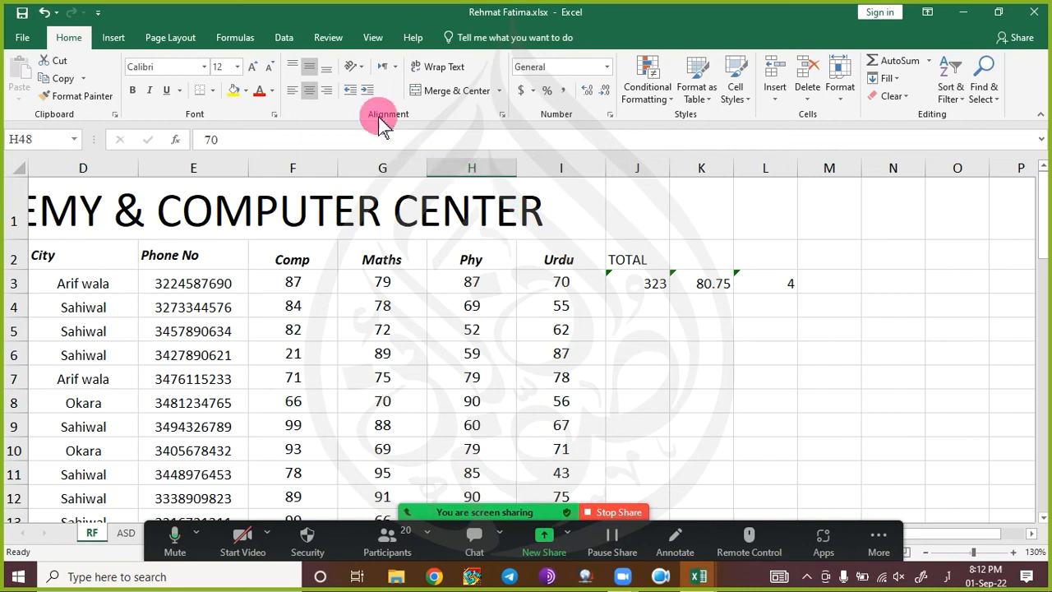
click(113, 38)
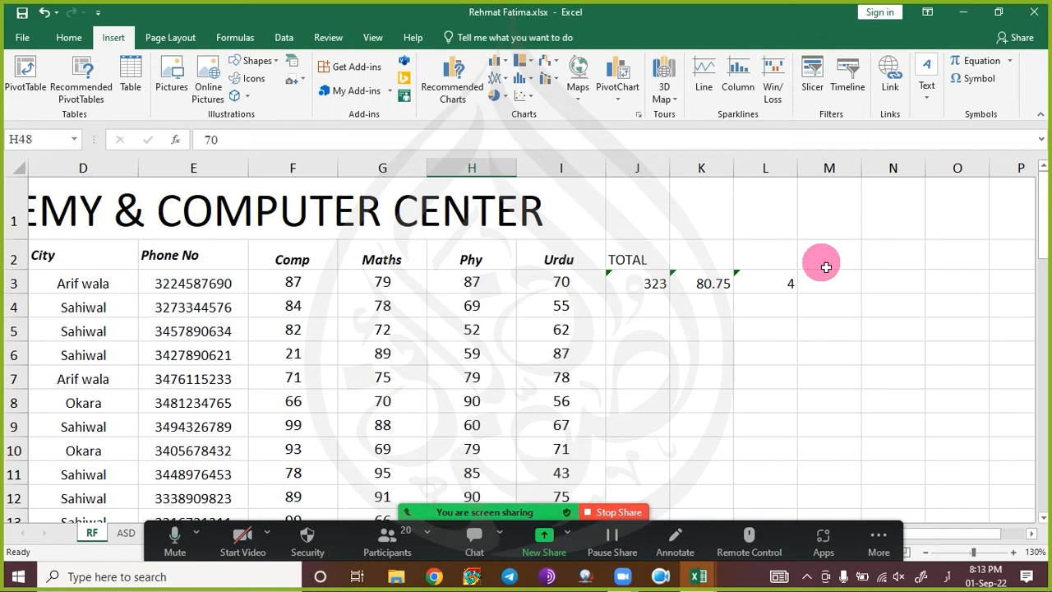
click(926, 101)
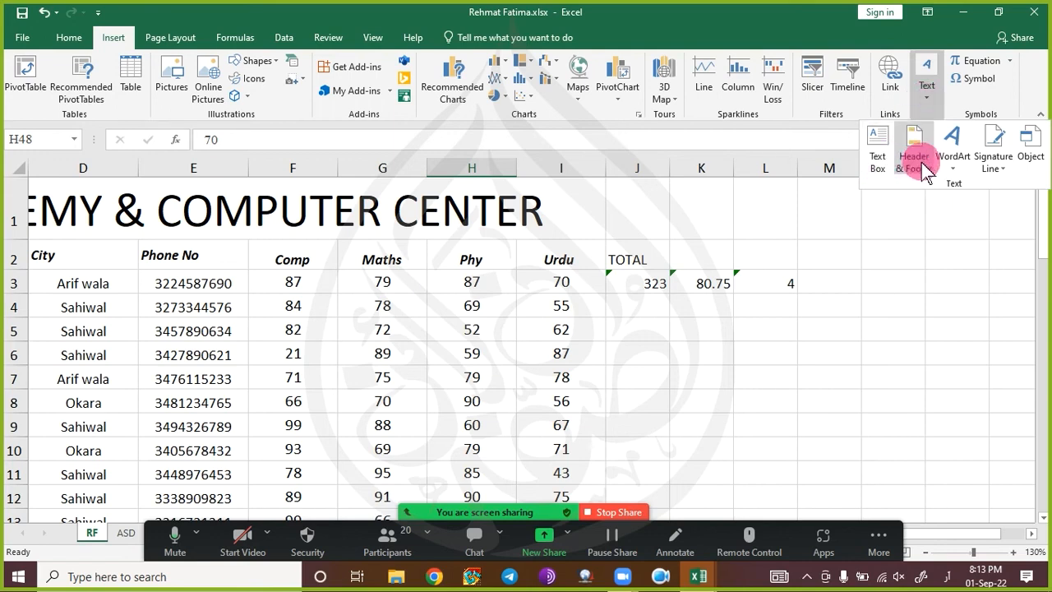
click(697, 289)
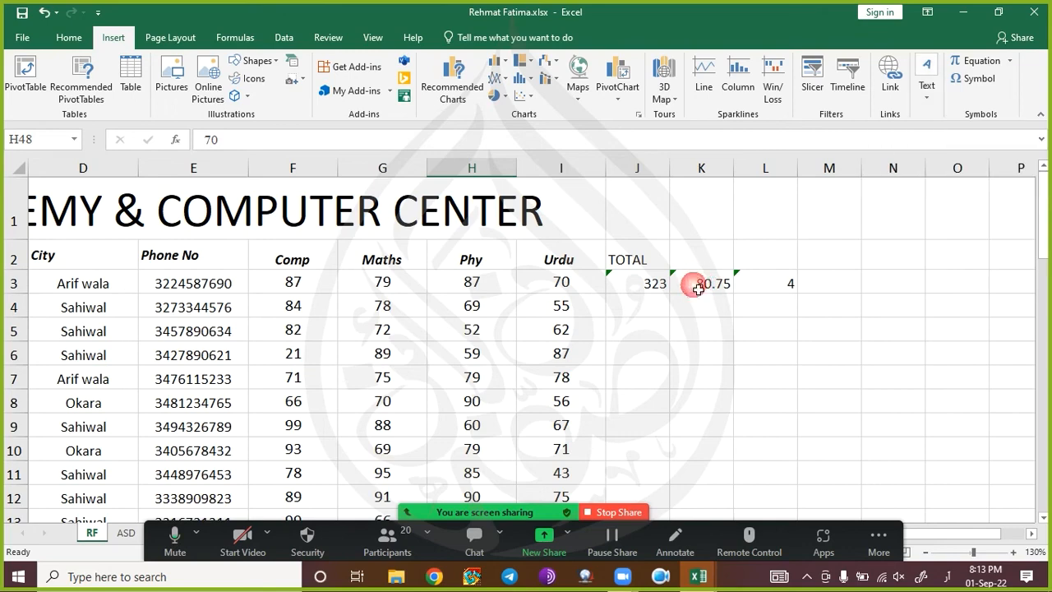
scroll(697, 289, down, 3)
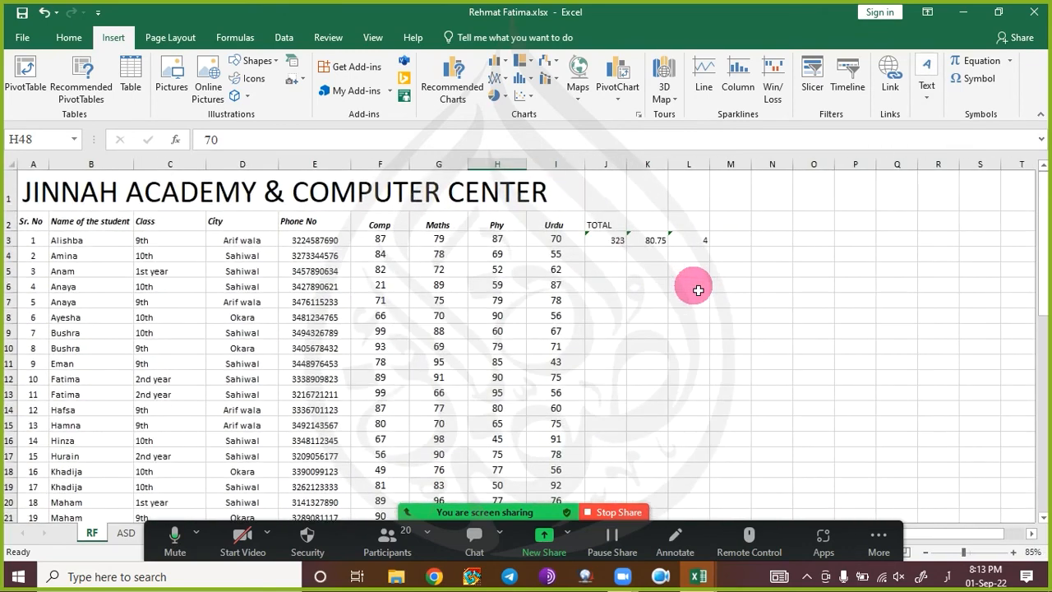
scroll(698, 289, up, 1)
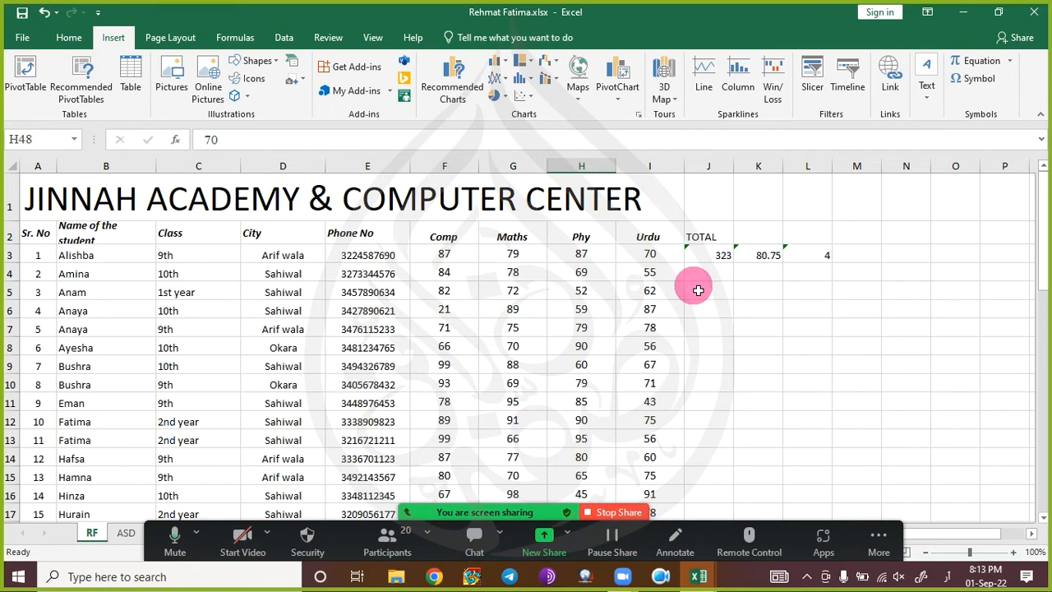
click(927, 87)
click(931, 159)
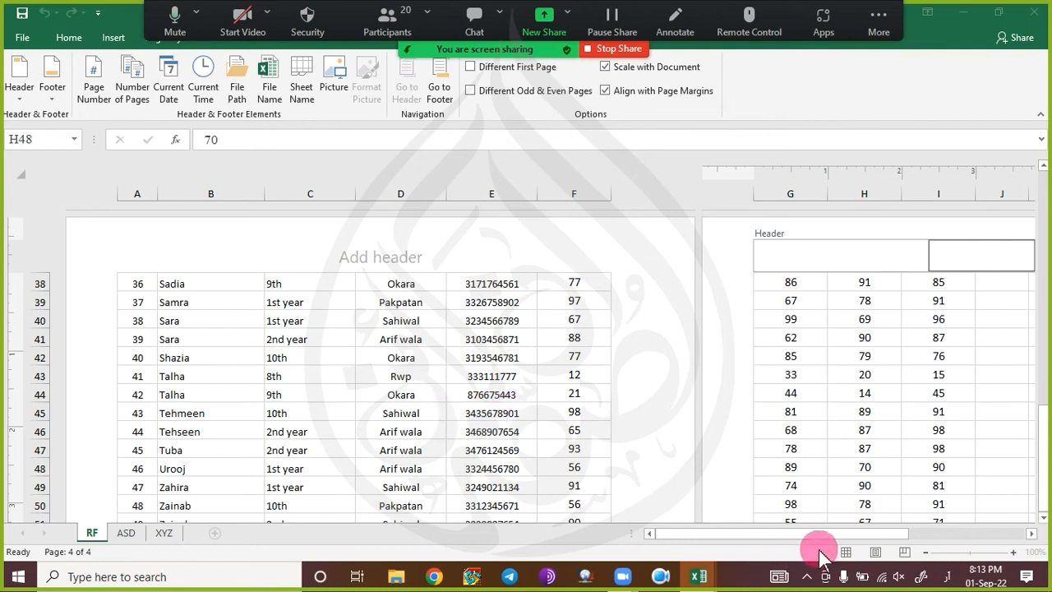
- Examine the centre, left and right header sections on the page that starts at row 38
click(876, 557)
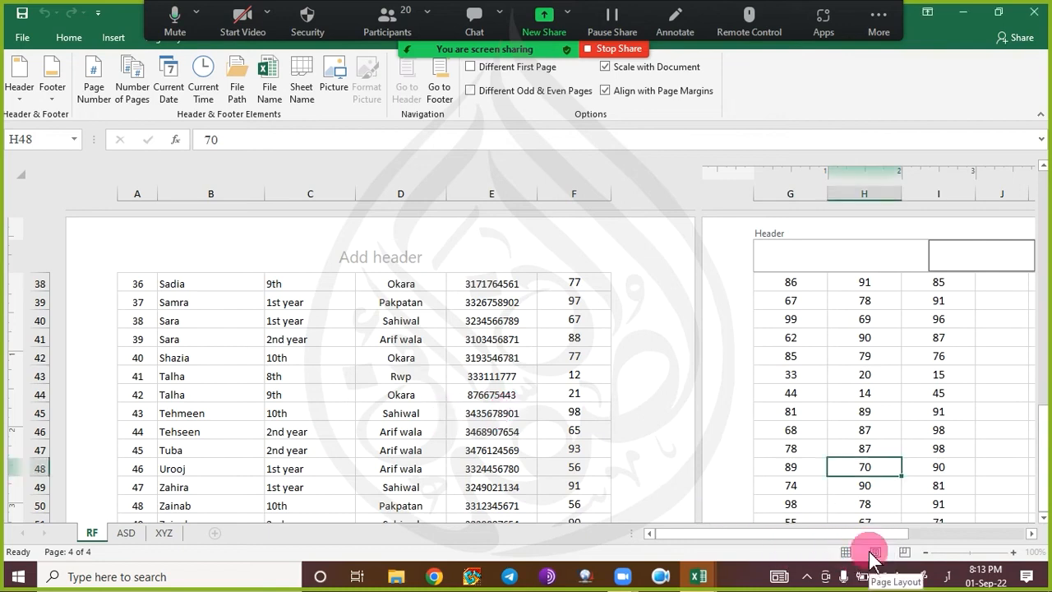
click(277, 283)
click(349, 250)
click(370, 352)
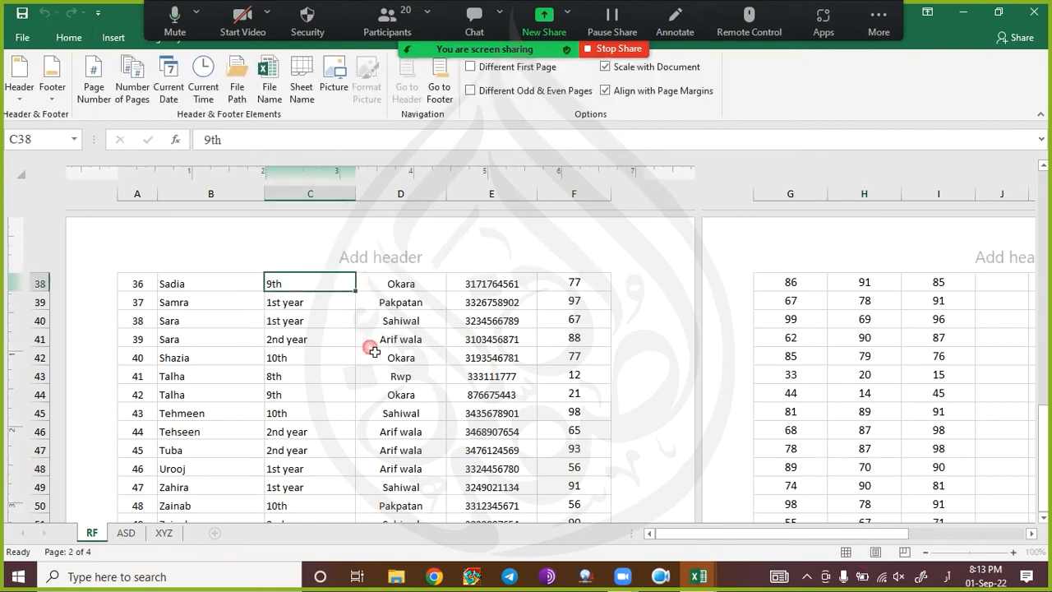
click(374, 261)
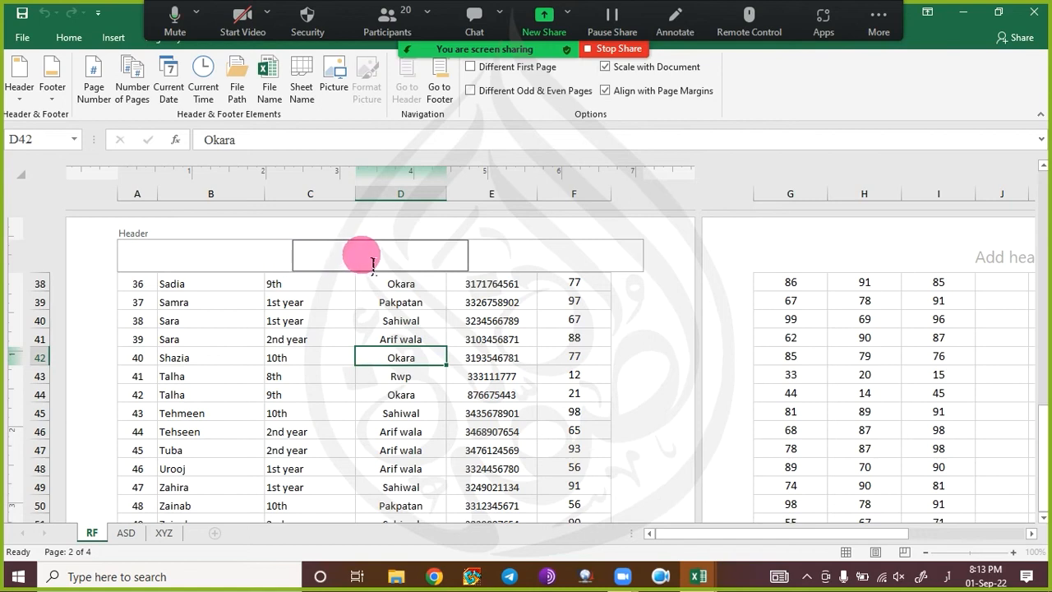
click(210, 256)
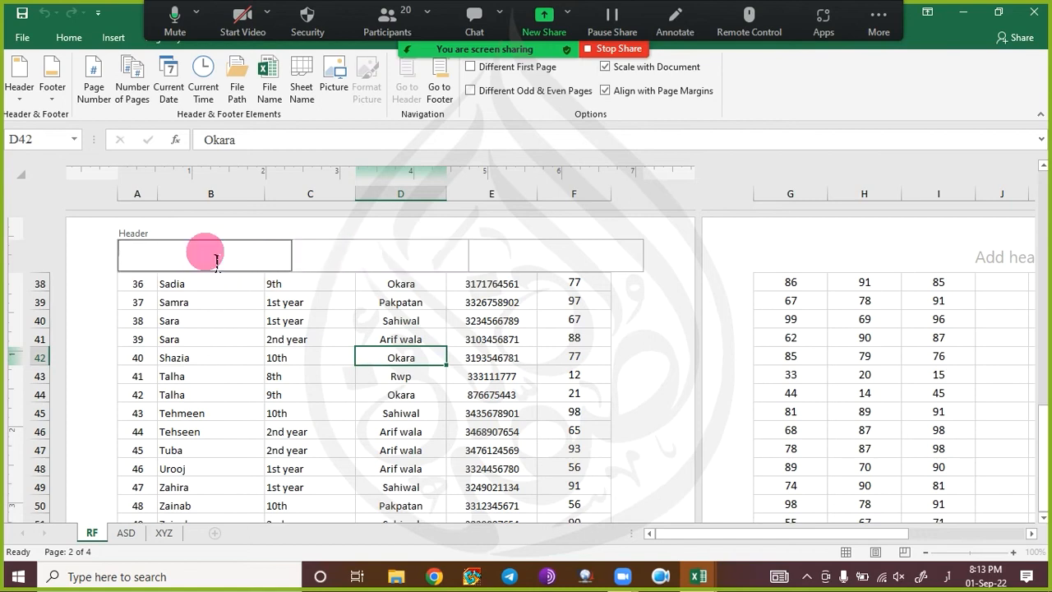
click(617, 263)
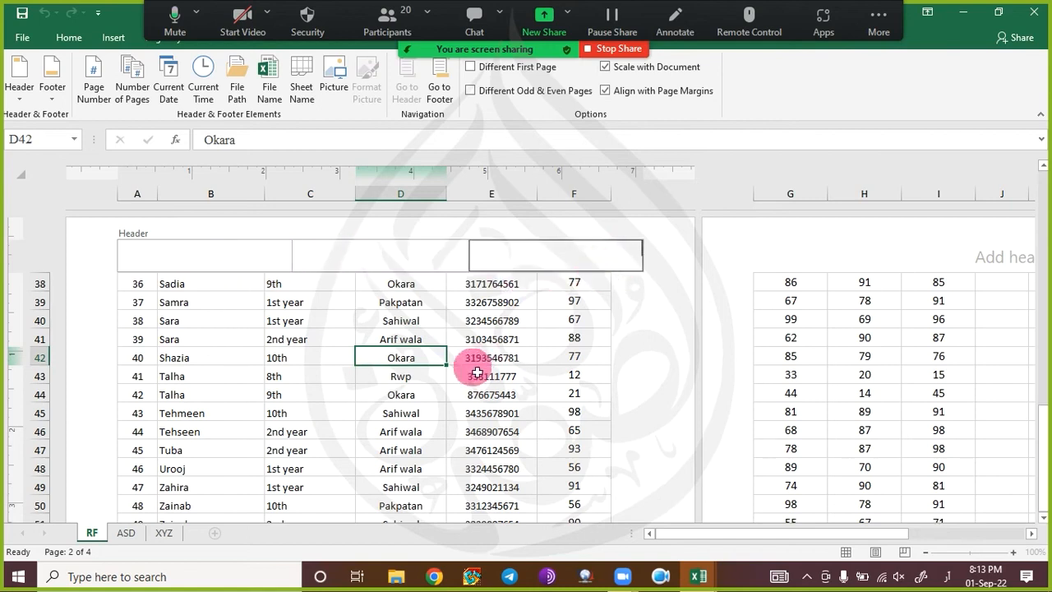
- Go to the page footer and inspect its left, centre and right sections
click(442, 92)
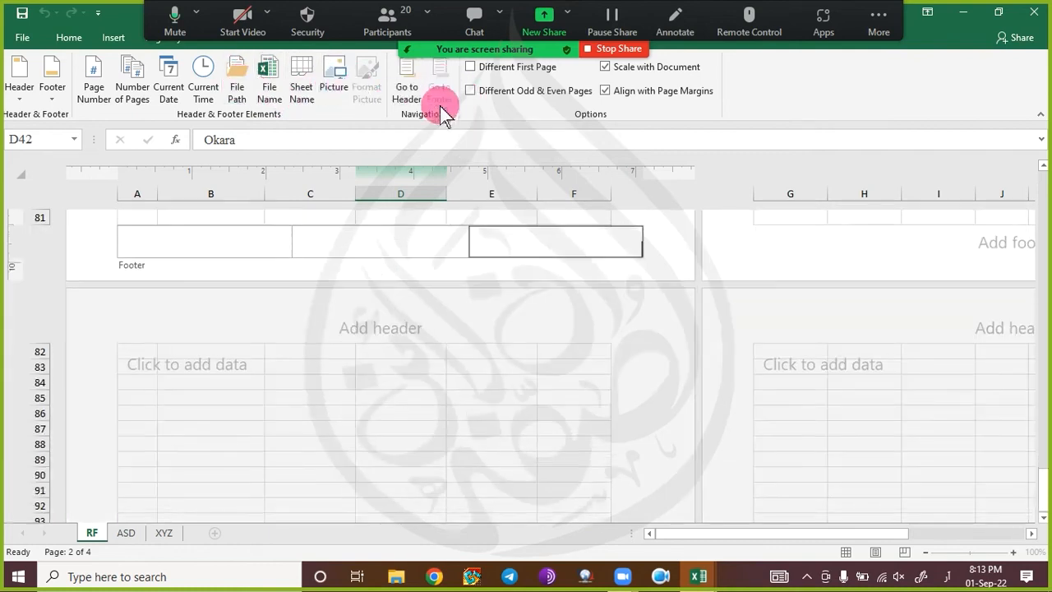
click(222, 240)
click(415, 243)
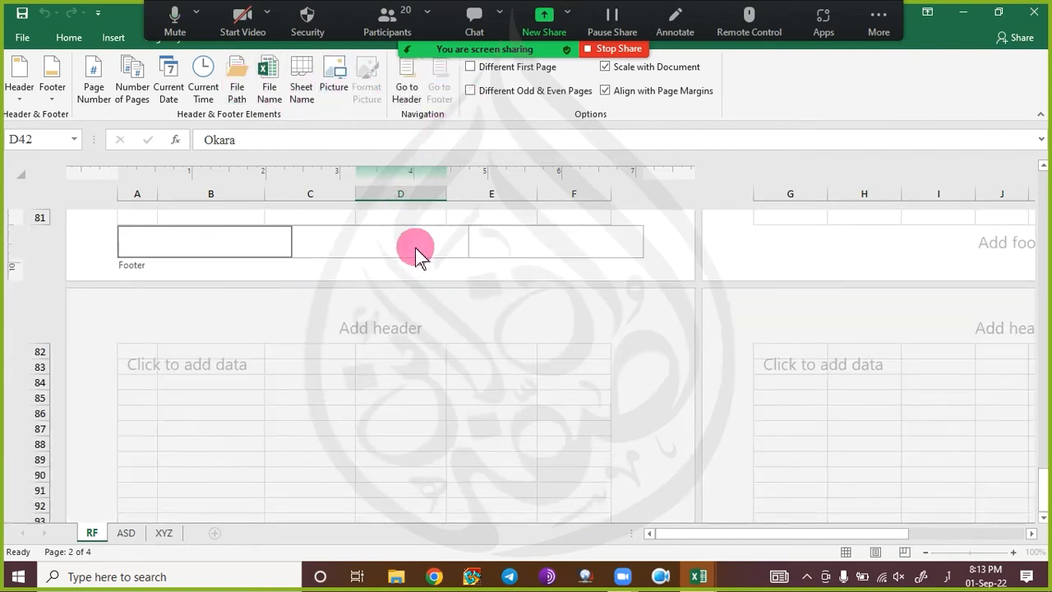
click(538, 239)
click(429, 242)
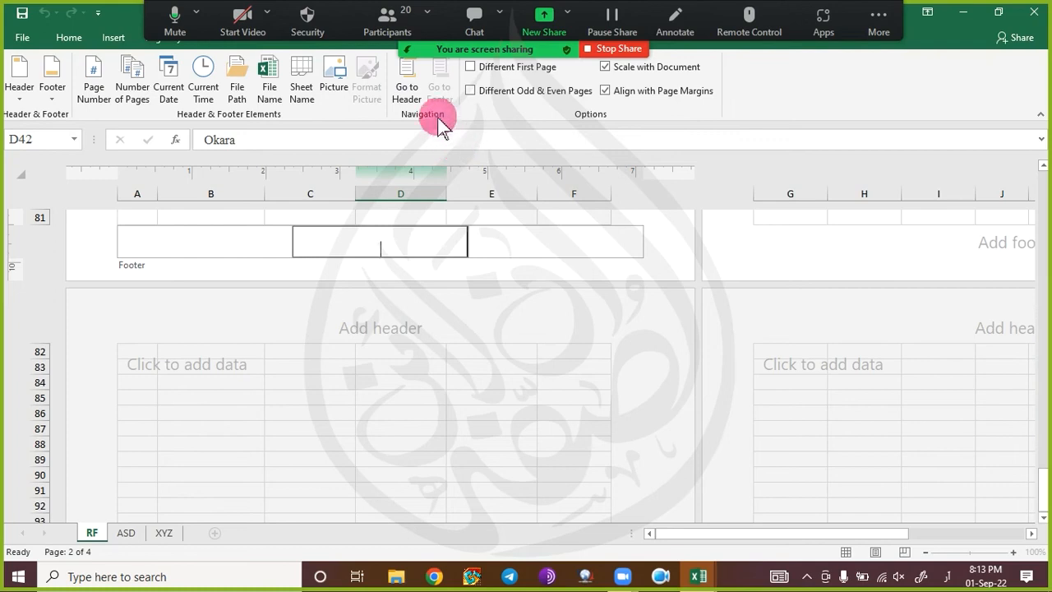
- Return to the page header, enter the person's full name in its centre section and review it on the pages
click(407, 91)
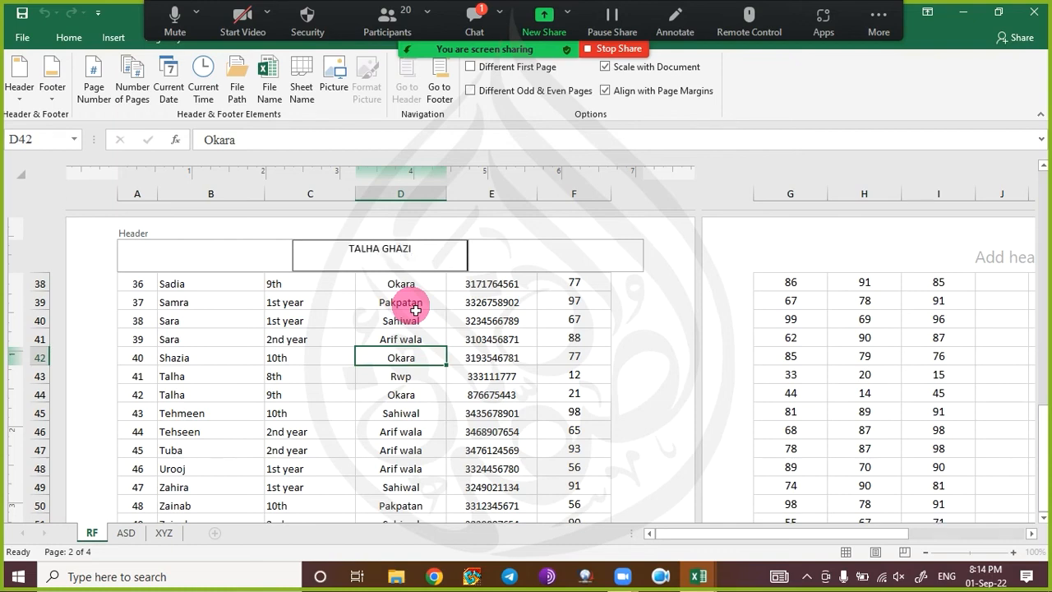
click(527, 338)
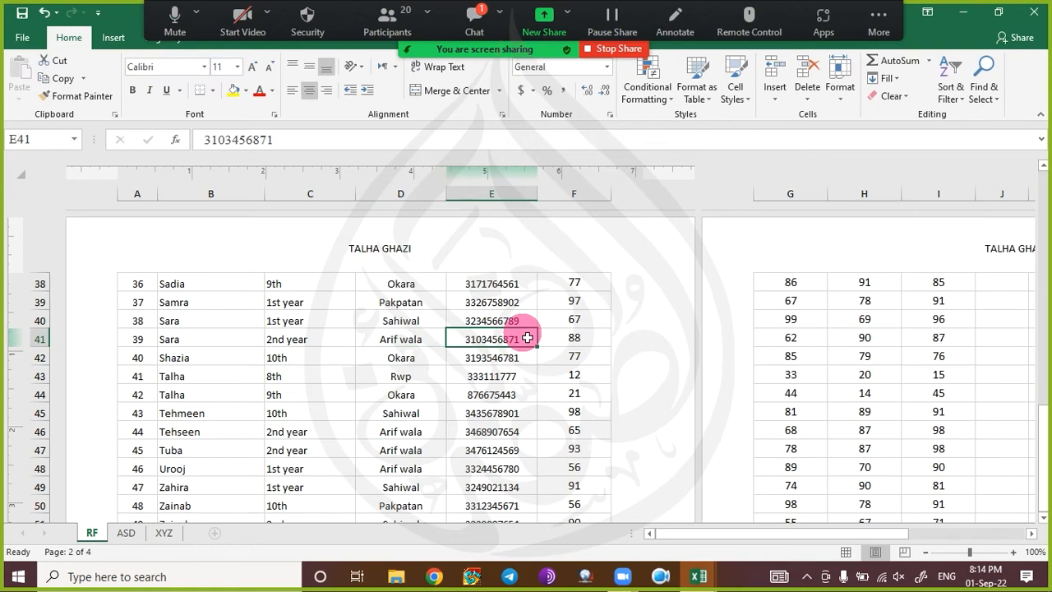
scroll(488, 349, up, 3)
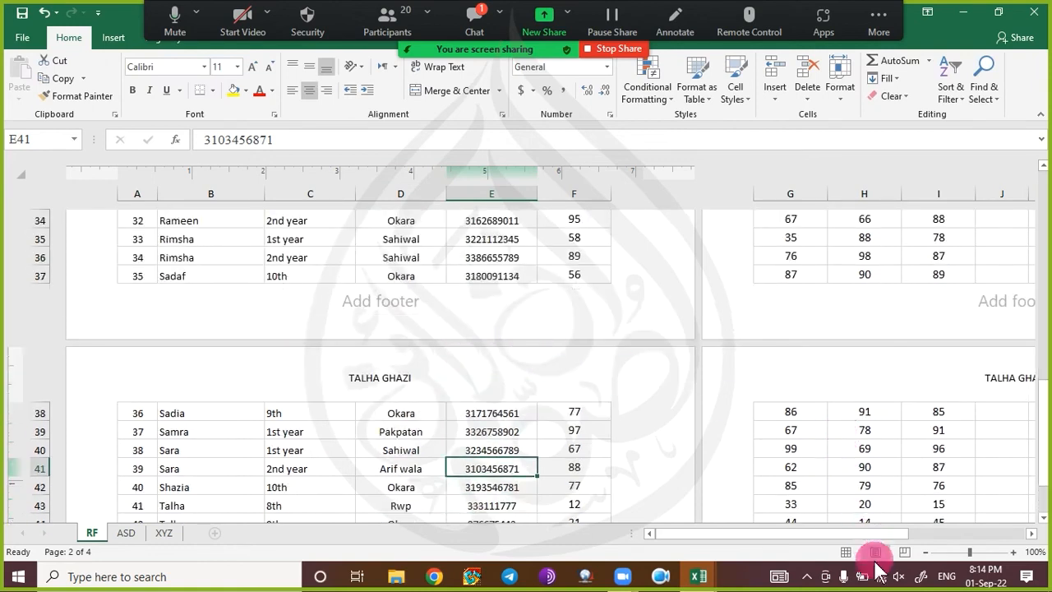
scroll(441, 382, up, 12)
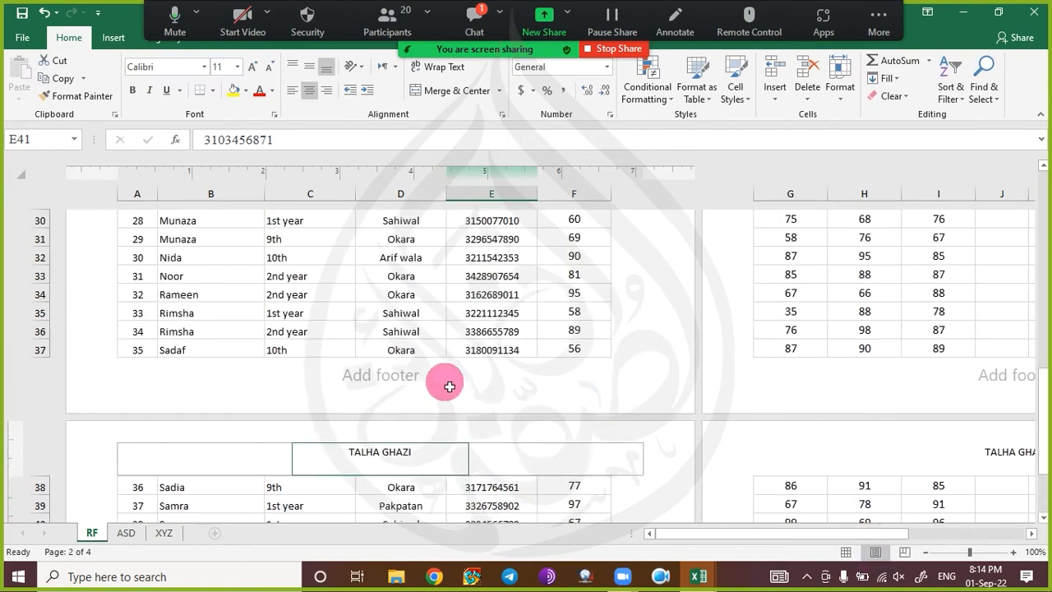
- Review the page header in Page Layout, show the Page Break Preview, and return the marksheet to Normal view
scroll(441, 383, up, 2)
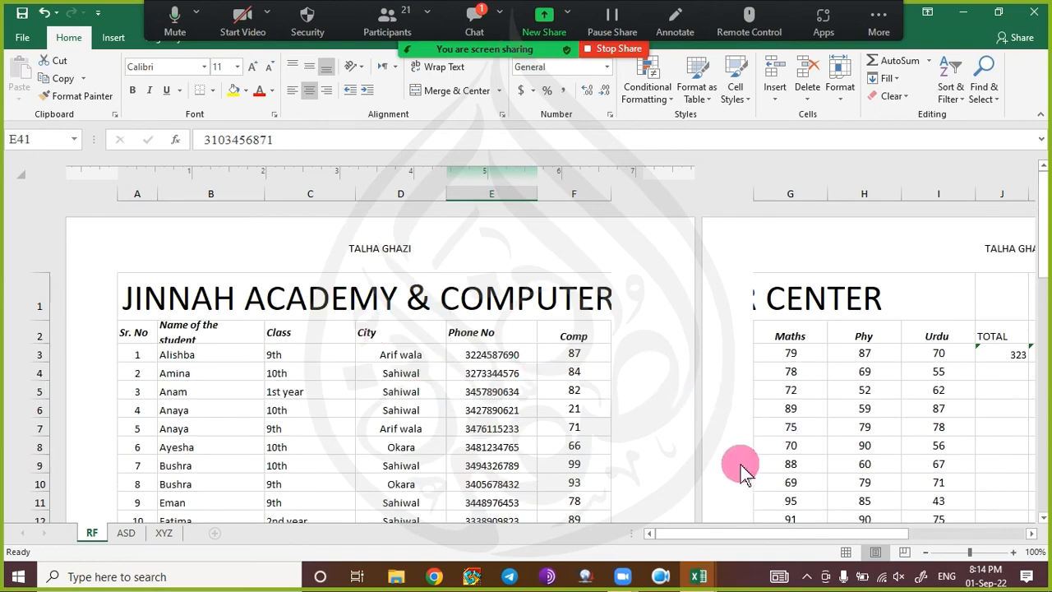
scroll(746, 440, down, 5)
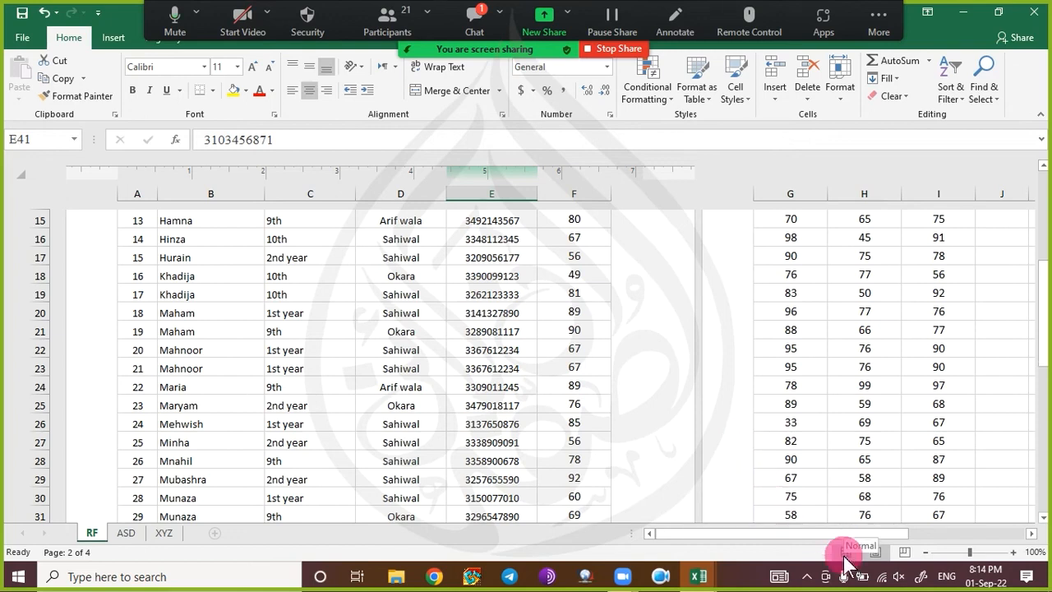
click(906, 553)
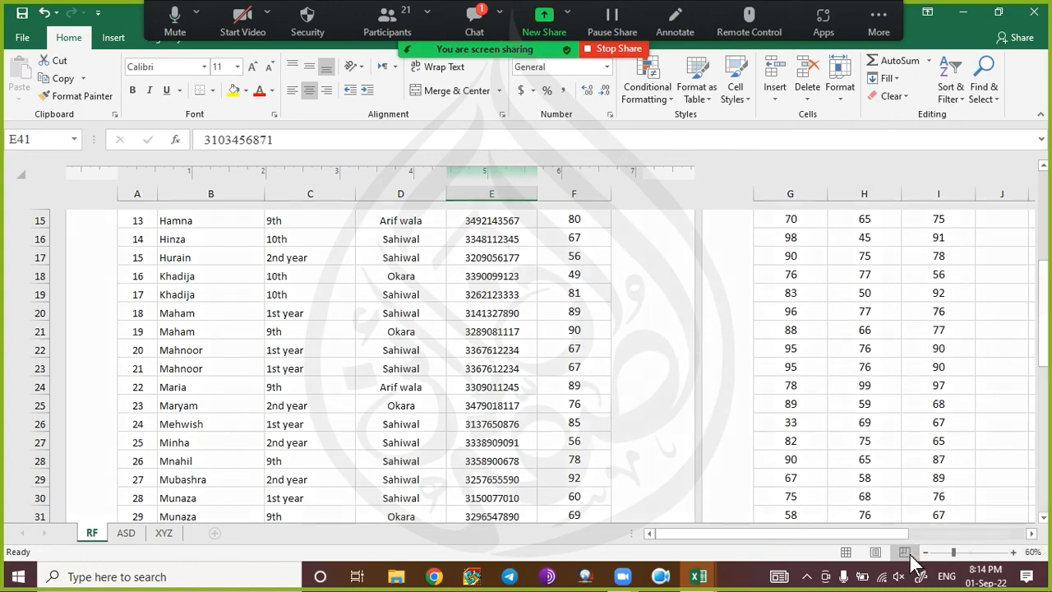
click(846, 552)
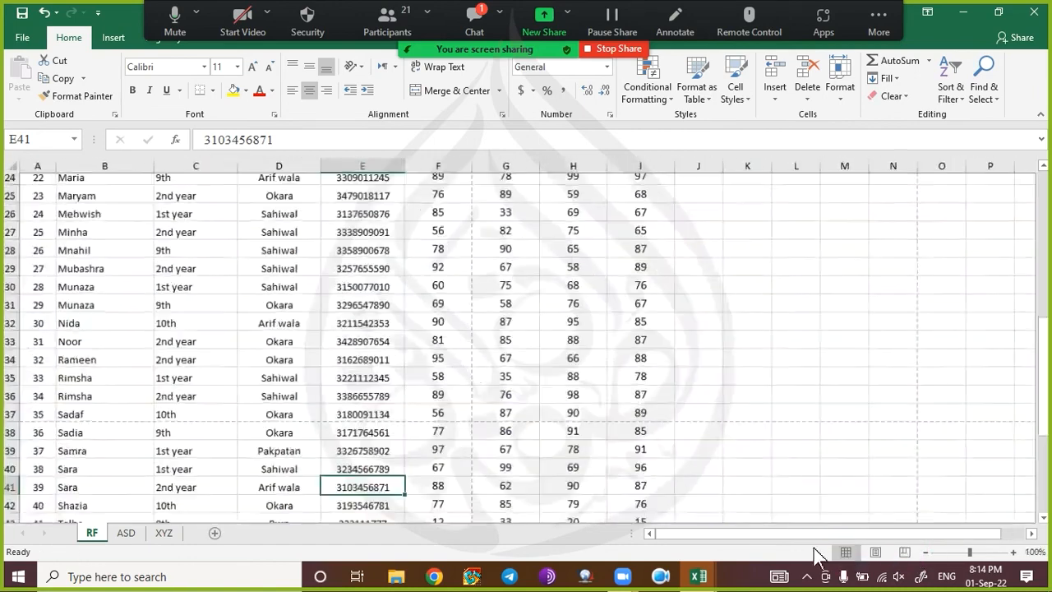
scroll(340, 338, up, 8)
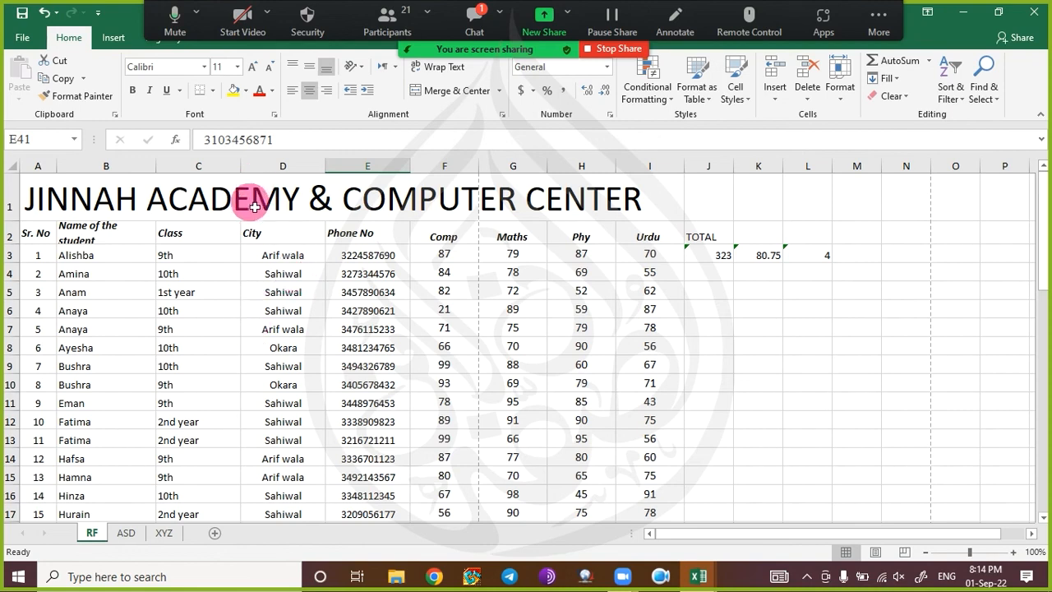
- Check the header on pages 1 and 2 in the print preview, enlarging each page, and return to the marksheet
key(ctrl+p)
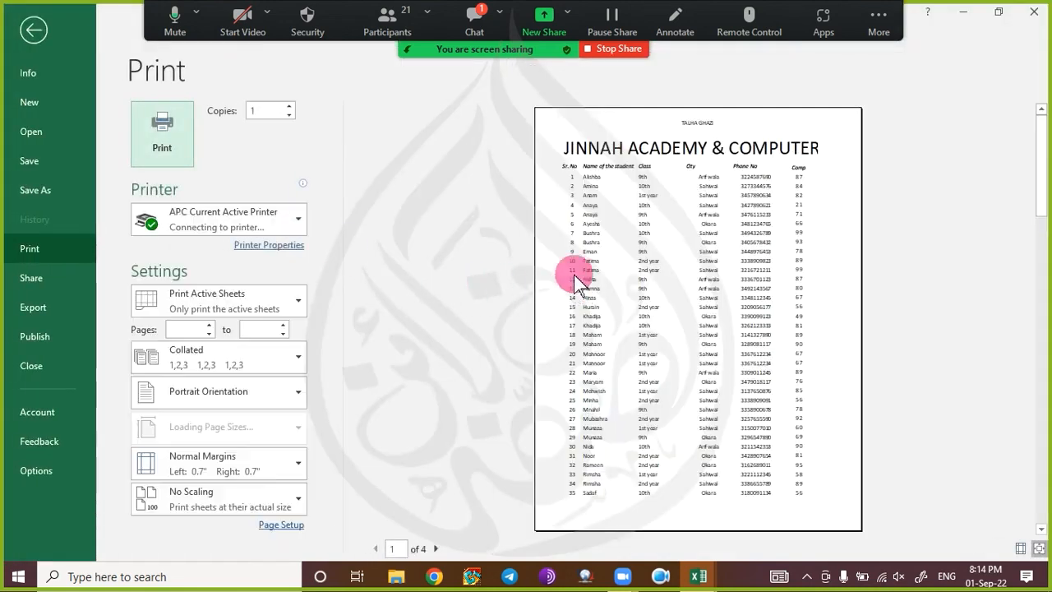
click(1038, 548)
click(1037, 549)
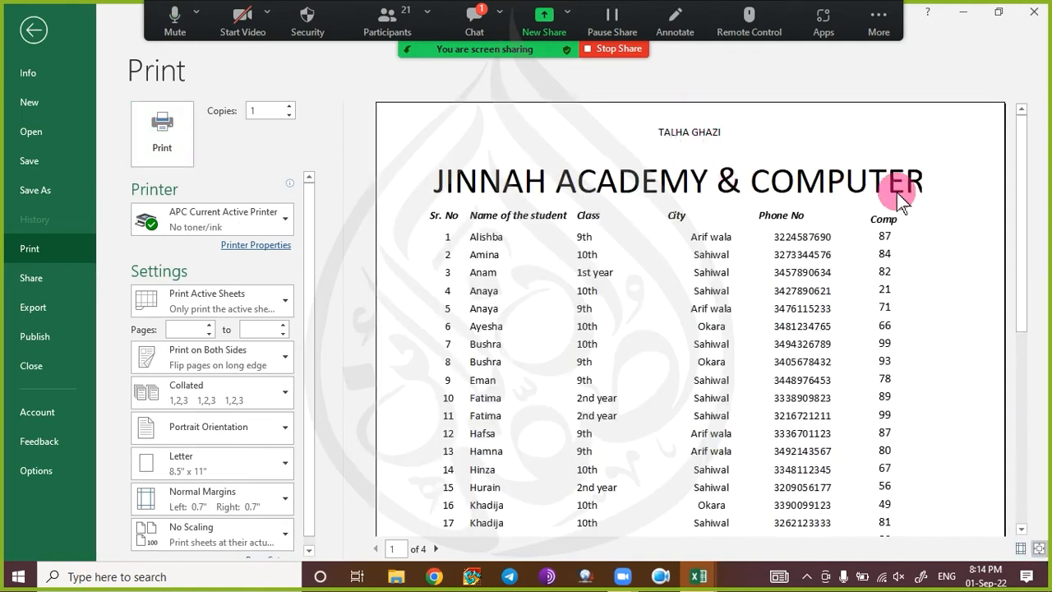
click(1038, 549)
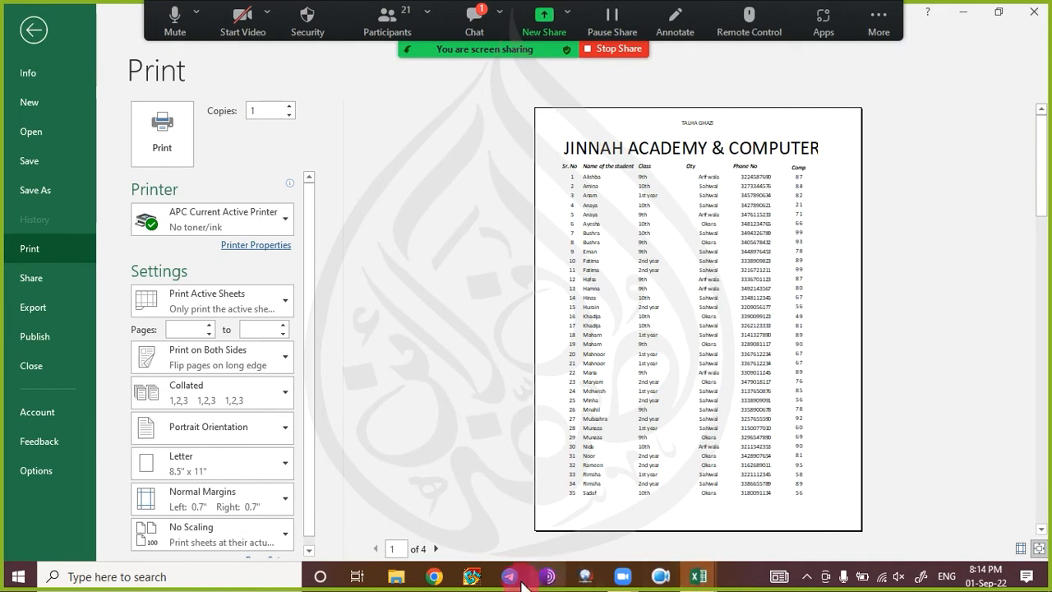
click(437, 548)
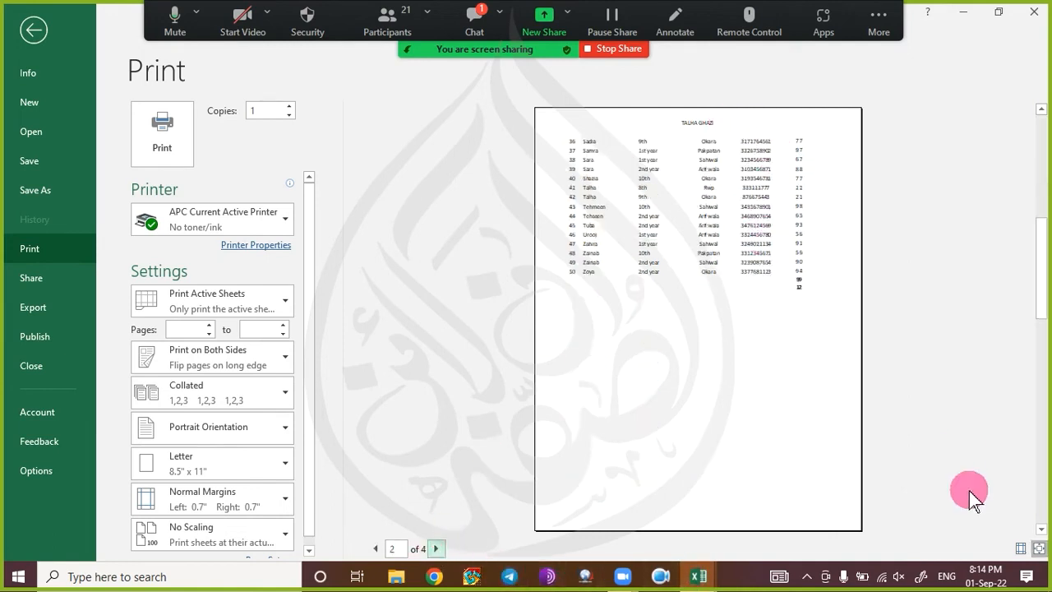
click(1038, 549)
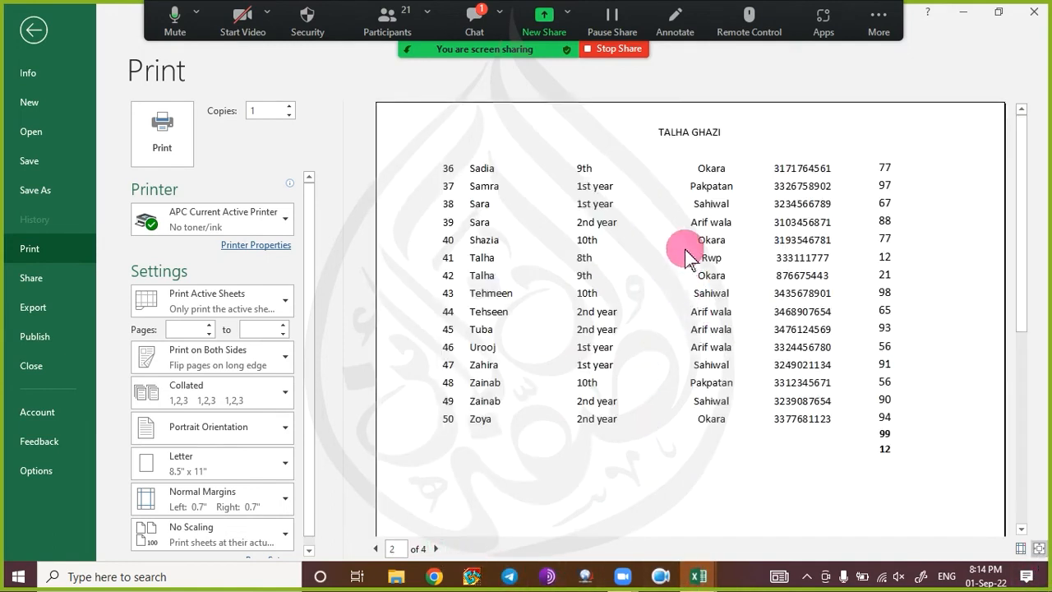
key(Escape)
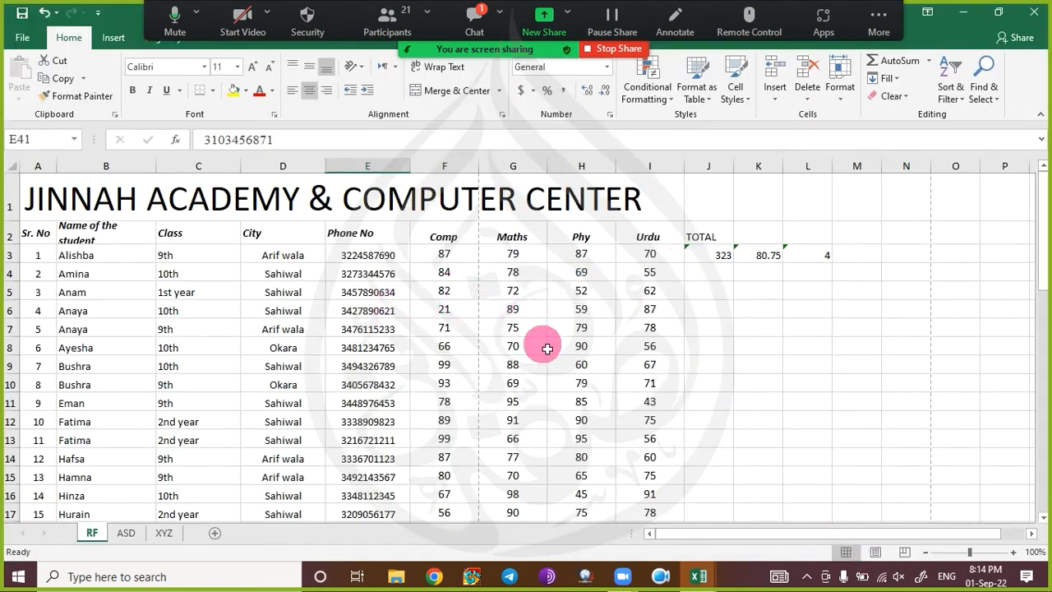
- Try to delete the name from the centre header section in Page Layout, and return to Normal view
click(875, 552)
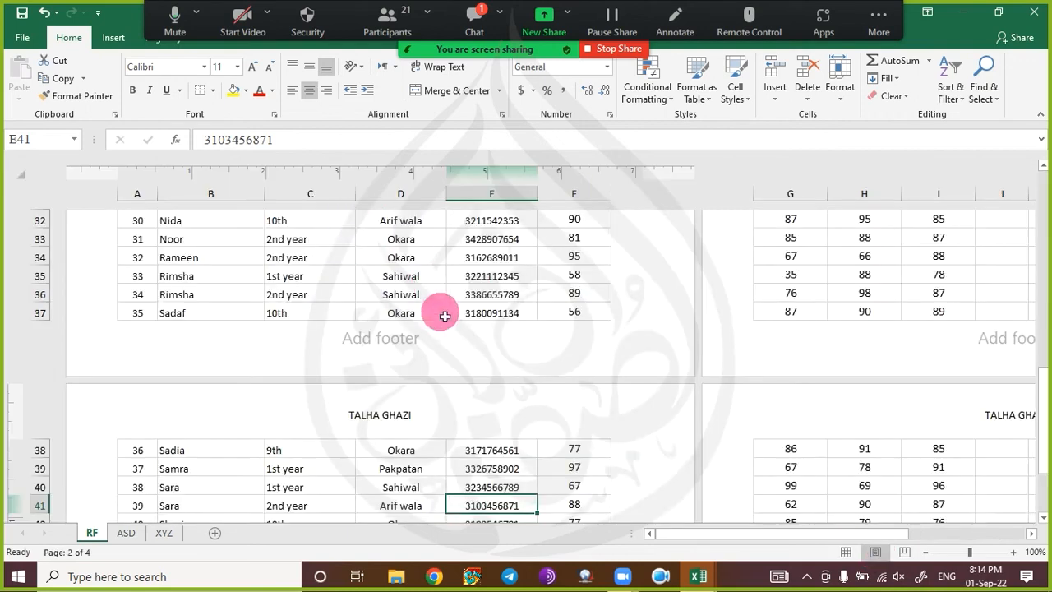
scroll(415, 306, up, 3)
scroll(415, 307, up, 8)
click(407, 251)
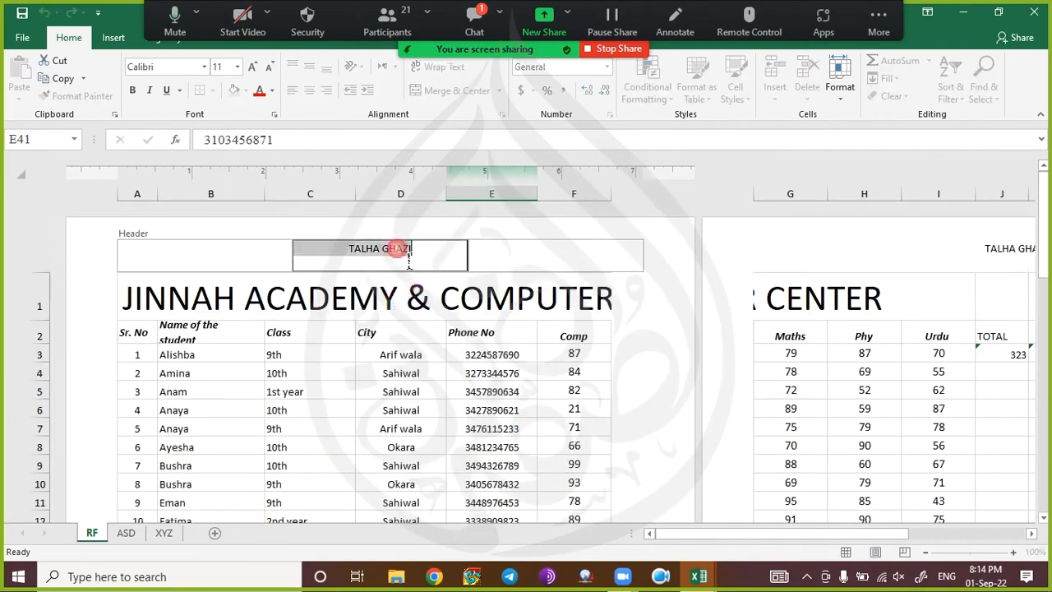
key(BackSpace)
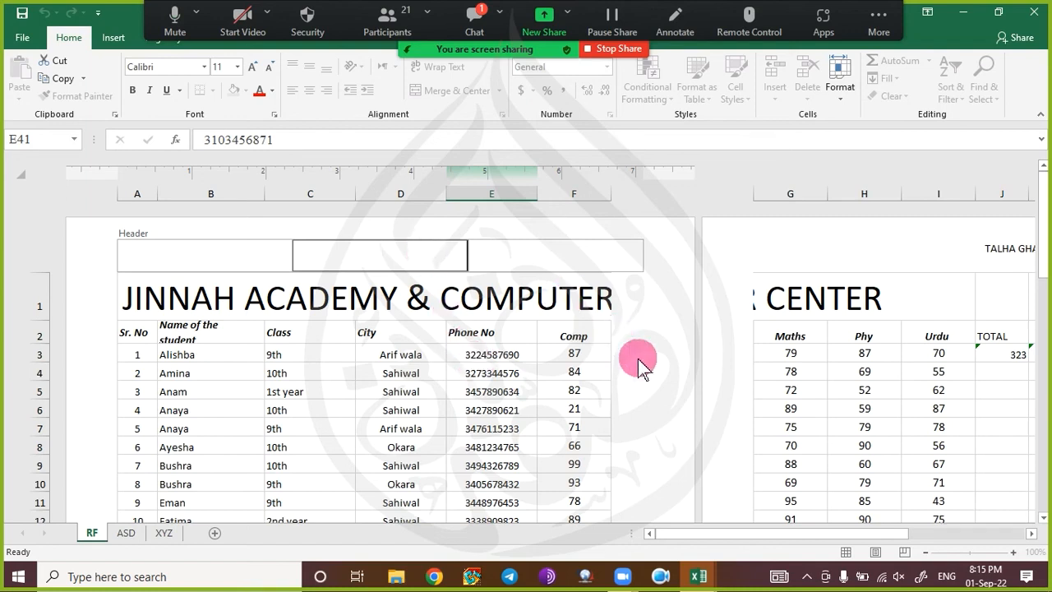
click(844, 552)
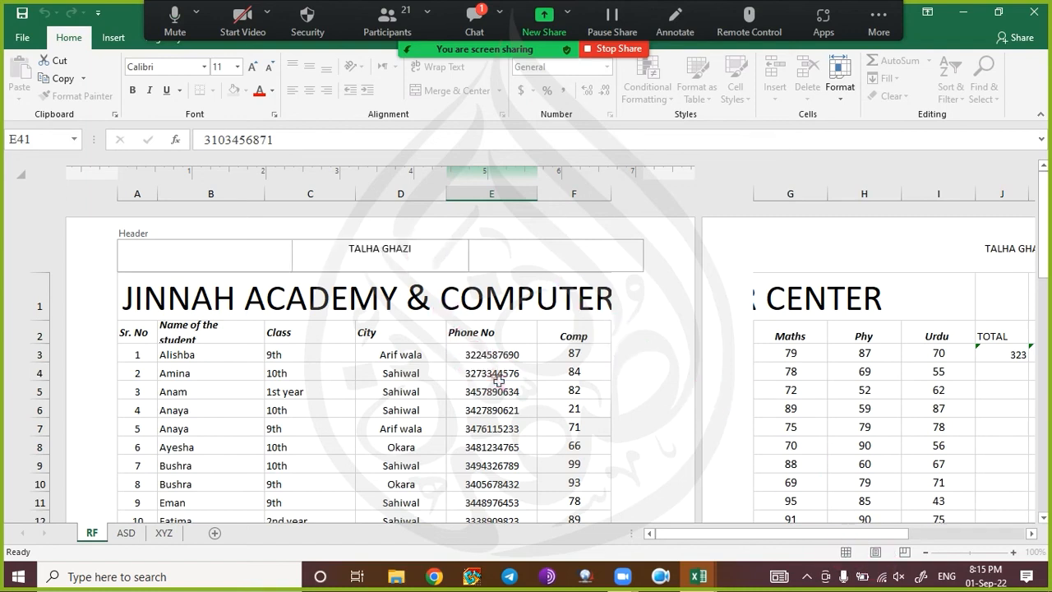
click(846, 552)
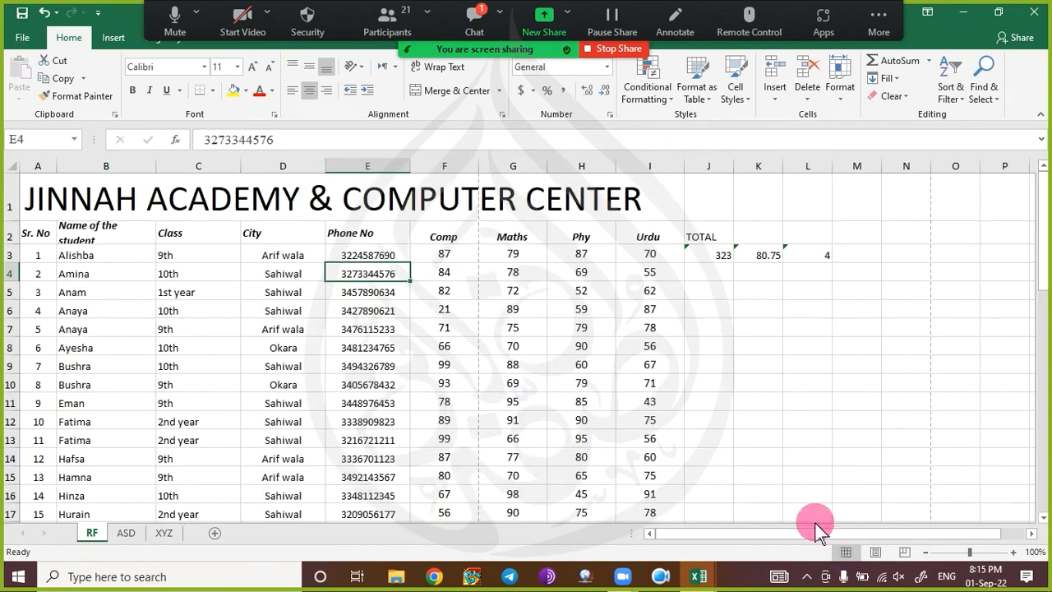
- Read the meeting chat messages, minimise the chat window and return to the marksheet
click(473, 16)
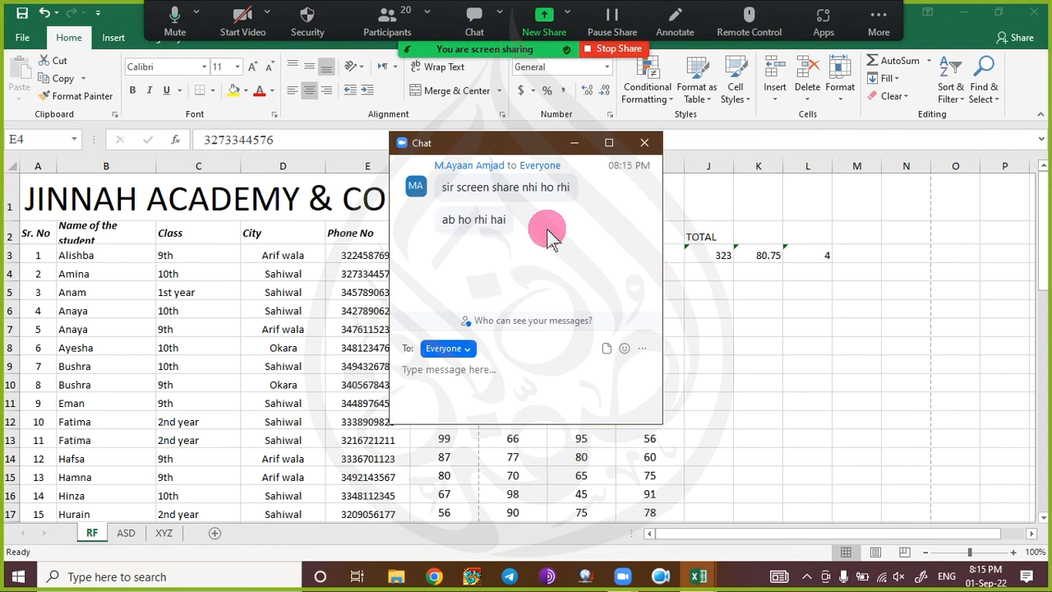
click(575, 148)
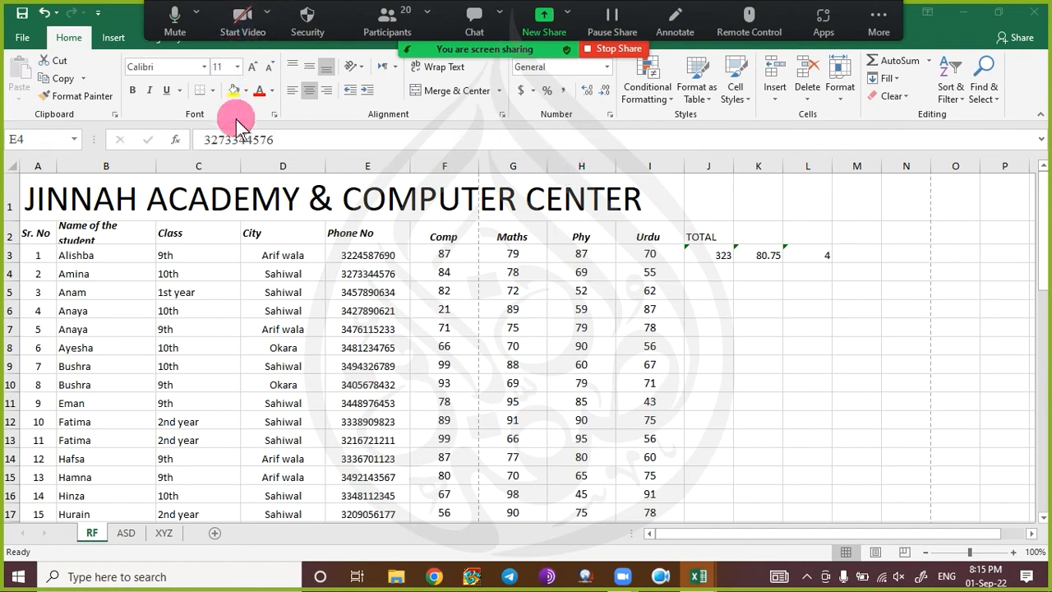
click(757, 304)
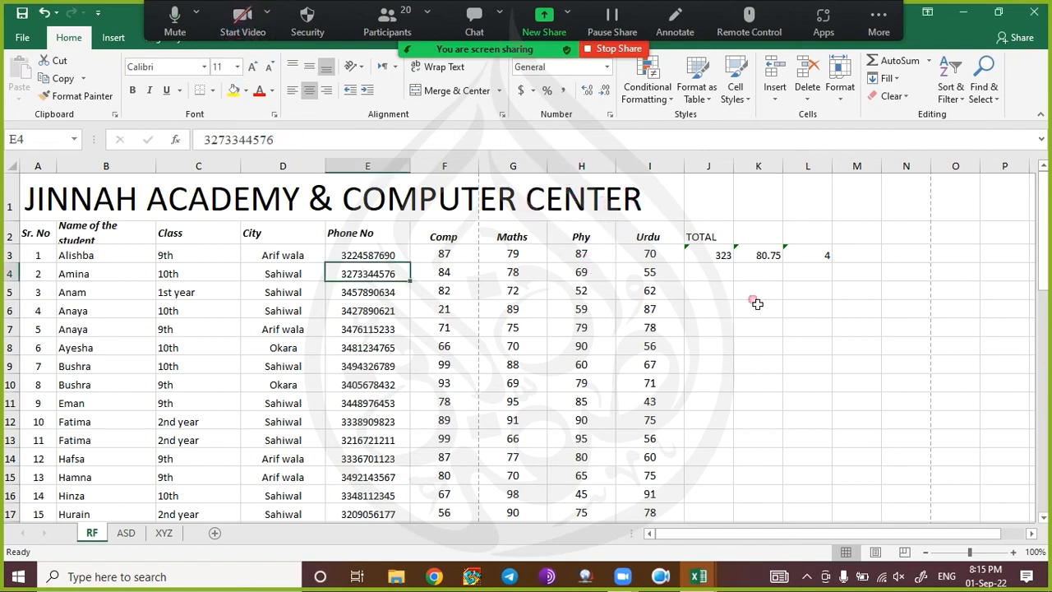
scroll(461, 244, down, 2)
scroll(458, 230, up, 2)
click(121, 38)
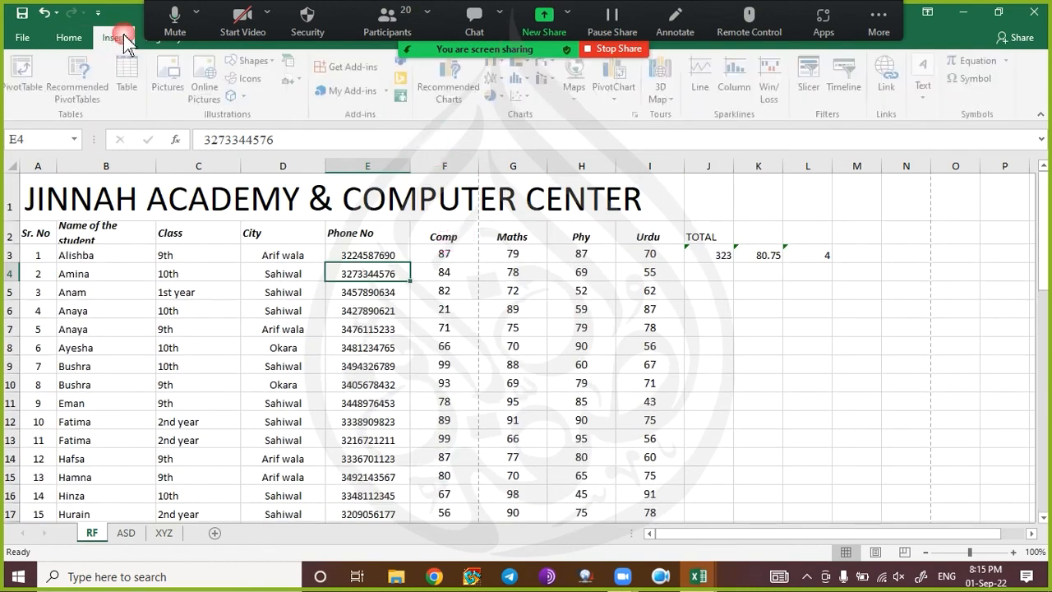
click(892, 89)
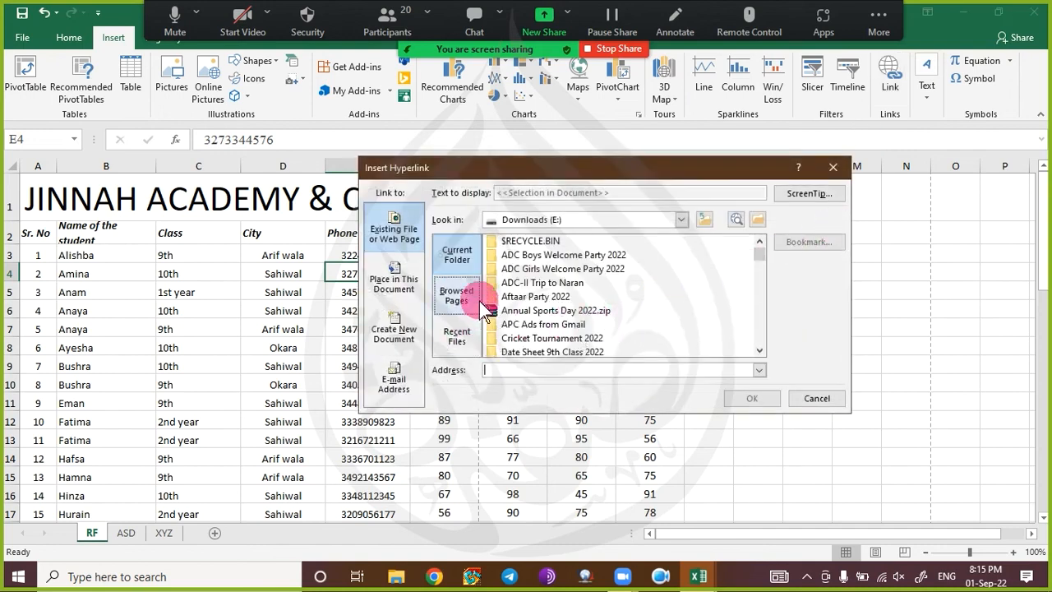
click(816, 399)
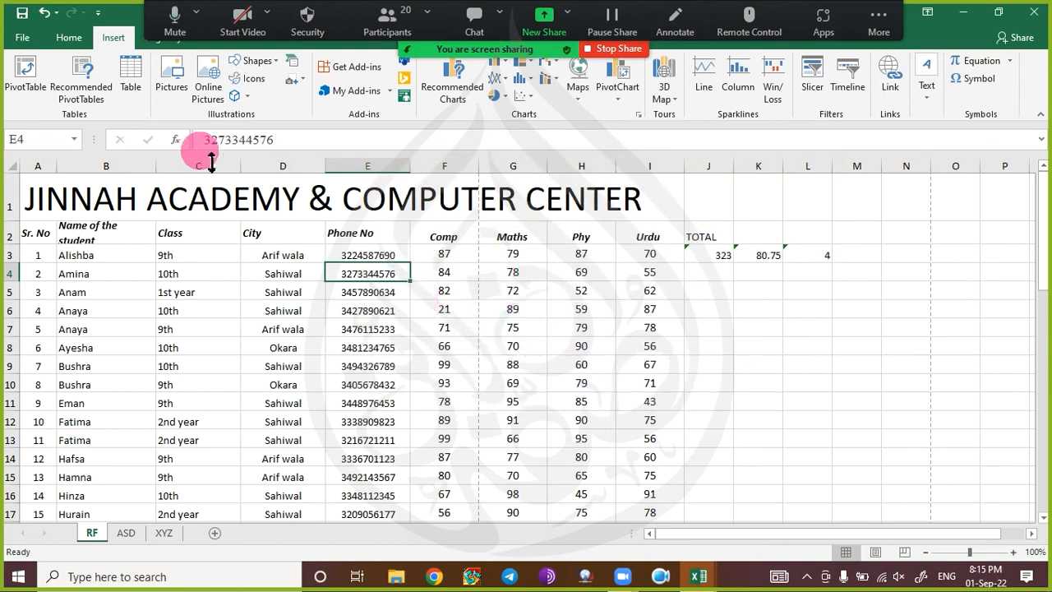
click(239, 212)
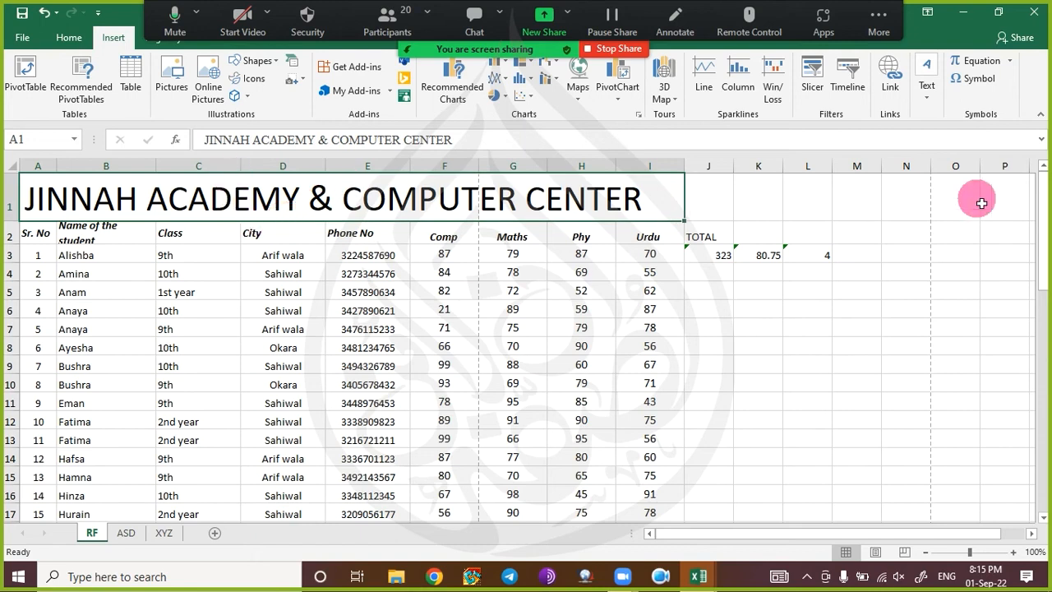
click(926, 88)
click(890, 78)
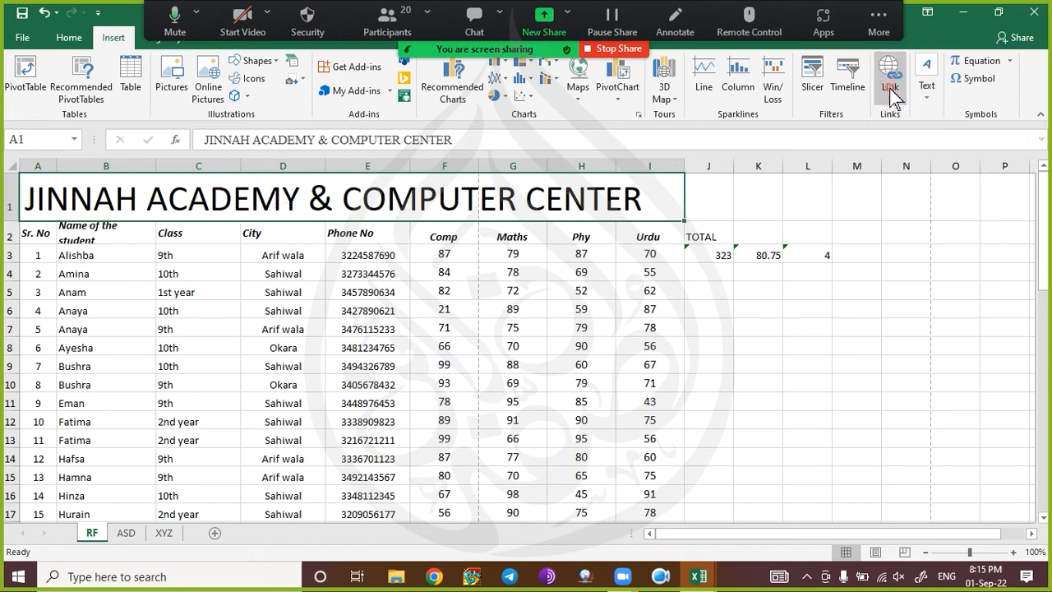
click(835, 168)
click(922, 95)
click(922, 92)
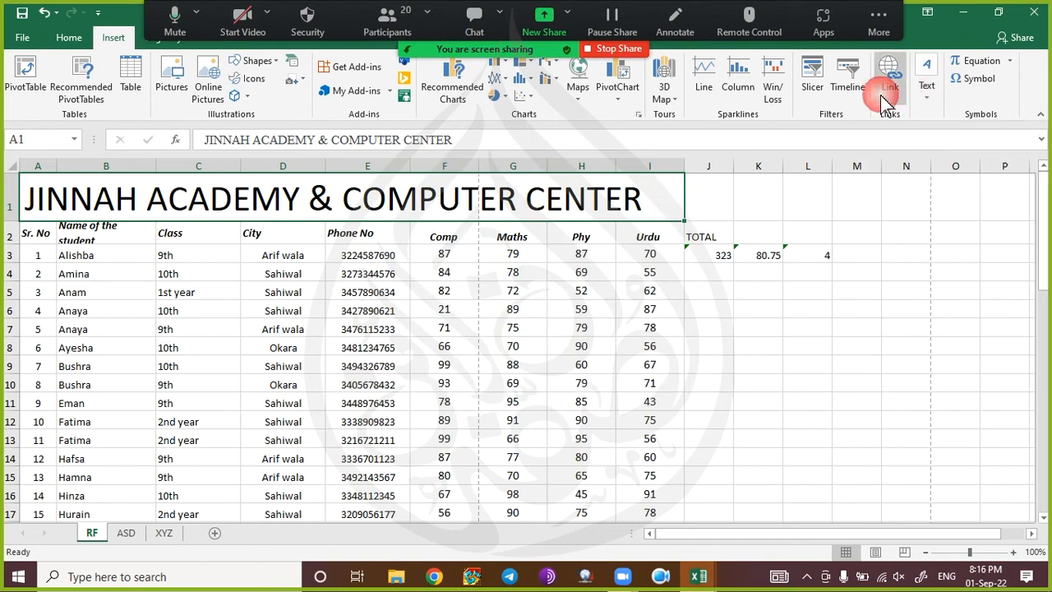
click(883, 88)
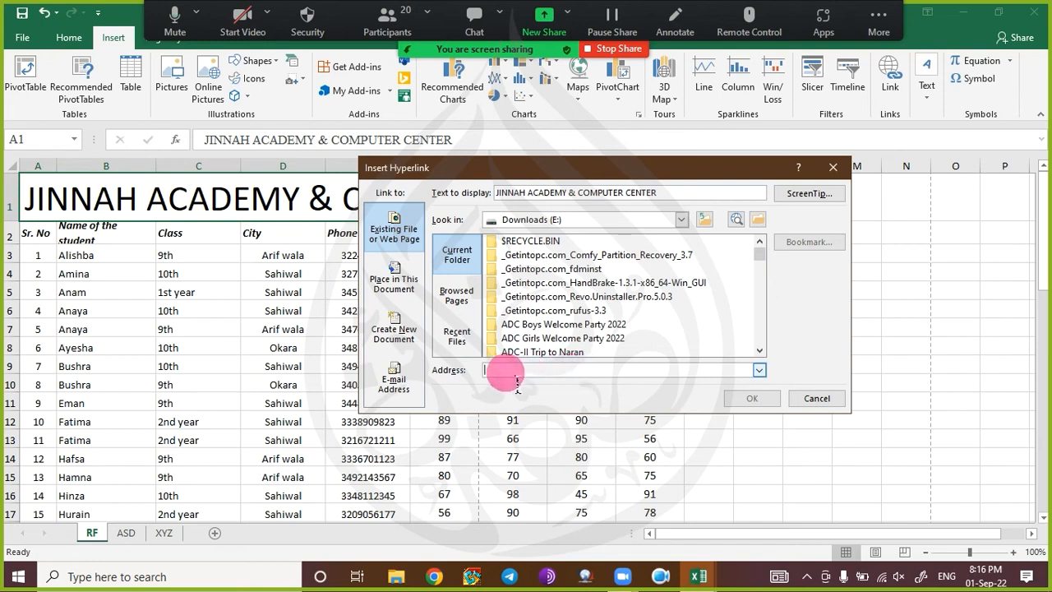
text(WWW.PGC.EDU.PK)
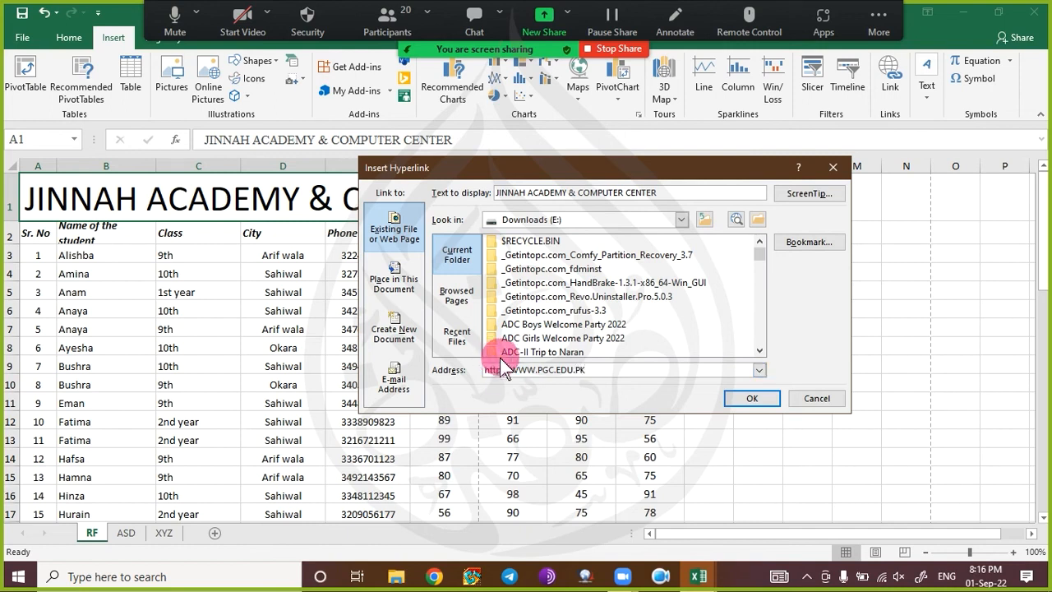
click(752, 397)
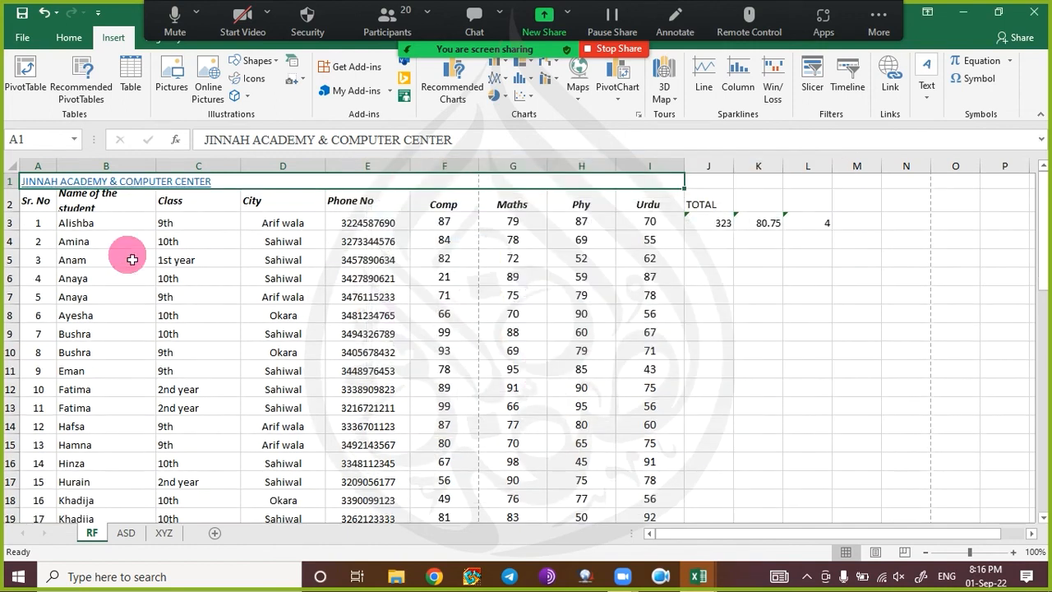
- Set the font size of the hyperlinked title in A1 to 28
click(71, 37)
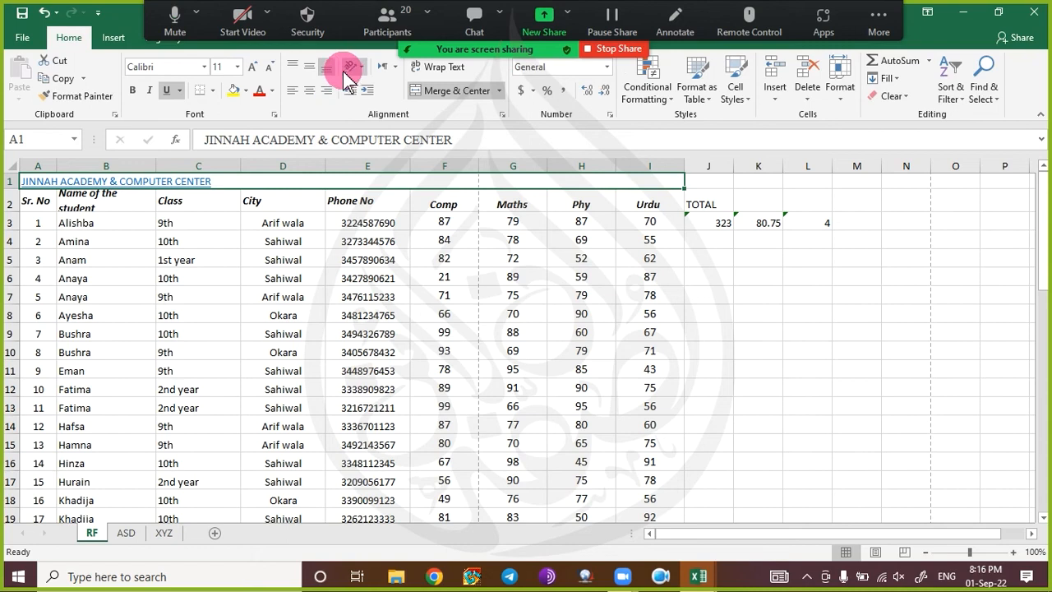
click(253, 67)
click(252, 67)
click(252, 67)
click(252, 67)
click(252, 67)
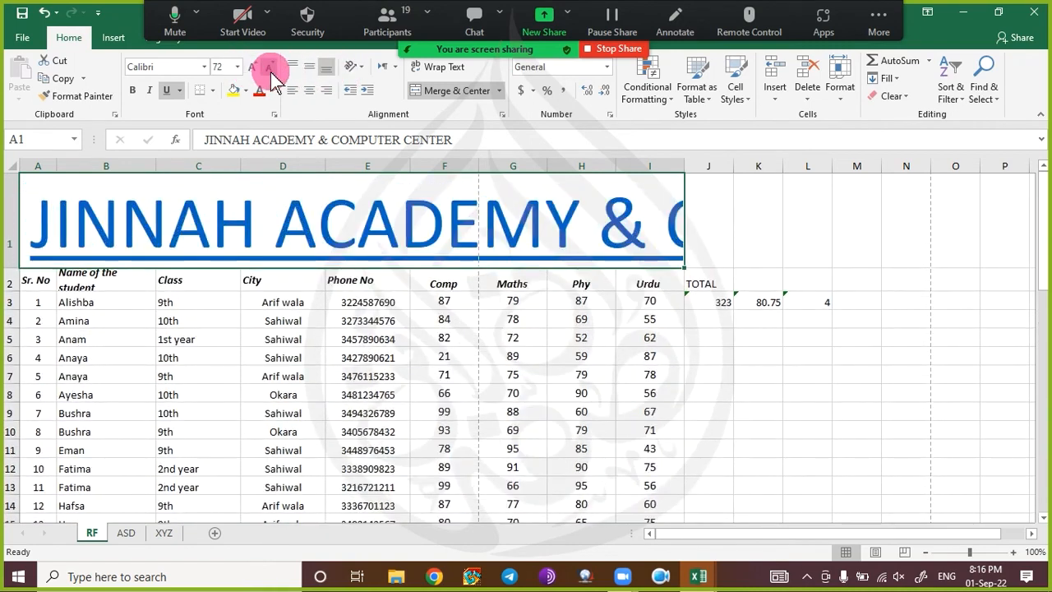
click(267, 68)
click(267, 68)
click(267, 67)
- Follow the hyperlink on the title in cell A1 to test its web address
click(235, 189)
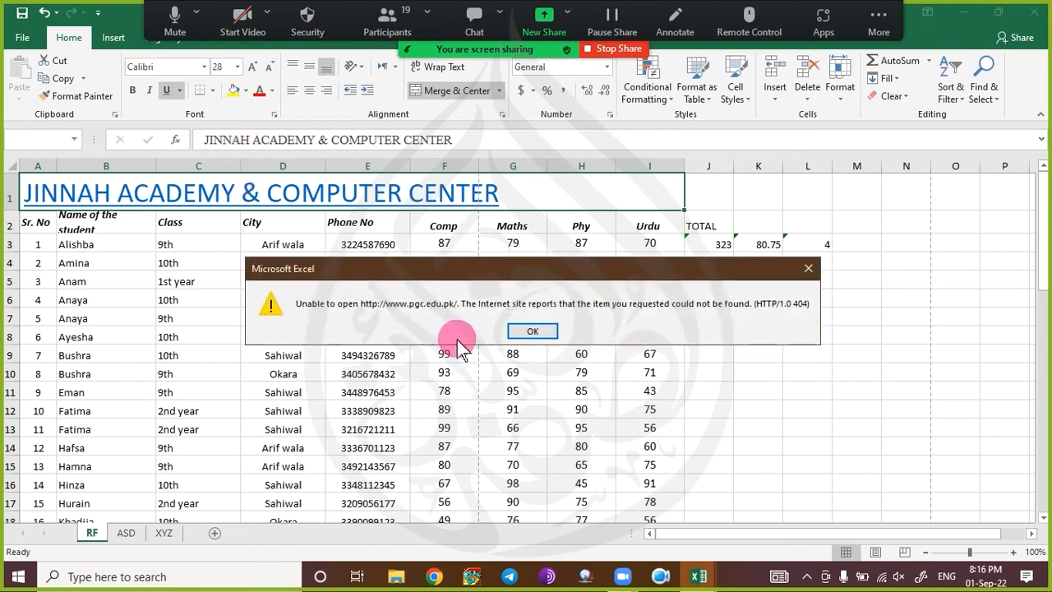
click(532, 332)
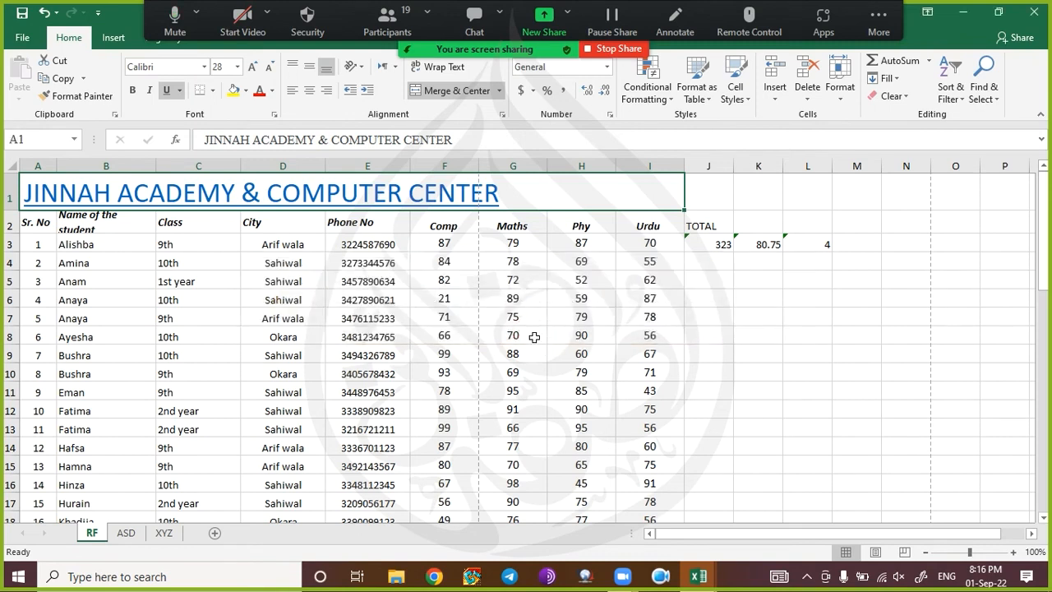
right_click(417, 197)
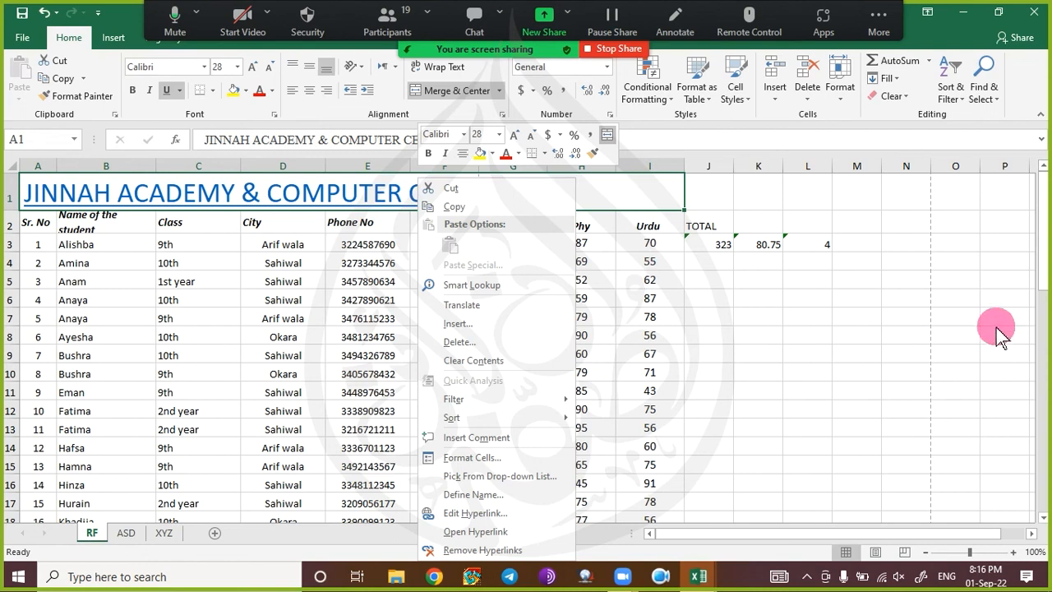
key(Escape)
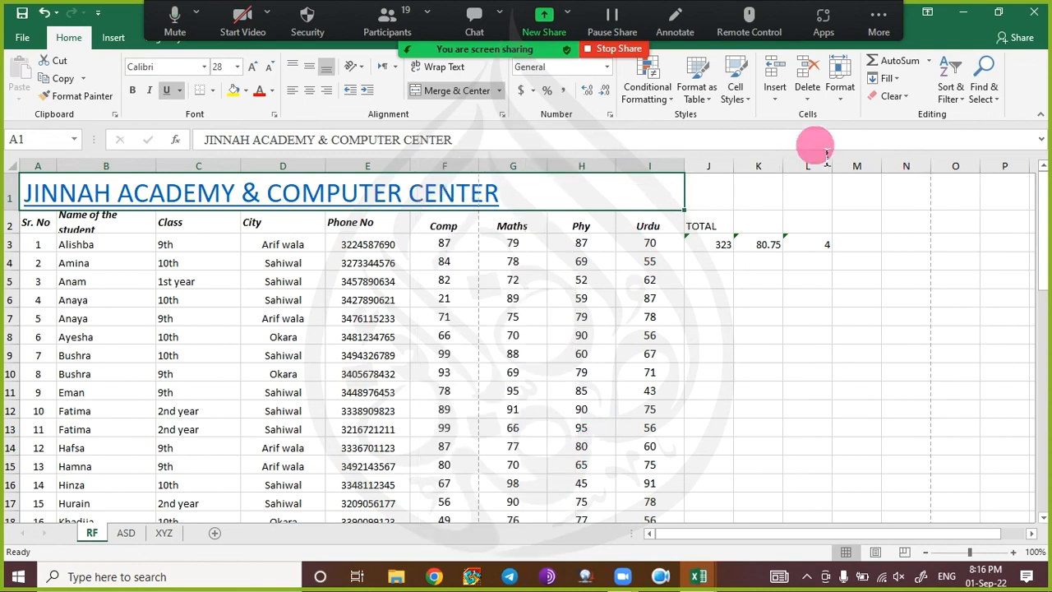
right_click(469, 181)
click(562, 515)
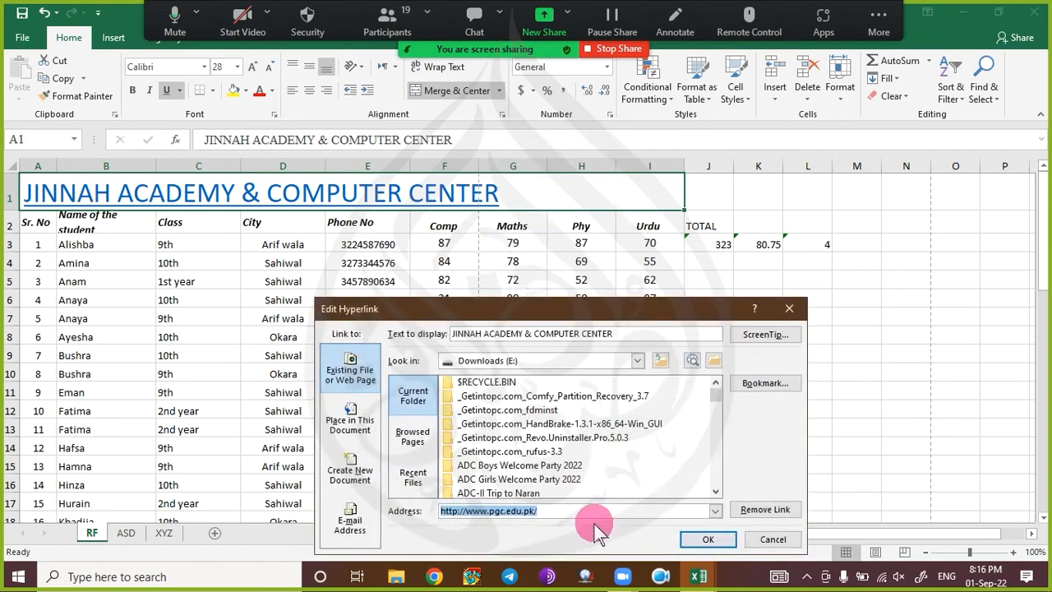
text(w)
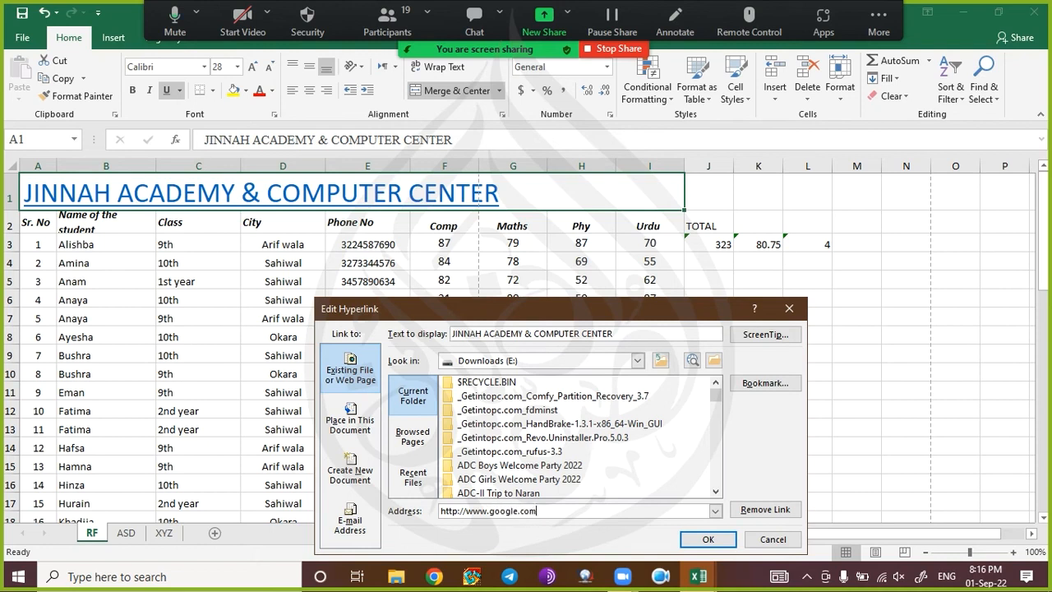
click(707, 539)
- Enlarge the hyperlinked title in A1 to font size 26
click(251, 67)
click(250, 67)
click(250, 67)
click(251, 67)
click(250, 67)
click(250, 68)
click(251, 68)
click(250, 67)
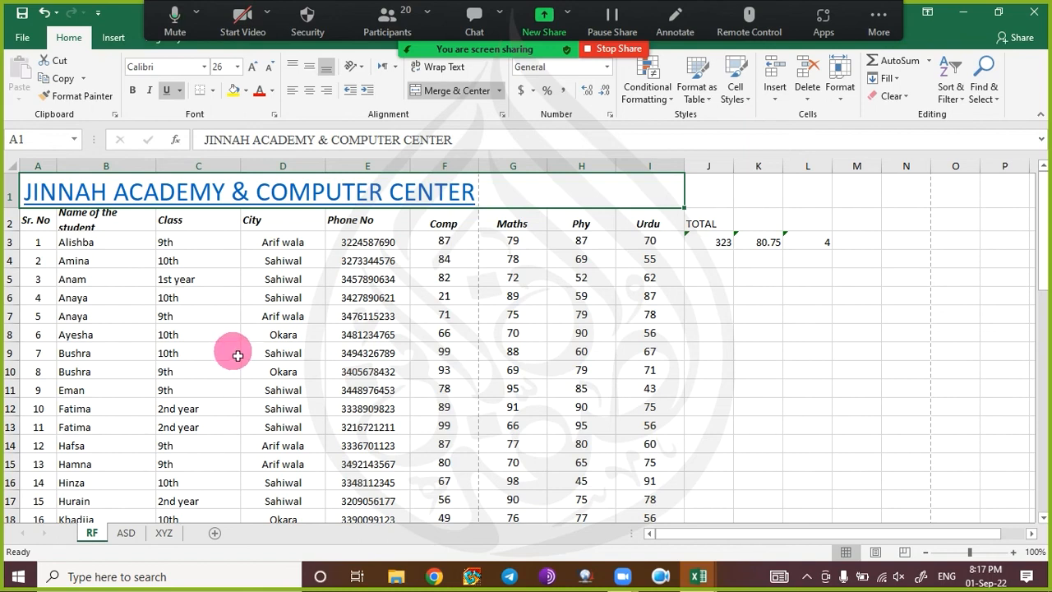
- View the title link's Google page in the browser, and close the browser window to return to the marksheet
key(alt+Tab)
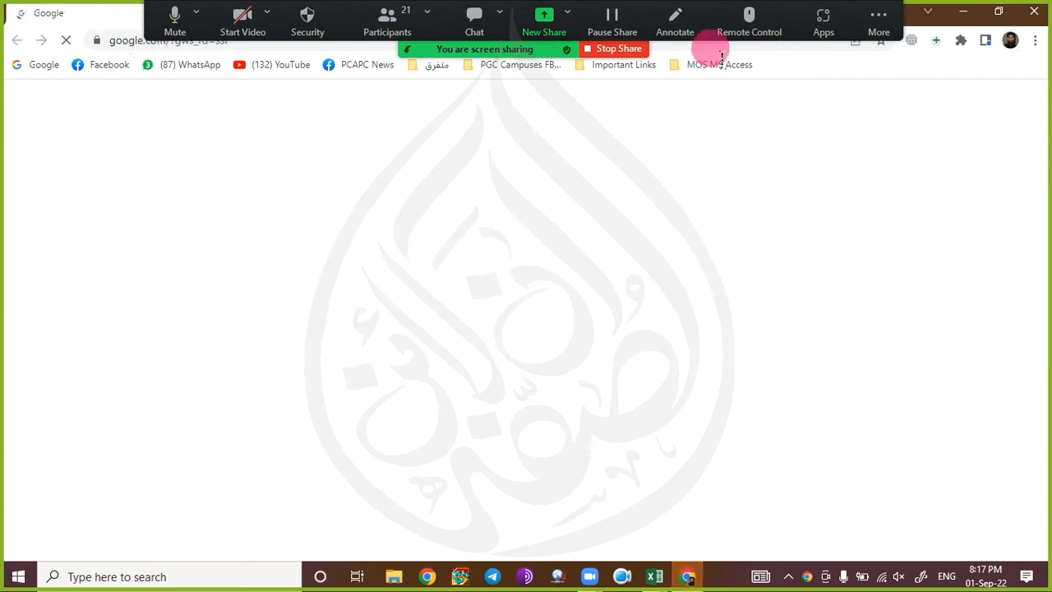
click(1032, 11)
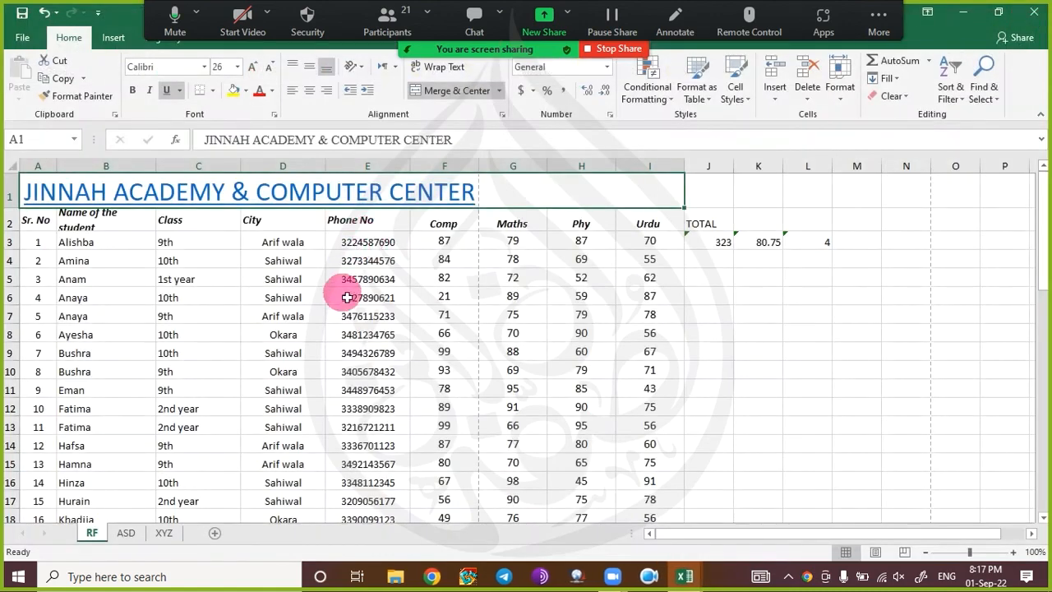
- Edit the title's hyperlink so it points to the file Hair Oil.docx on the Desktop
right_click(335, 189)
click(374, 513)
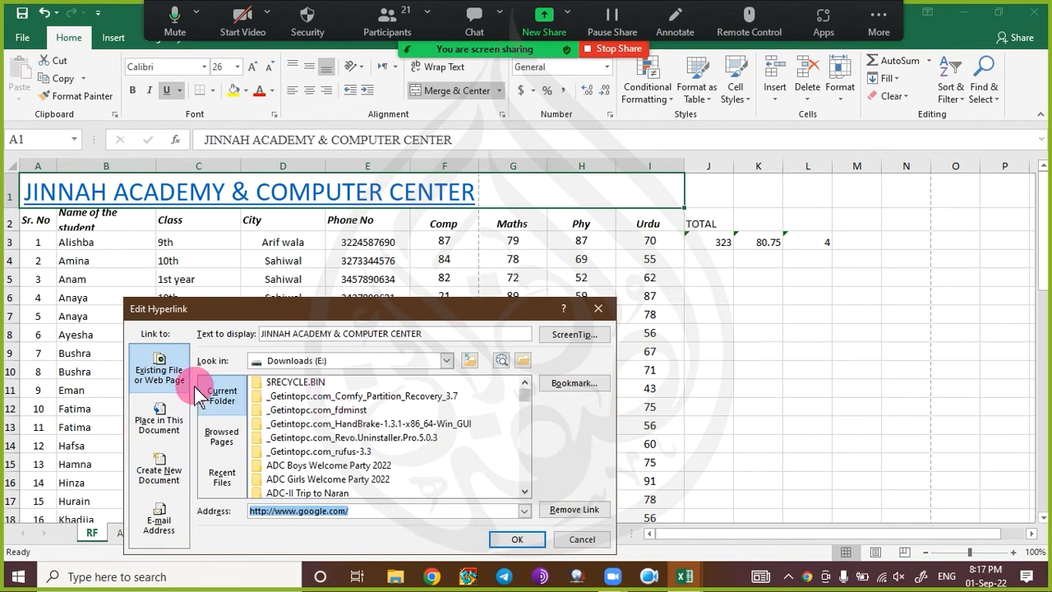
click(358, 362)
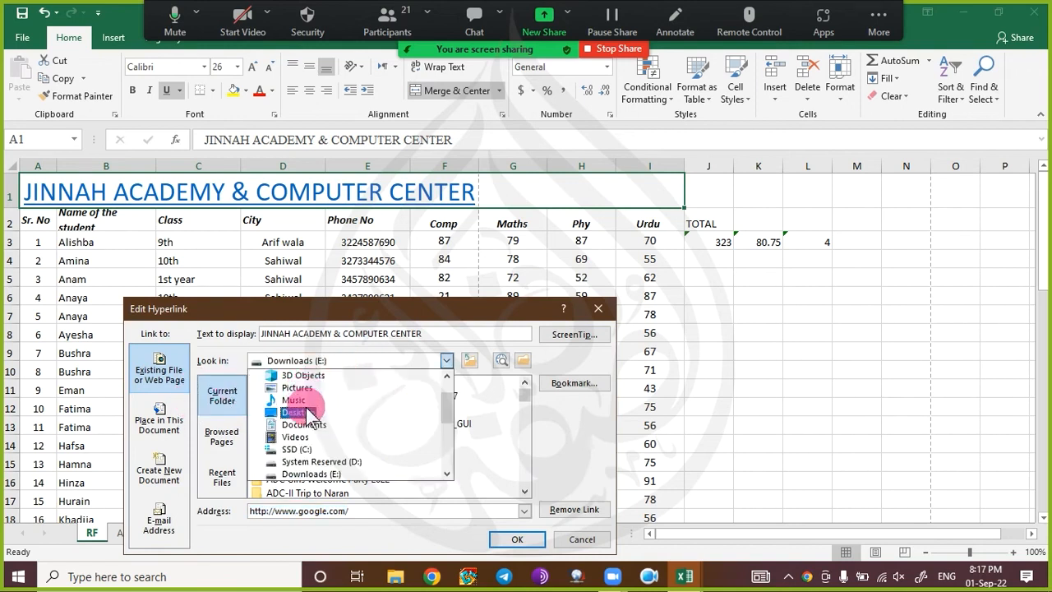
click(306, 395)
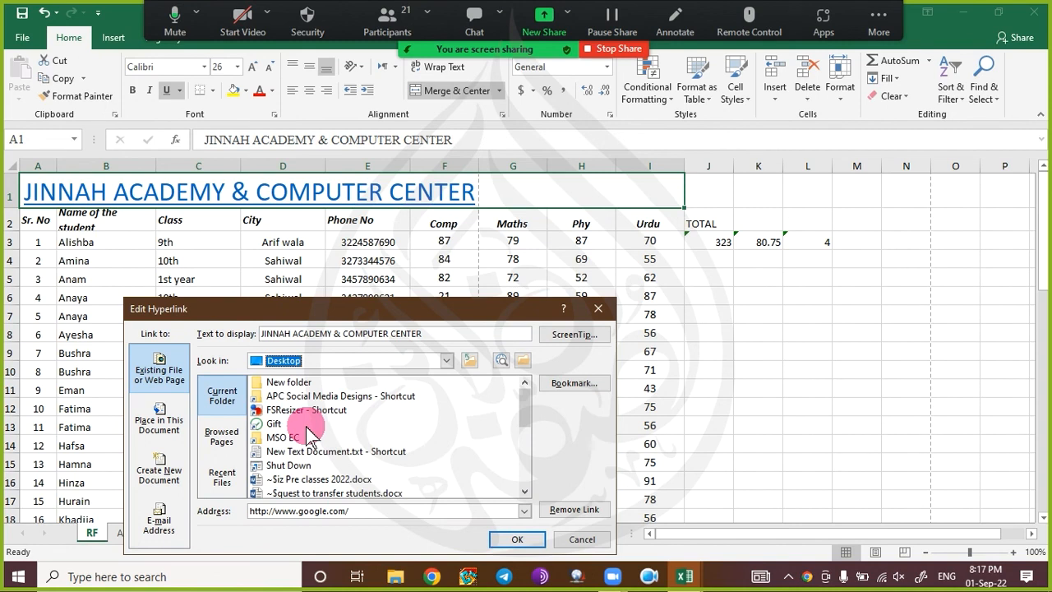
scroll(313, 431, down, 2)
scroll(321, 448, down, 2)
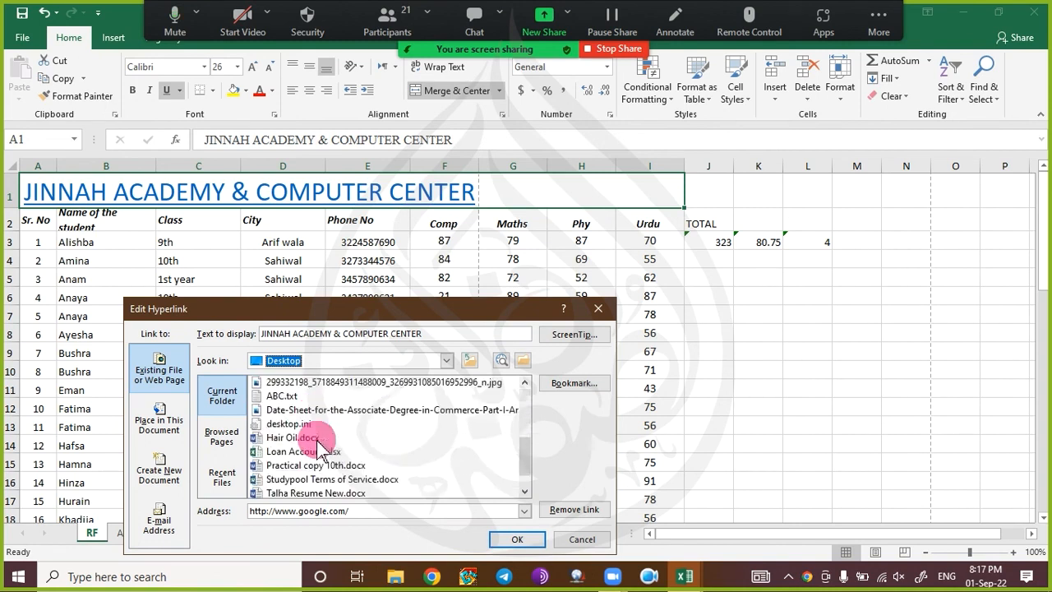
scroll(320, 448, down, 1)
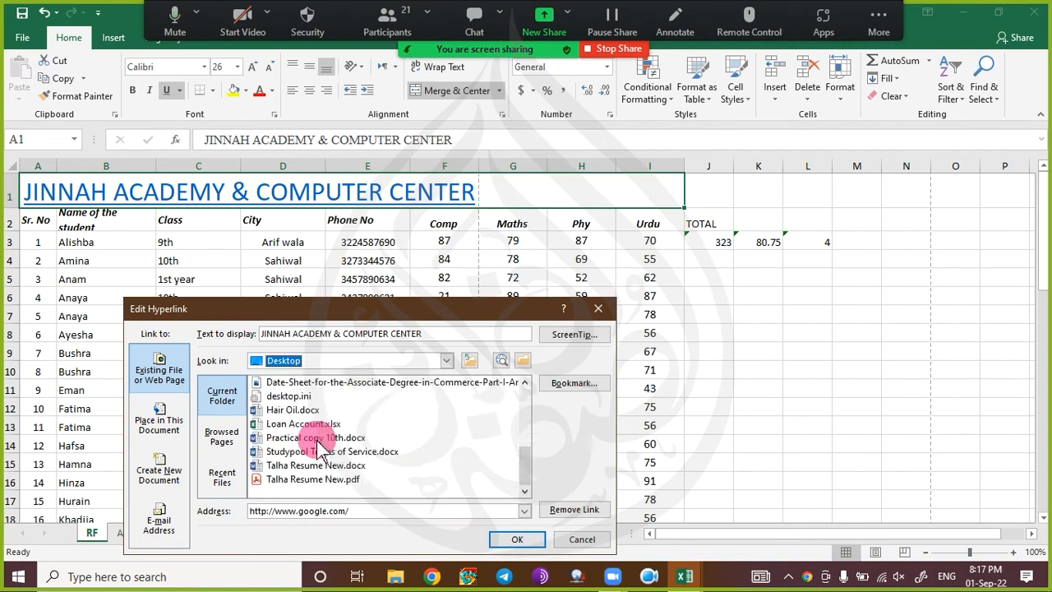
click(305, 415)
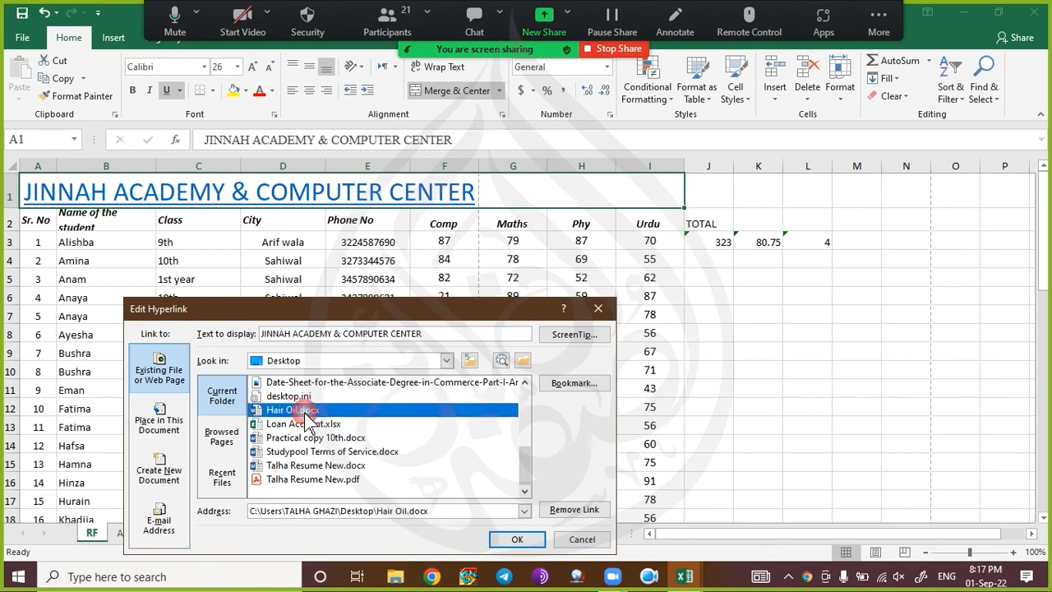
click(518, 542)
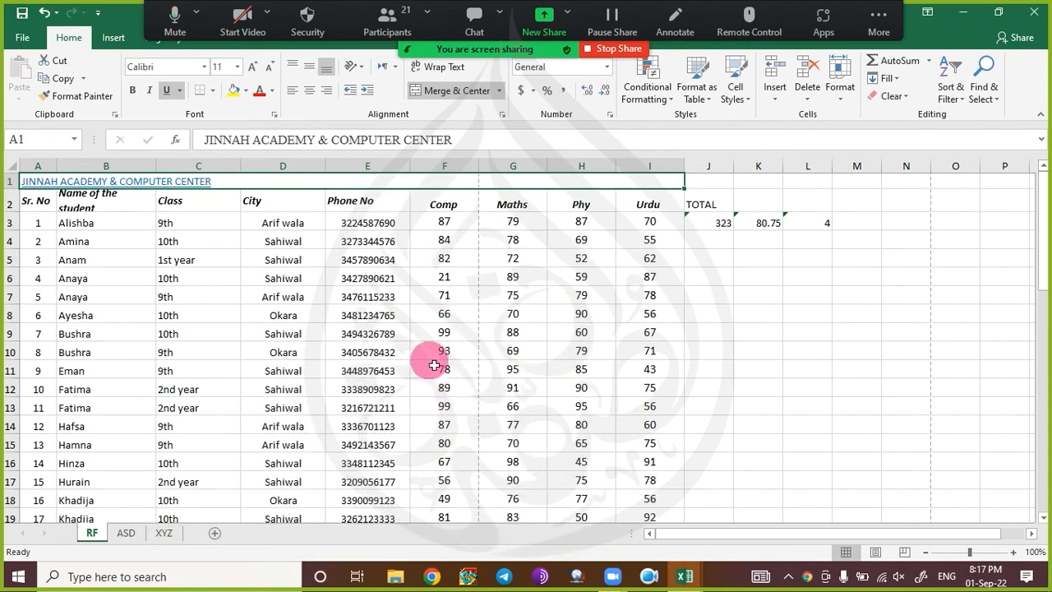
- Follow the title's hyperlink to open the linked document in Word, and close it to return to the marksheet
click(167, 184)
click(567, 356)
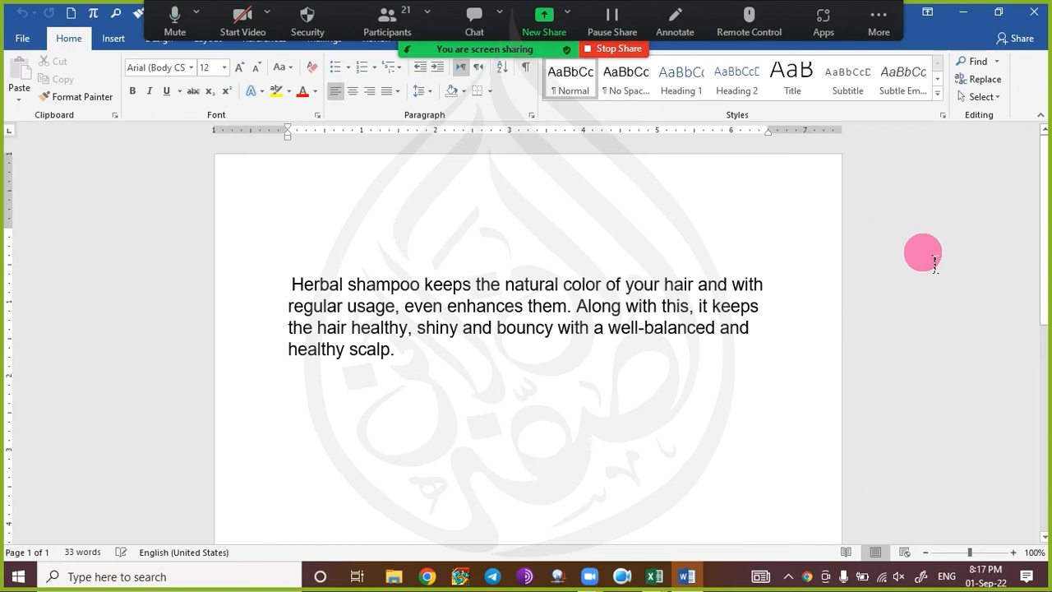
click(1033, 11)
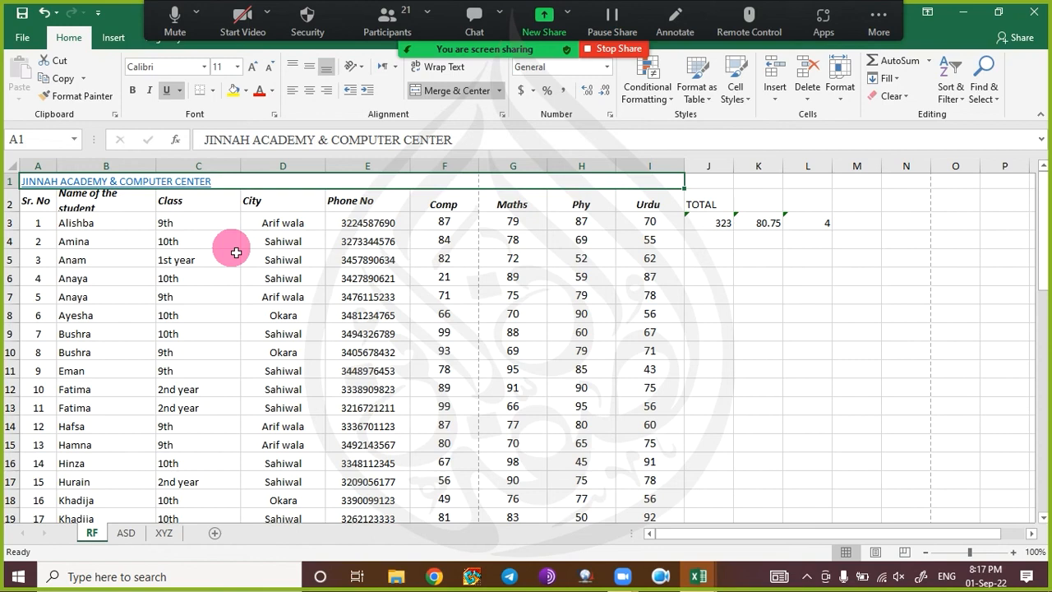
- Edit the title's hyperlink so it points to cell A1 on the sheet ASD in this workbook
right_click(194, 181)
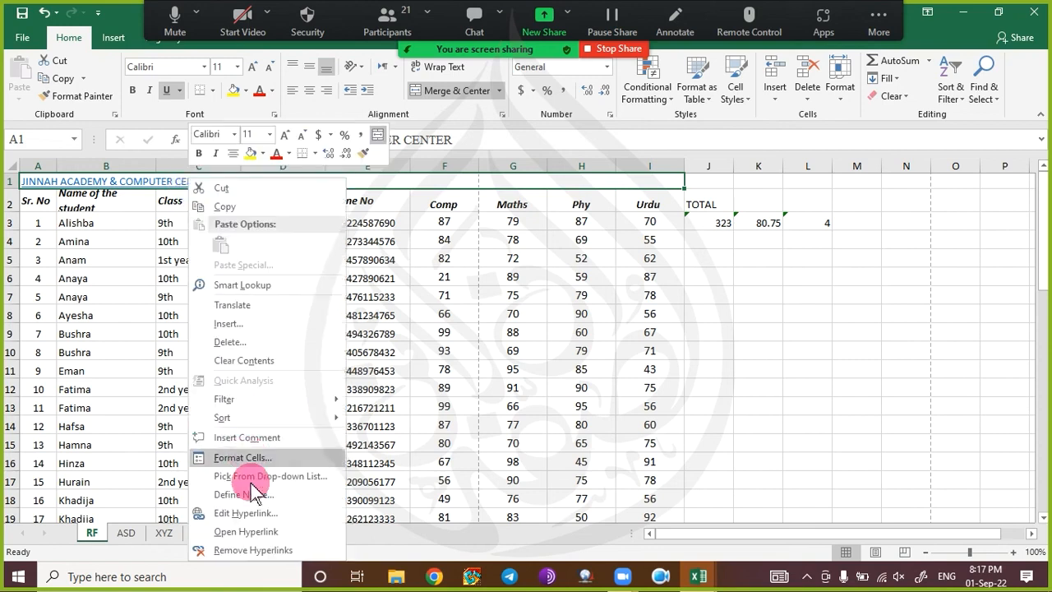
click(246, 512)
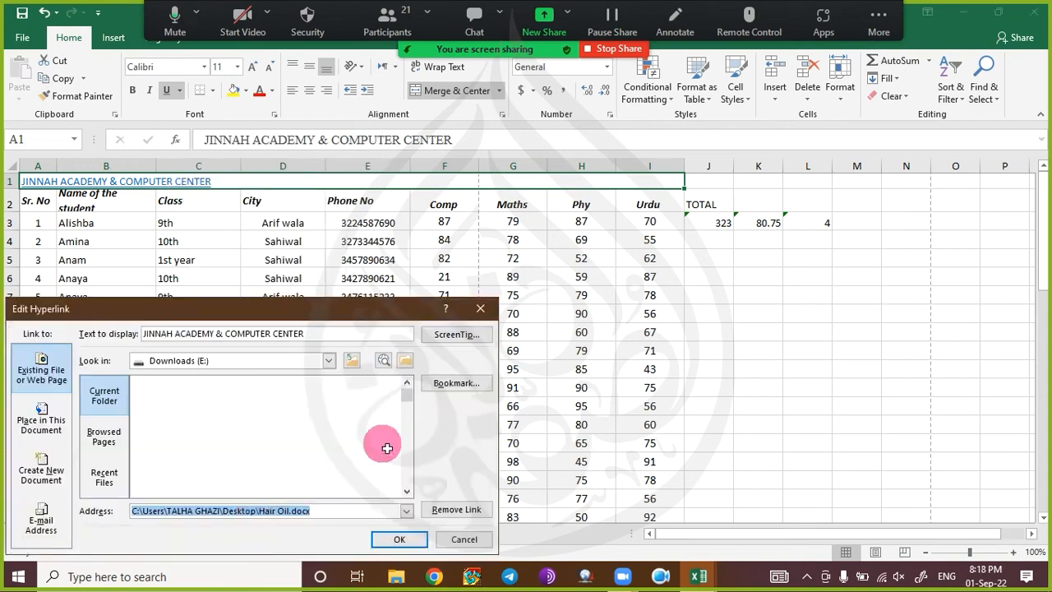
click(66, 432)
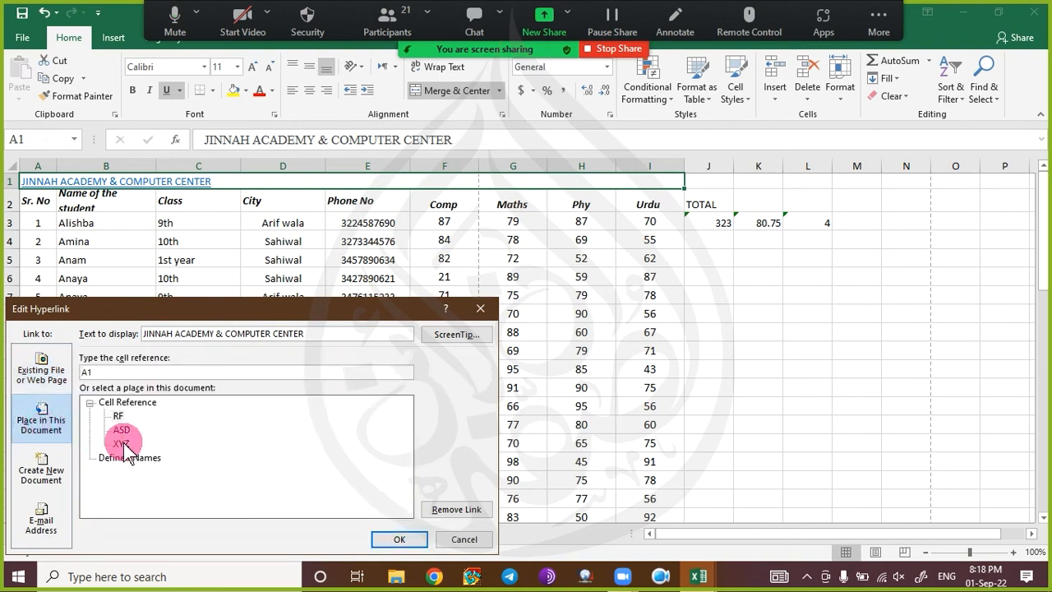
drag(216, 312, 491, 208)
click(398, 322)
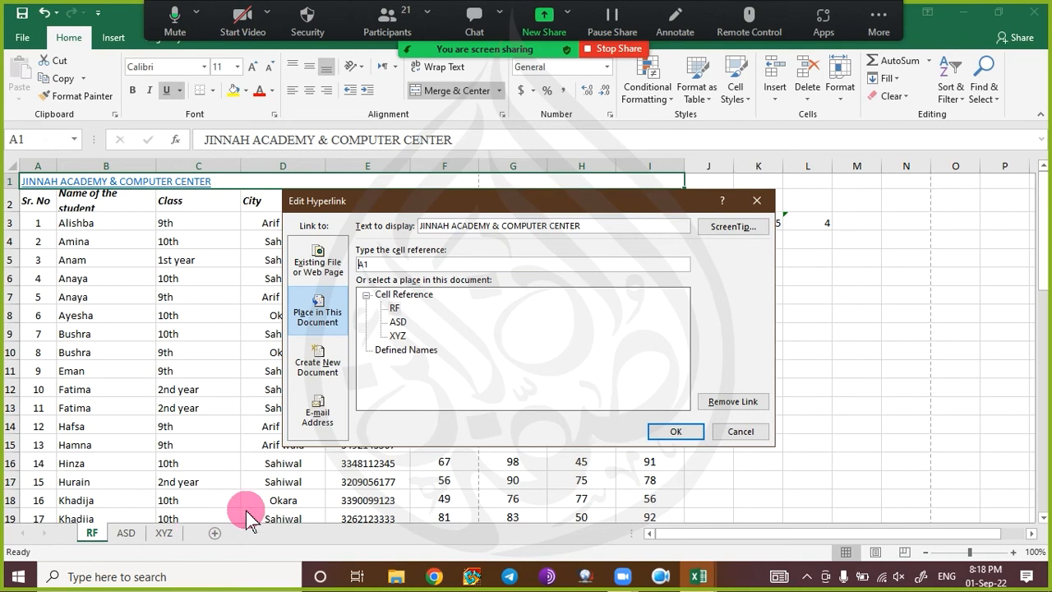
click(397, 322)
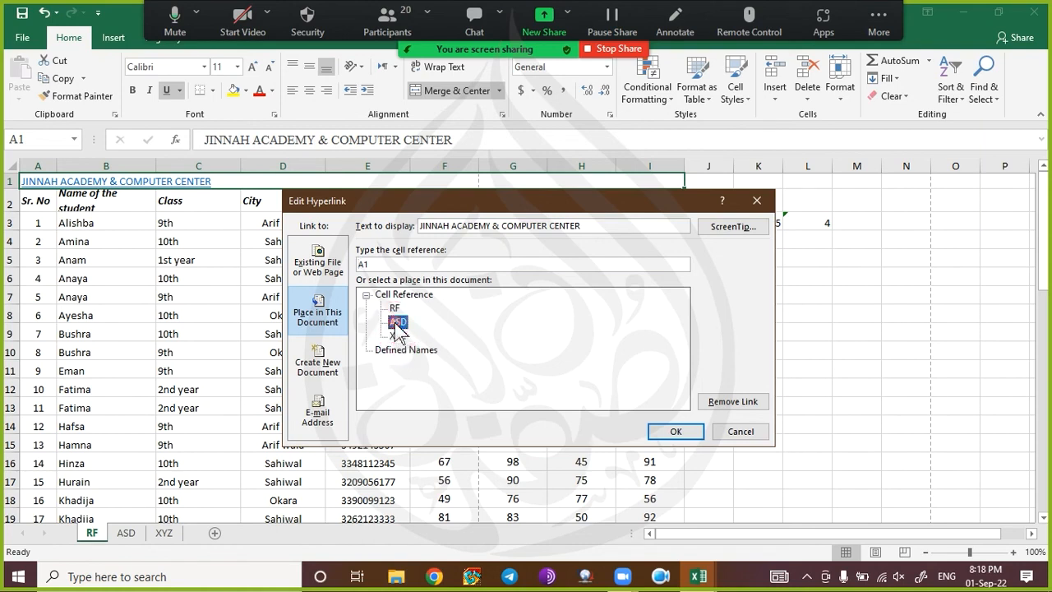
click(670, 433)
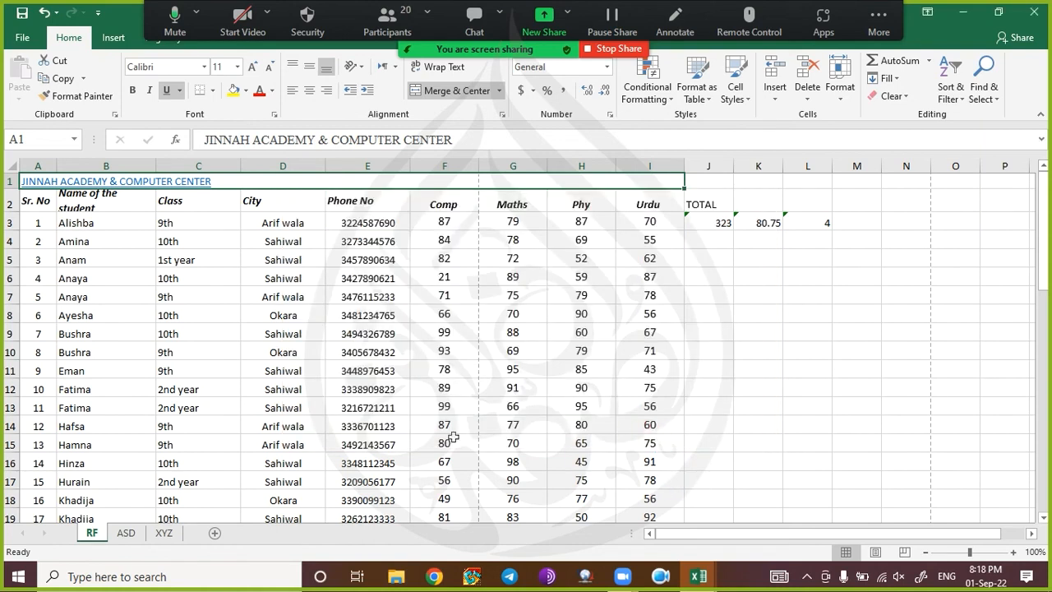
- Test the title's hyperlink to the ASD sheet twice, returning to the RF sheet each time
click(110, 184)
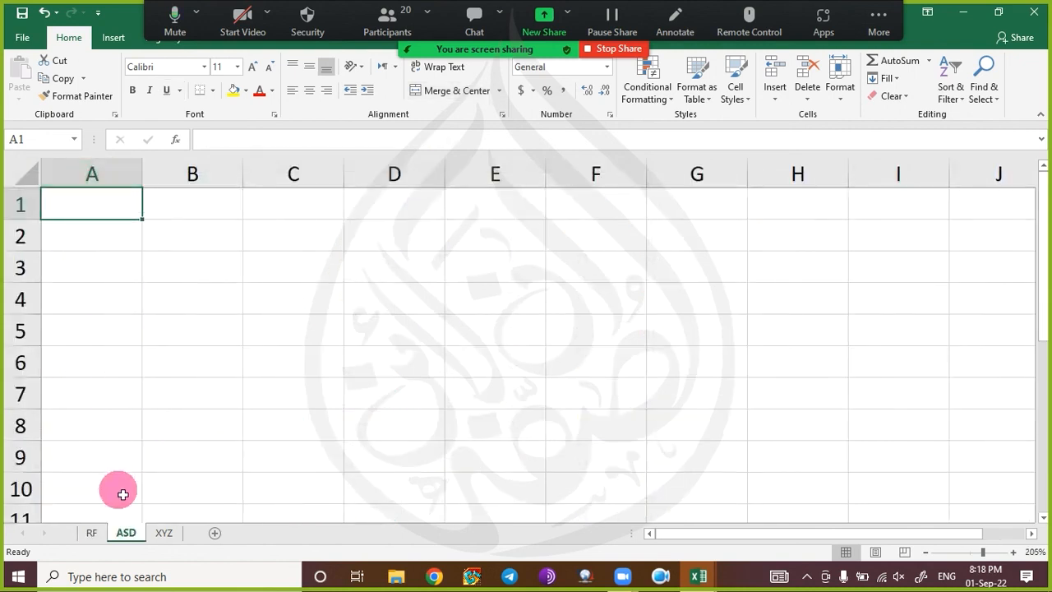
click(92, 534)
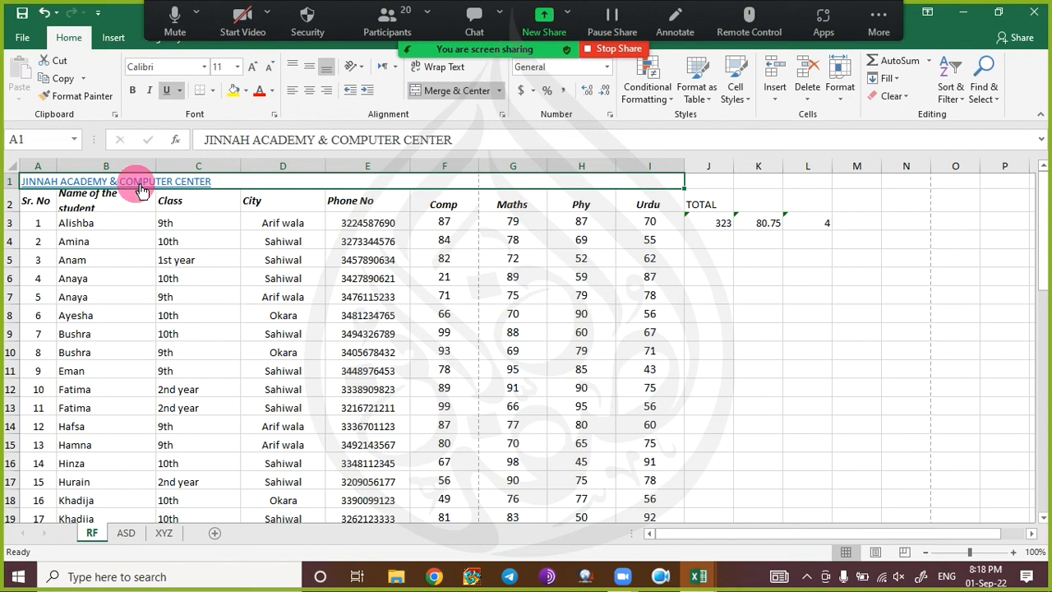
click(136, 185)
click(92, 534)
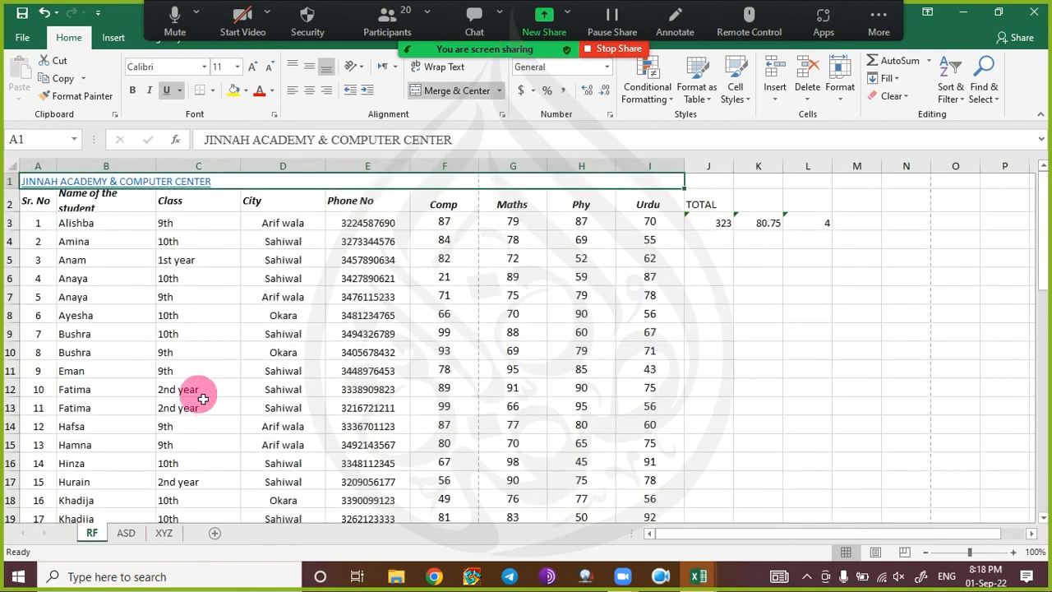
- Close the marksheet workbook with its changes saved, and open the recent attendance sheets workbook
key(alt+F4)
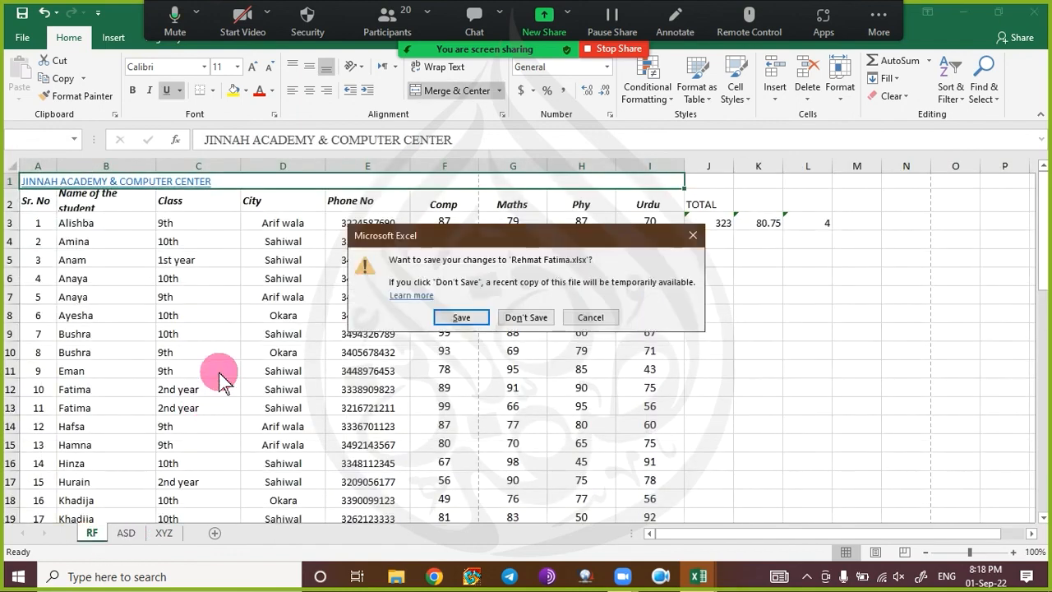
key(Return)
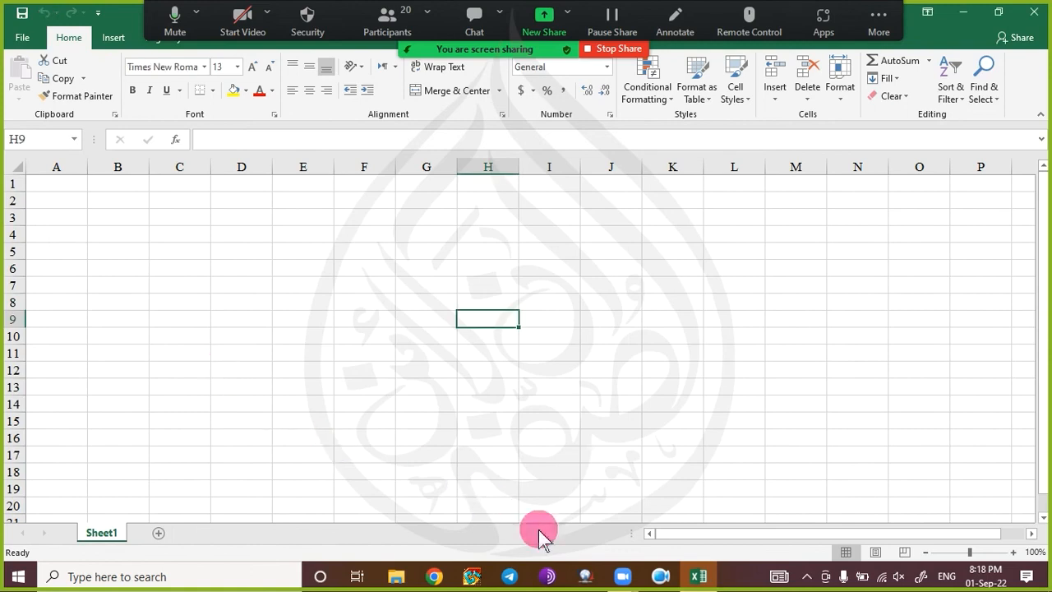
right_click(702, 576)
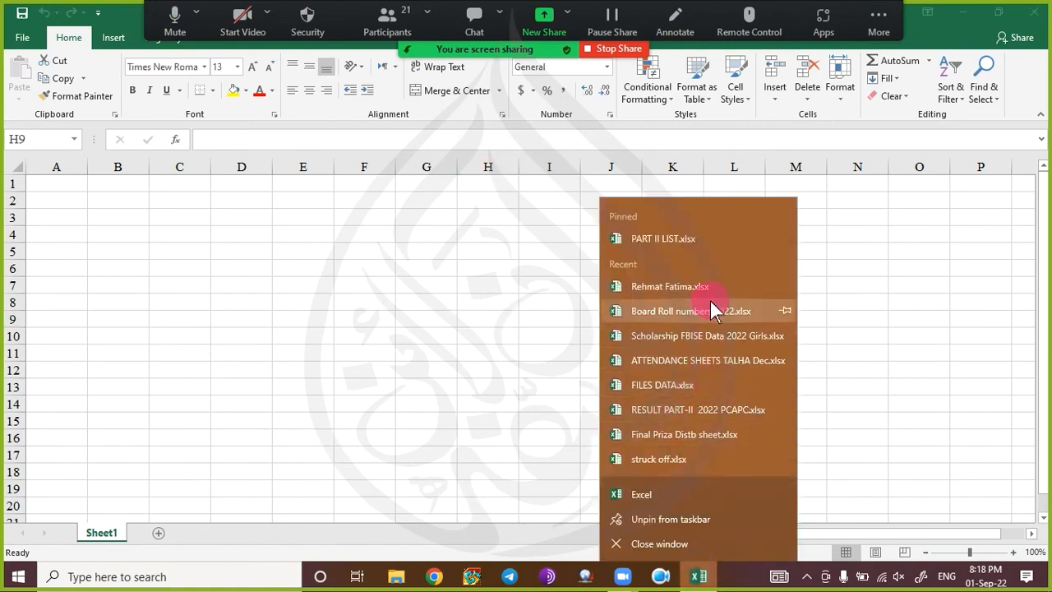
click(713, 362)
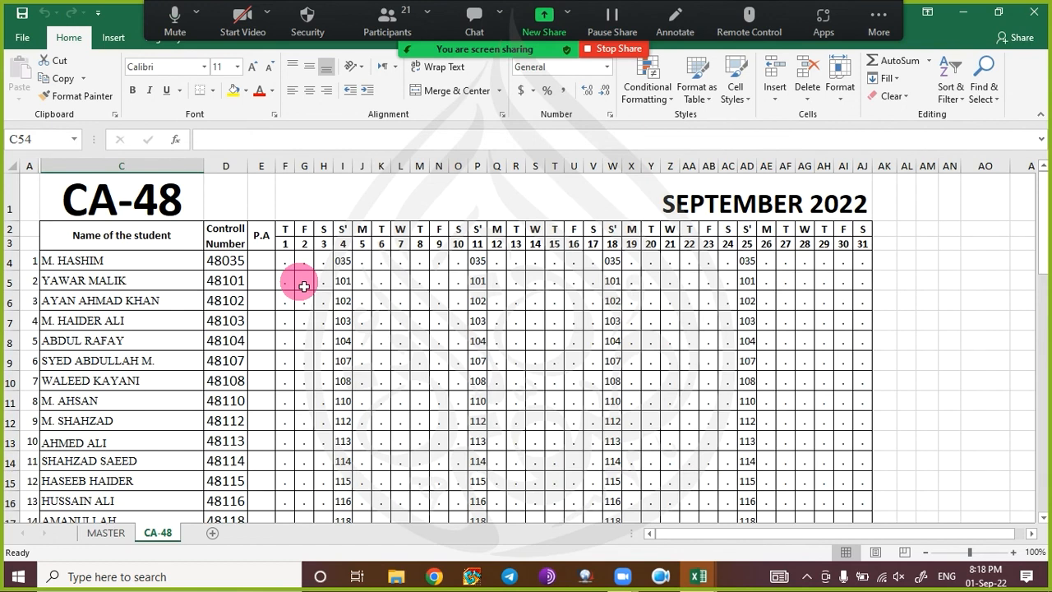
- Examine the CA-48 attendance sheet and the hyperlinked class names on the MASTER sheet
click(304, 286)
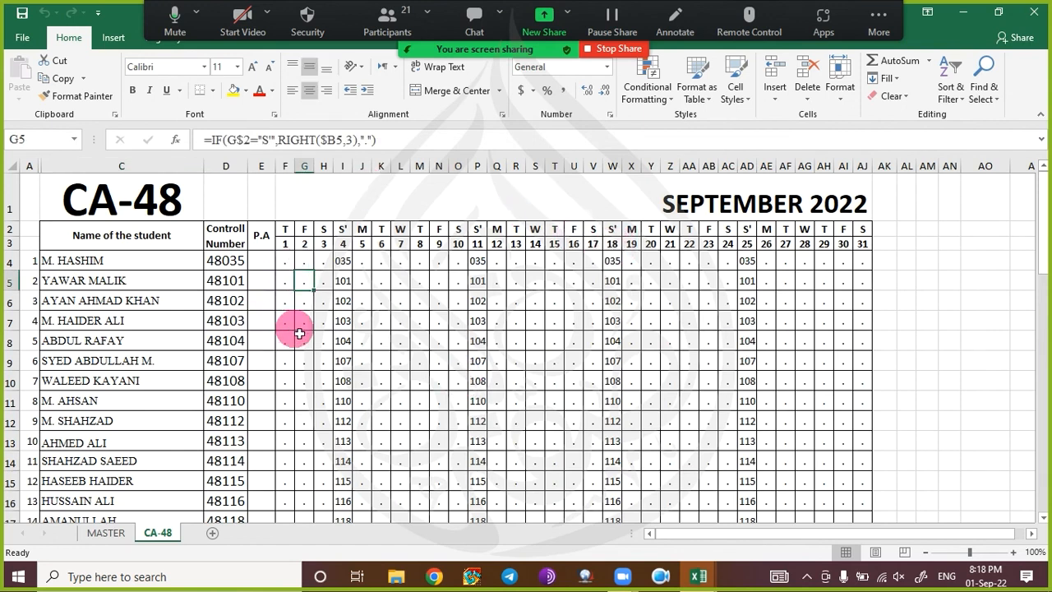
click(89, 533)
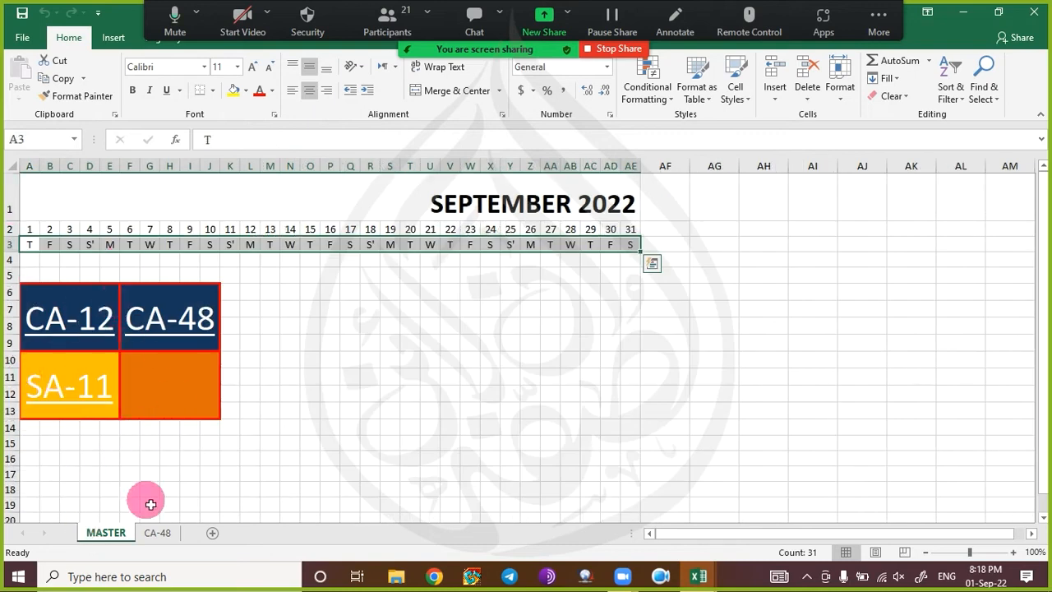
click(158, 534)
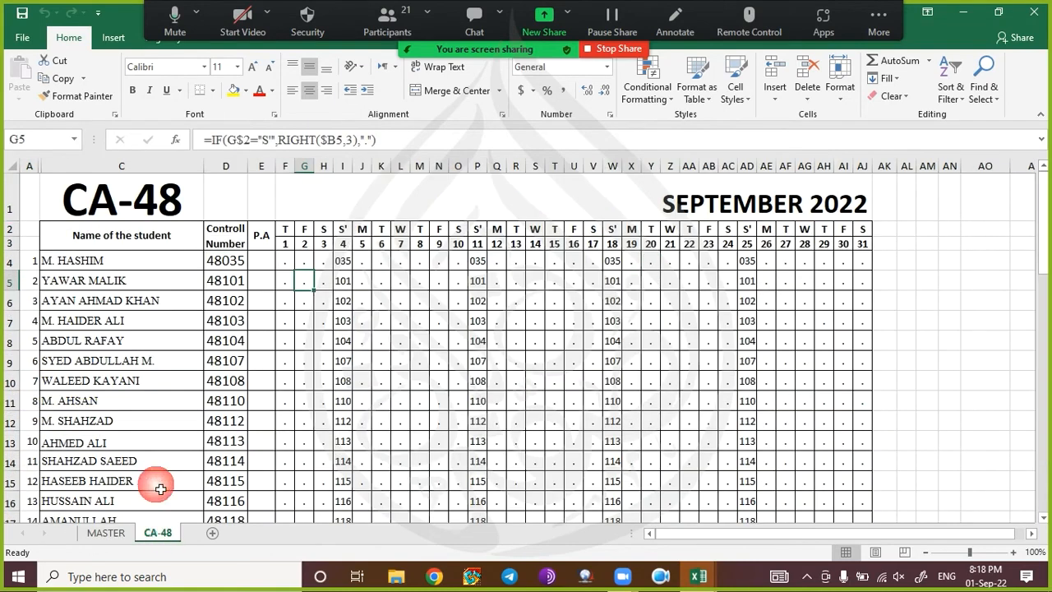
click(111, 532)
click(291, 293)
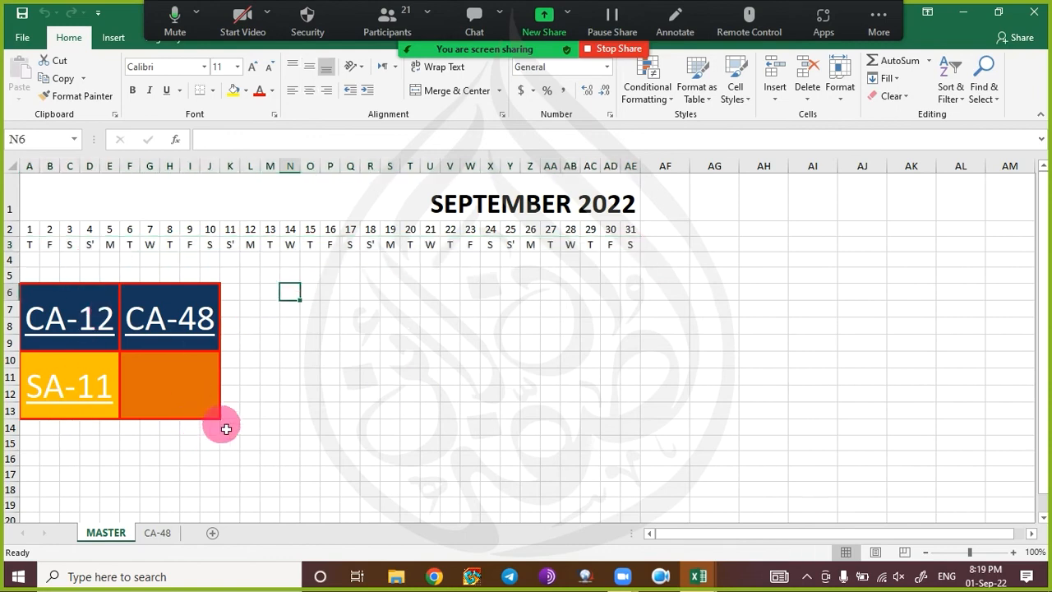
- Test the hyperlinks between the CA-48 cell on MASTER and the CA-48 sheet's title several times, ending on MASTER
click(182, 325)
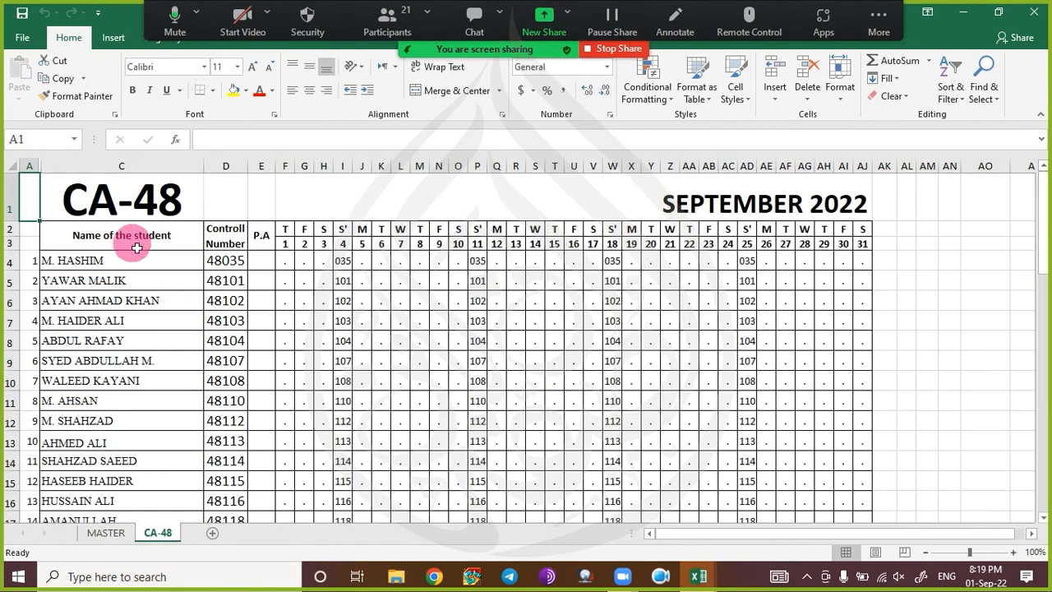
click(125, 203)
click(169, 320)
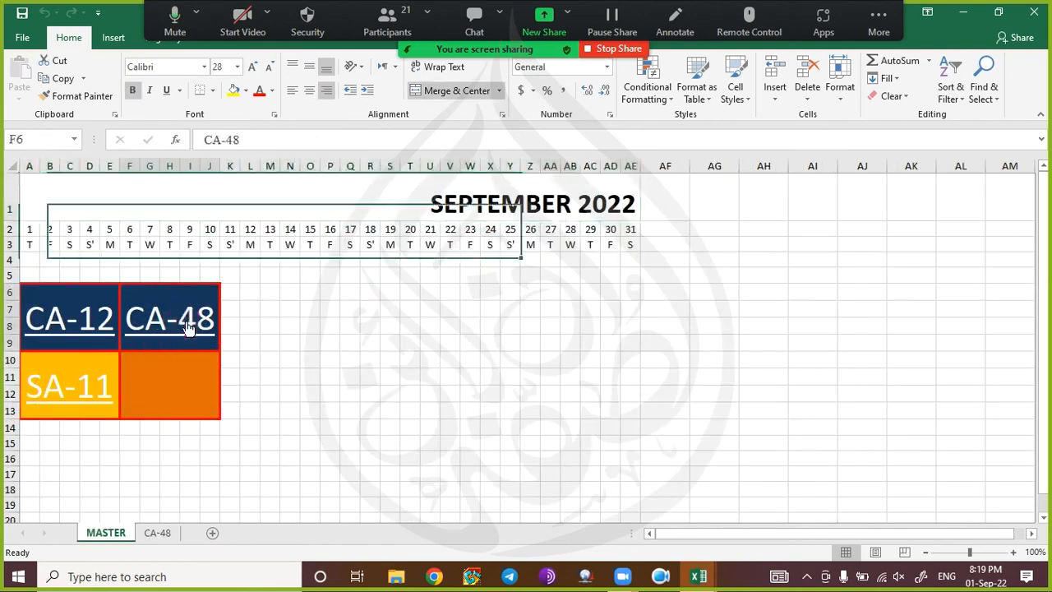
click(154, 222)
click(150, 319)
click(159, 200)
click(122, 207)
click(179, 319)
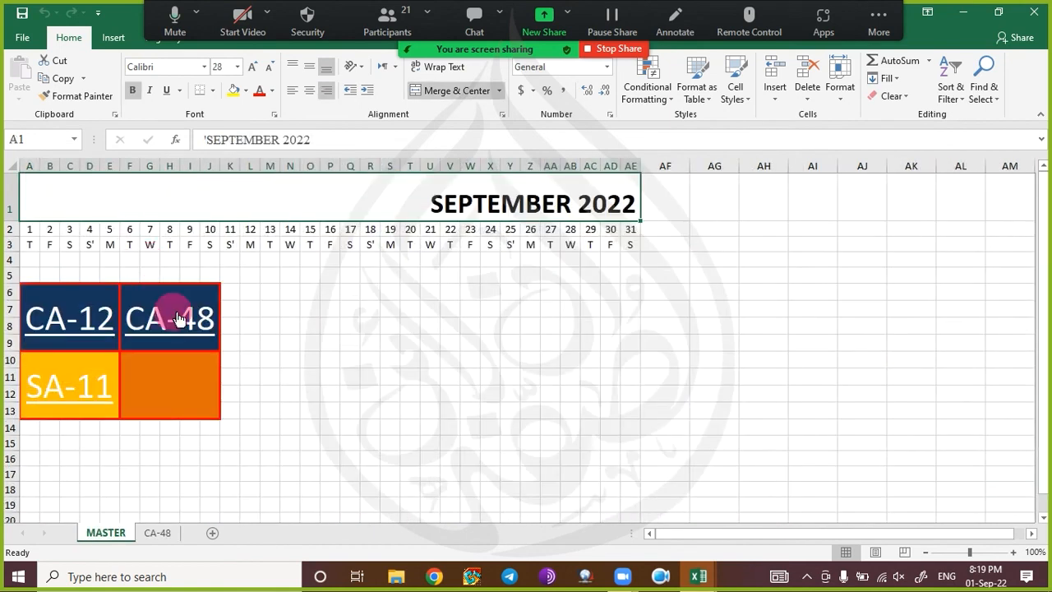
click(140, 213)
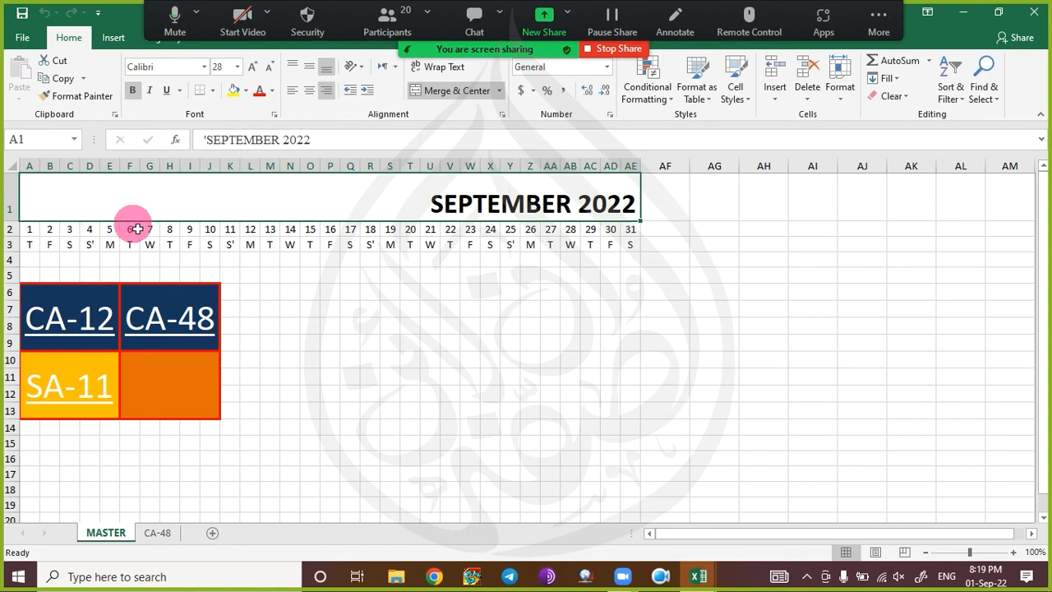
- Check the first date and weekday cells on MASTER and the formula that references them in cell F2 of CA-48
click(30, 231)
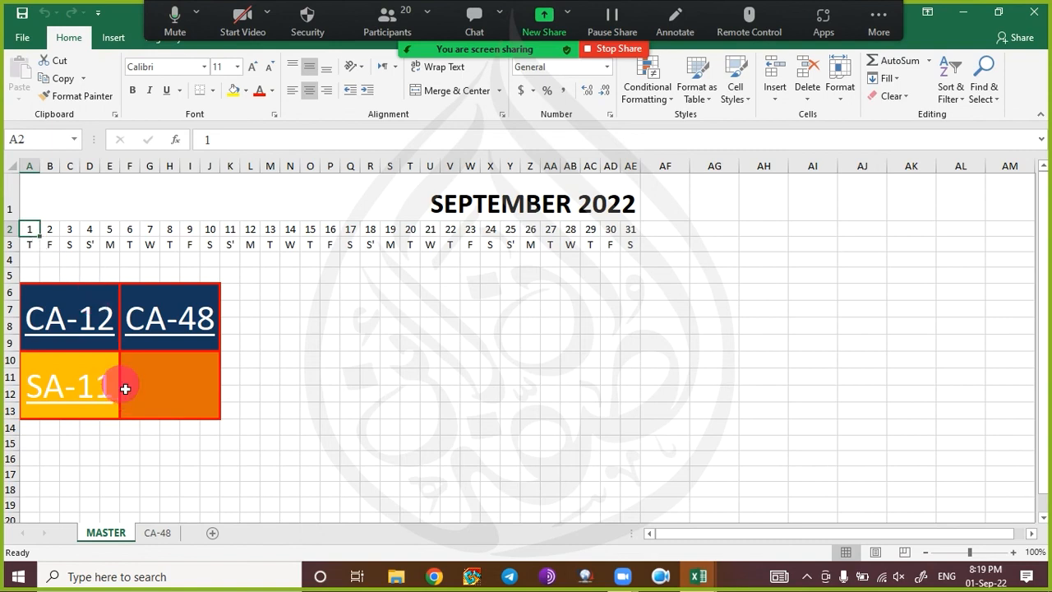
click(29, 244)
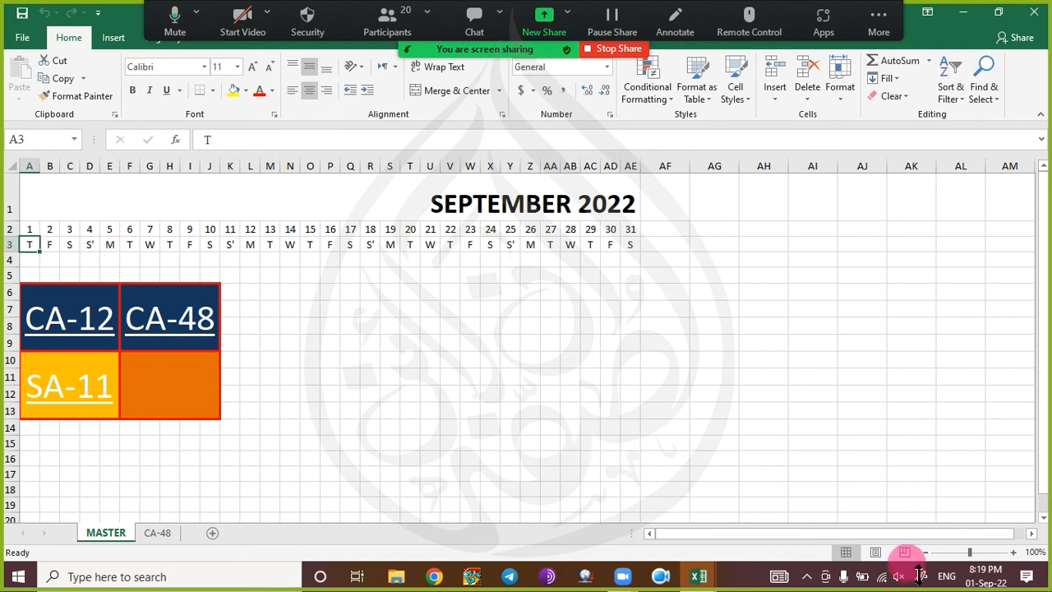
click(157, 532)
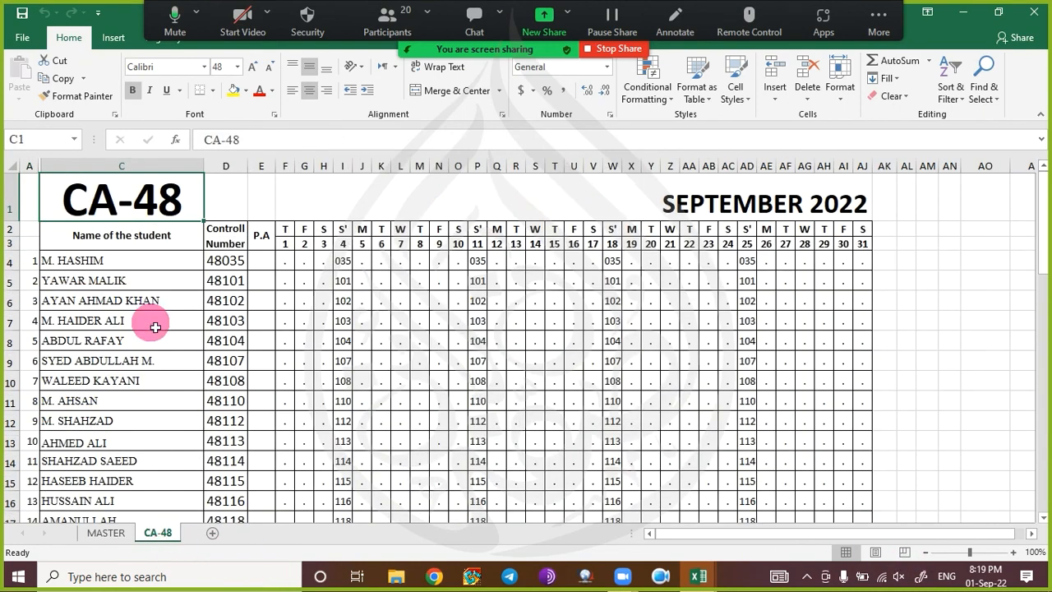
click(286, 230)
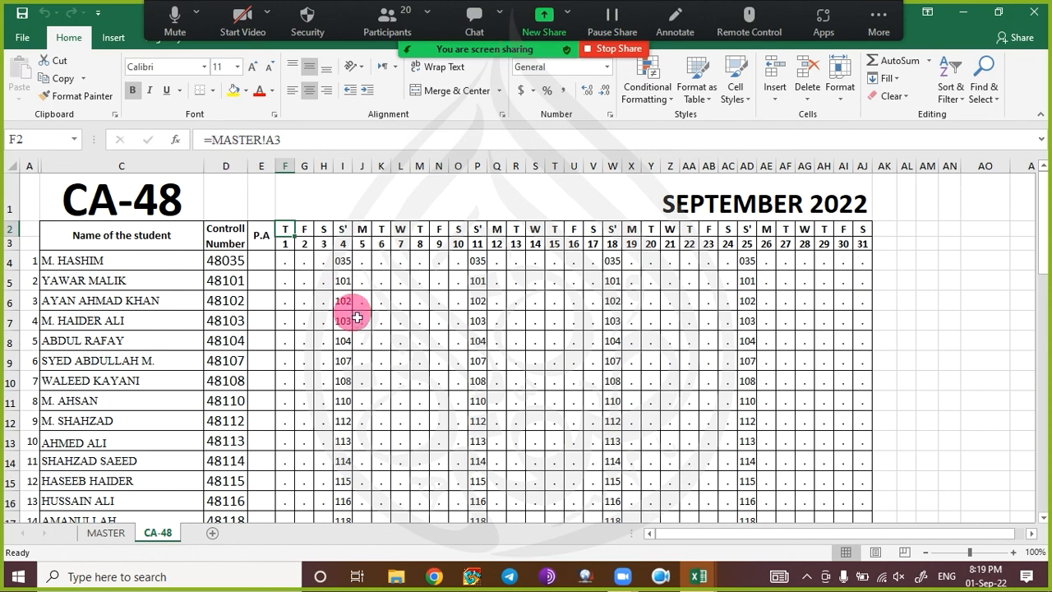
click(114, 535)
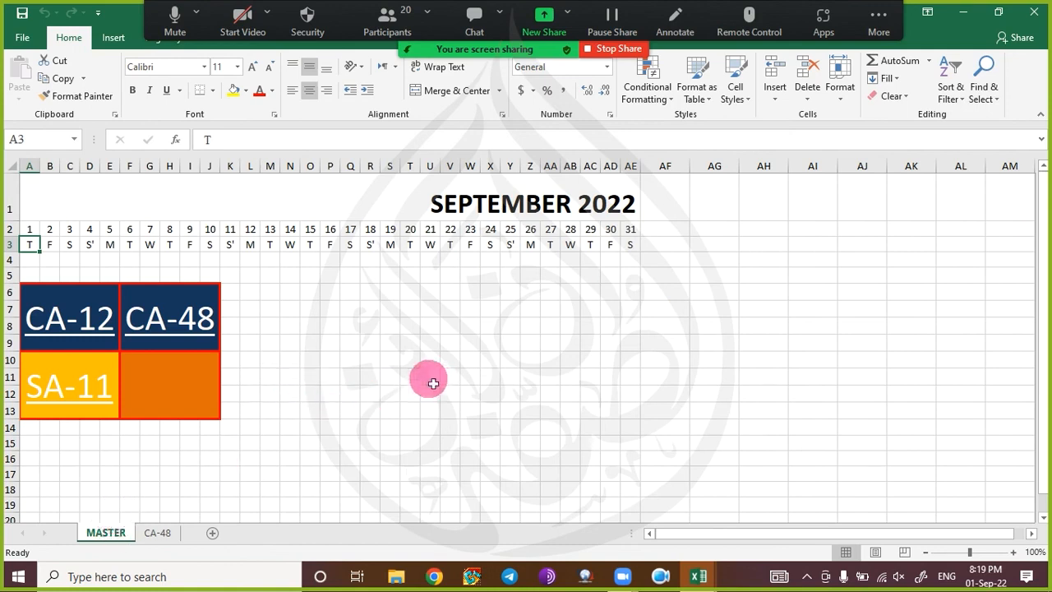
- Copy the empty orange cell on MASTER and paste it as a link into cell AO1 on the CA-48 sheet
click(186, 393)
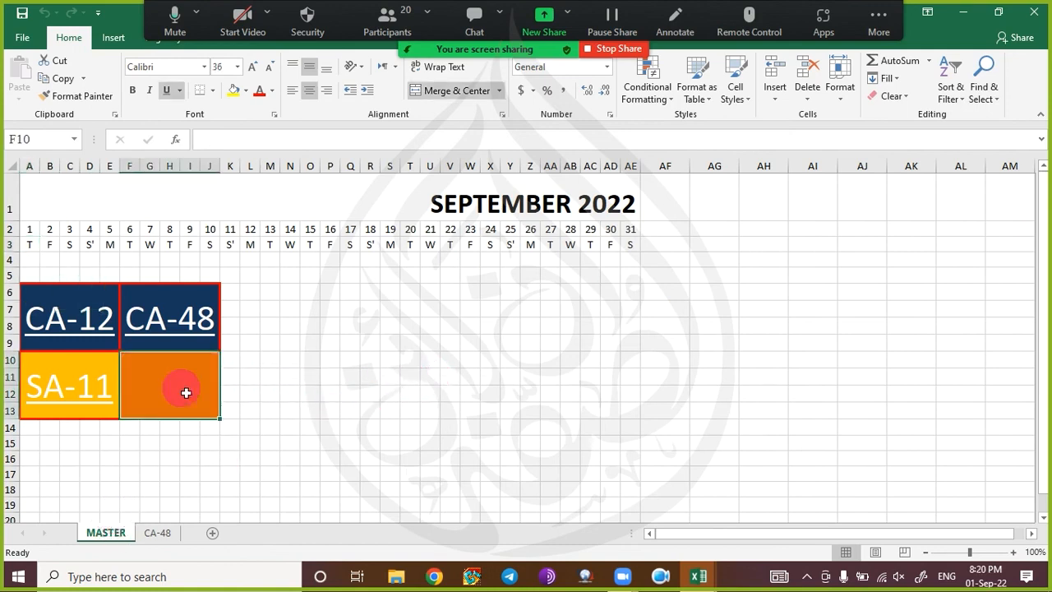
key(ctrl+c)
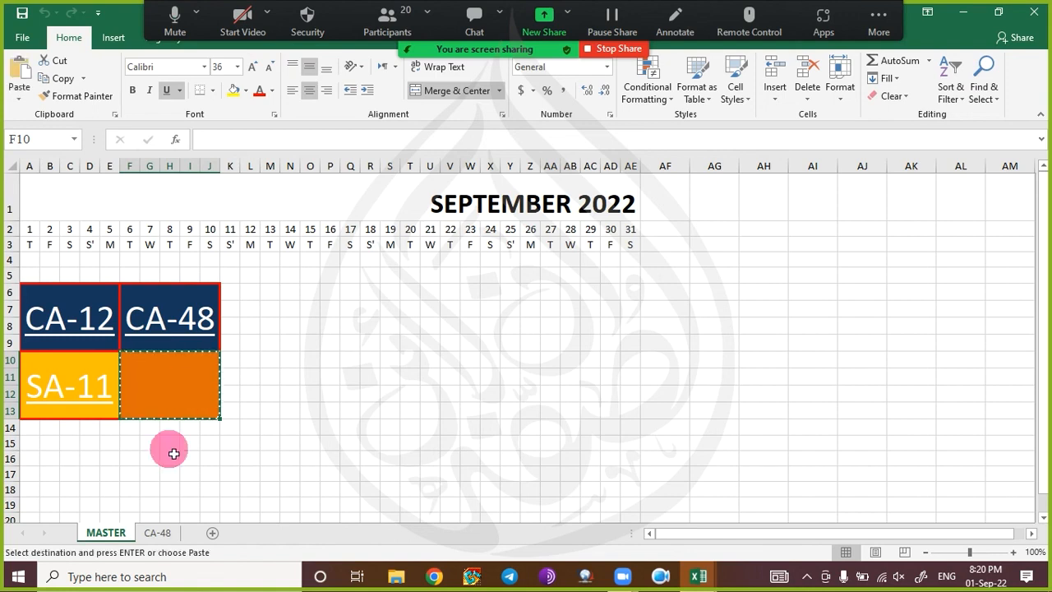
click(154, 533)
click(974, 205)
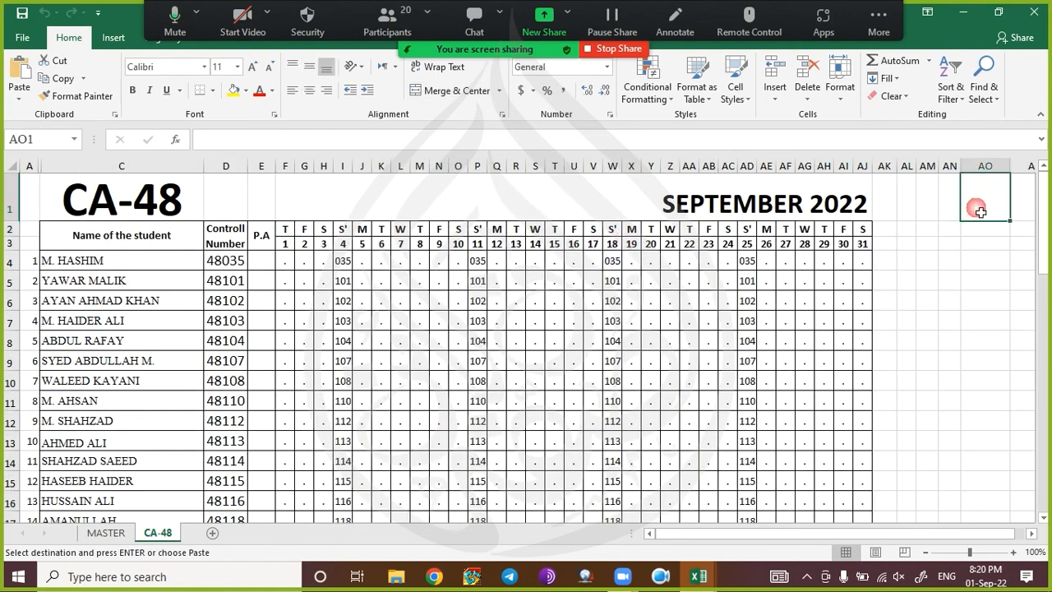
key(ctrl+v)
key(ctrl)
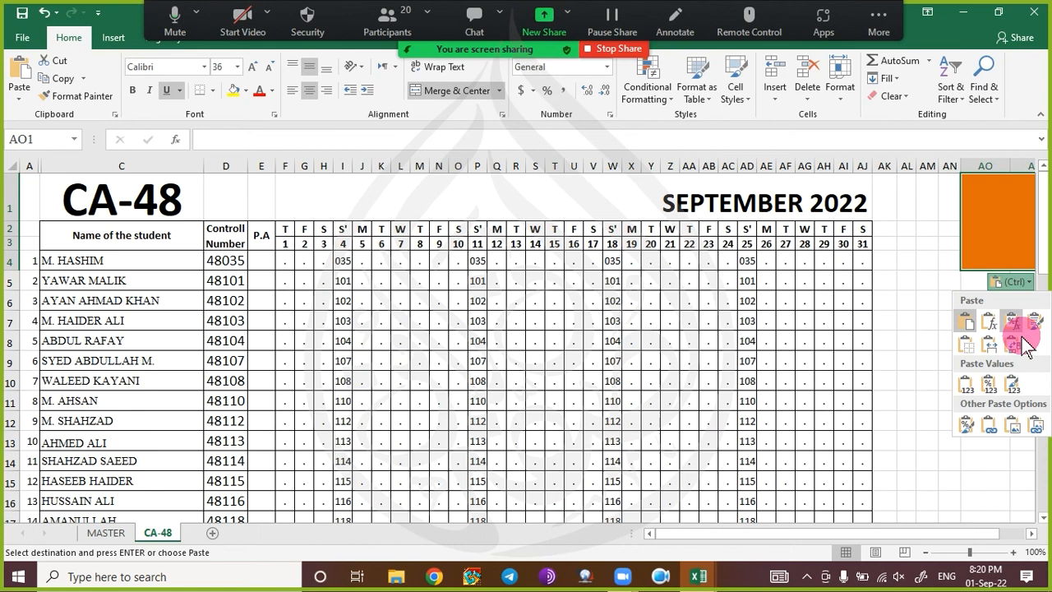
click(990, 425)
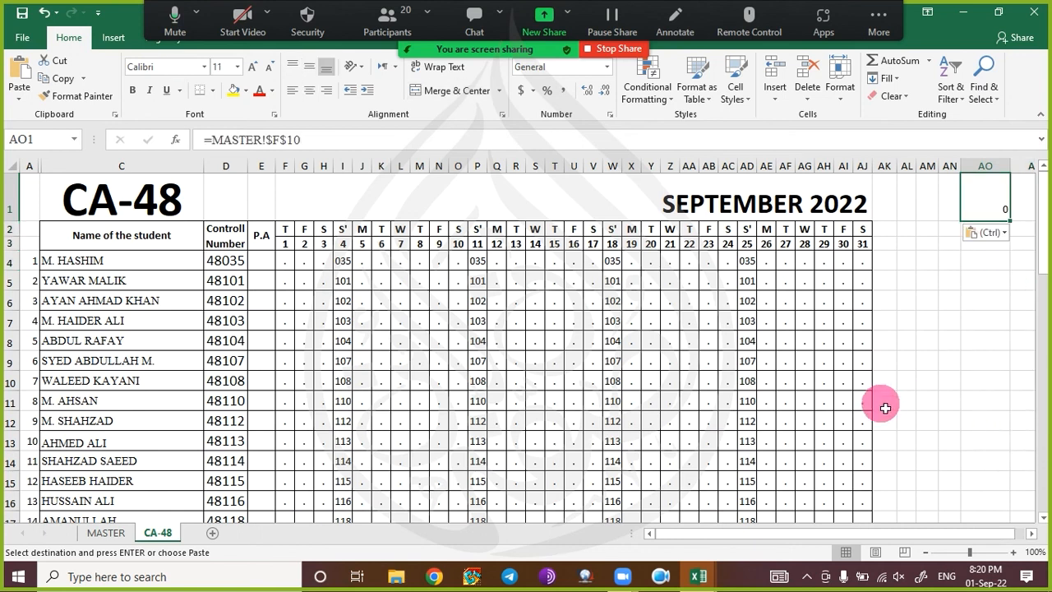
- Check the formulas in cells AO1 and G5 of CA-48, and close the attendance workbook without saving
click(988, 360)
click(989, 201)
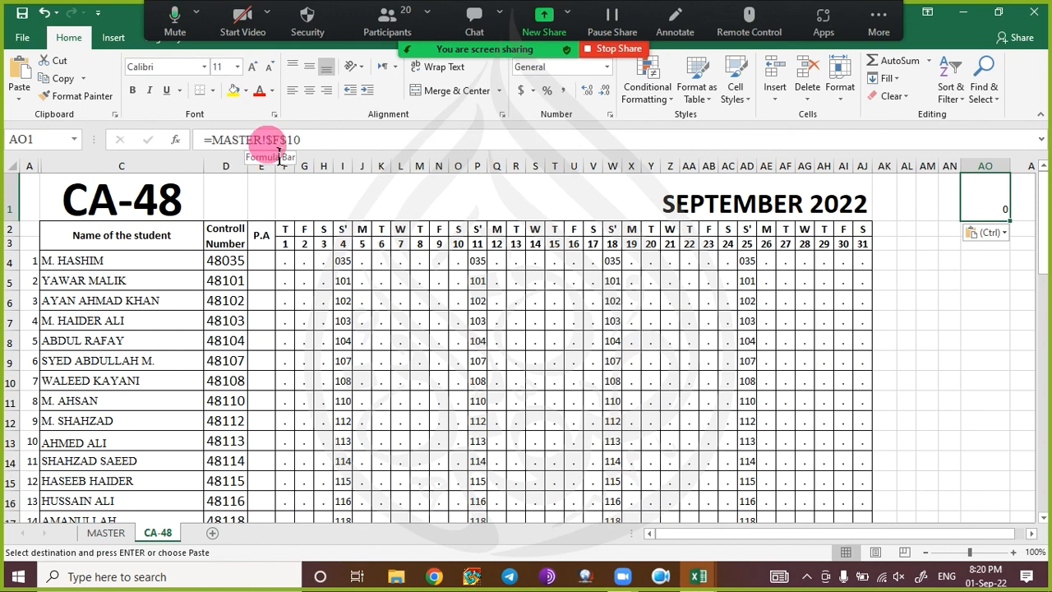
click(306, 282)
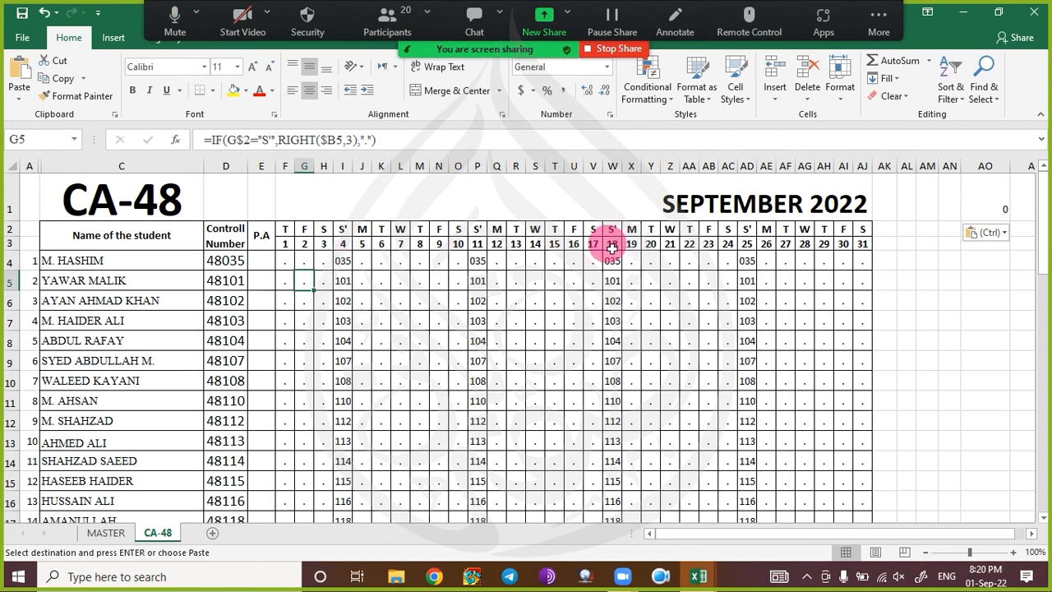
key(alt+F4)
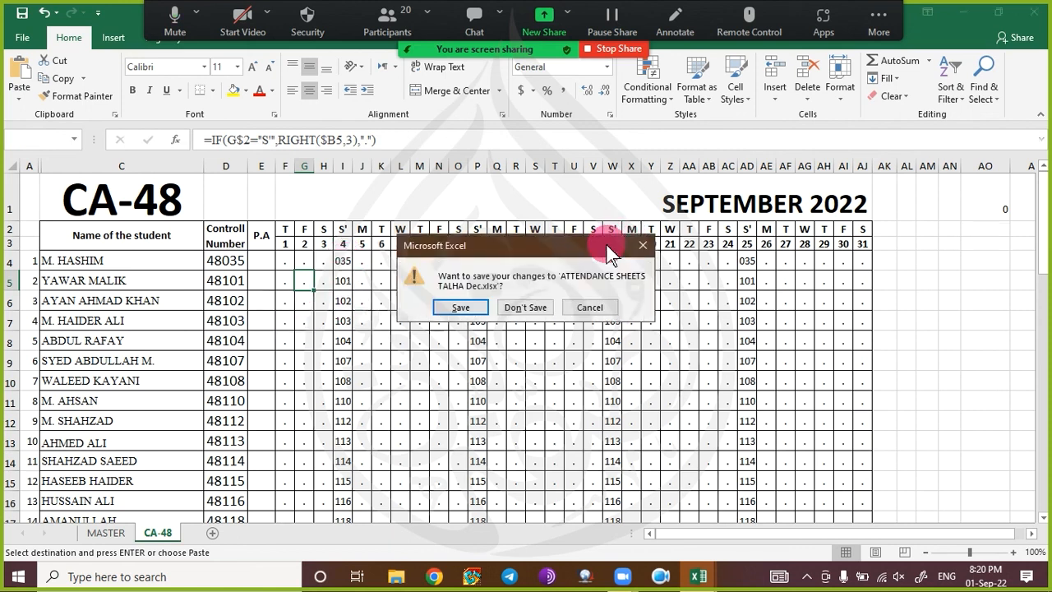
click(536, 309)
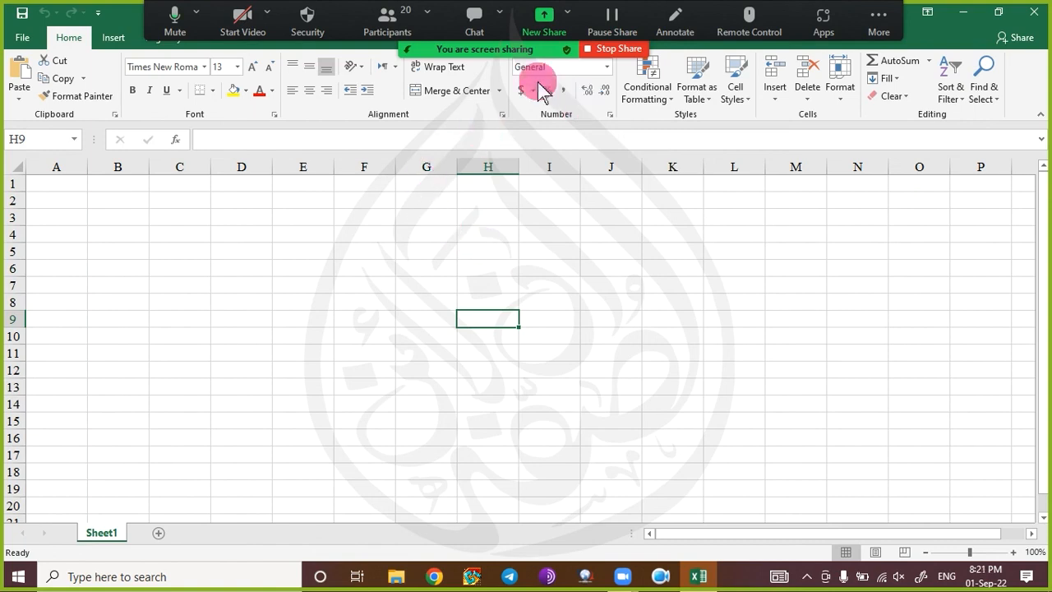
- Move the meeting controls away from the ribbon, read the meeting chat and minimise the chat window
drag(414, 51, 415, 88)
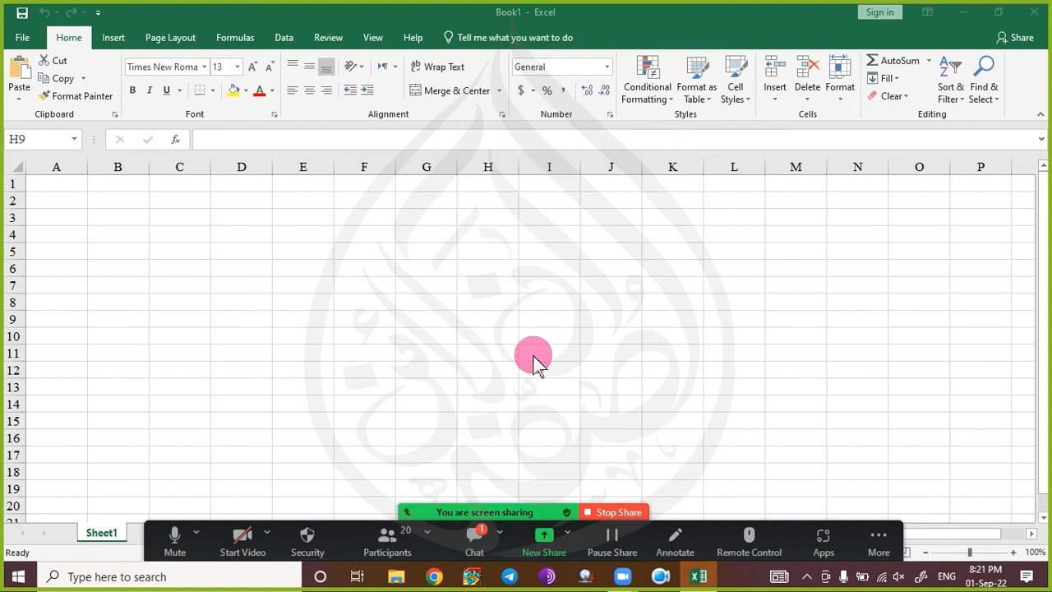
click(474, 536)
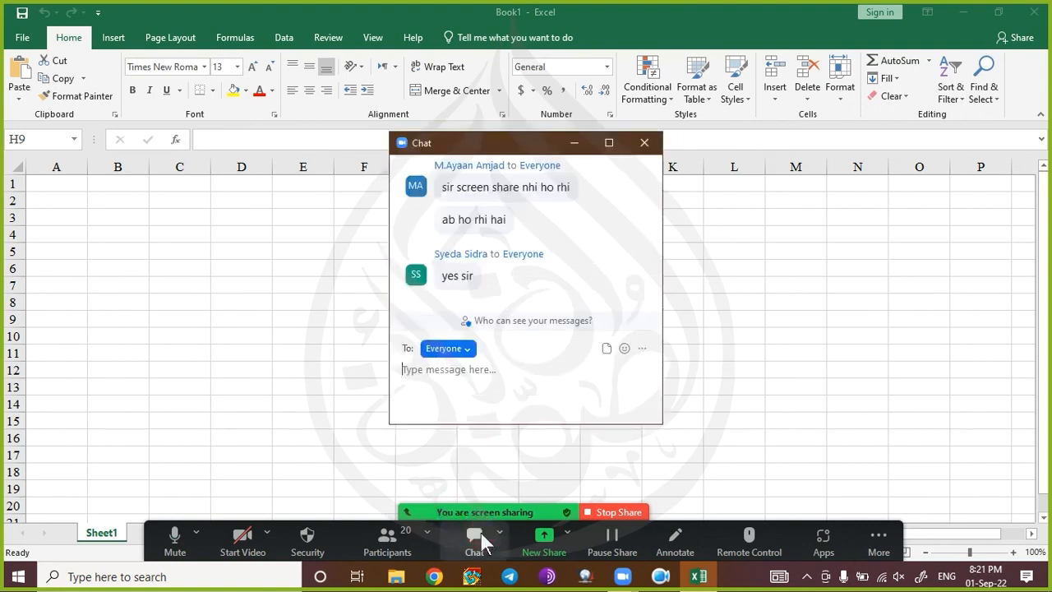
click(573, 144)
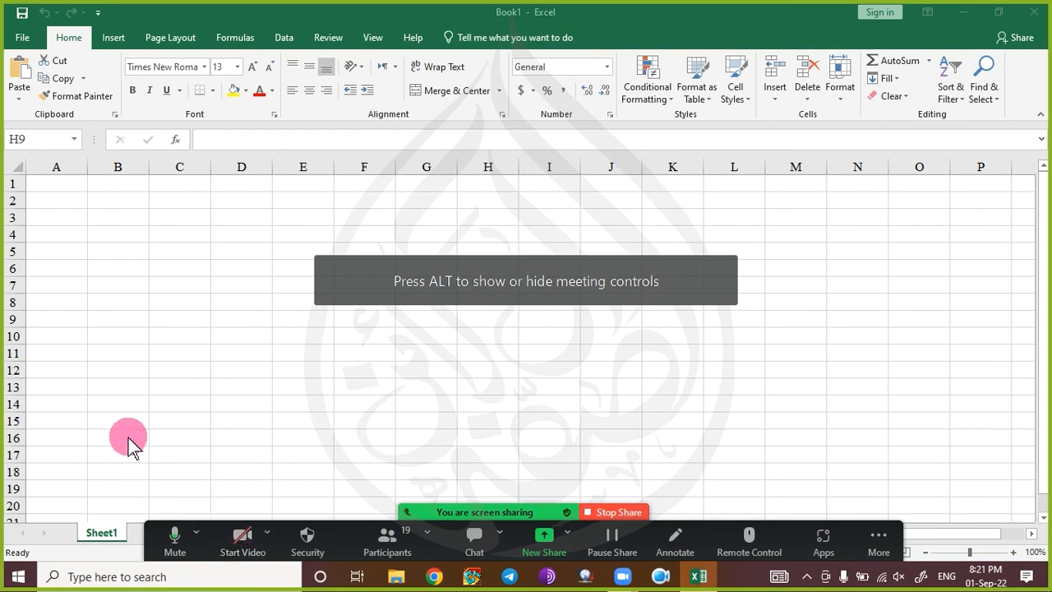
- Close the blank workbook Book1 and reopen the recent attendance sheets workbook
click(1032, 17)
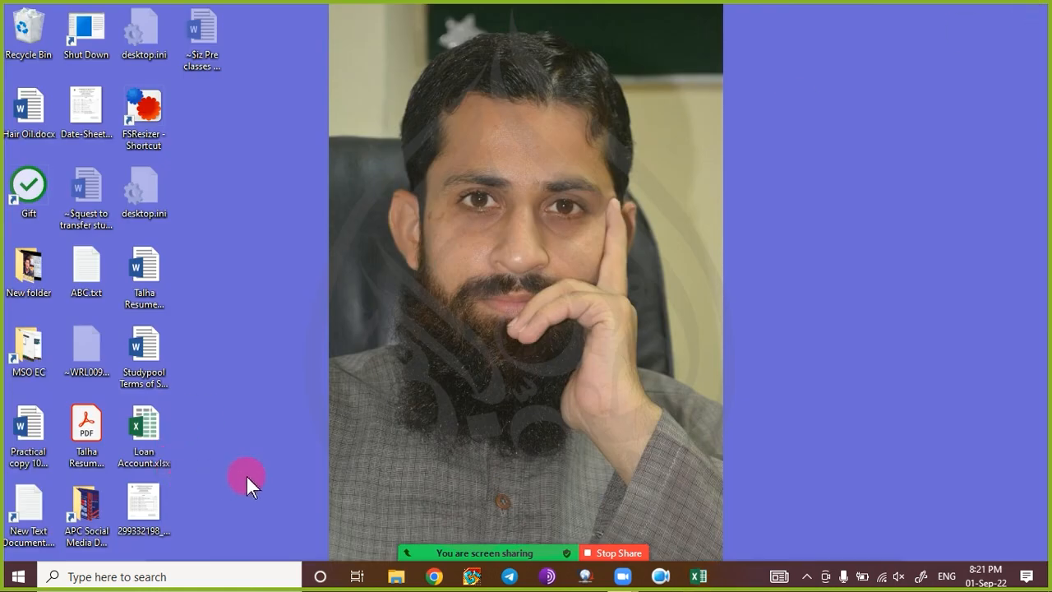
right_click(690, 573)
click(726, 302)
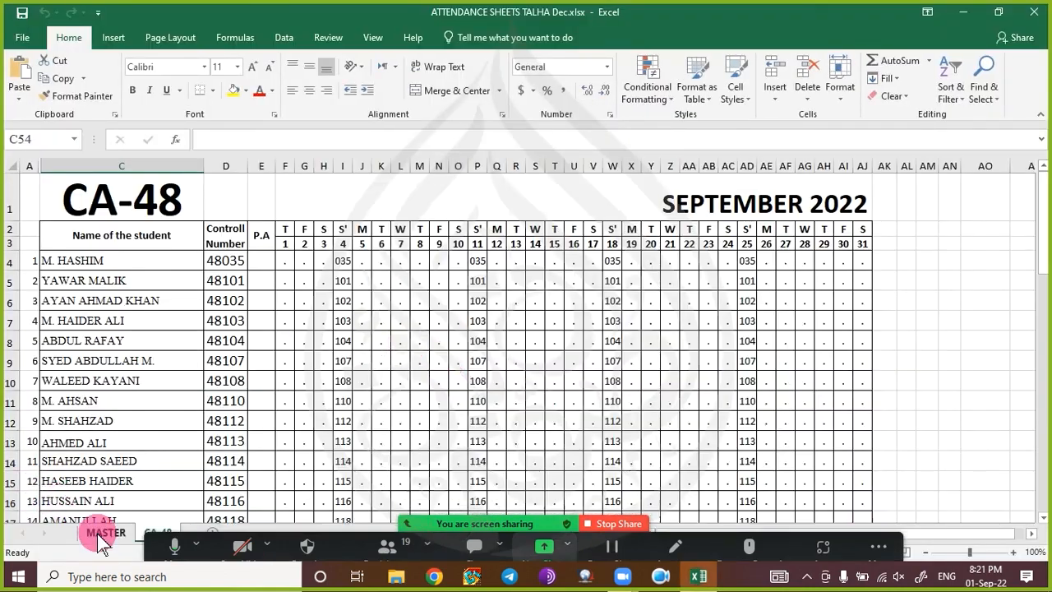
- Add a blank worksheet after MASTER, view it, and return to the empty orange cell on MASTER
click(98, 536)
click(190, 390)
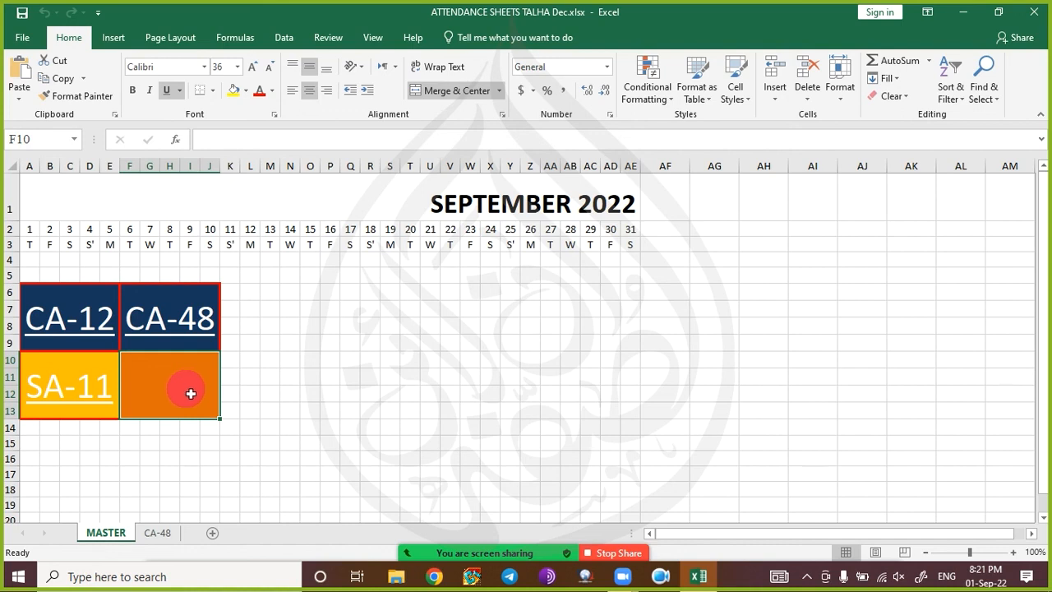
click(212, 532)
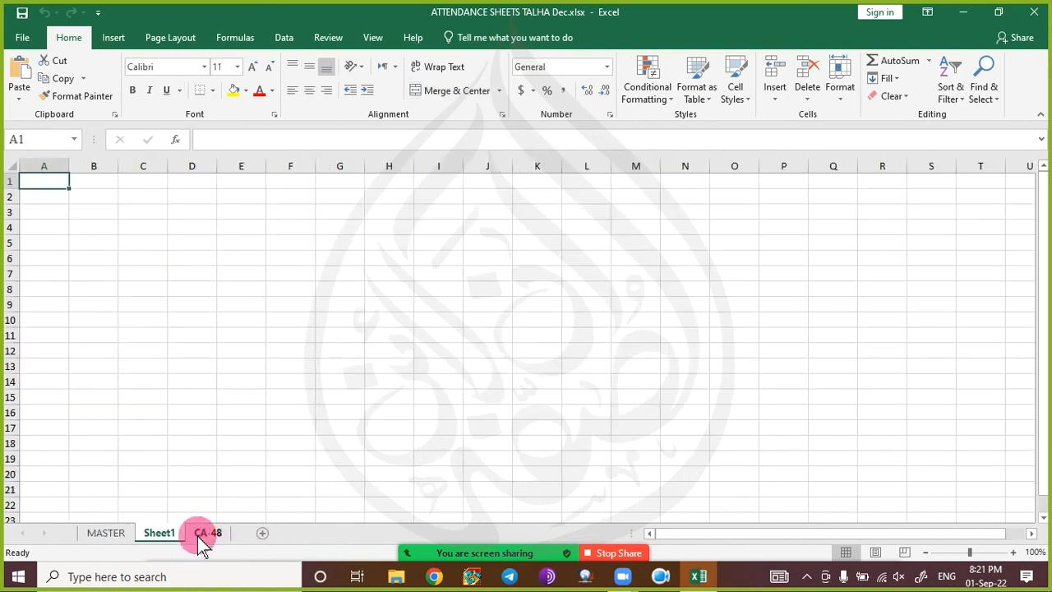
click(105, 534)
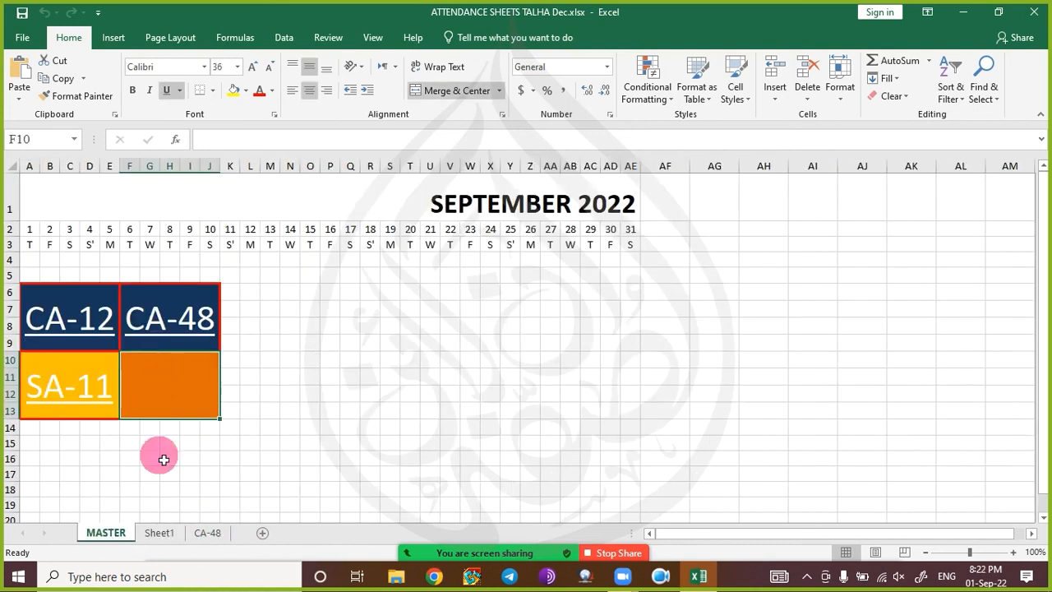
click(159, 532)
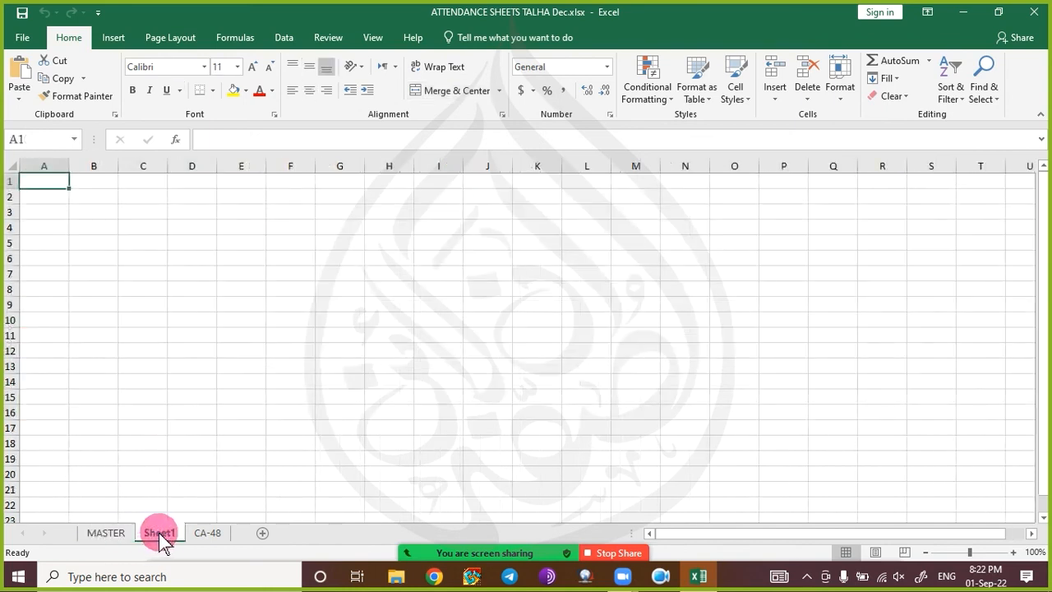
click(105, 534)
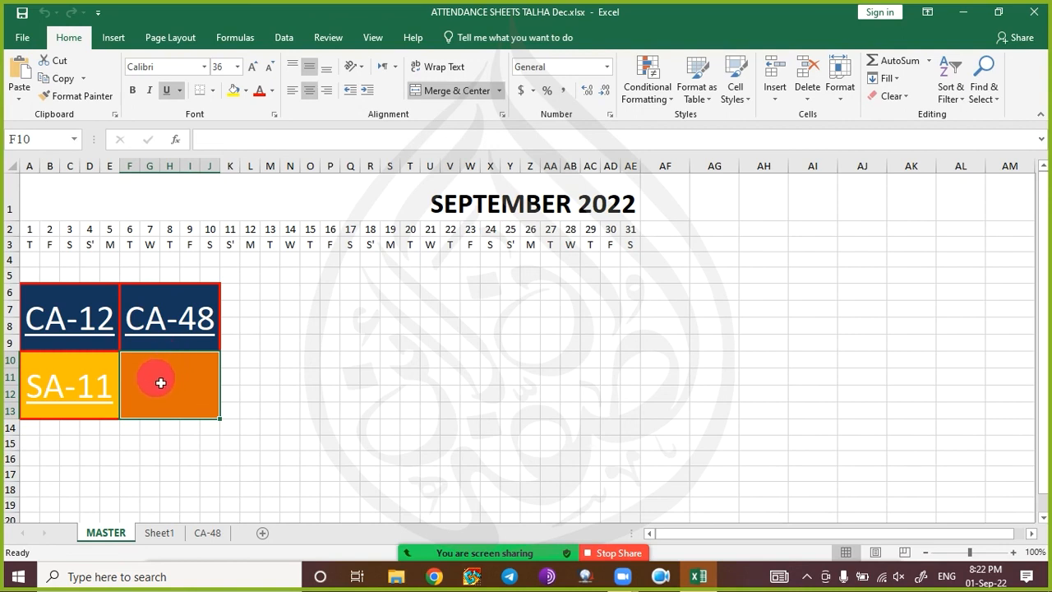
- Insert a hyperlink in the empty orange cell pointing to cell A1 of Sheet1 in this document
key(ctrl+k)
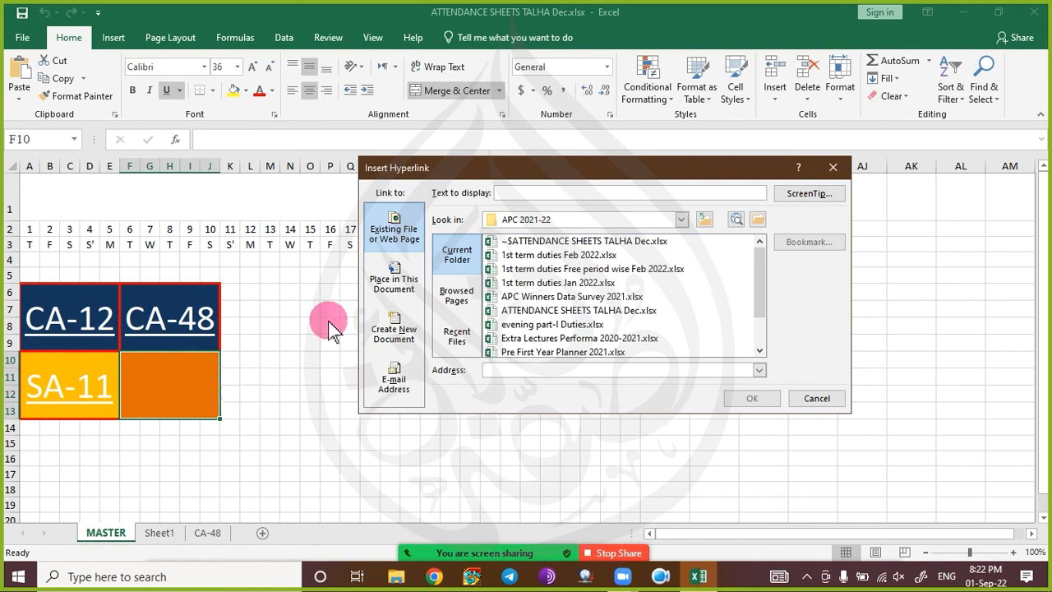
click(398, 284)
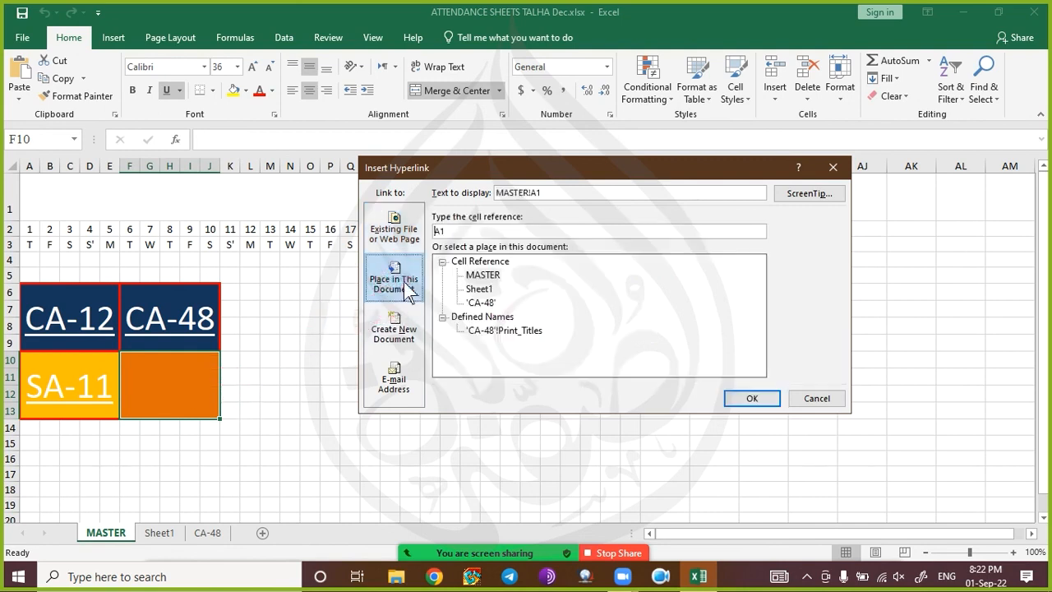
click(481, 289)
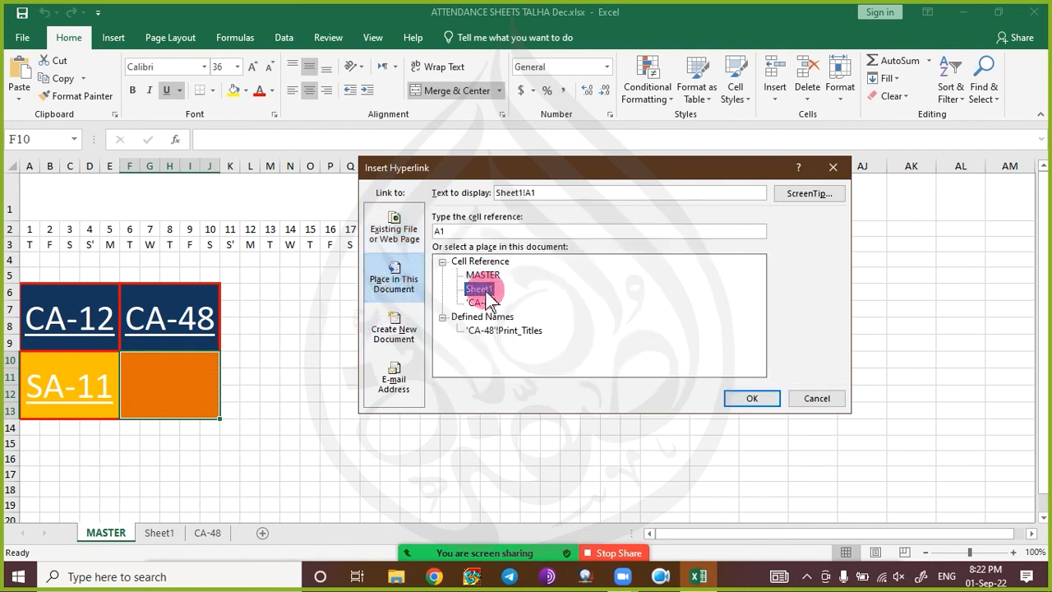
click(762, 400)
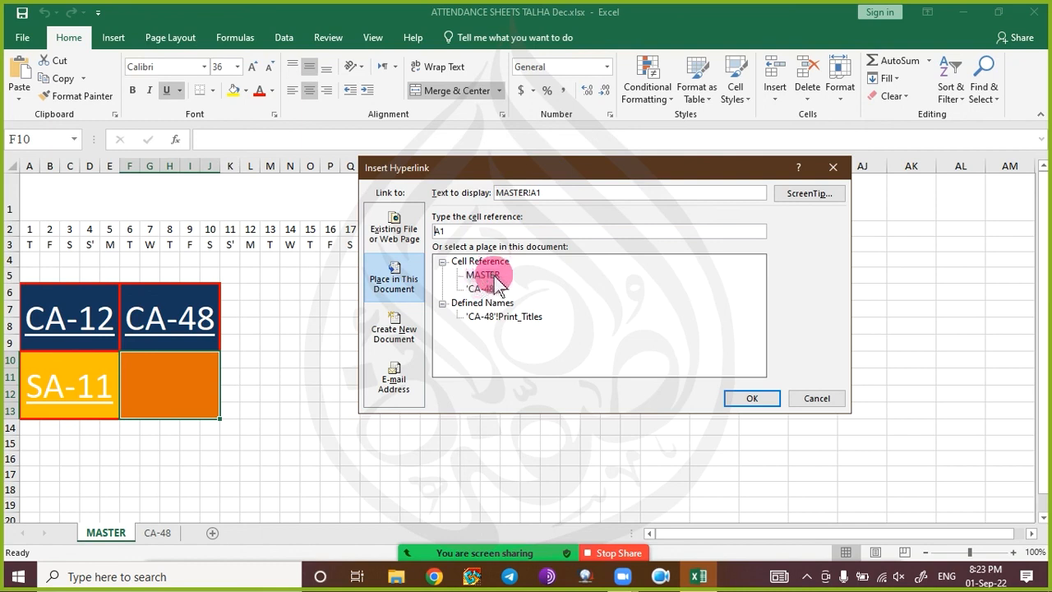
click(483, 289)
click(484, 275)
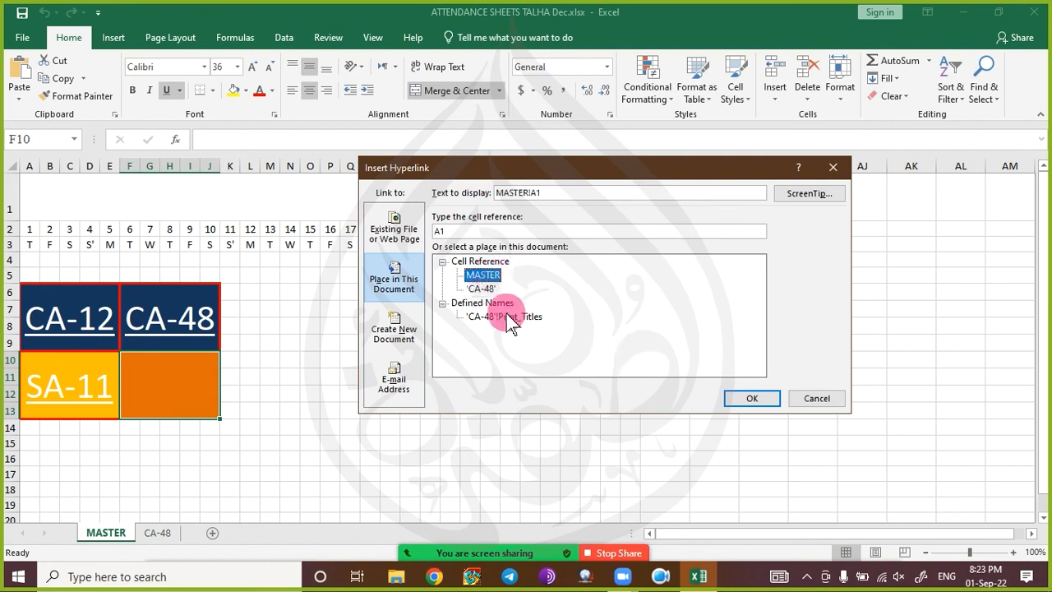
click(816, 397)
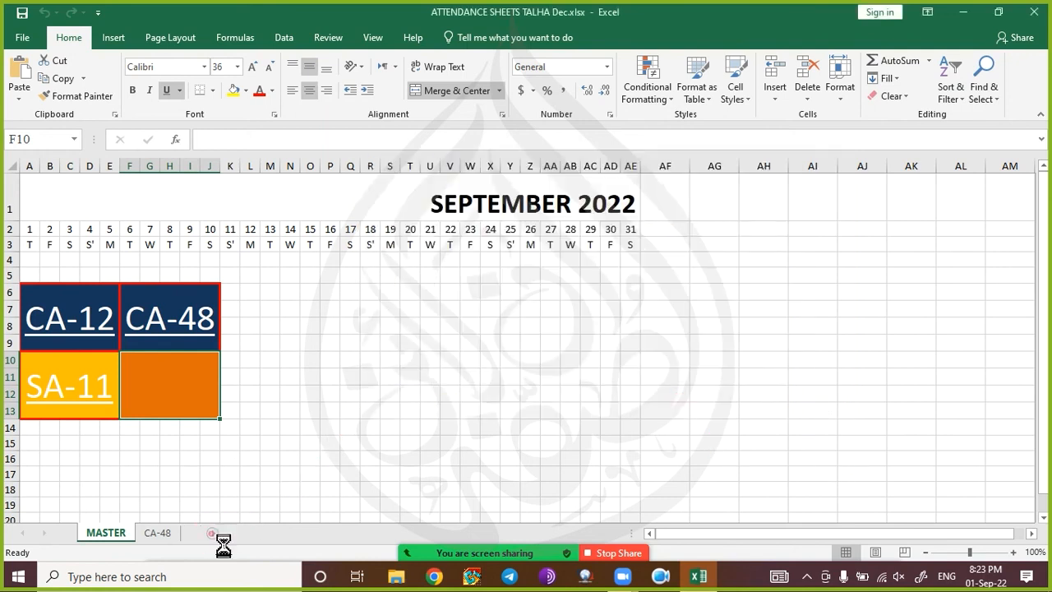
- Add a blank worksheet between MASTER and CA-48, and return to the empty orange cell on MASTER
click(212, 534)
click(110, 536)
key(ctrl+k)
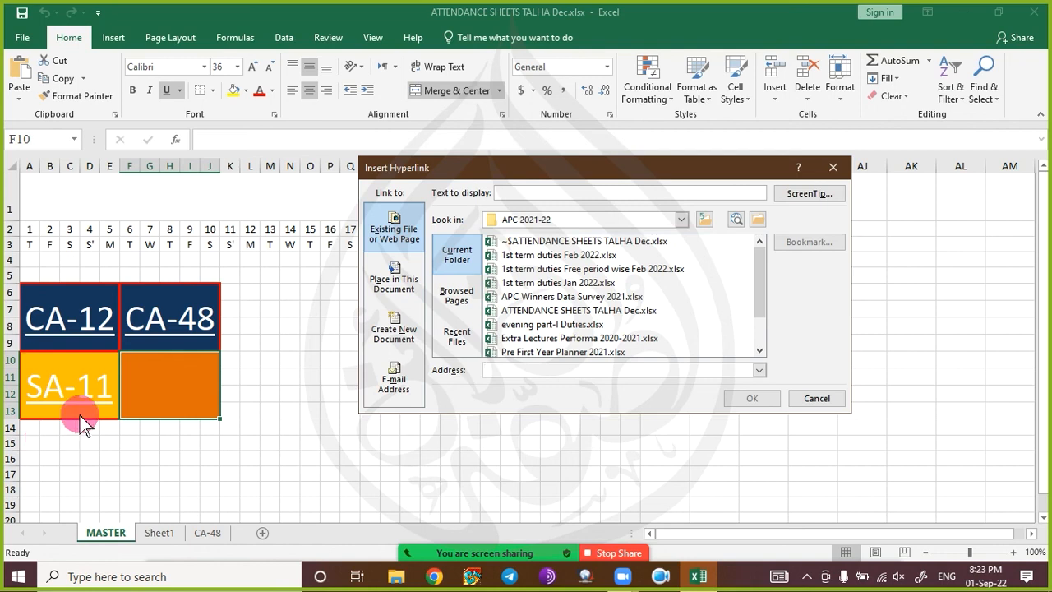
key(Escape)
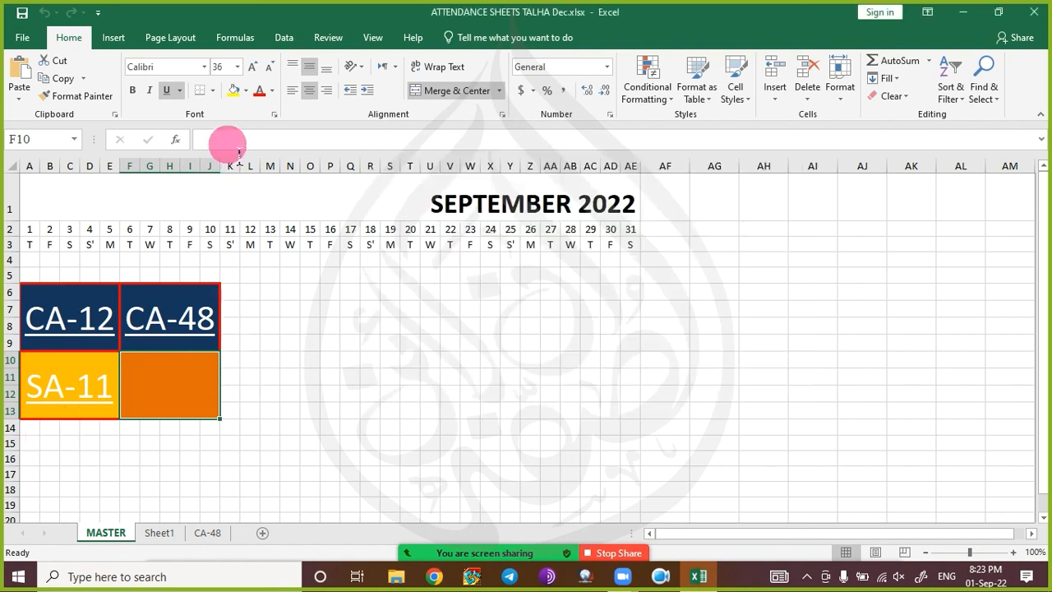
- Enter "New" in the empty orange cell on MASTER and hyperlink it to Sheet1 in this document
text(New)
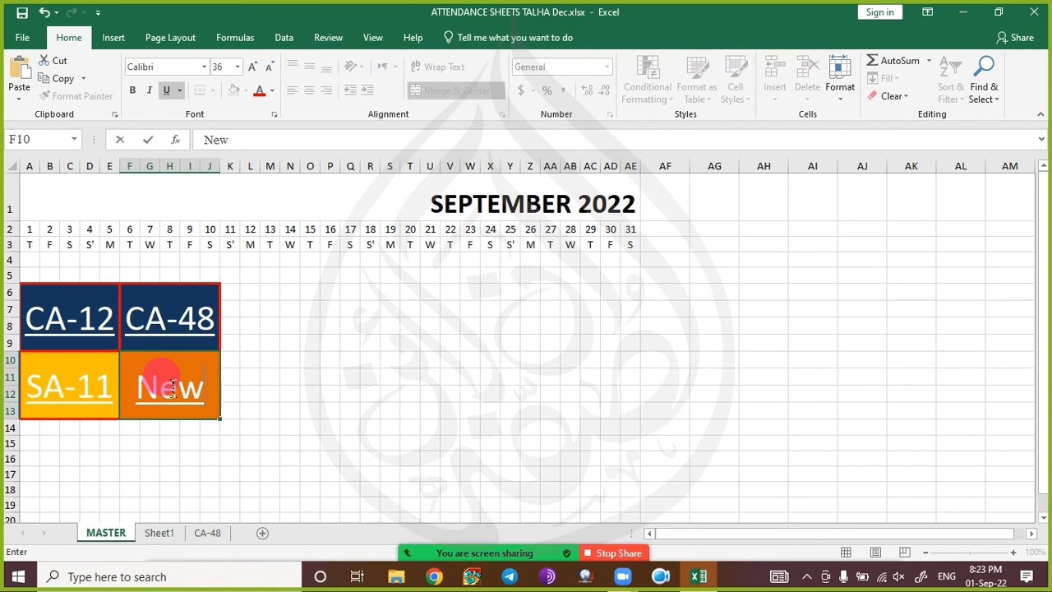
key(Return)
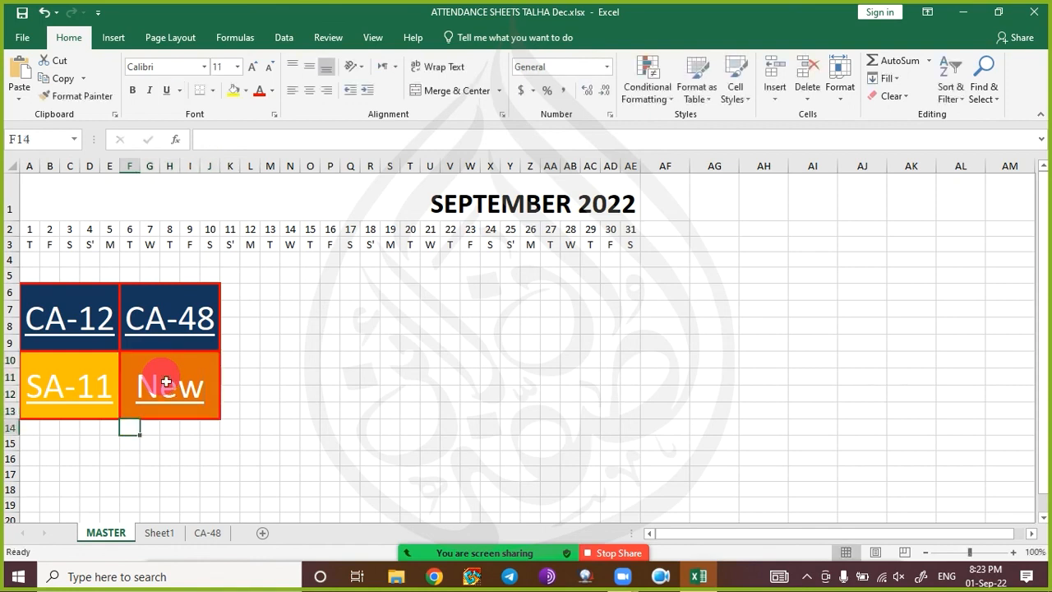
click(184, 380)
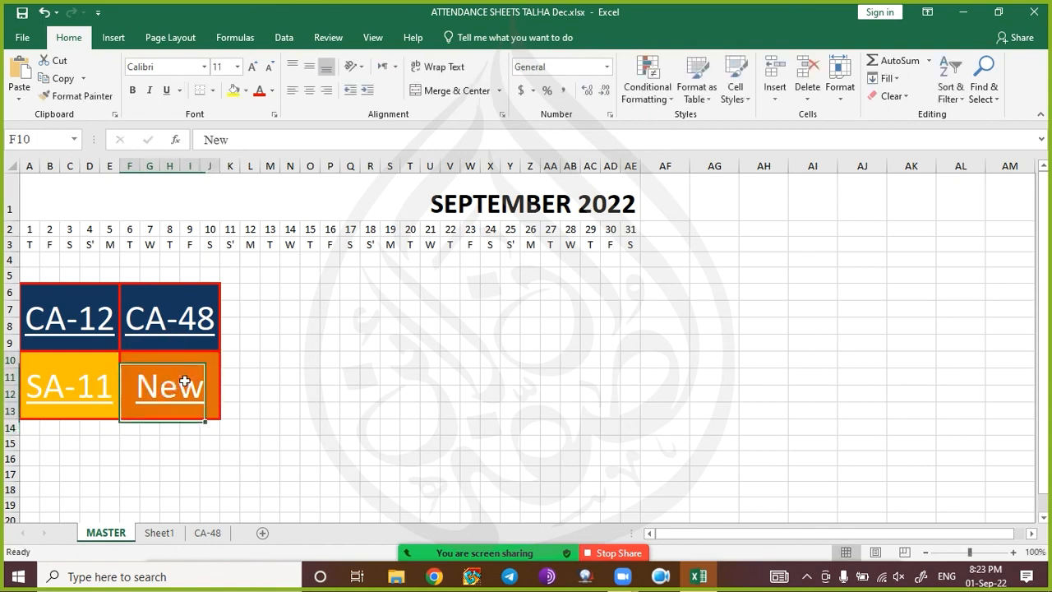
key(ctrl+k)
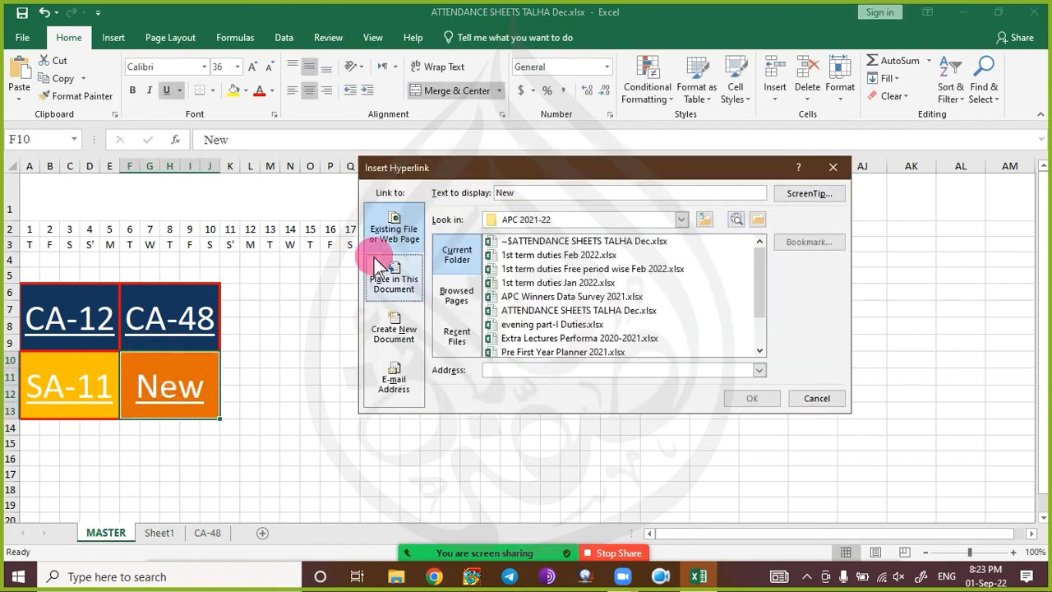
click(394, 279)
click(479, 288)
click(749, 398)
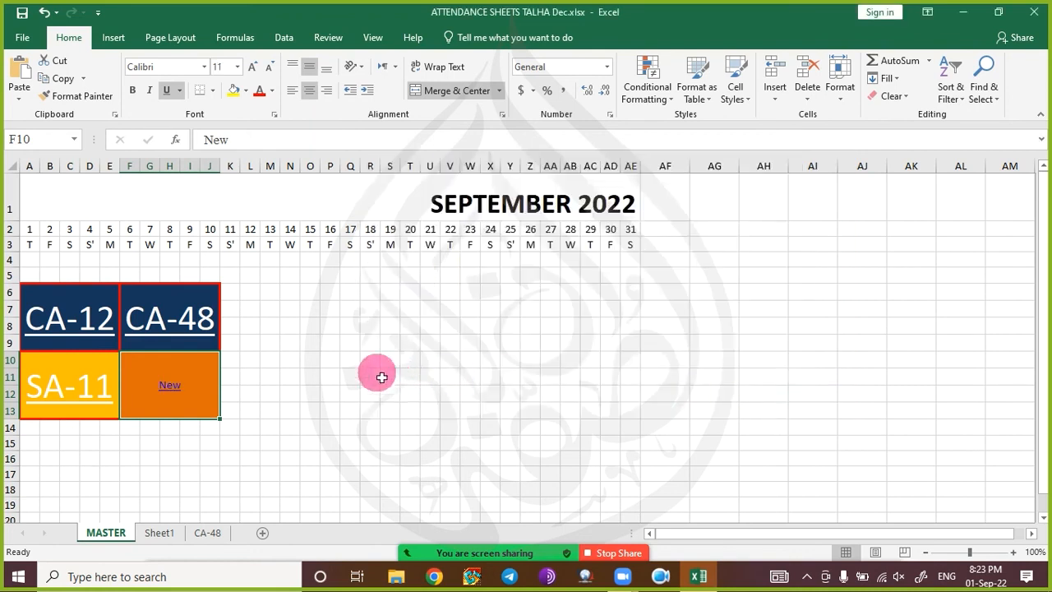
- Test the New link by following it to Sheet1 repeatedly, going back to MASTER between tries
click(169, 388)
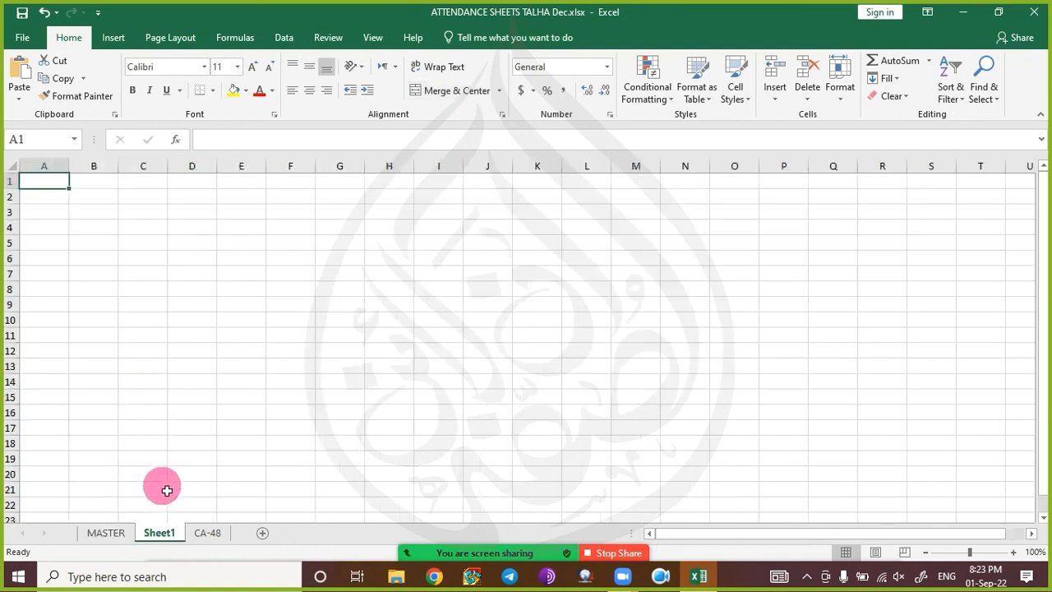
click(105, 533)
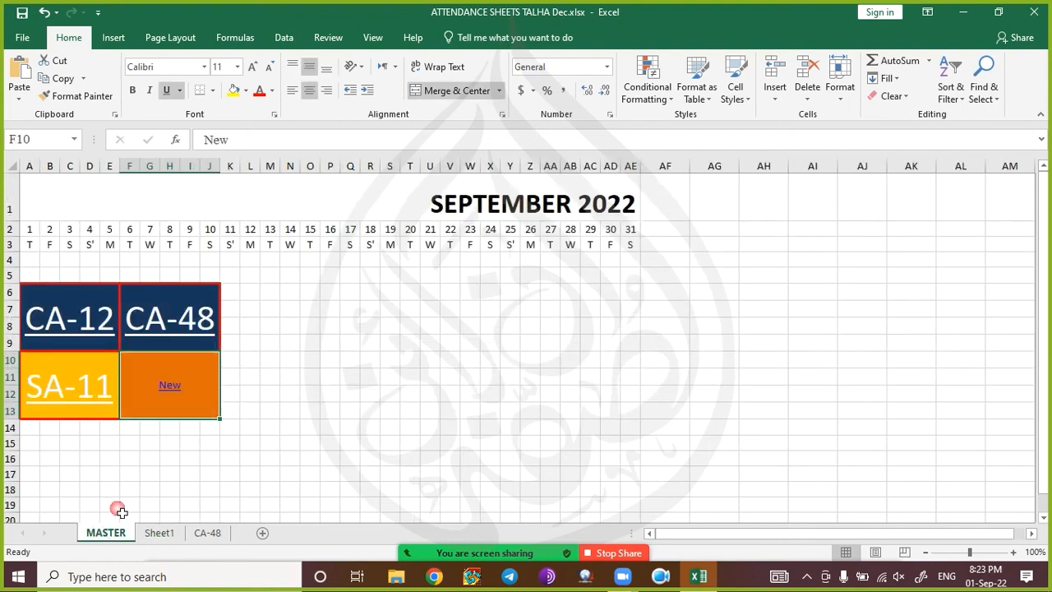
click(171, 388)
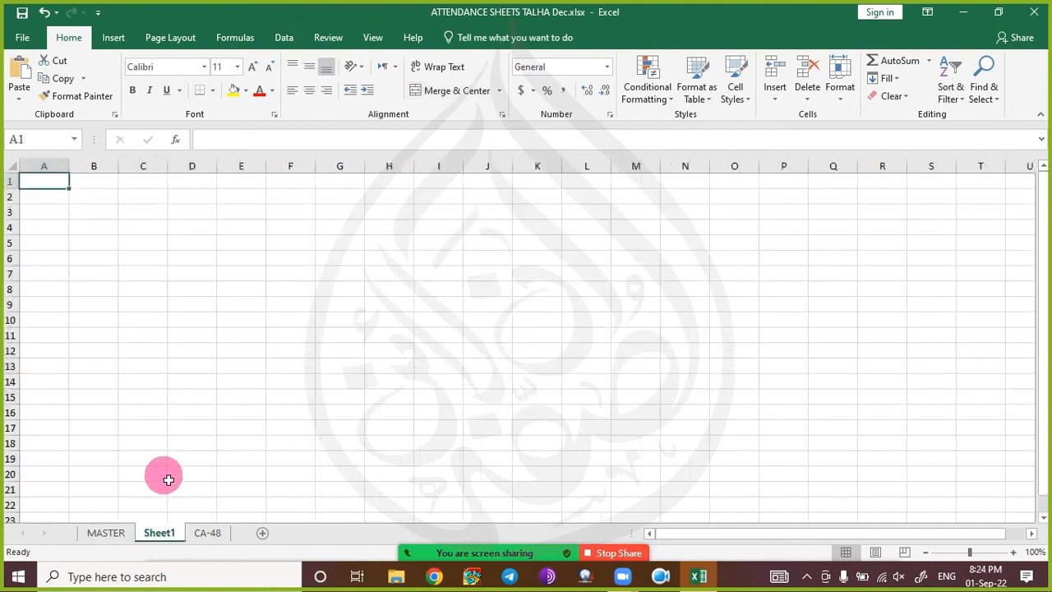
click(121, 538)
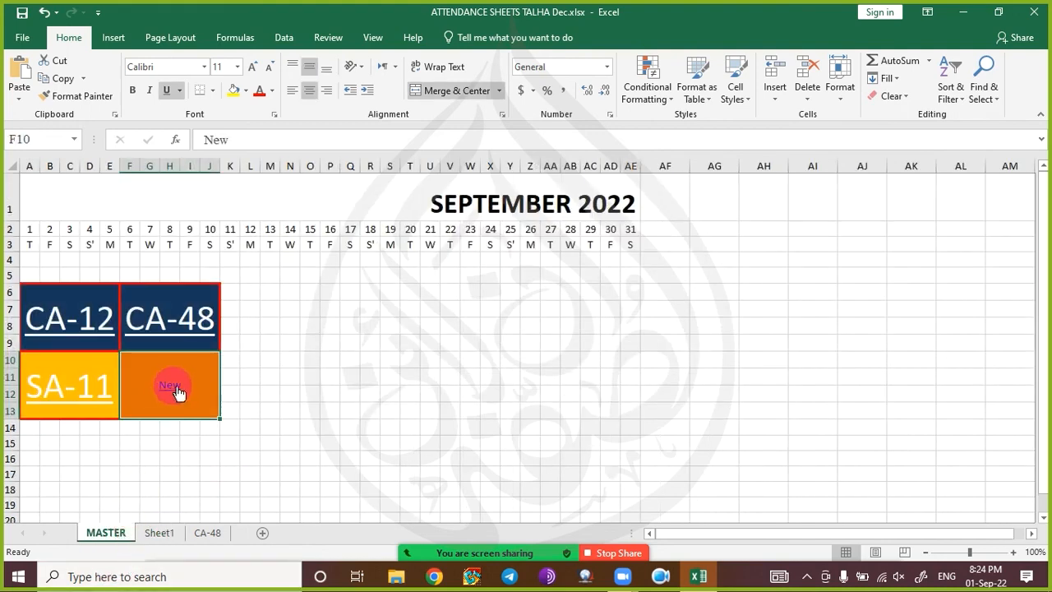
click(171, 387)
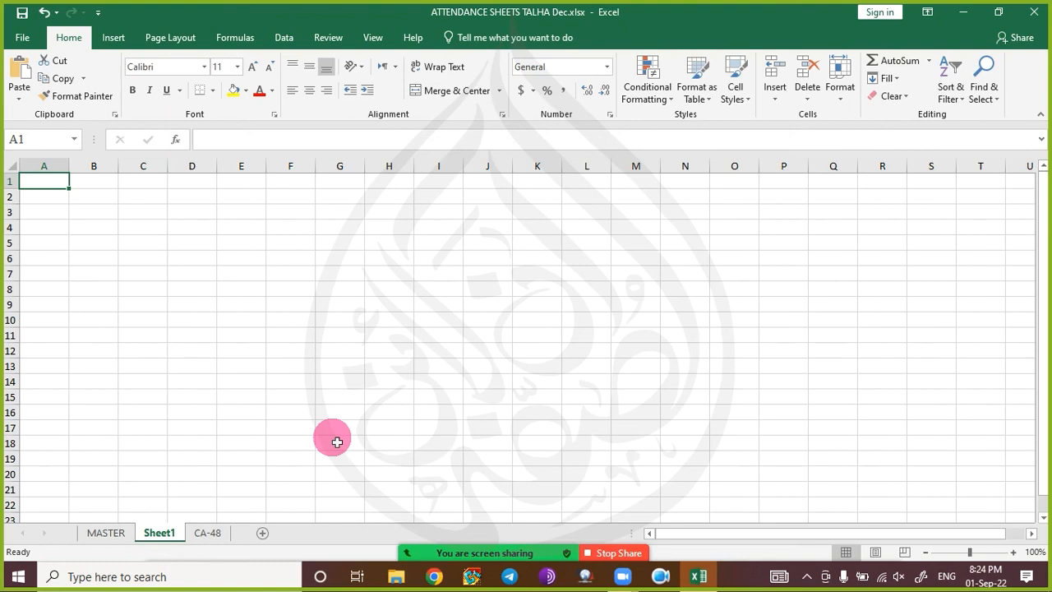